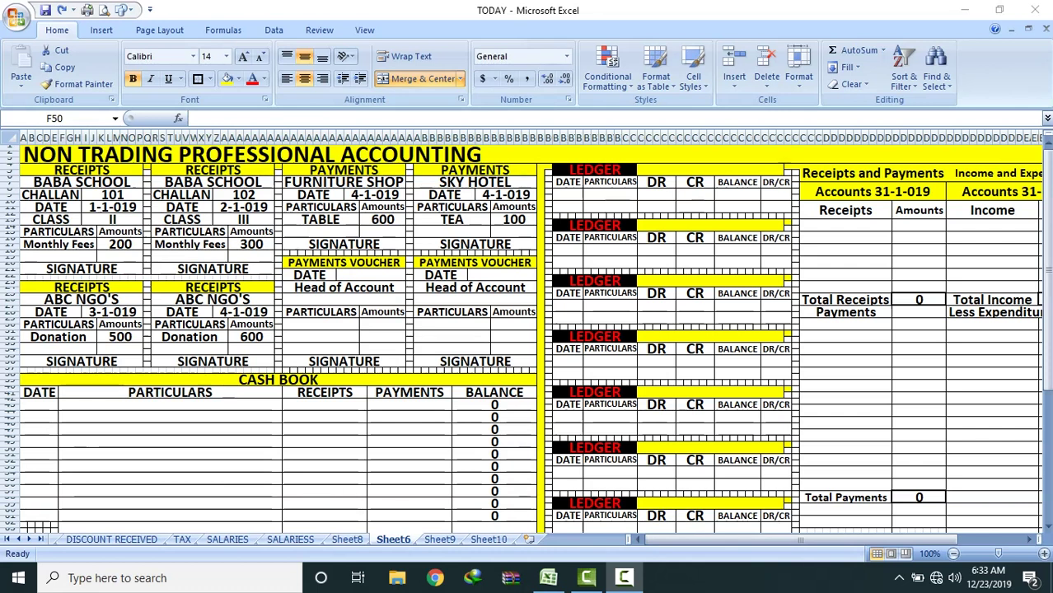
Step: Examine the first BABA SCHOOL receipt's class, date, monthly fee particulars and amount
{"action": "key", "text": "alt+Tab"}
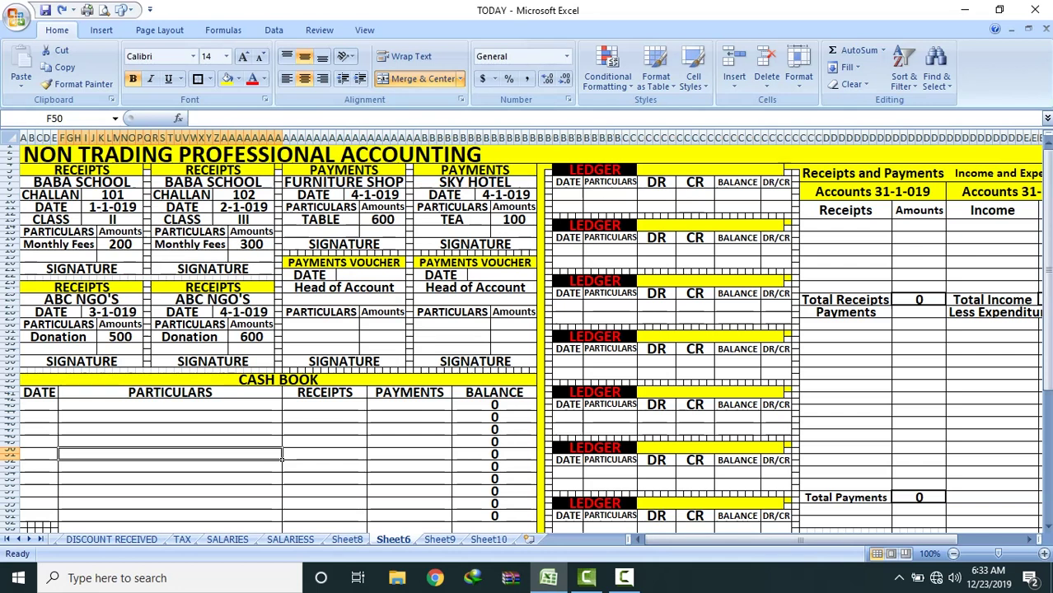
{"action": "left_click_drag", "start_coordinate": [83, 170], "coordinate": [142, 261]}
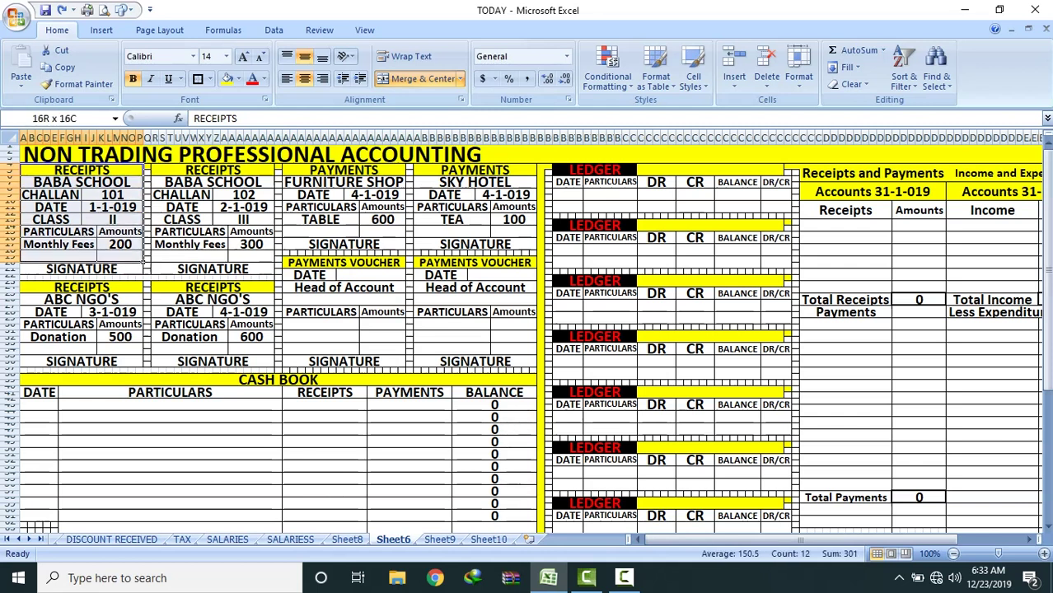
{"action": "left_click", "coordinate": [137, 219]}
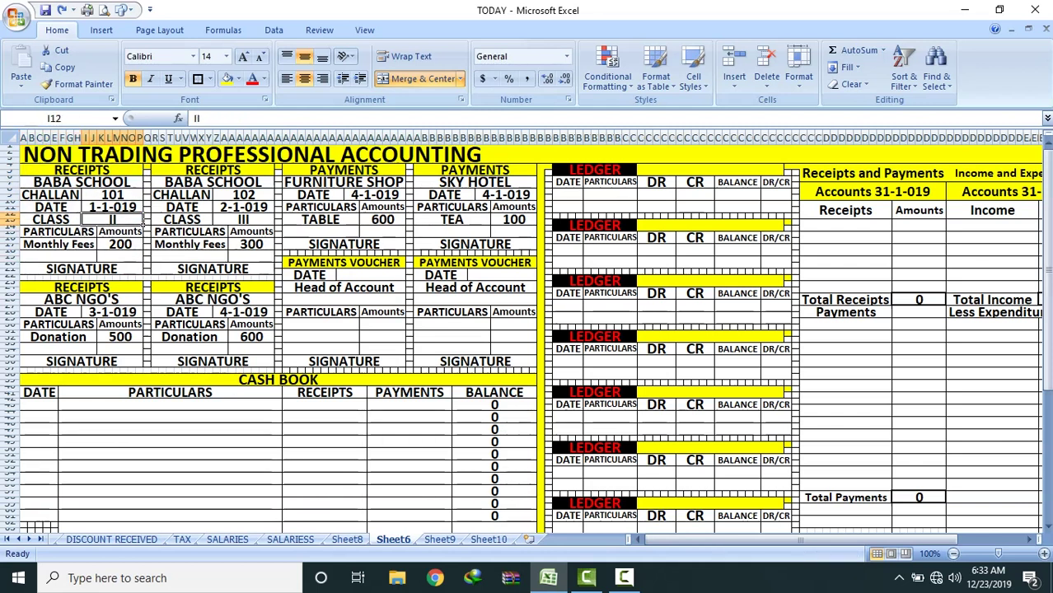
{"action": "left_click", "coordinate": [96, 245]}
{"action": "left_click", "coordinate": [119, 245]}
{"action": "left_click_drag", "start_coordinate": [120, 245], "coordinate": [82, 244]}
{"action": "left_click", "coordinate": [83, 245]}
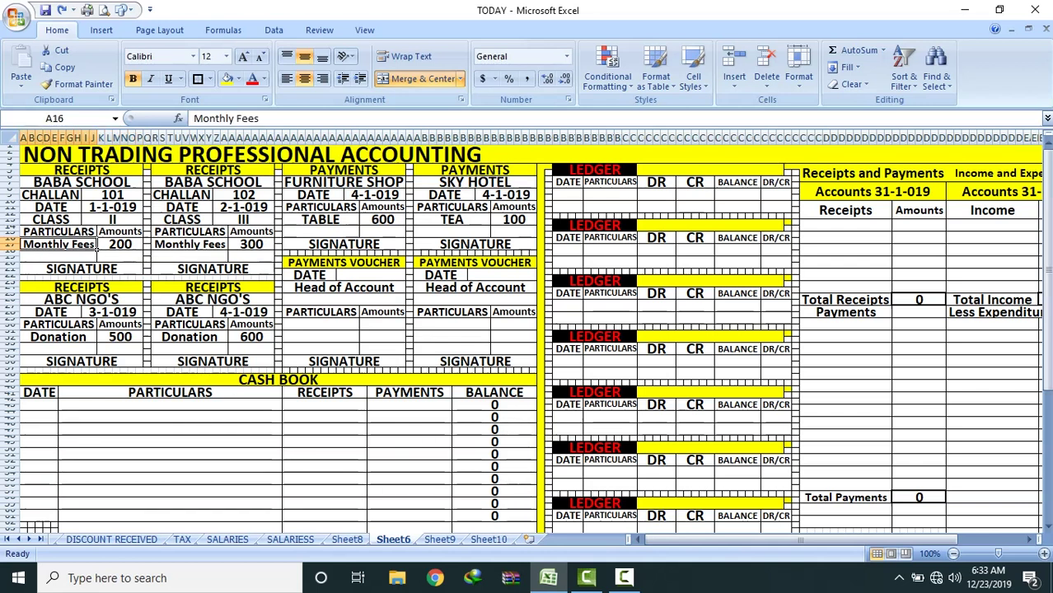
{"action": "left_click", "coordinate": [131, 219]}
{"action": "left_click", "coordinate": [140, 208]}
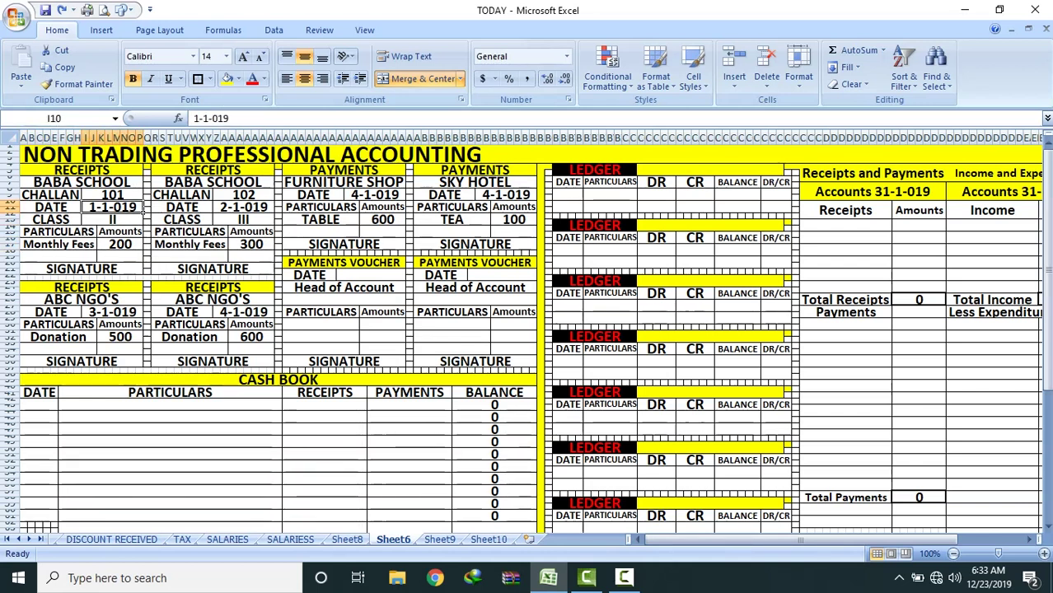
Step: Examine the particulars and dates of the second BABA SCHOOL receipt and both ABC NGO'S donation receipts
{"action": "left_click", "coordinate": [211, 220]}
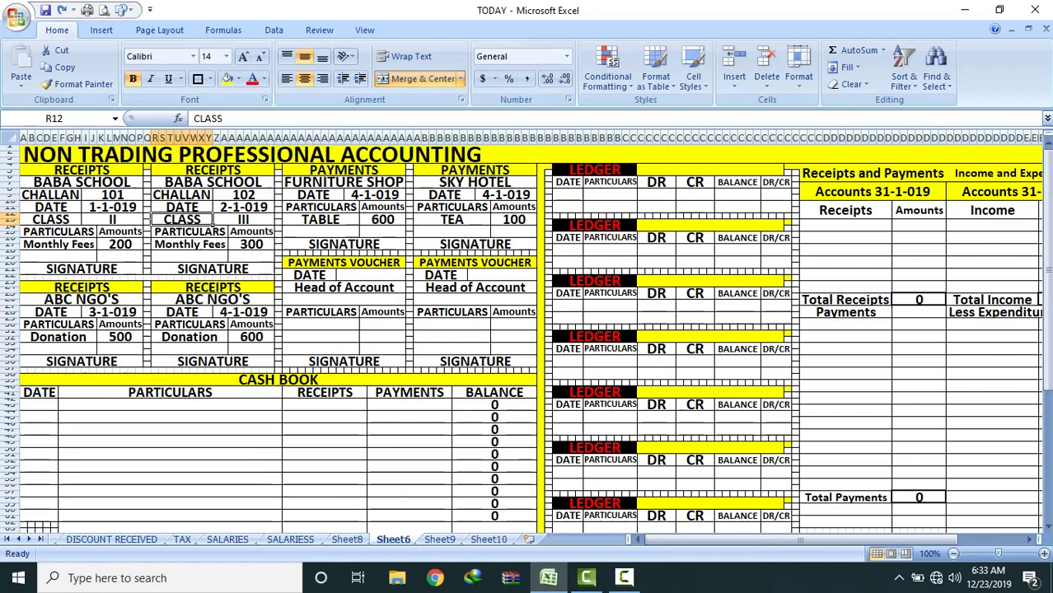
{"action": "left_click", "coordinate": [226, 245]}
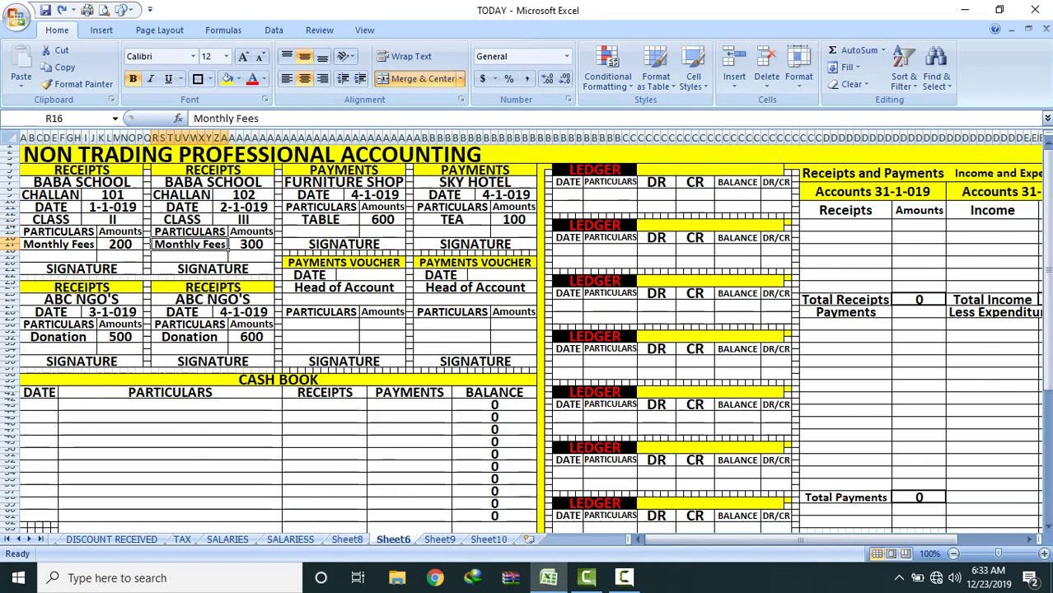
{"action": "left_click", "coordinate": [244, 207]}
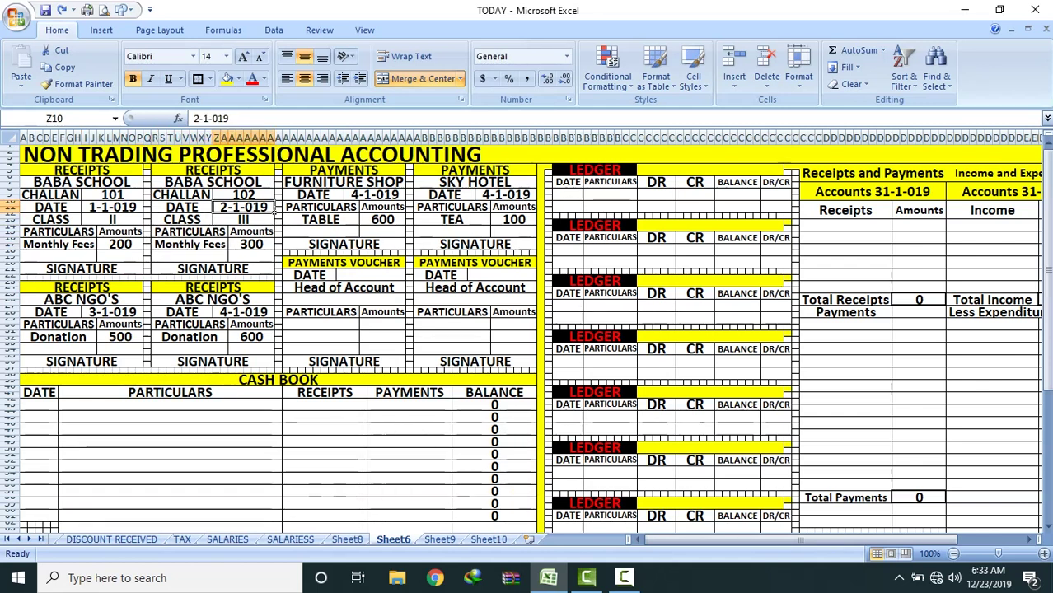
{"action": "left_click", "coordinate": [95, 338]}
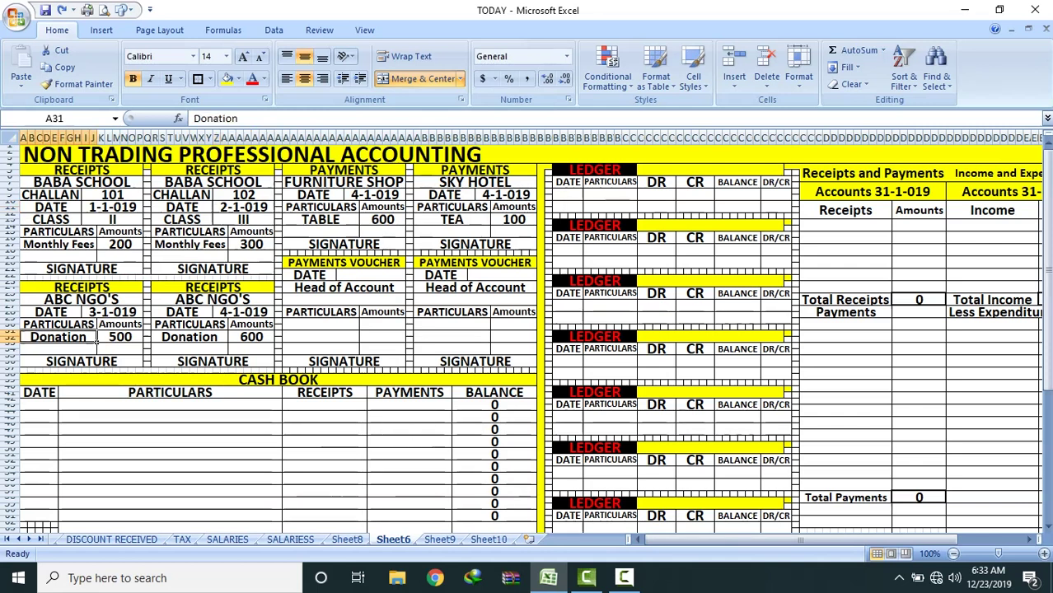
{"action": "left_click", "coordinate": [142, 314]}
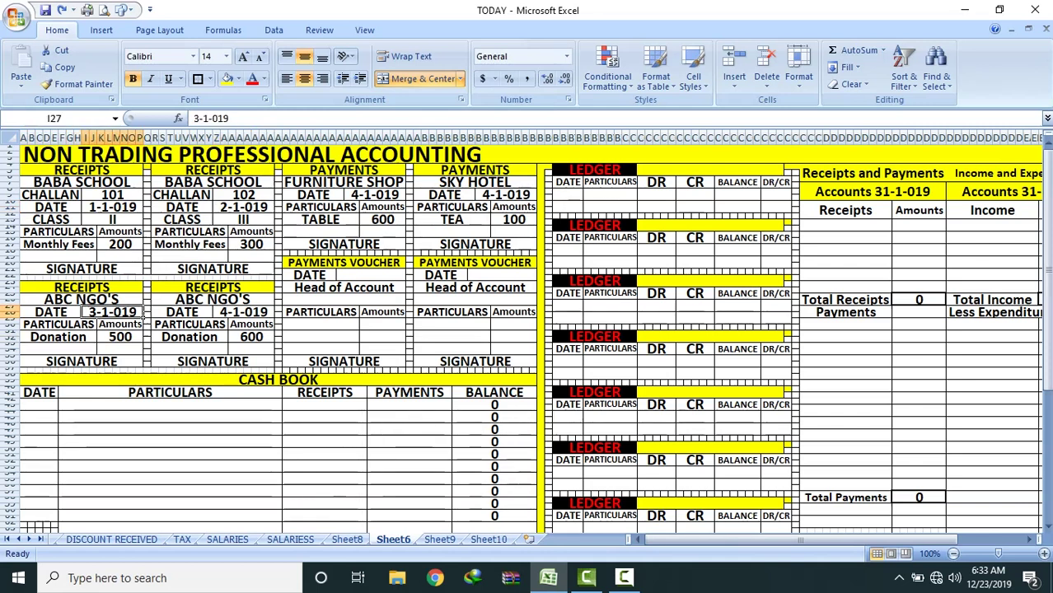
{"action": "left_click", "coordinate": [191, 338]}
{"action": "left_click", "coordinate": [247, 313]}
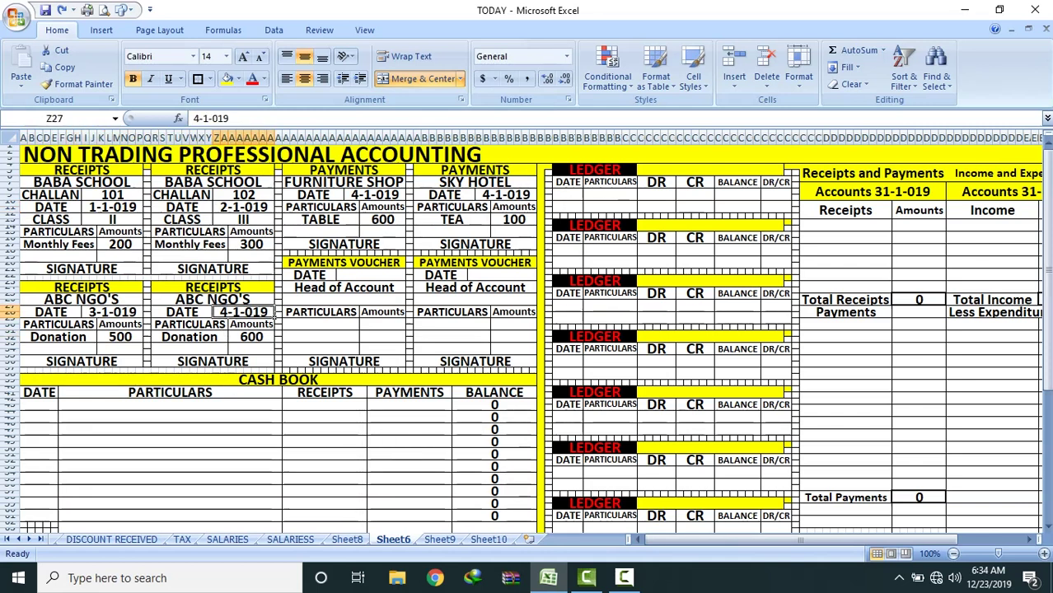
Step: Look over the receipt and payment vouchers, the cash book, the ledgers and the final account statements through the Balance Sheet
{"action": "mouse_move", "coordinate": [25, 170]}
{"action": "left_mouse_down"}
{"action": "mouse_move", "coordinate": [152, 191]}
{"action": "mouse_move", "coordinate": [277, 251]}
{"action": "mouse_move", "coordinate": [277, 369]}
{"action": "left_mouse_up"}
{"action": "left_click_drag", "start_coordinate": [285, 170], "coordinate": [535, 368]}
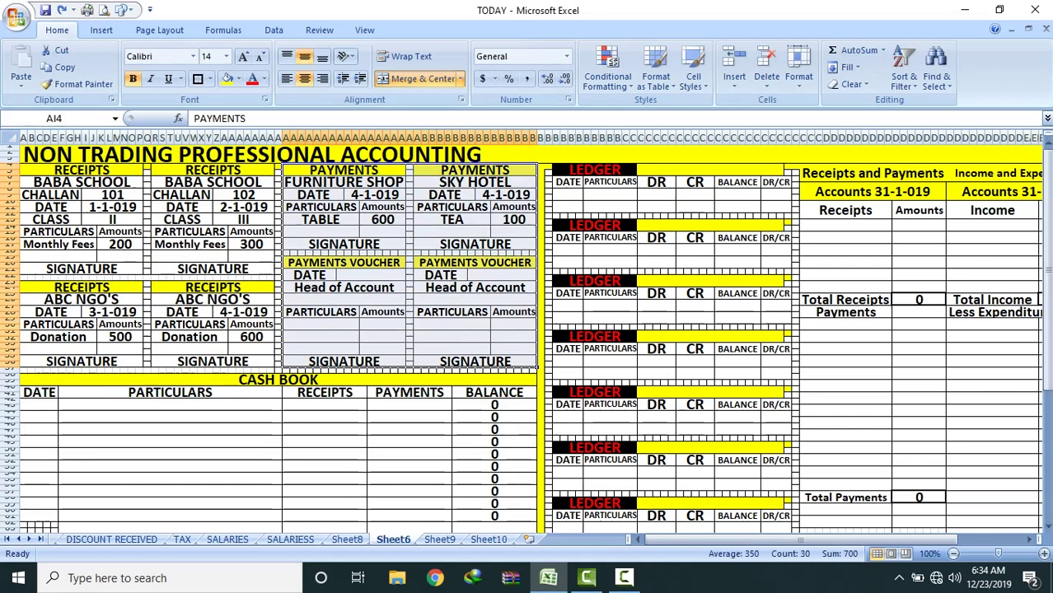
{"action": "left_click", "coordinate": [272, 245]}
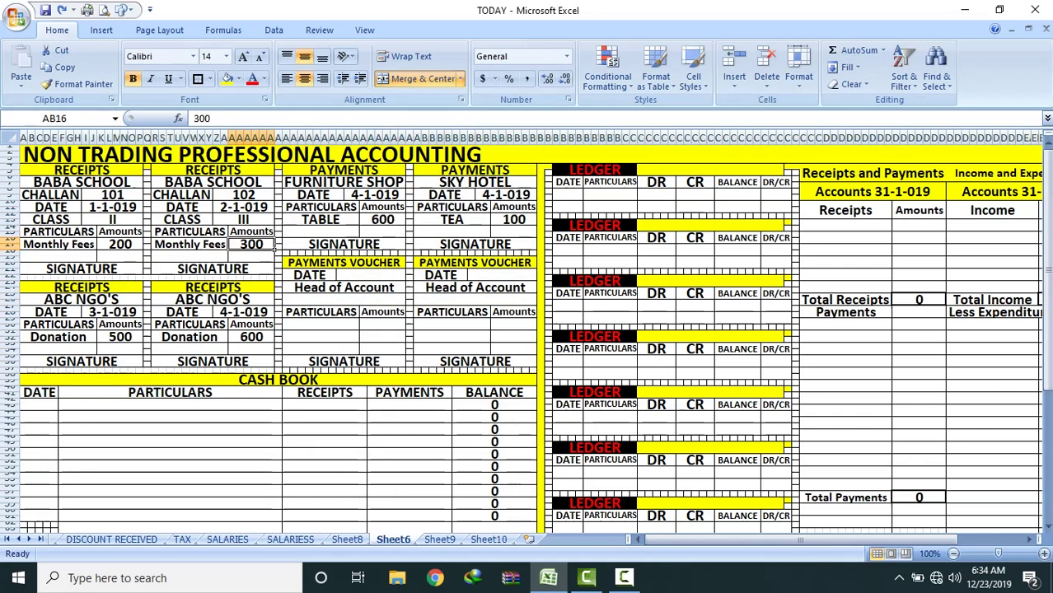
{"action": "left_click", "coordinate": [278, 380]}
{"action": "left_click_drag", "start_coordinate": [279, 380], "coordinate": [538, 524]}
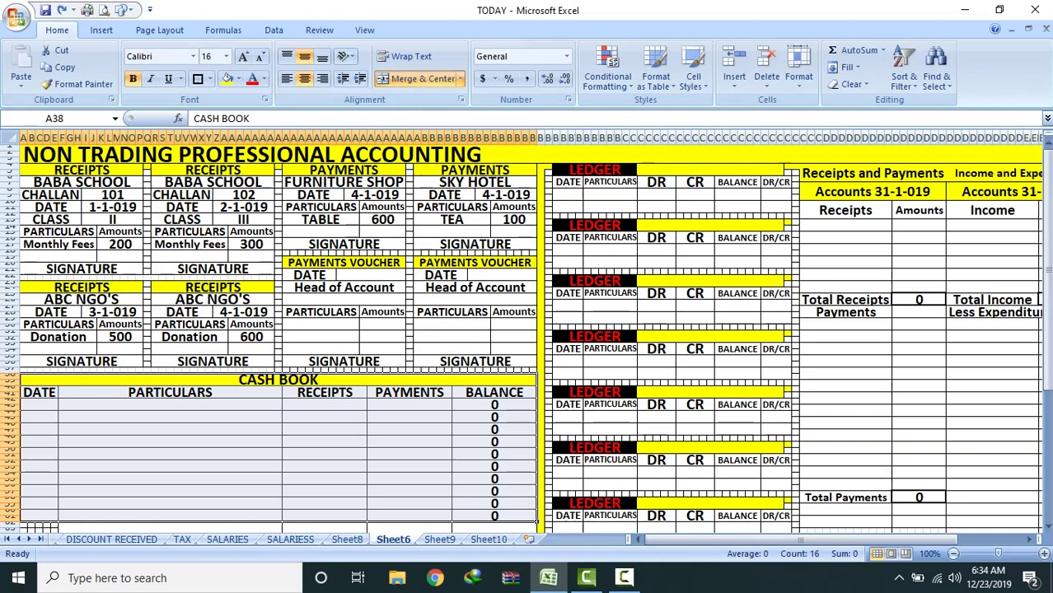
{"action": "left_click", "coordinate": [637, 173]}
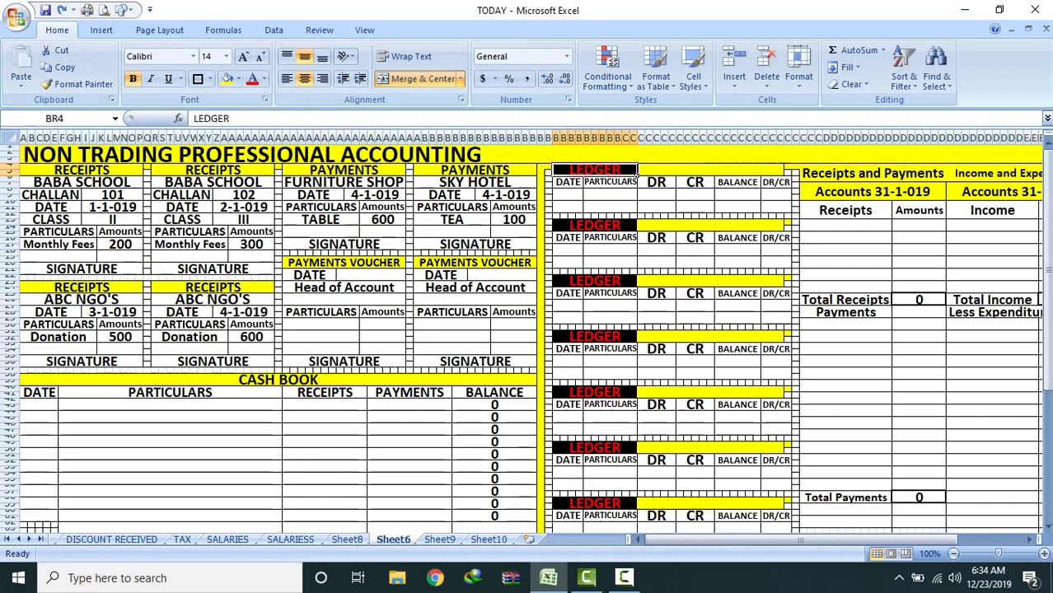
{"action": "left_click", "coordinate": [656, 249]}
{"action": "left_click", "coordinate": [873, 174]}
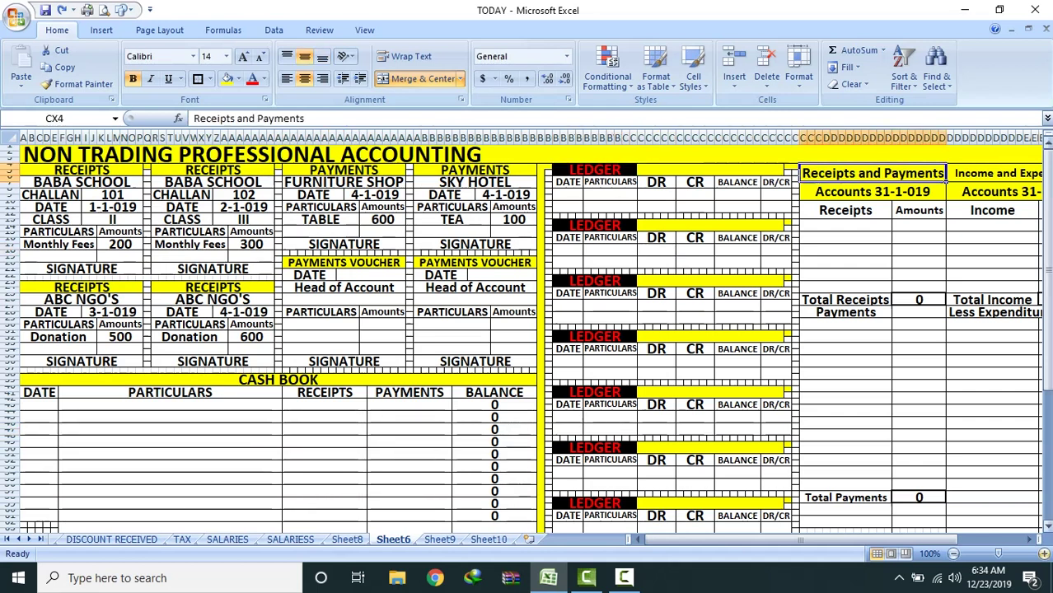
{"action": "scroll", "coordinate": [527, 329], "scroll_direction": "right", "scroll_amount": 3}
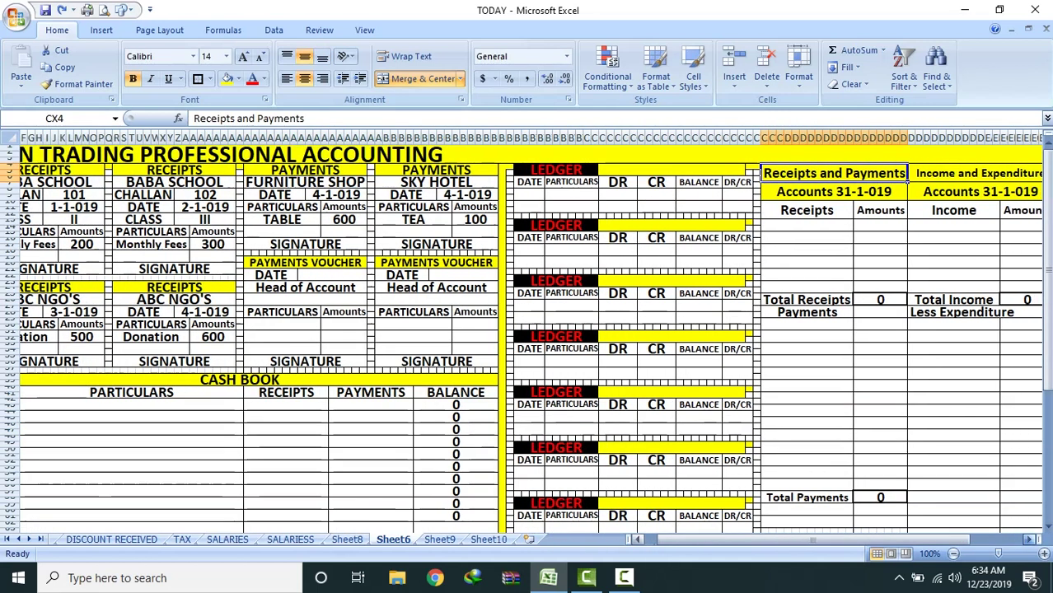
{"action": "scroll", "coordinate": [528, 329], "scroll_direction": "right", "scroll_amount": 3}
{"action": "left_click", "coordinate": [864, 239]}
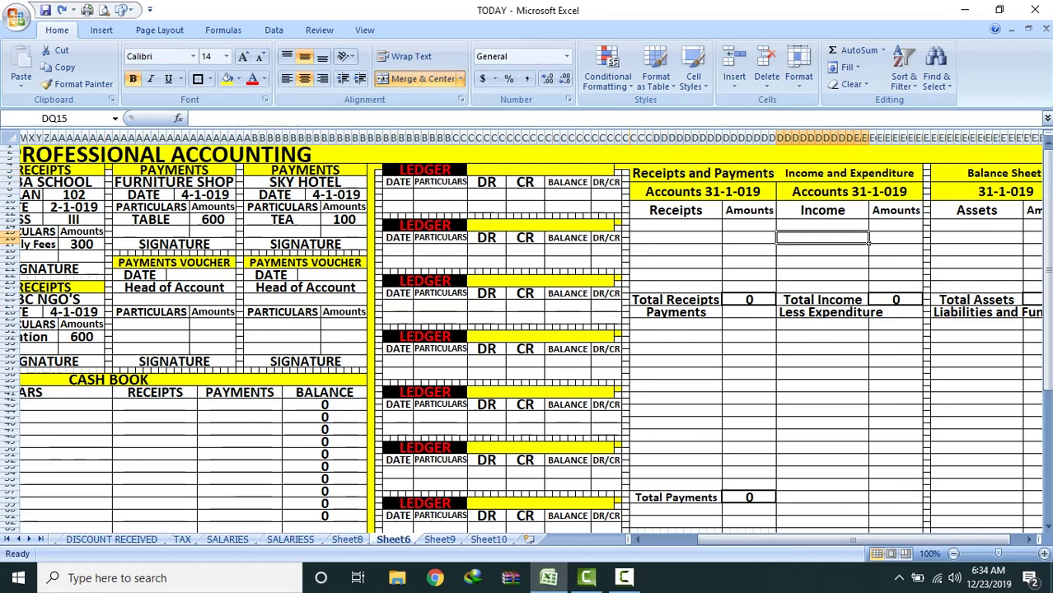
{"action": "left_click", "coordinate": [985, 173]}
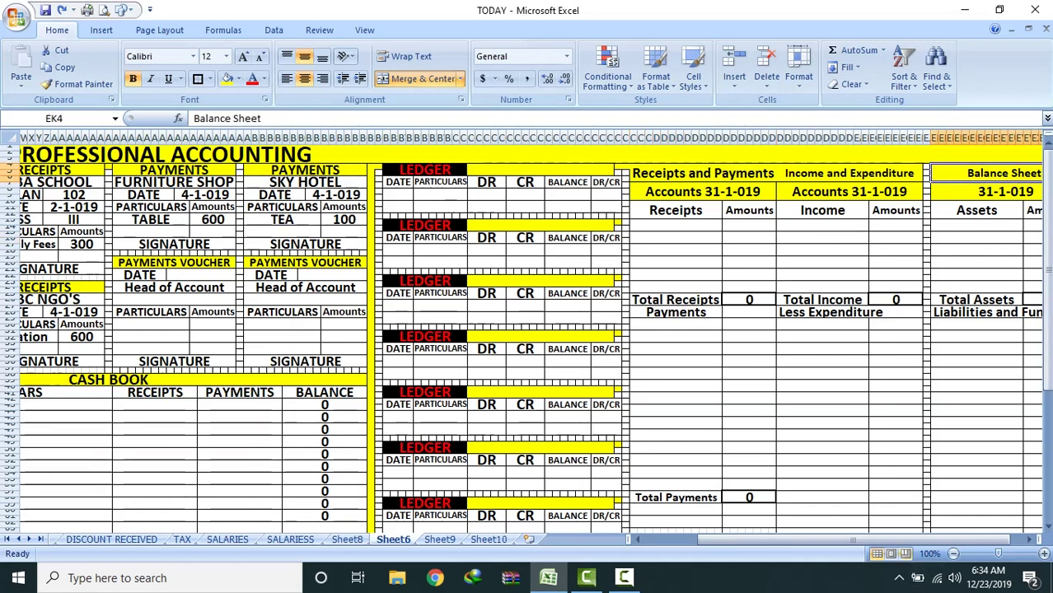
{"action": "scroll", "coordinate": [528, 330], "scroll_direction": "left", "scroll_amount": 3}
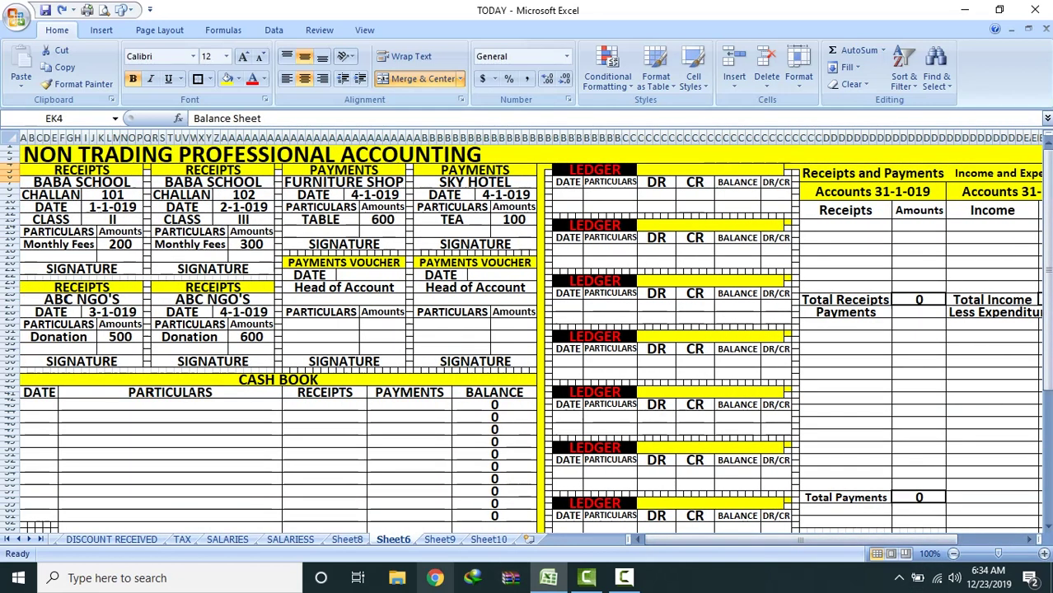
Step: Review the accounting sequence again from vouchers and ledgers to the Balance Sheet, ending at the first BABA SCHOOL receipt's date
{"action": "left_click_drag", "start_coordinate": [33, 169], "coordinate": [276, 354]}
{"action": "left_click_drag", "start_coordinate": [285, 178], "coordinate": [537, 509]}
{"action": "left_click_drag", "start_coordinate": [554, 174], "coordinate": [793, 478]}
{"action": "left_click", "coordinate": [825, 173]}
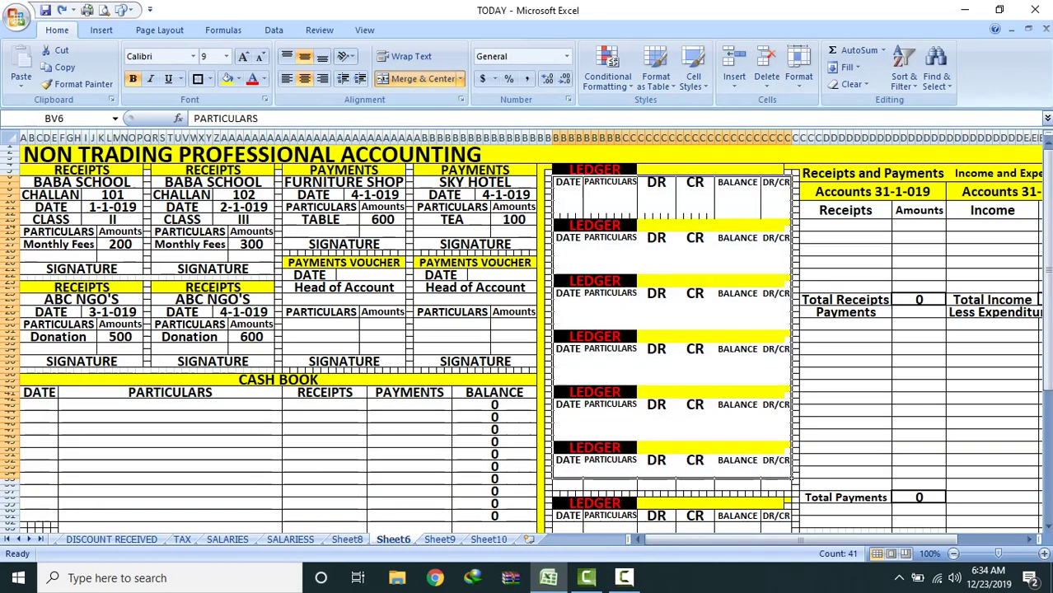
{"action": "double_click", "coordinate": [997, 173]}
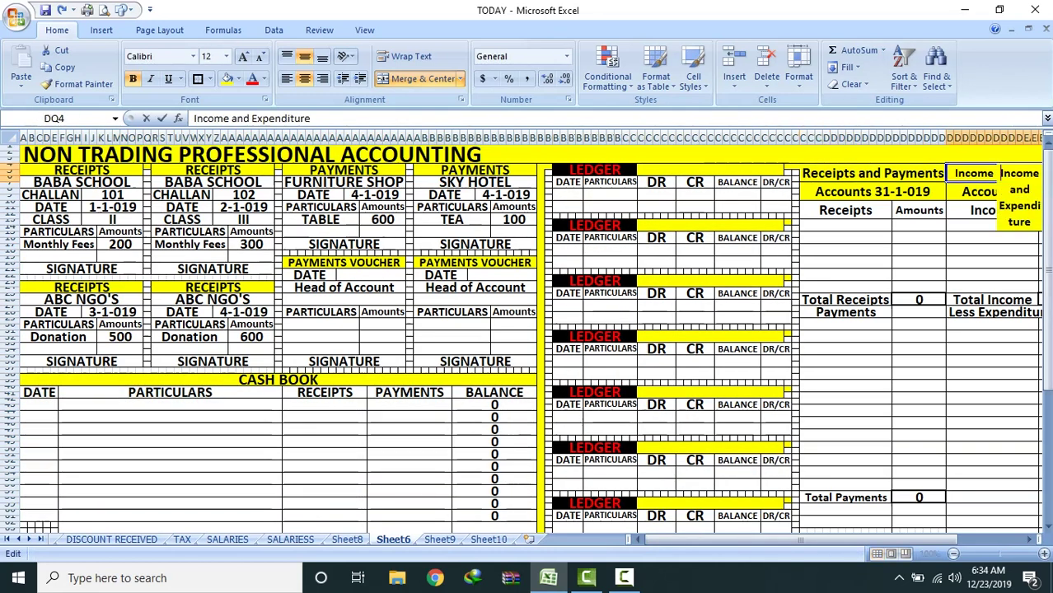
{"action": "left_click", "coordinate": [1038, 290]}
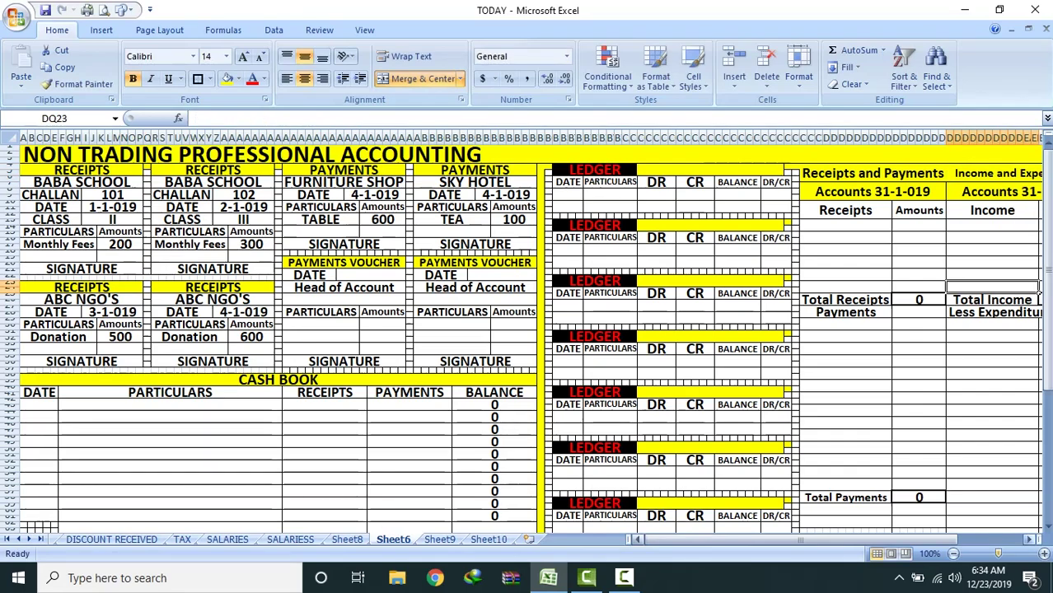
{"action": "left_click", "coordinate": [1028, 540]}
{"action": "scroll", "coordinate": [528, 337], "scroll_direction": "right", "scroll_amount": 6}
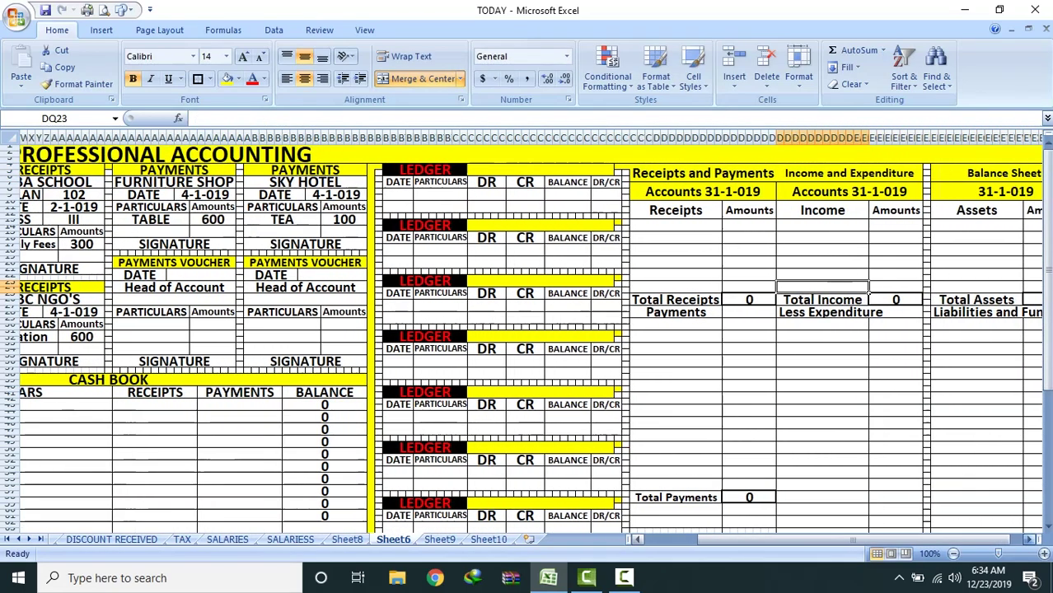
{"action": "left_click", "coordinate": [978, 173]}
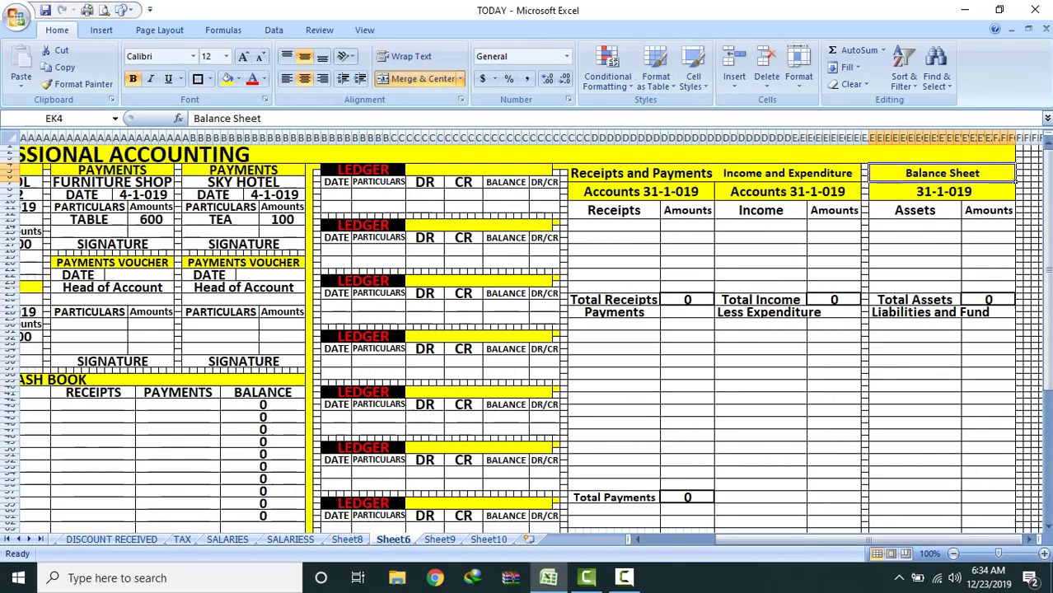
{"action": "key", "text": "Left"}
{"action": "key", "text": "Left"}
{"action": "key", "text": "Left"}
{"action": "key", "text": "Left"}
{"action": "key", "text": "Left"}
{"action": "key", "text": "Left"}
{"action": "key", "text": "Left"}
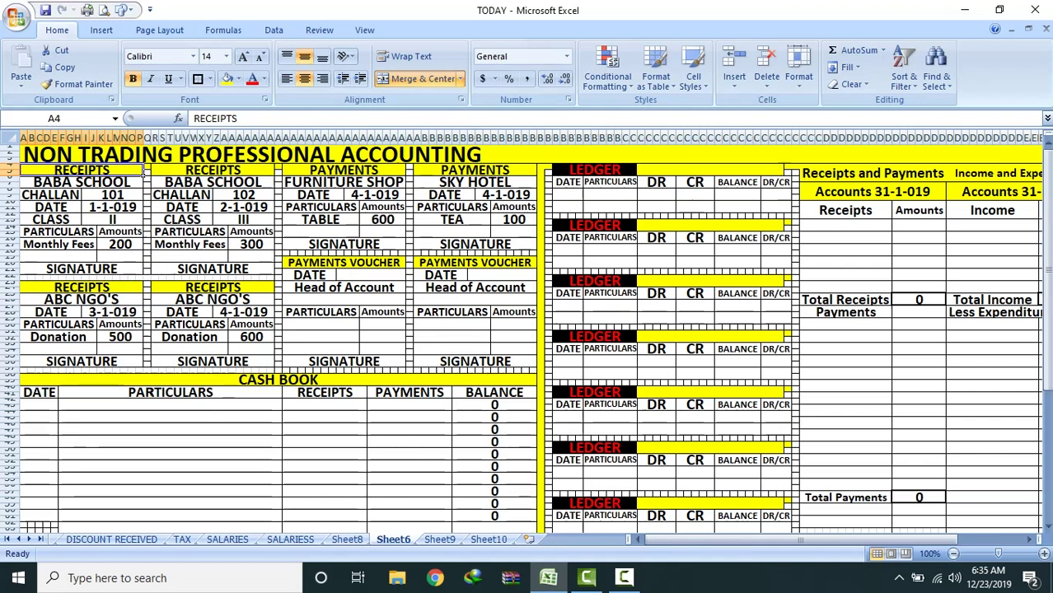
{"action": "left_click_drag", "start_coordinate": [145, 171], "coordinate": [144, 261]}
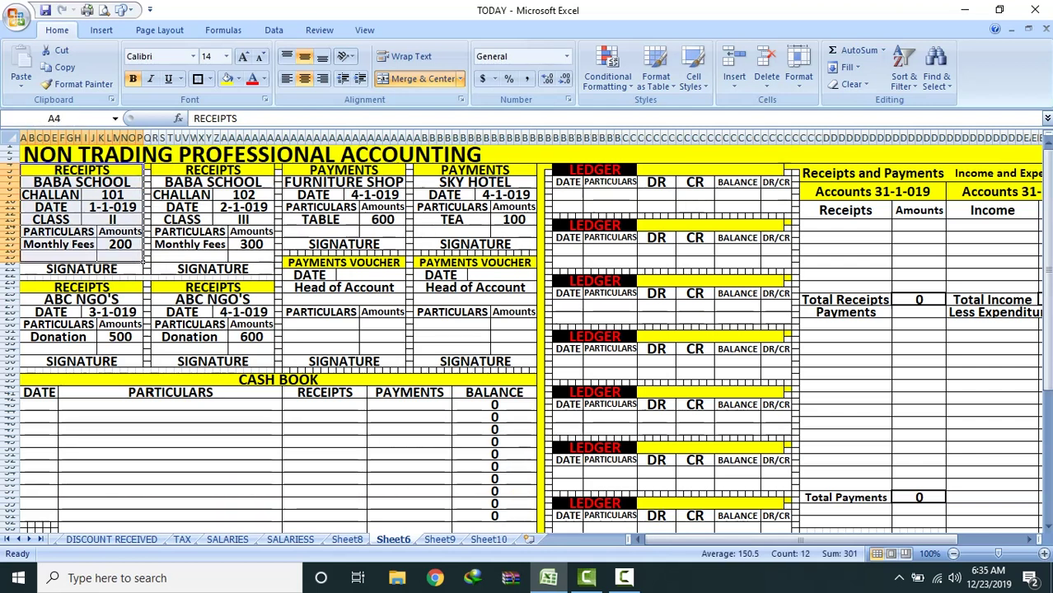
{"action": "left_click", "coordinate": [142, 207]}
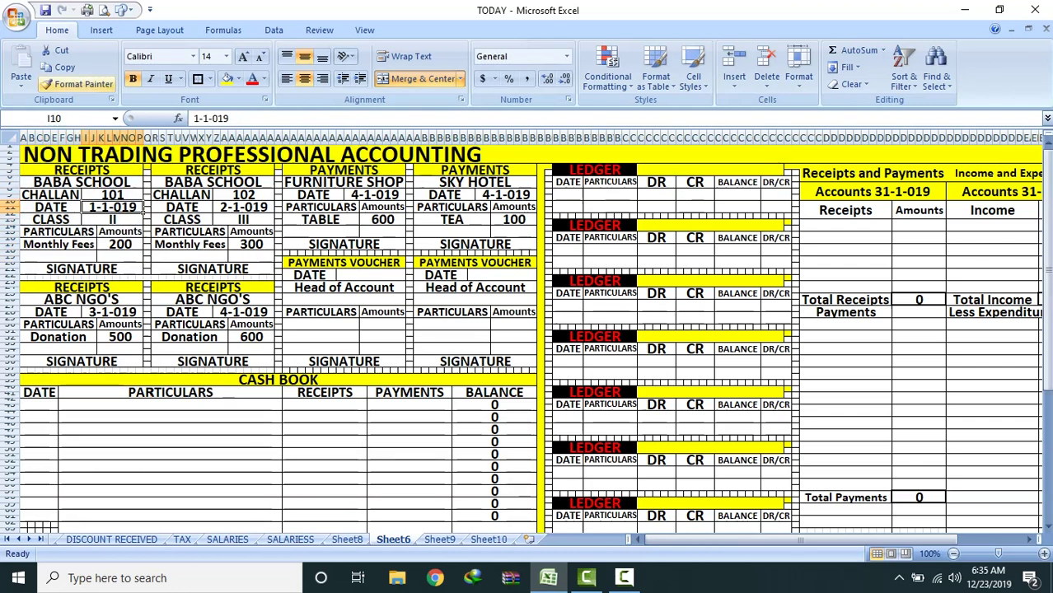
{"action": "left_click", "coordinate": [124, 10]}
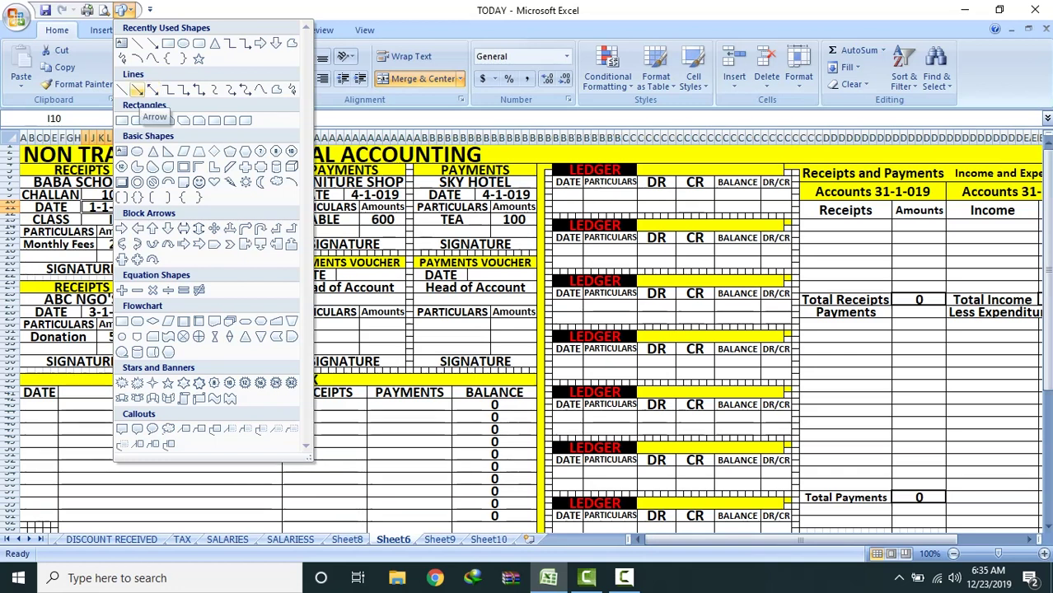
{"action": "left_click", "coordinate": [137, 89]}
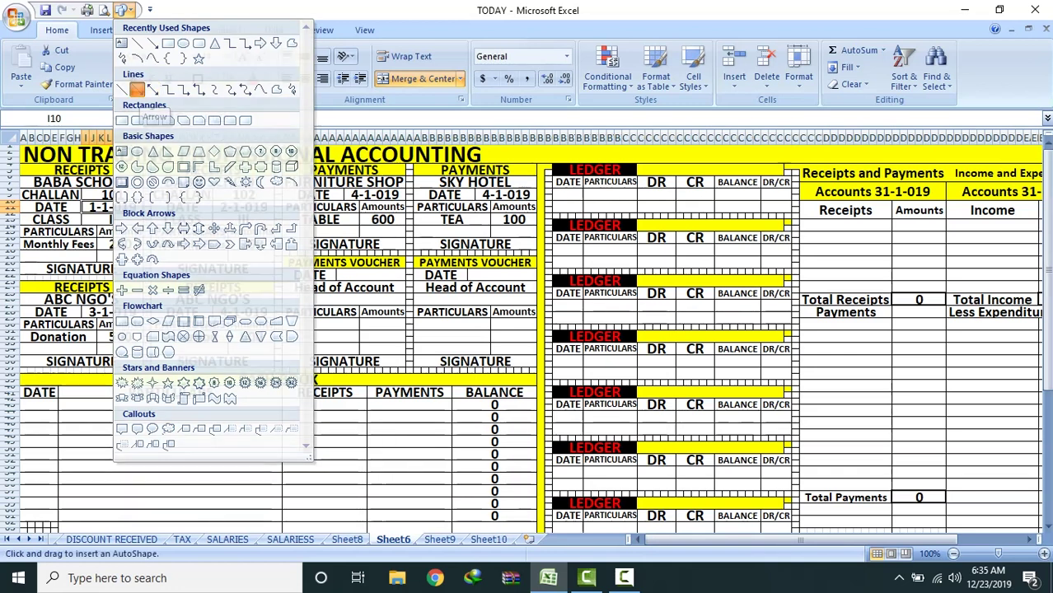
{"action": "left_click", "coordinate": [124, 9]}
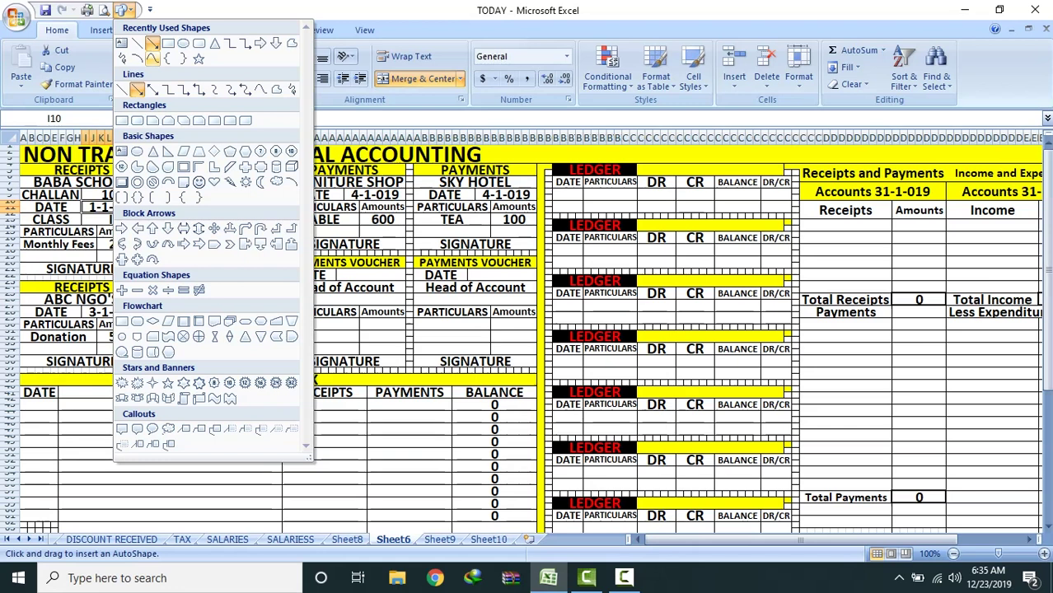
{"action": "key", "text": "Escape"}
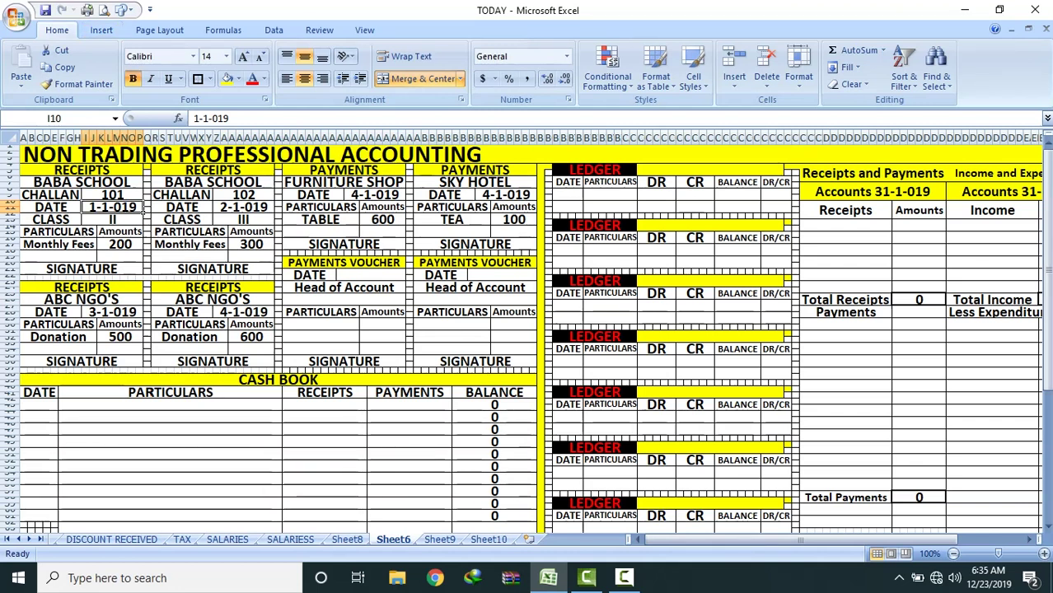
Step: Draw a straight arrow from the date on the challan 101 receipt to the first DATE row of the cash book
{"action": "left_click", "coordinate": [121, 10]}
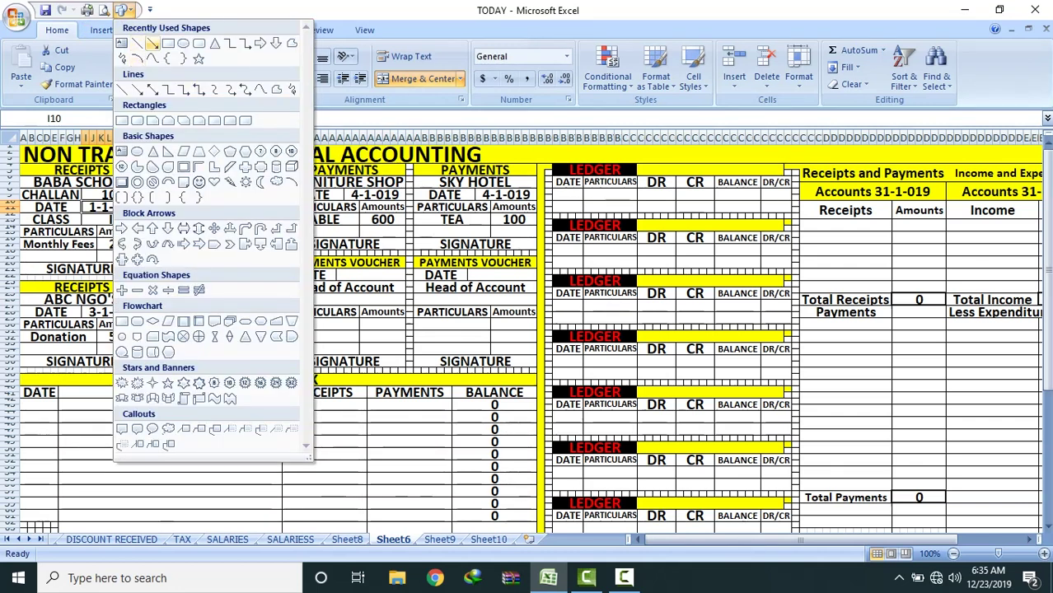
{"action": "left_click", "coordinate": [153, 43]}
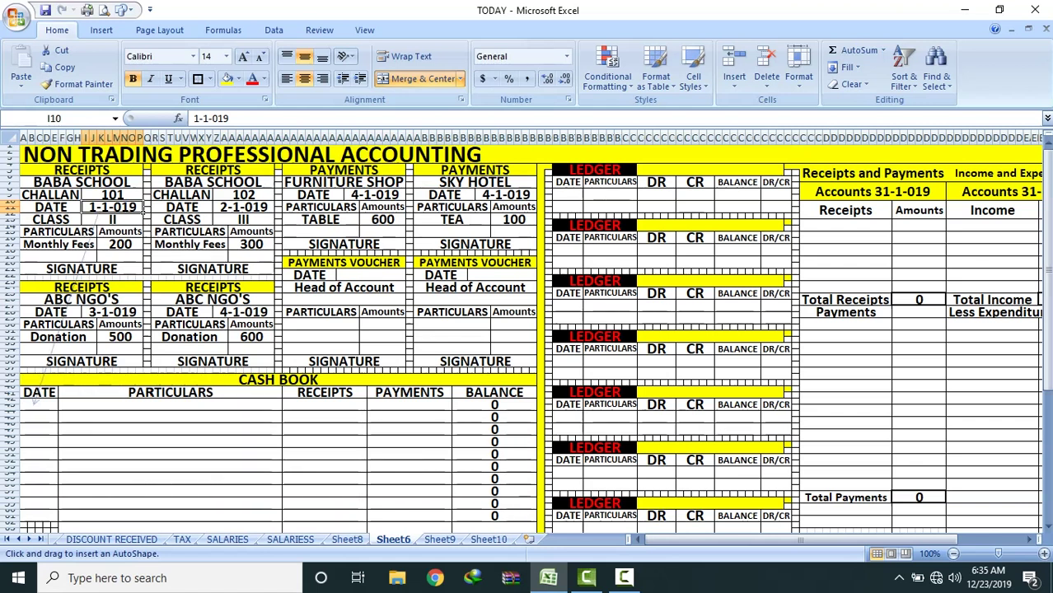
{"action": "left_click_drag", "start_coordinate": [35, 403], "coordinate": [33, 404]}
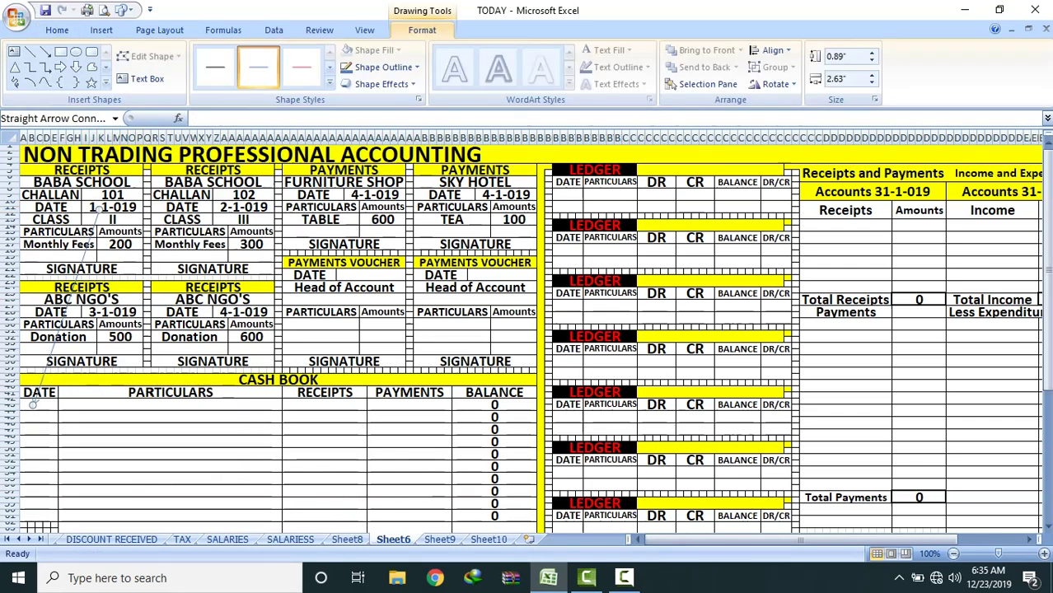
Step: Undo the arrow drawn to the cash book and enter 1-1-019 in its first DATE row
{"action": "key", "text": "ctrl+z"}
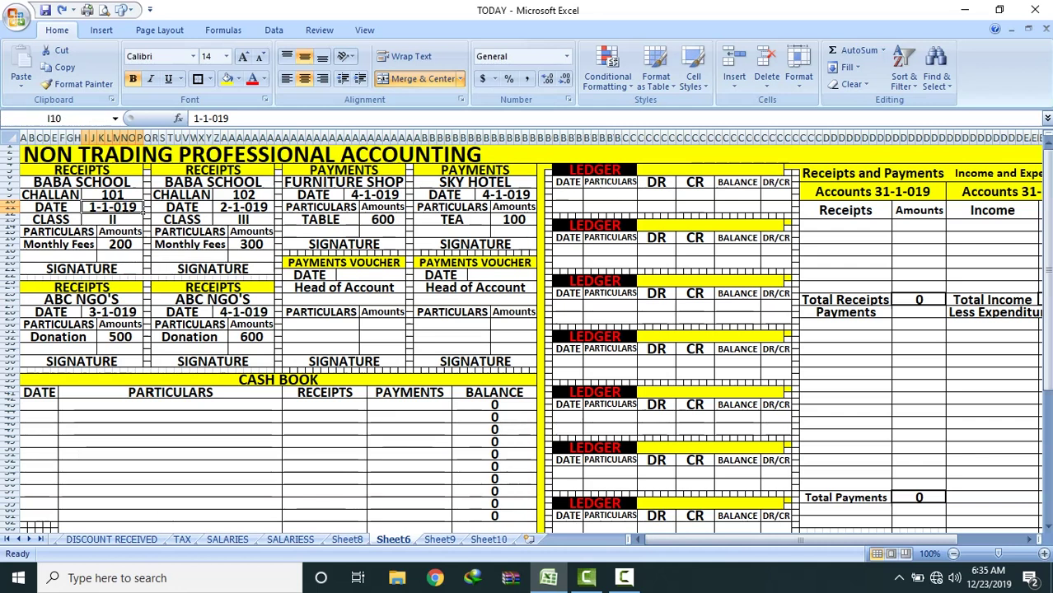
{"action": "left_click", "coordinate": [56, 405]}
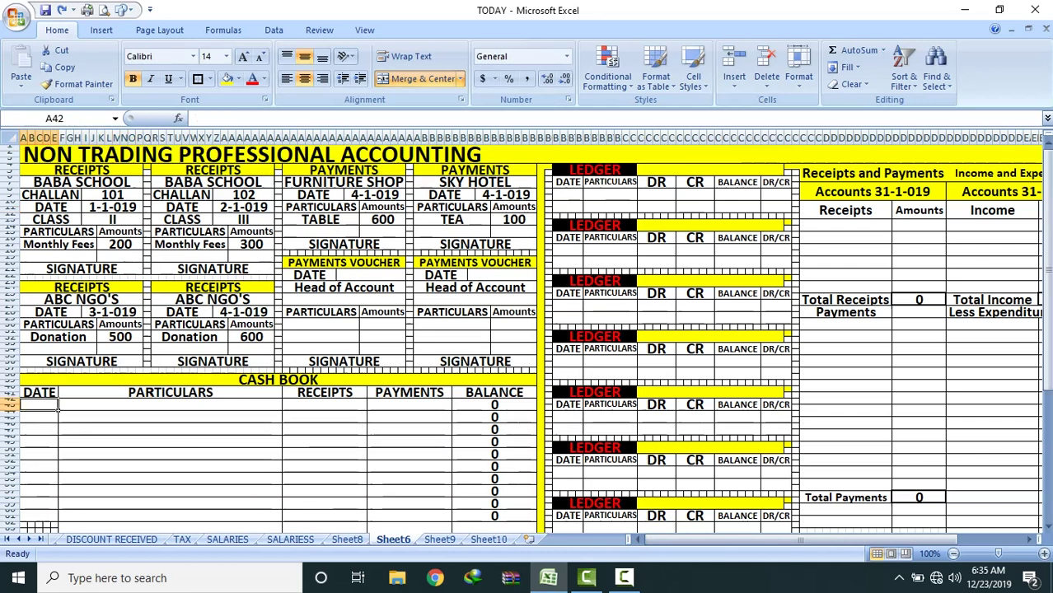
{"action": "type", "text": "1-1-019"}
{"action": "key", "text": "Tab"}
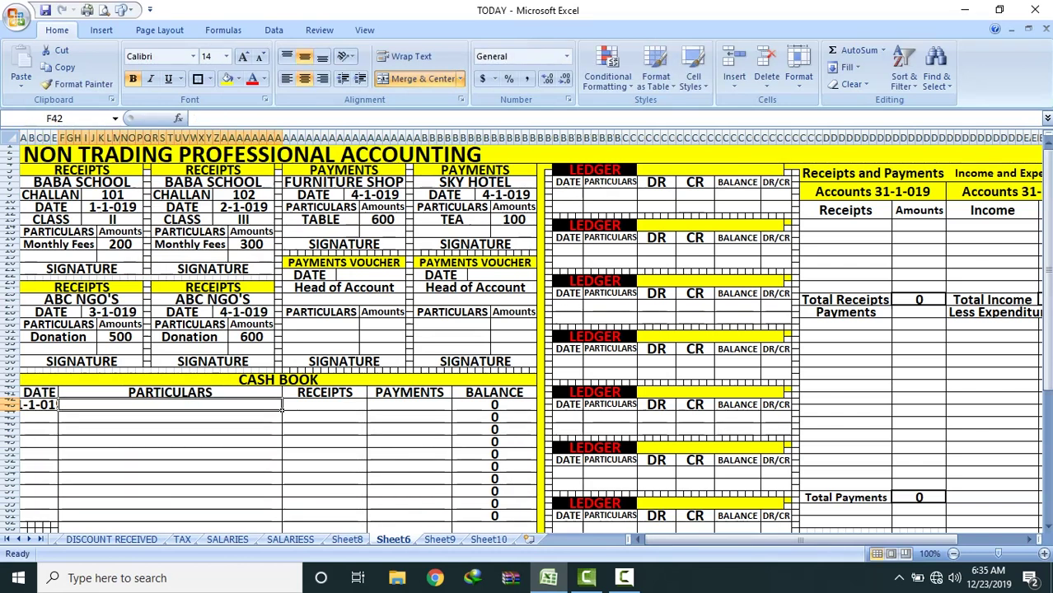
Step: Enter Grant as the particulars of the first cash book row
{"action": "type", "text": "g"}
{"action": "key", "text": "BackSpace"}
{"action": "type", "text": "Grant"}
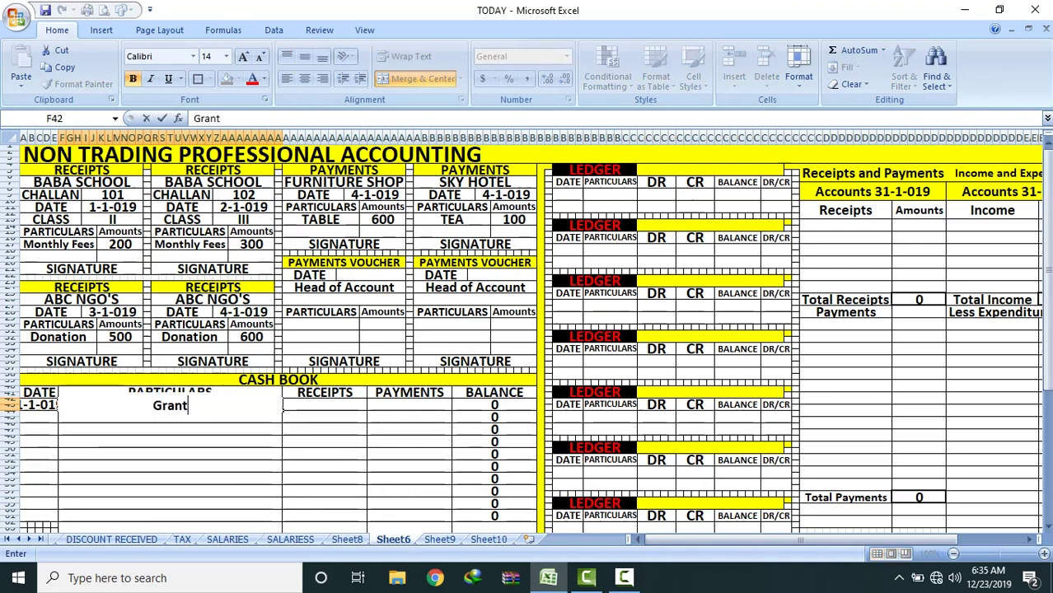
{"action": "left_click", "coordinate": [281, 466]}
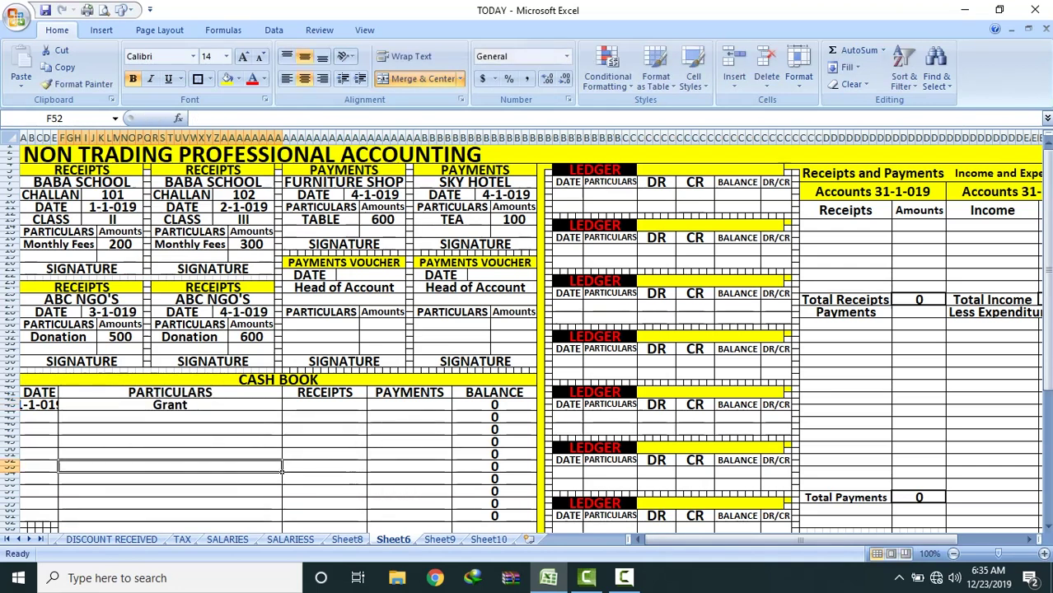
Step: Reduce the font size of the first cash book date so the whole date fits in its cell
{"action": "left_click", "coordinate": [56, 404]}
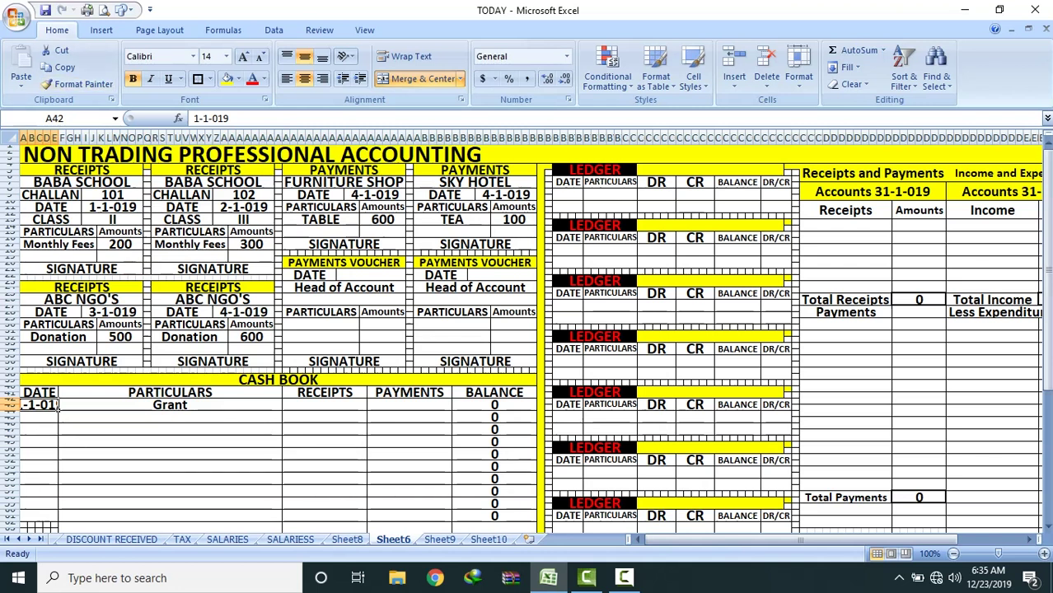
{"action": "left_click", "coordinate": [261, 56]}
{"action": "left_click", "coordinate": [279, 406]}
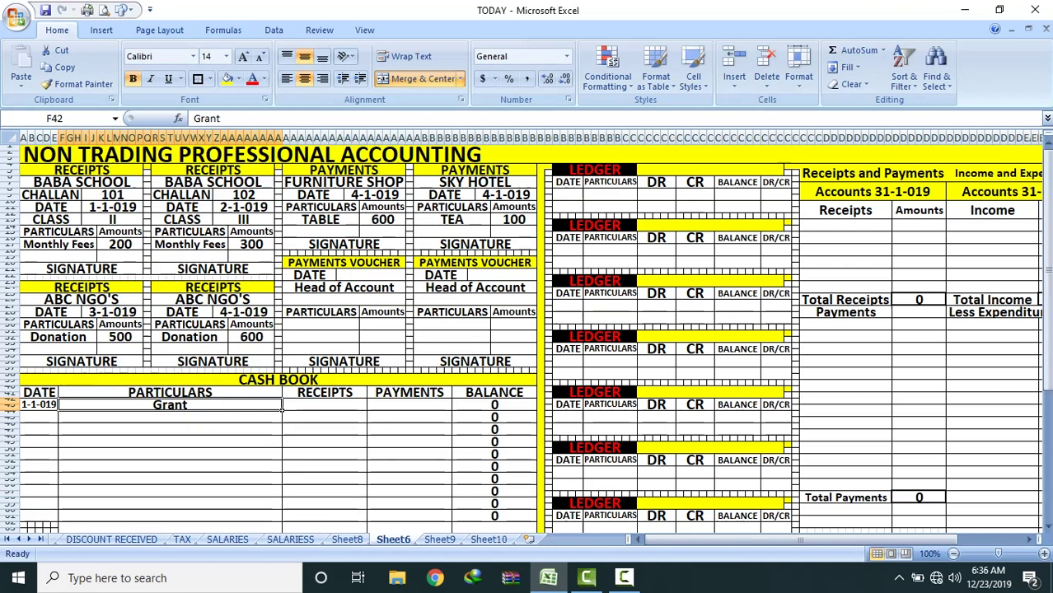
Step: Enter 200000 as the receipt amount for the Grant in the cash book
{"action": "left_click", "coordinate": [363, 406]}
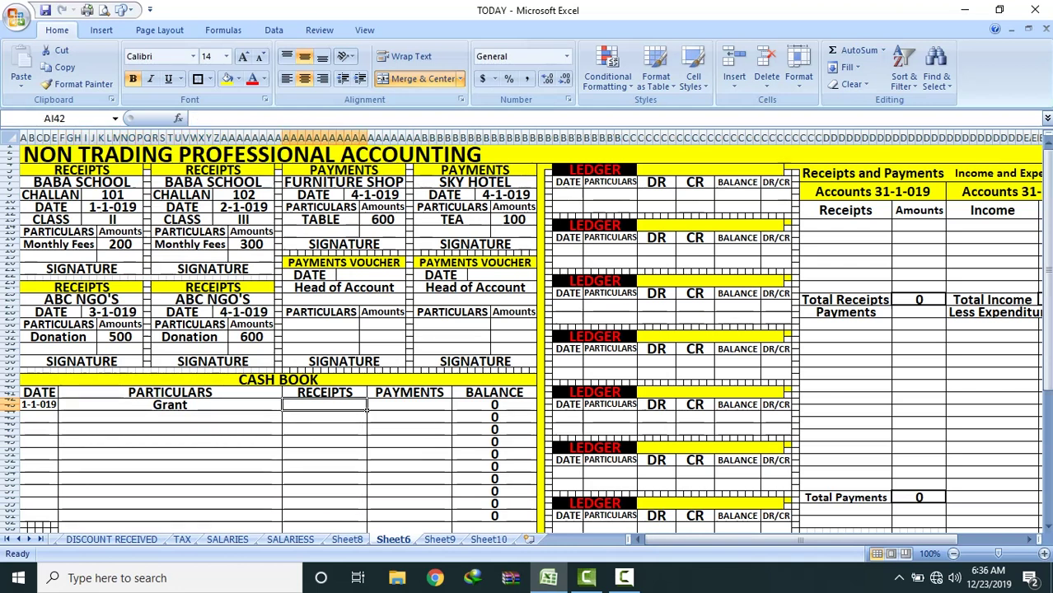
{"action": "type", "text": "2"}
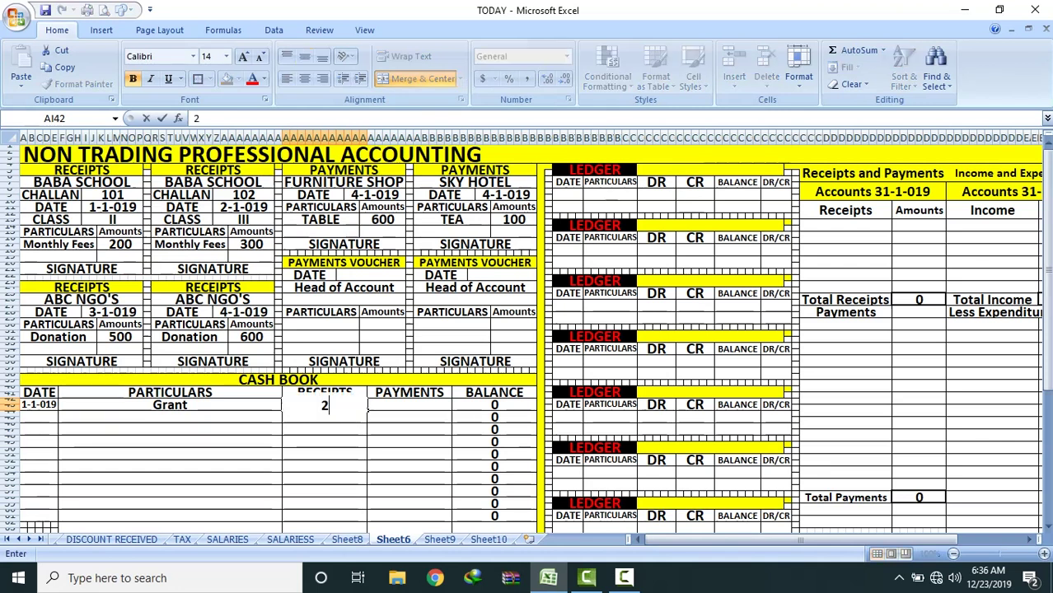
{"action": "type", "text": "00000"}
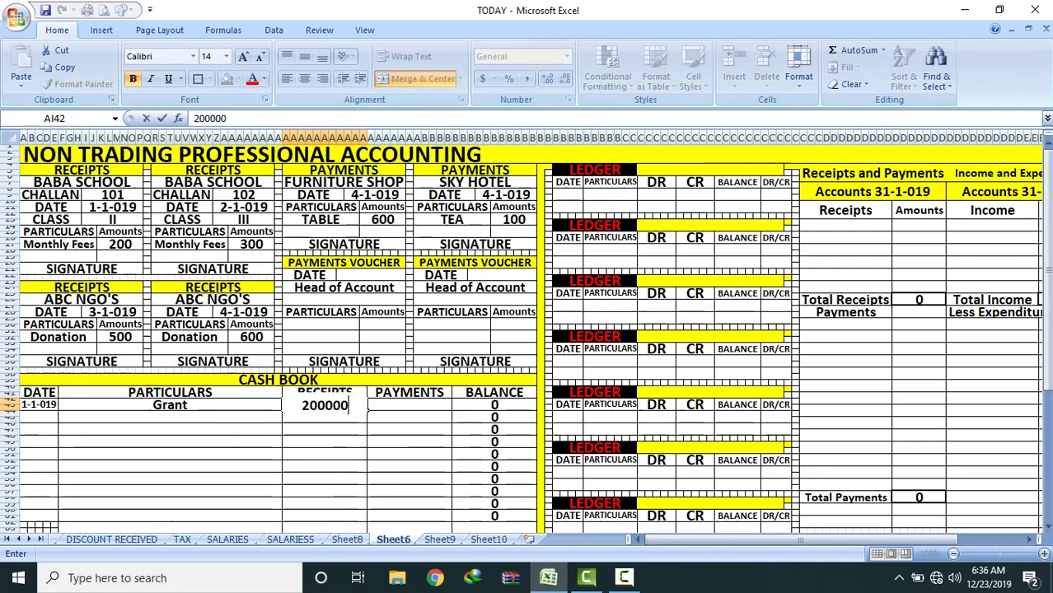
{"action": "key", "text": "Return"}
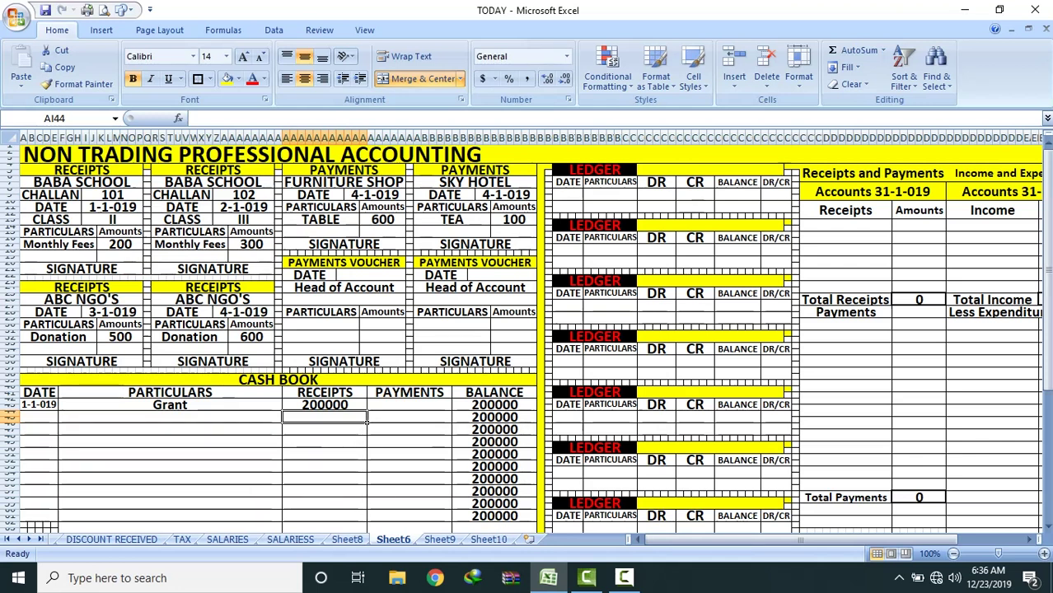
Step: Draw a straight arrow from the challan 101 receipt's date to the second cash book DATE row and give it the black line style
{"action": "left_click", "coordinate": [112, 207]}
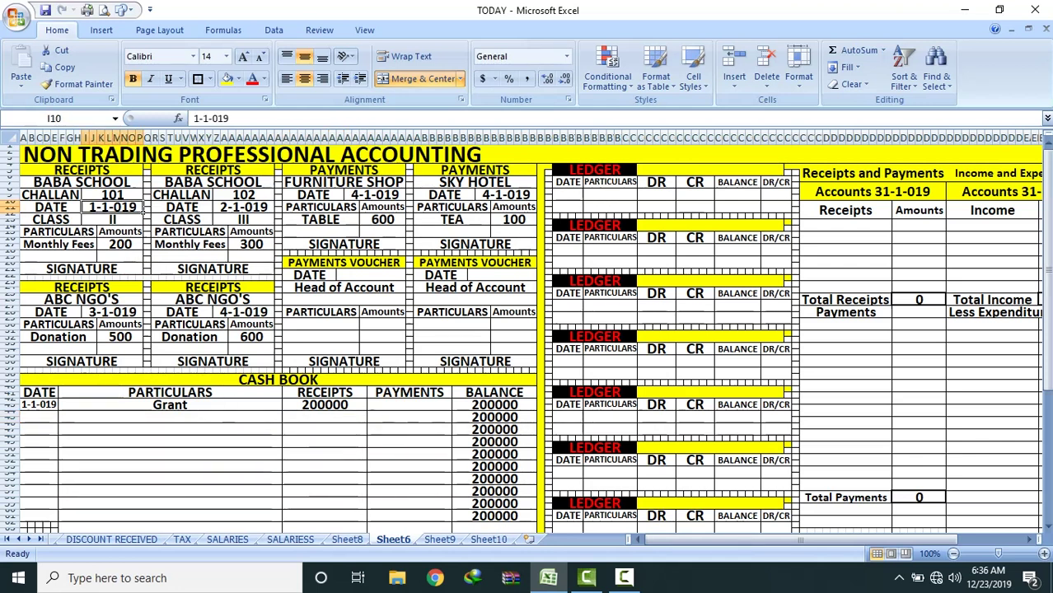
{"action": "left_click", "coordinate": [92, 245]}
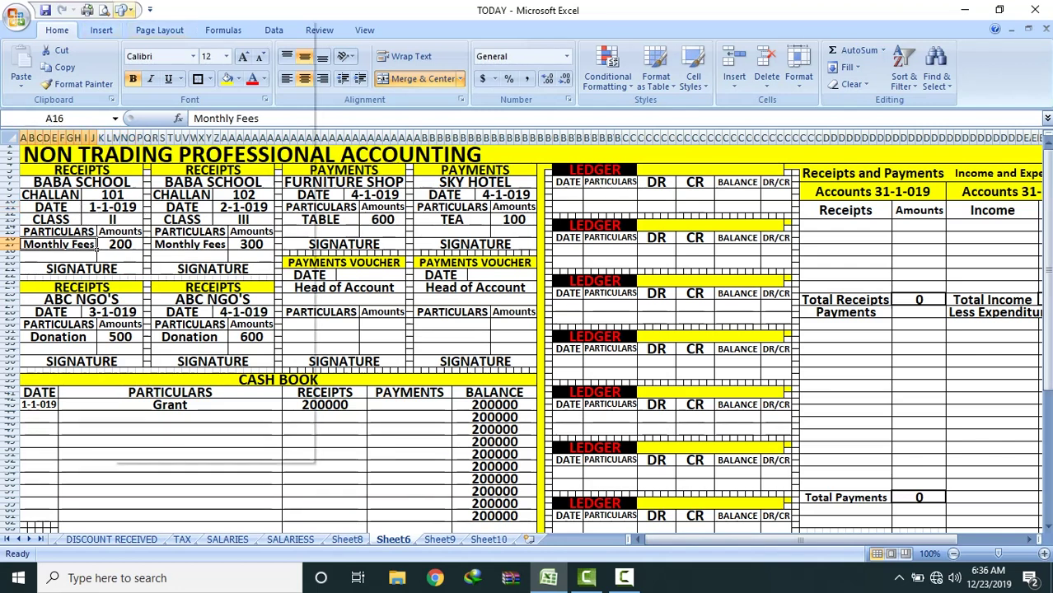
{"action": "left_click", "coordinate": [153, 43]}
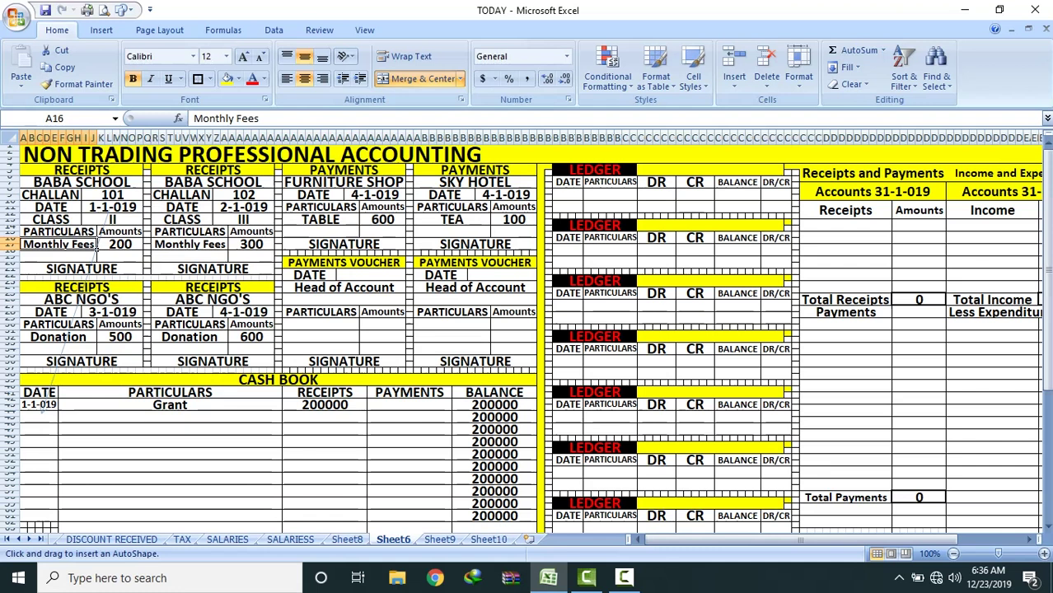
{"action": "left_click_drag", "start_coordinate": [40, 416], "coordinate": [260, 492]}
{"action": "left_click", "coordinate": [216, 67]}
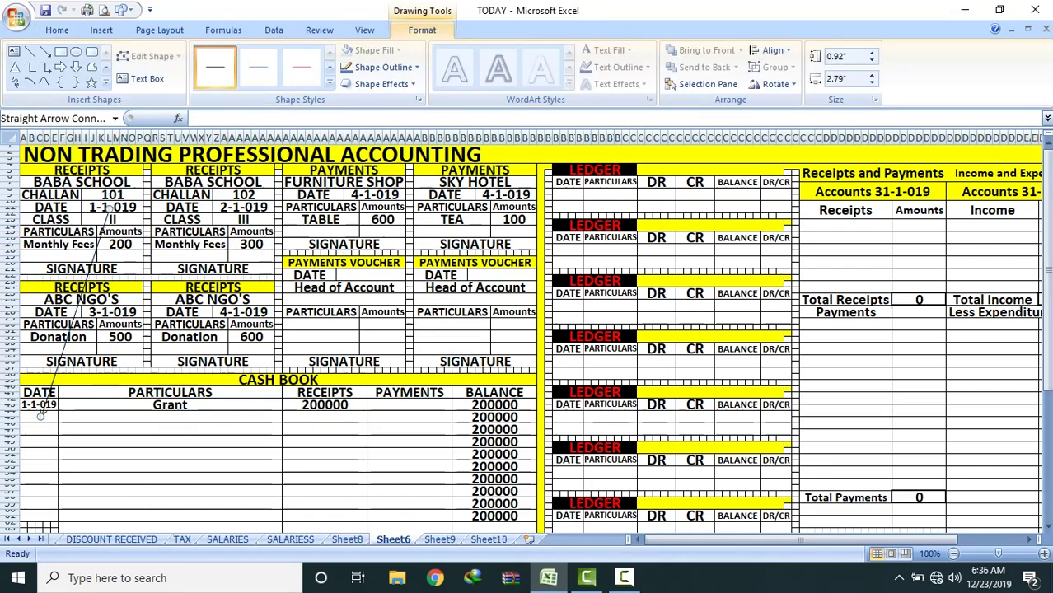
Step: Enter 1-1-019 in the second DATE row of the cash book
{"action": "left_click", "coordinate": [41, 418]}
{"action": "type", "text": "1-1-019"}
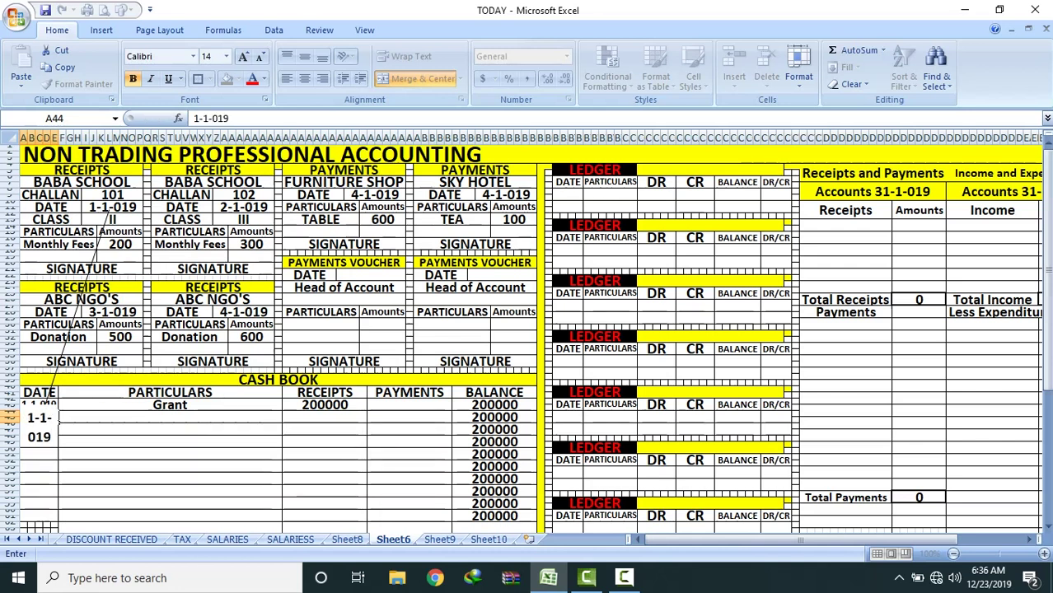
{"action": "key", "text": "Tab"}
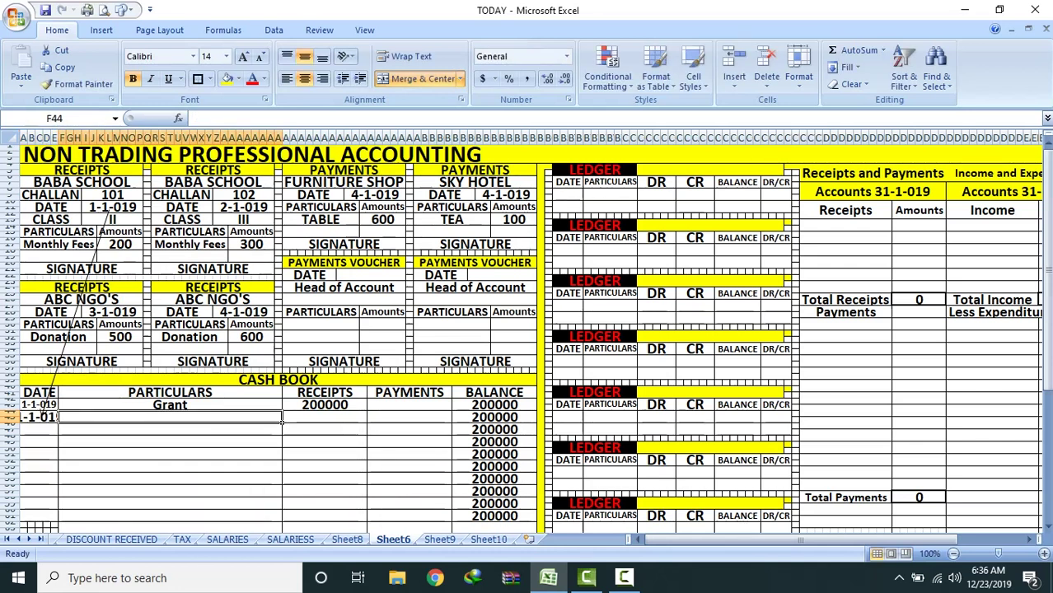
Step: Draw a straight arrow from Monthly Fees on the challan 101 receipt to the second PARTICULARS row of the cash book
{"action": "left_click", "coordinate": [124, 10]}
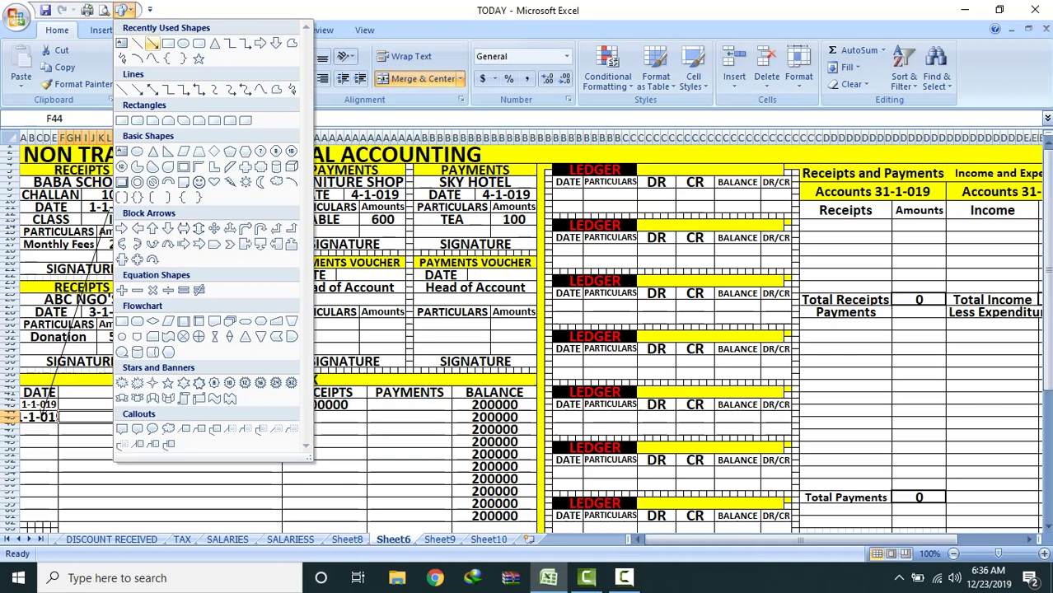
{"action": "left_click", "coordinate": [153, 43]}
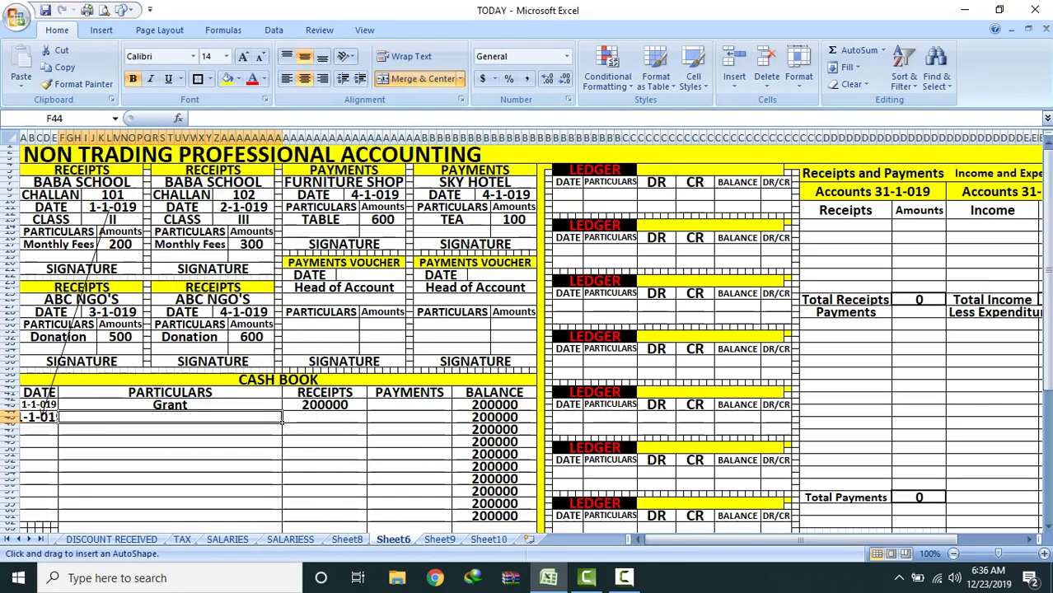
{"action": "left_click_drag", "start_coordinate": [73, 250], "coordinate": [110, 417]}
Step: Enter MONTHLY FEES as the particulars of the second cash book row
{"action": "left_click", "coordinate": [170, 417]}
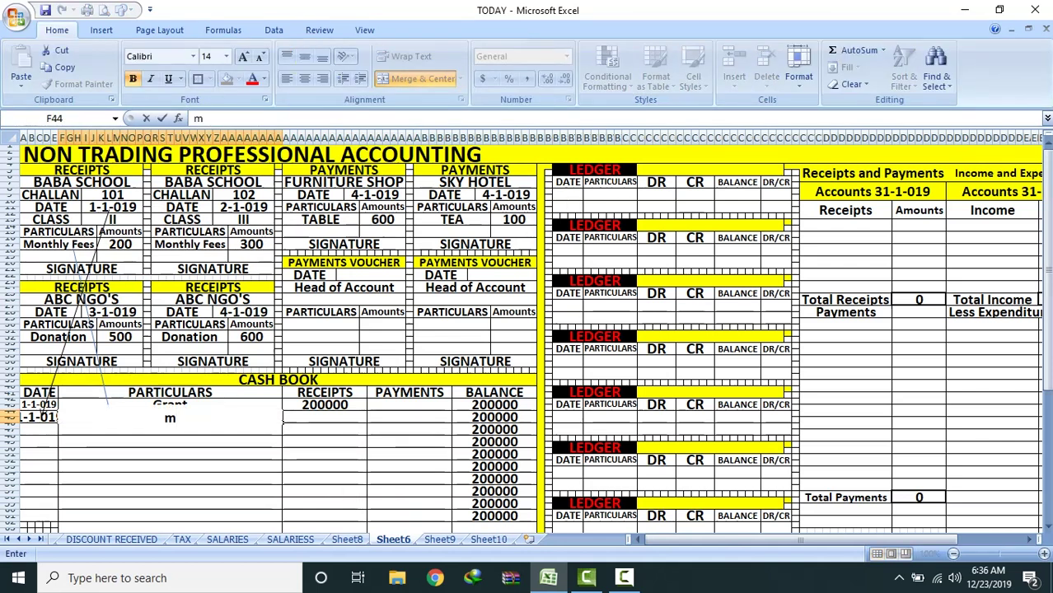
{"action": "key", "text": "BackSpace"}
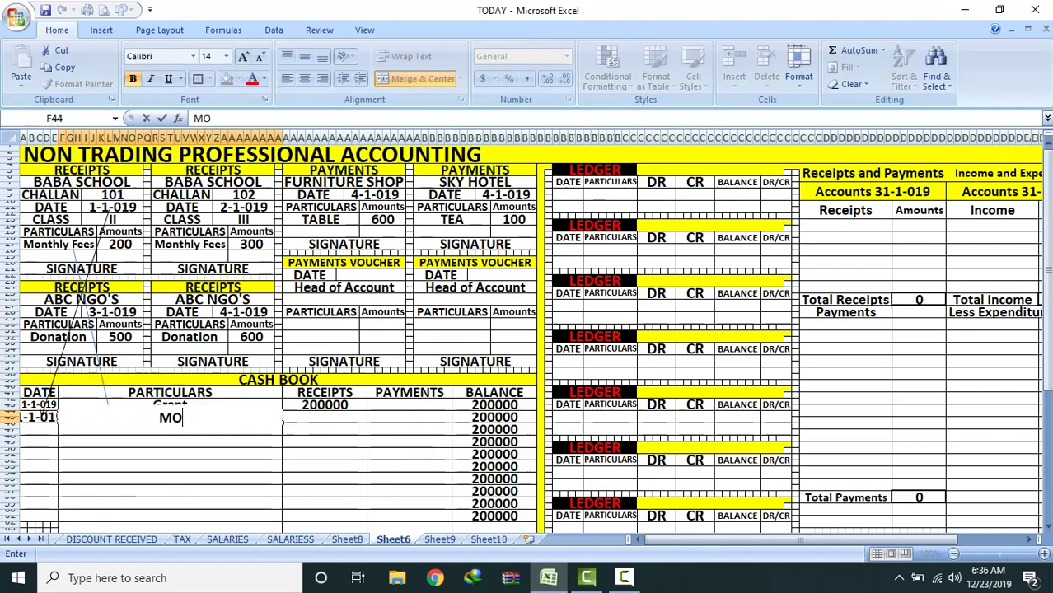
{"action": "type", "text": "MONTHLY "}
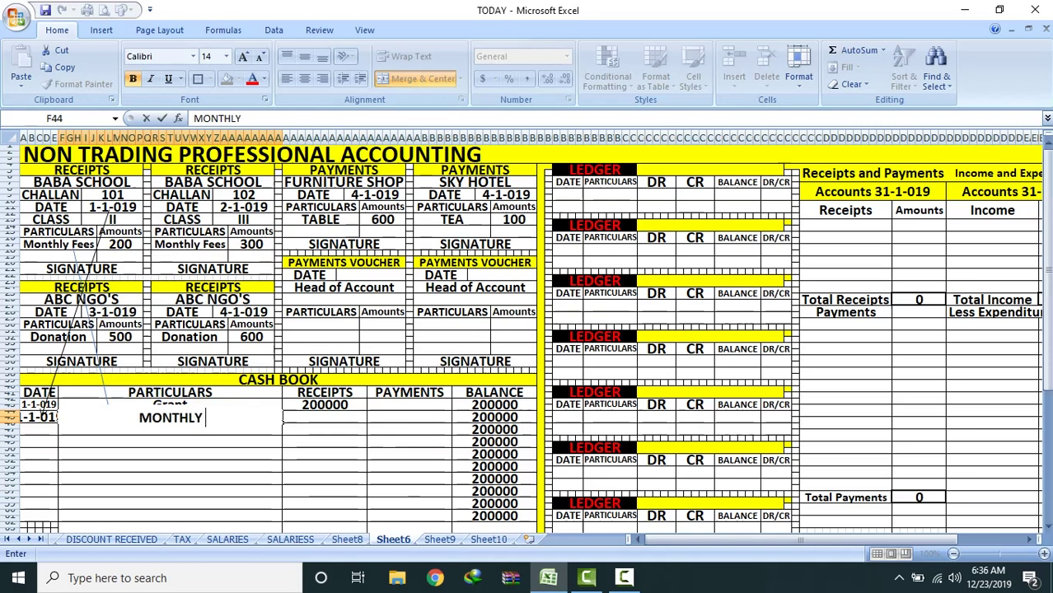
{"action": "type", "text": "FEES"}
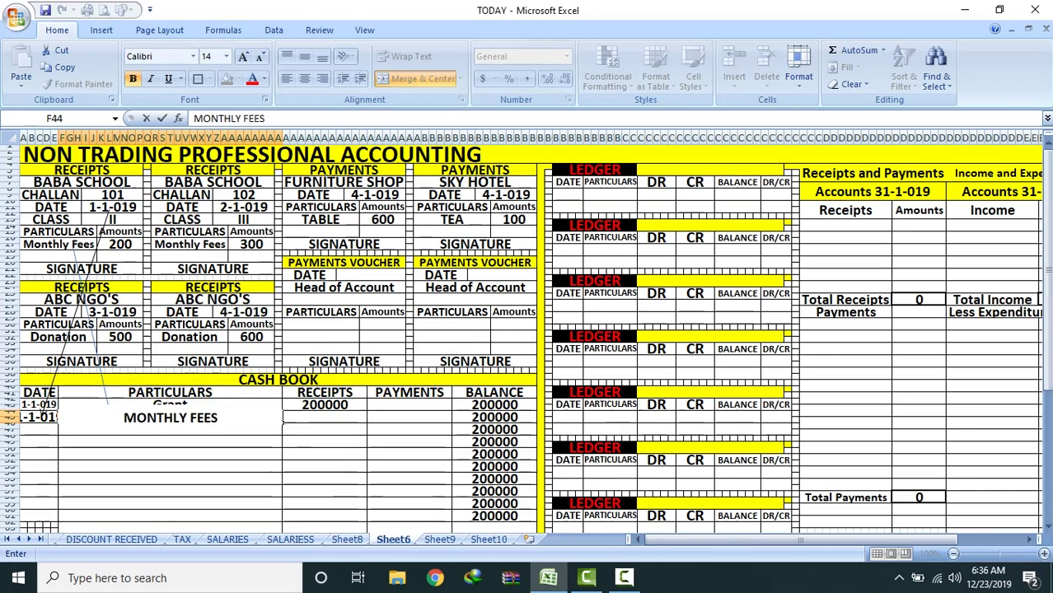
{"action": "key", "text": "Return"}
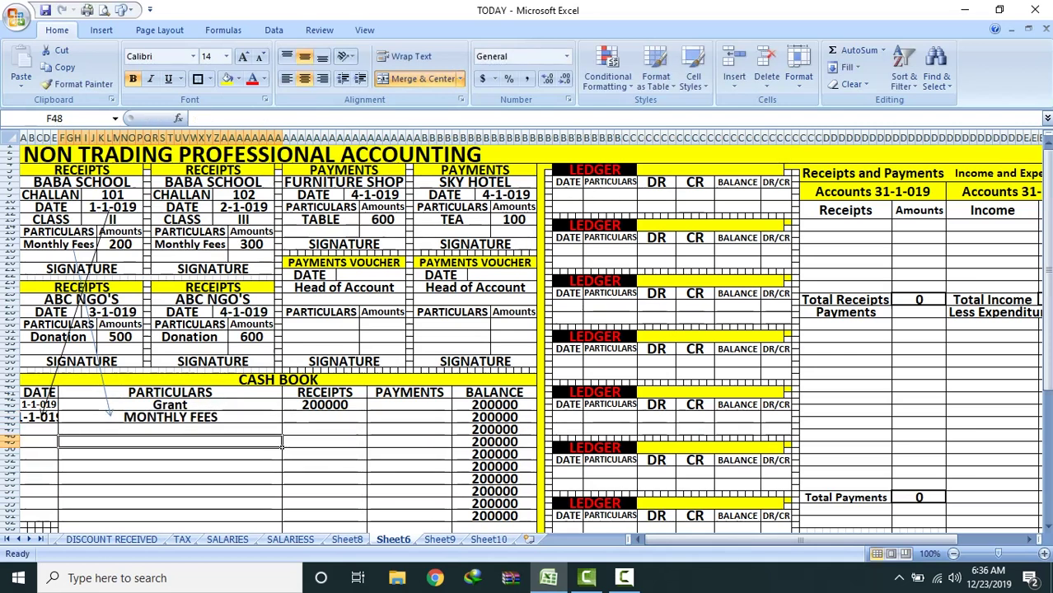
Step: Draw a straight arrow from the fee amount on the challan 101 receipt to the second RECEIPTS row of the cash book
{"action": "left_click", "coordinate": [106, 245]}
{"action": "left_click", "coordinate": [124, 10]}
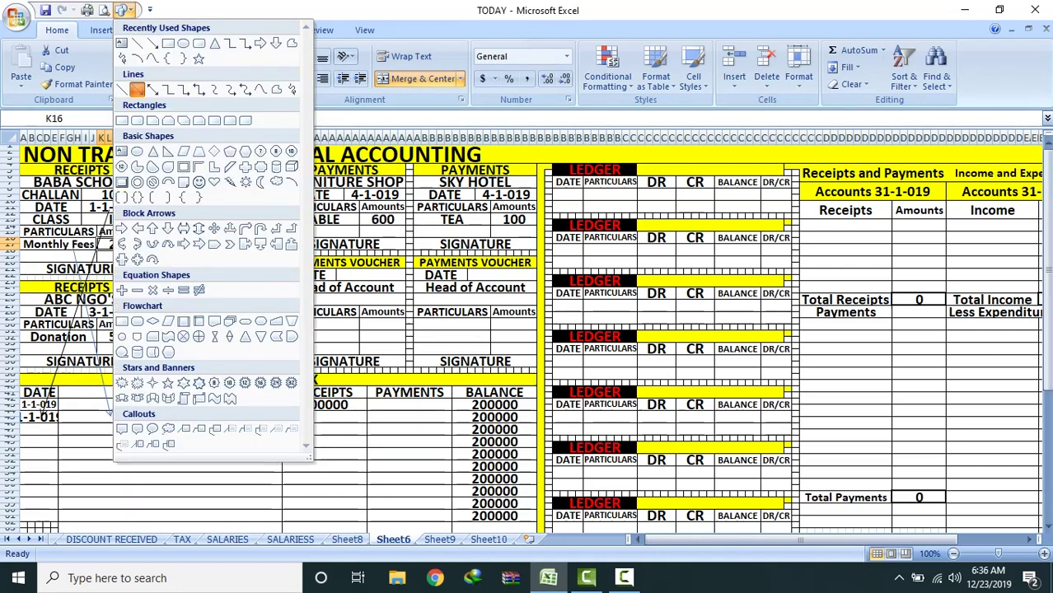
{"action": "left_click", "coordinate": [137, 89]}
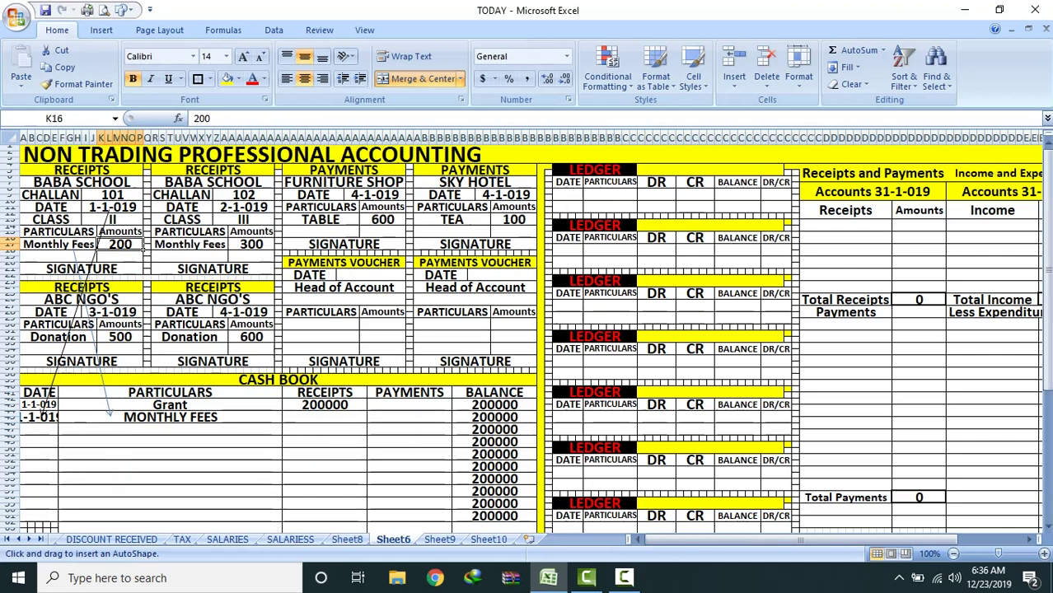
{"action": "left_click_drag", "start_coordinate": [130, 251], "coordinate": [262, 390]}
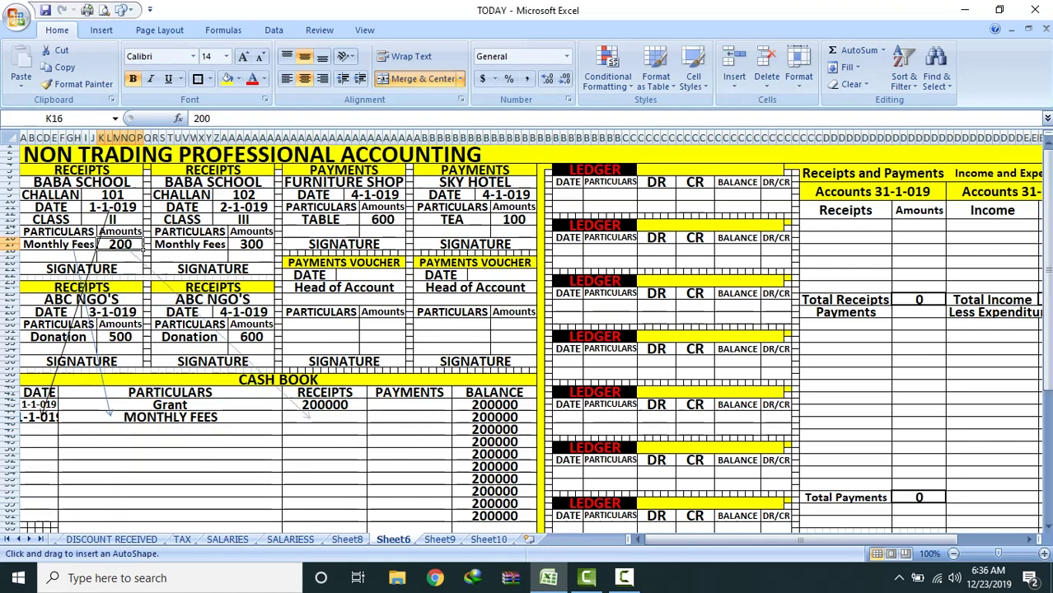
{"action": "left_click_drag", "start_coordinate": [125, 245], "coordinate": [314, 418]}
Step: Enter 200 as the receipt amount for MONTHLY FEES in the cash book
{"action": "left_click", "coordinate": [315, 419]}
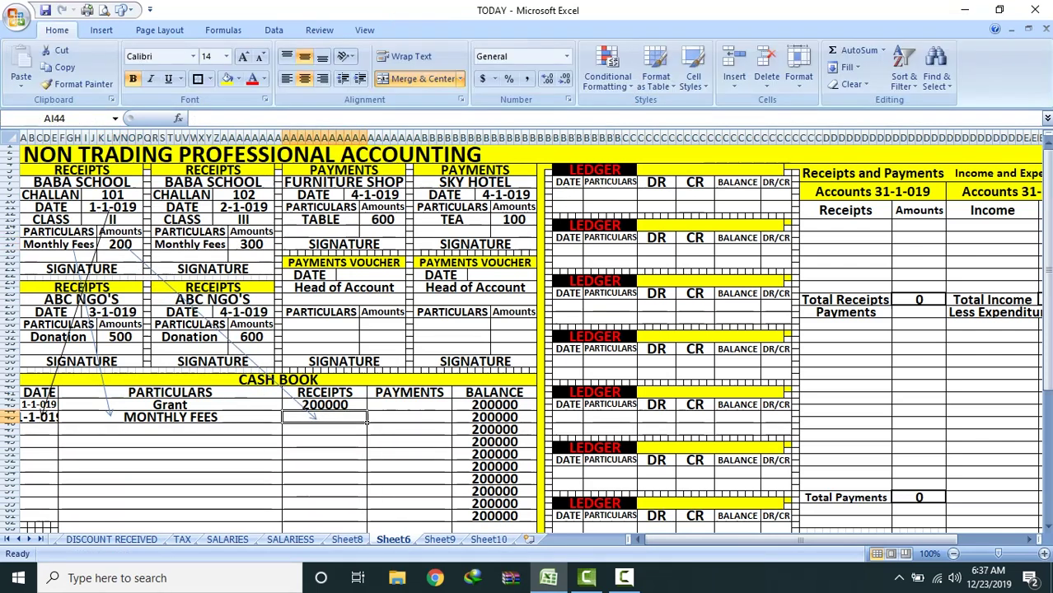
{"action": "type", "text": "200"}
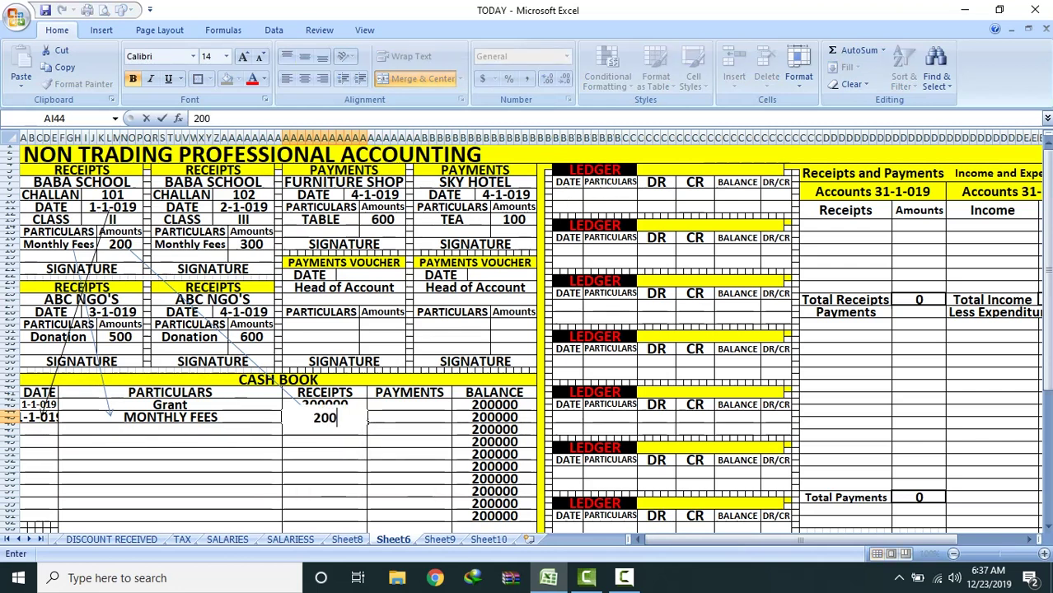
{"action": "key", "text": "Return"}
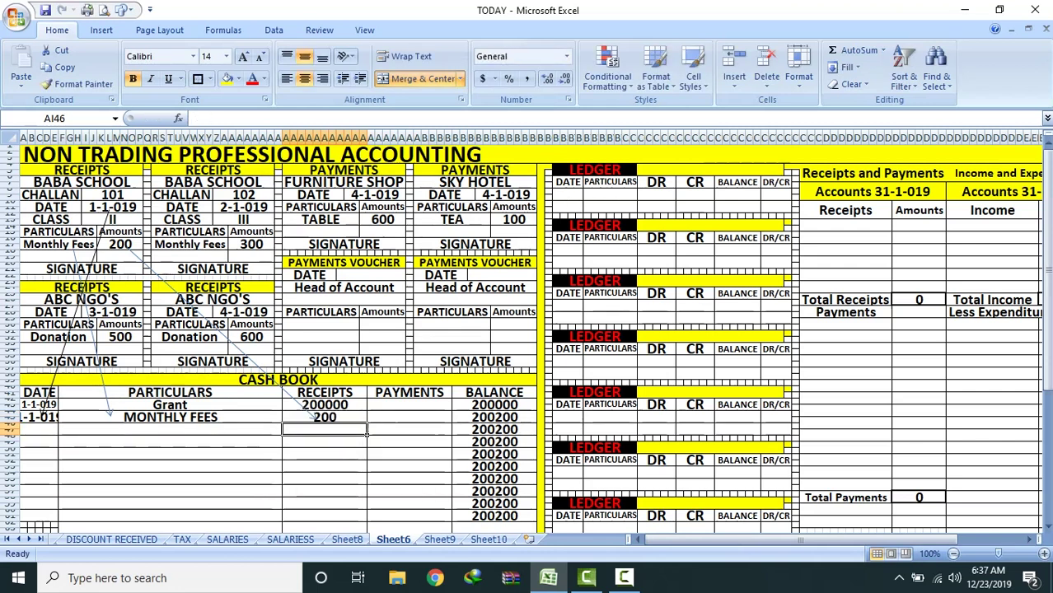
Step: Check the arrow leading to the monthly fees receipt and the balance formula of the second cash book row
{"action": "left_click", "coordinate": [314, 418]}
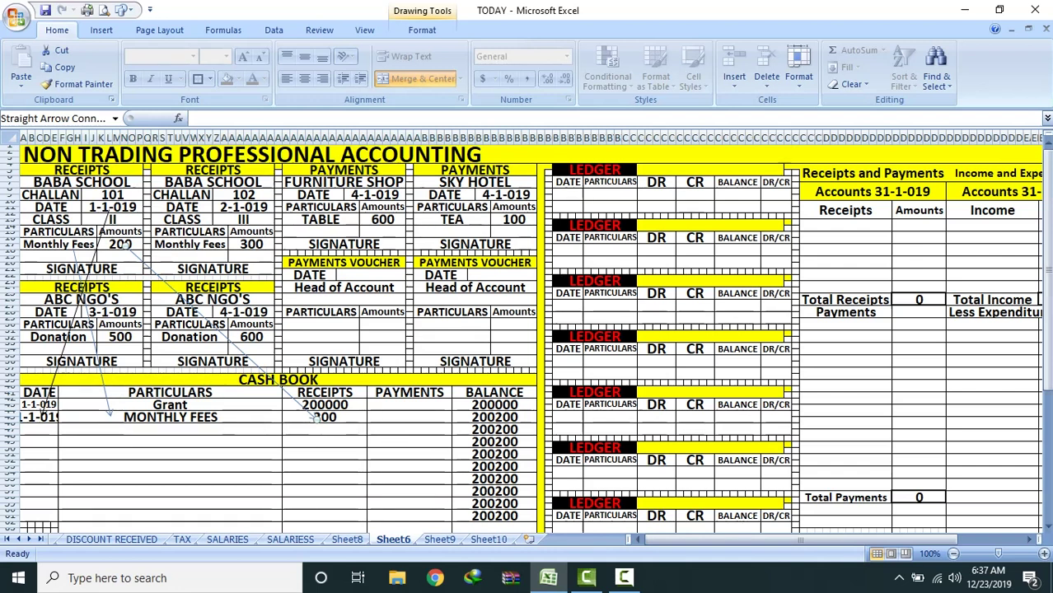
{"action": "left_click", "coordinate": [325, 466]}
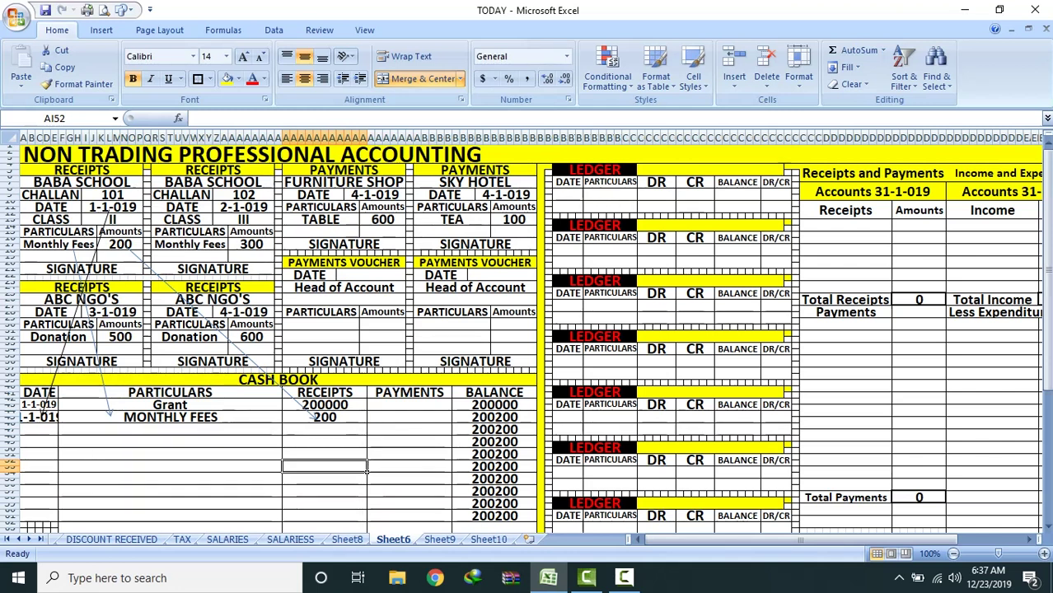
{"action": "left_click", "coordinate": [494, 417]}
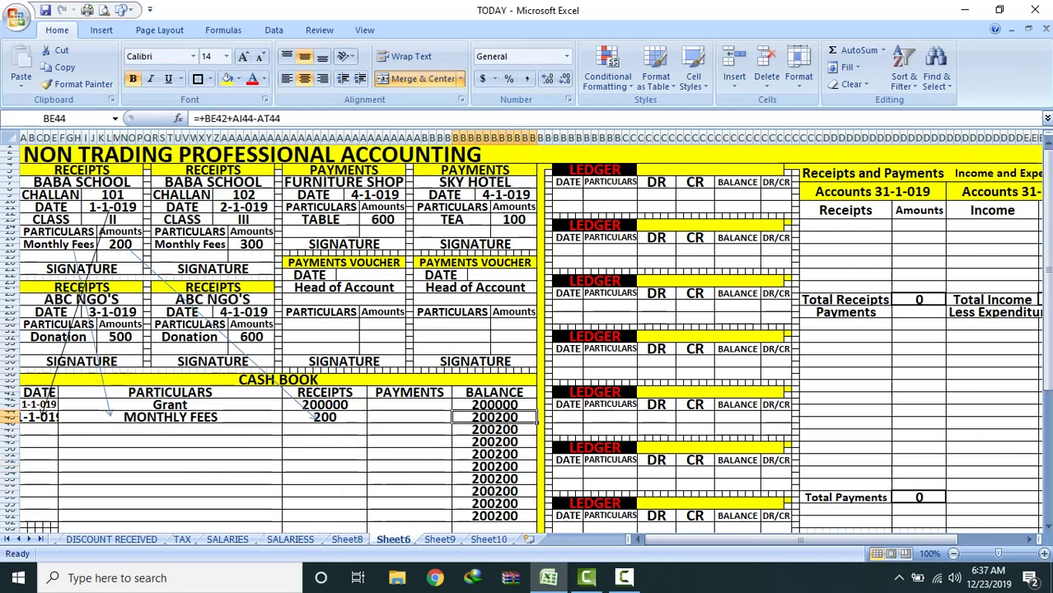
Step: Draw a straight arrow from the date on the challan 102 receipt to the third DATE row of the cash book
{"action": "left_click", "coordinate": [243, 207]}
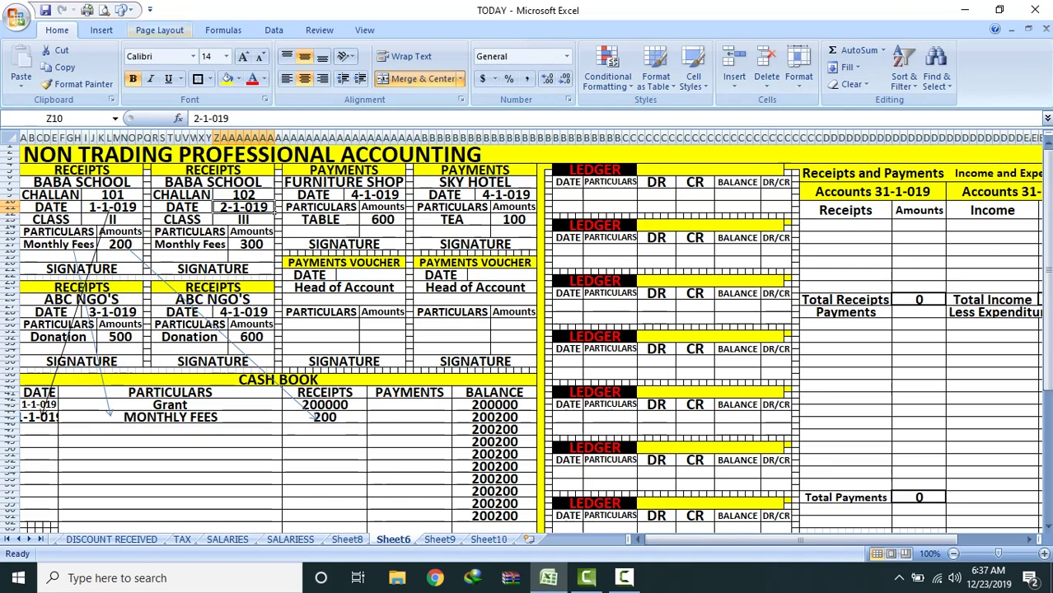
{"action": "left_click", "coordinate": [122, 10]}
{"action": "left_click", "coordinate": [152, 44]}
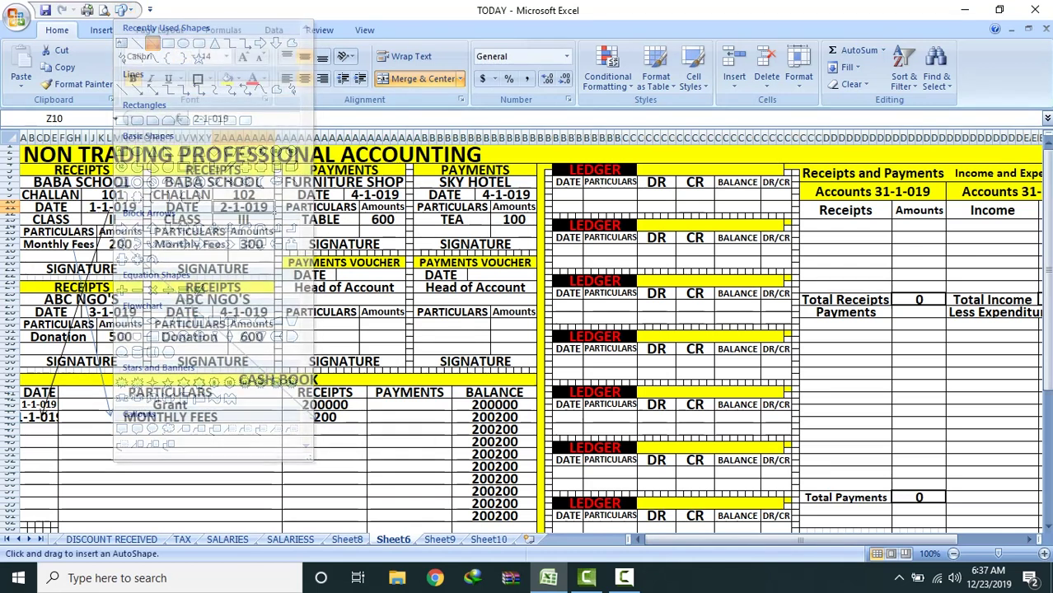
{"action": "left_click_drag", "start_coordinate": [48, 432], "coordinate": [39, 432]}
Step: Enter 2-1-019 as the date of the third cash book row
{"action": "left_click", "coordinate": [33, 430]}
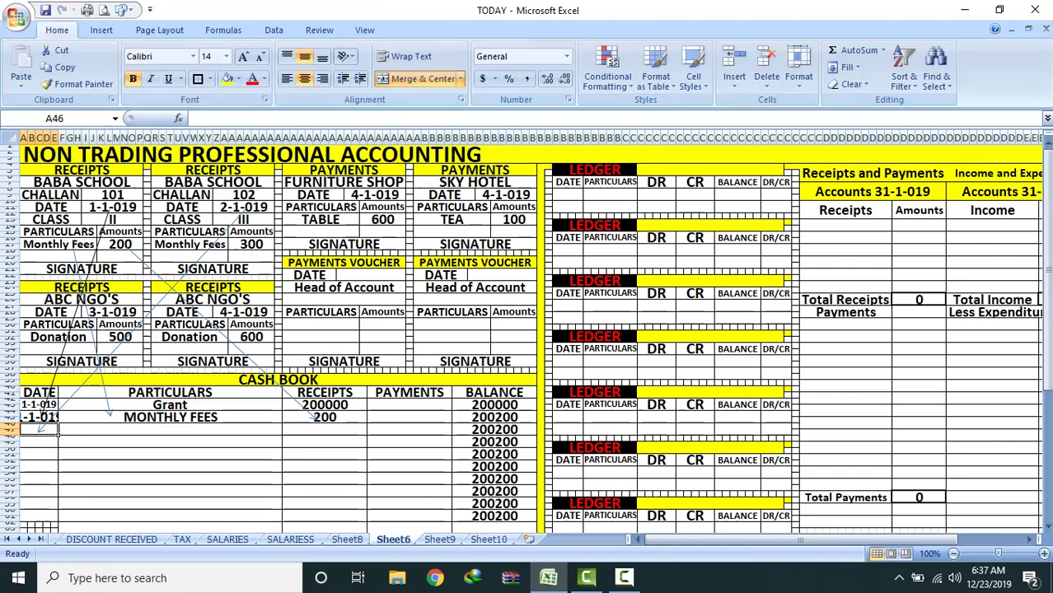
{"action": "type", "text": "2-"}
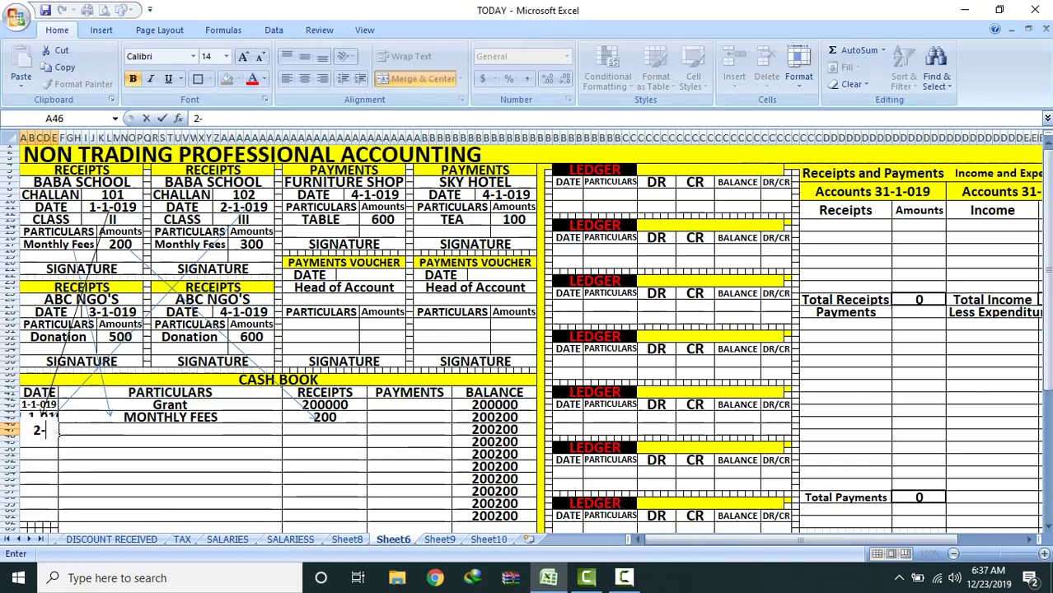
{"action": "type", "text": "1-019"}
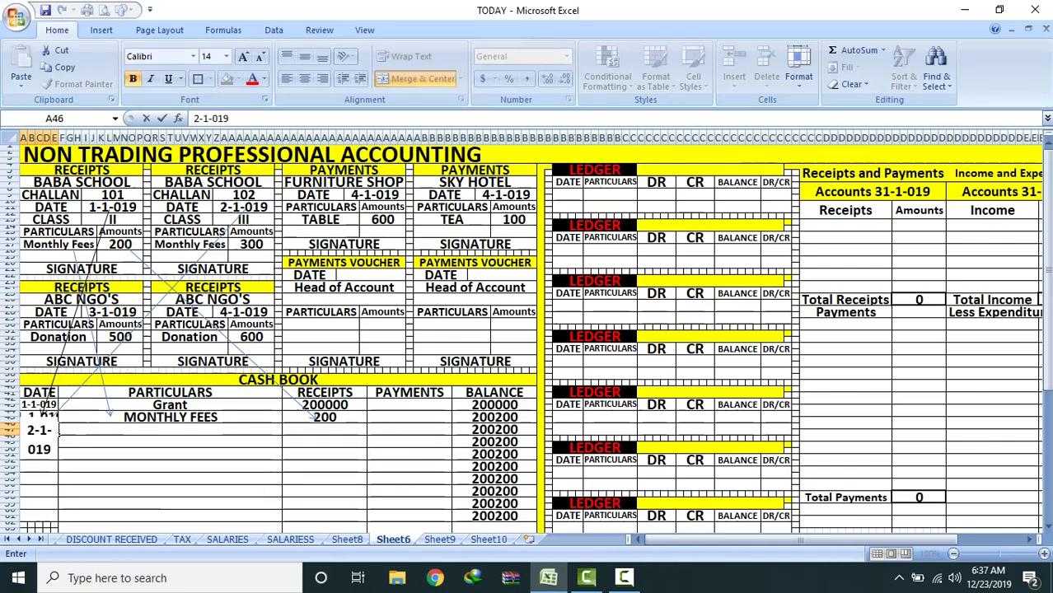
{"action": "left_click", "coordinate": [170, 466]}
Step: Reduce the font size of all date cells below the cash book's DATE heading to 10
{"action": "left_click", "coordinate": [39, 392]}
{"action": "left_click_drag", "start_coordinate": [45, 393], "coordinate": [45, 521]}
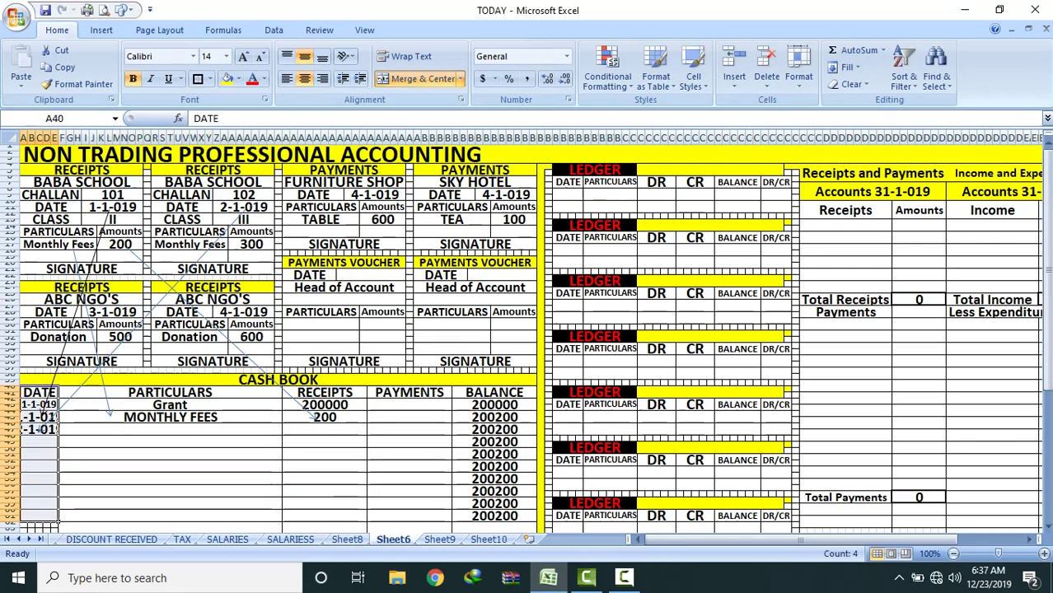
{"action": "left_click", "coordinate": [39, 405]}
{"action": "left_click_drag", "start_coordinate": [39, 404], "coordinate": [41, 520]}
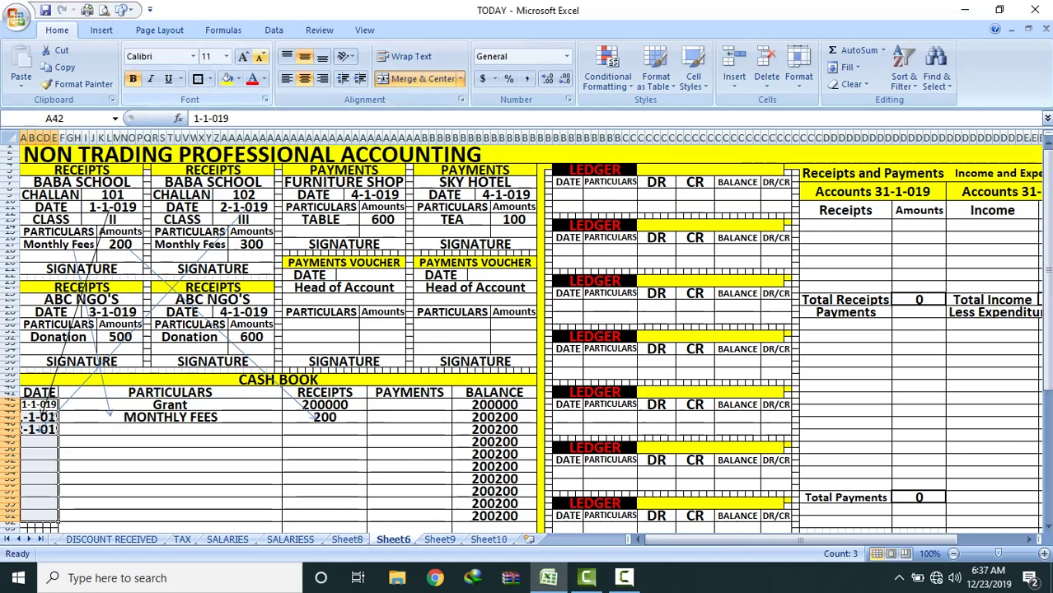
{"action": "left_click", "coordinate": [260, 57]}
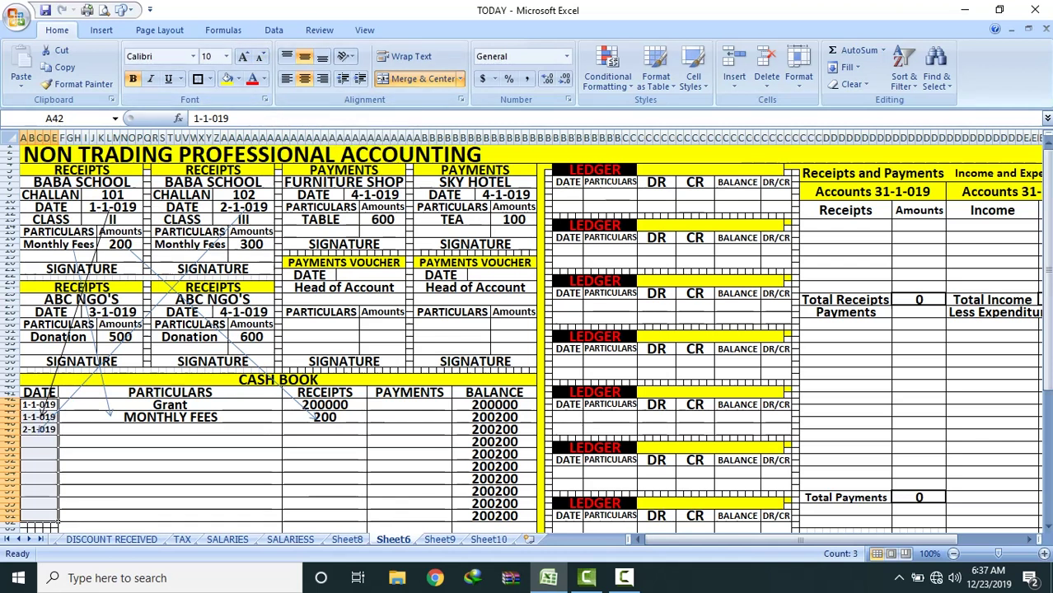
{"action": "left_click", "coordinate": [281, 454]}
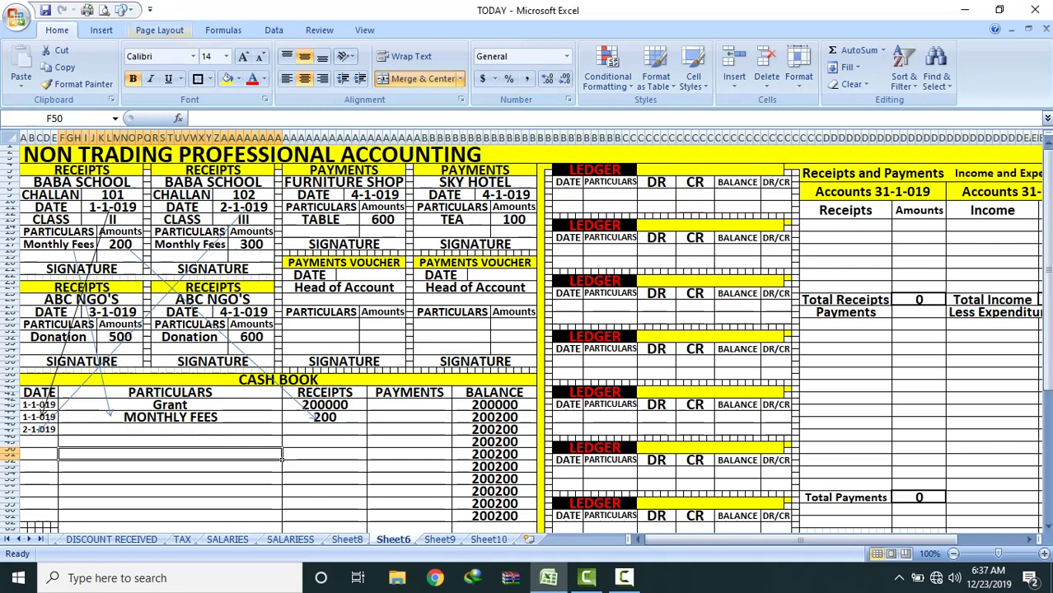
Step: Draw a straight arrow from Monthly Fees on the challan 102 receipt to the third PARTICULARS row of the cash book
{"action": "left_click", "coordinate": [124, 10]}
{"action": "left_click", "coordinate": [153, 43]}
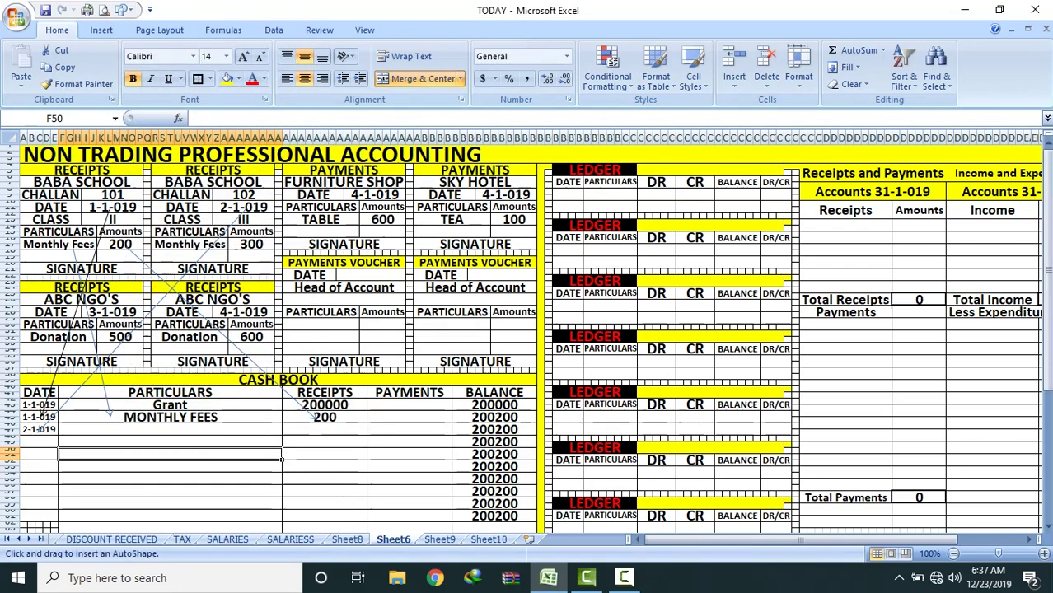
{"action": "left_click_drag", "start_coordinate": [282, 458], "coordinate": [146, 430]}
Step: Change the second cash book row's particulars to MONTHLY FEES II and enter MONTHLY FEES III in the third row
{"action": "double_click", "coordinate": [221, 418]}
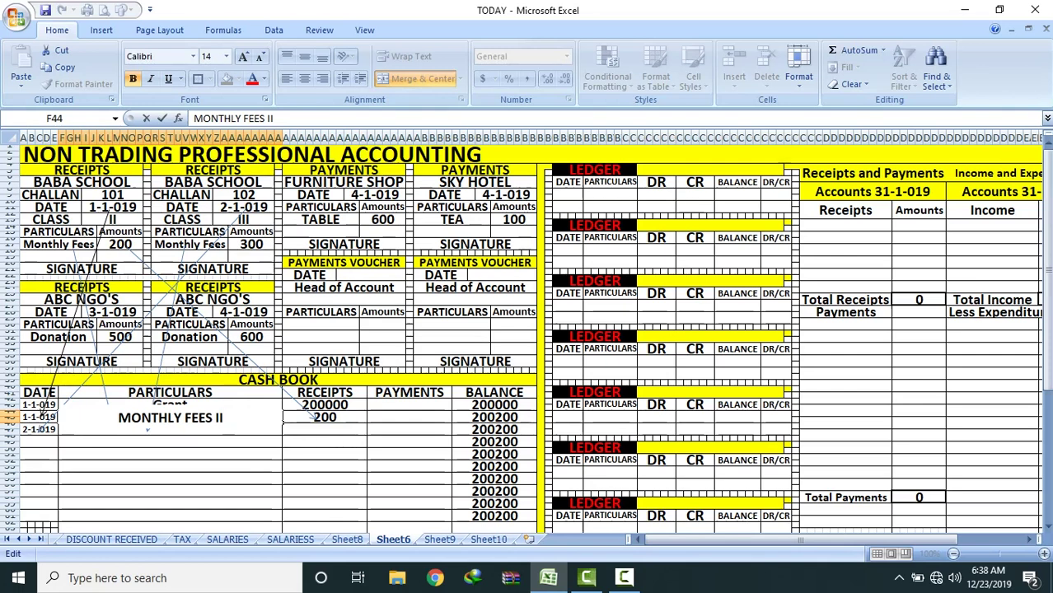
{"action": "left_click", "coordinate": [170, 466]}
{"action": "left_click", "coordinate": [170, 429]}
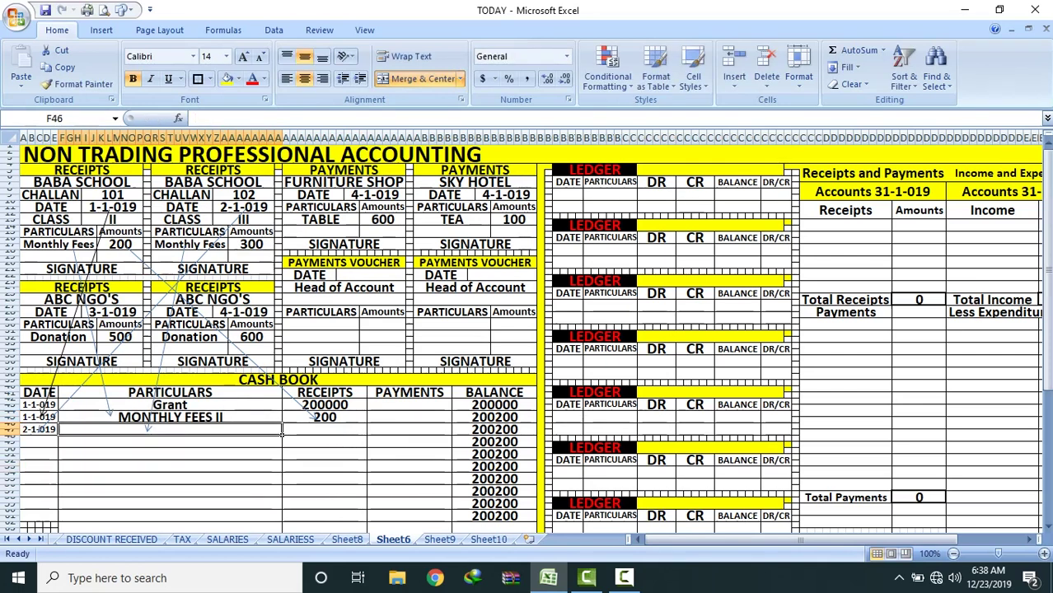
{"action": "type", "text": "MONTHLY FEE"}
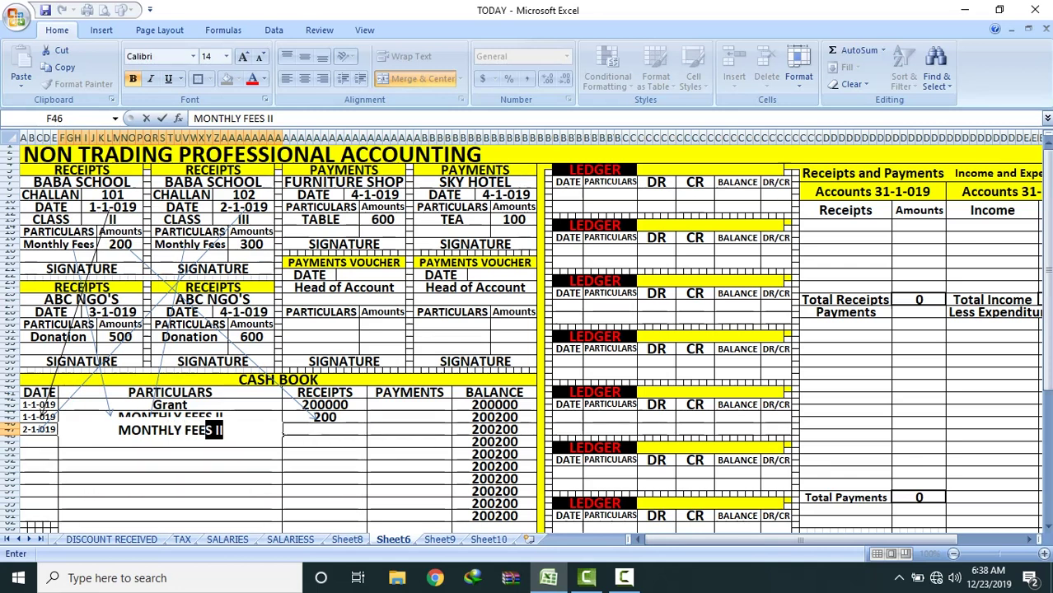
{"action": "key", "text": "Tab"}
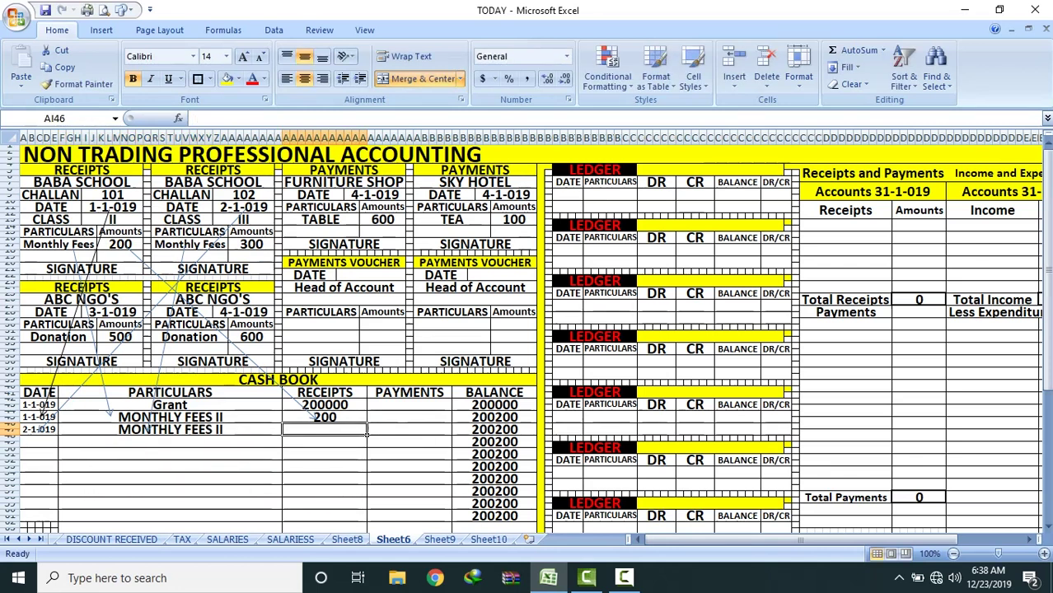
{"action": "key", "text": "shift+Tab"}
{"action": "key", "text": "F2"}
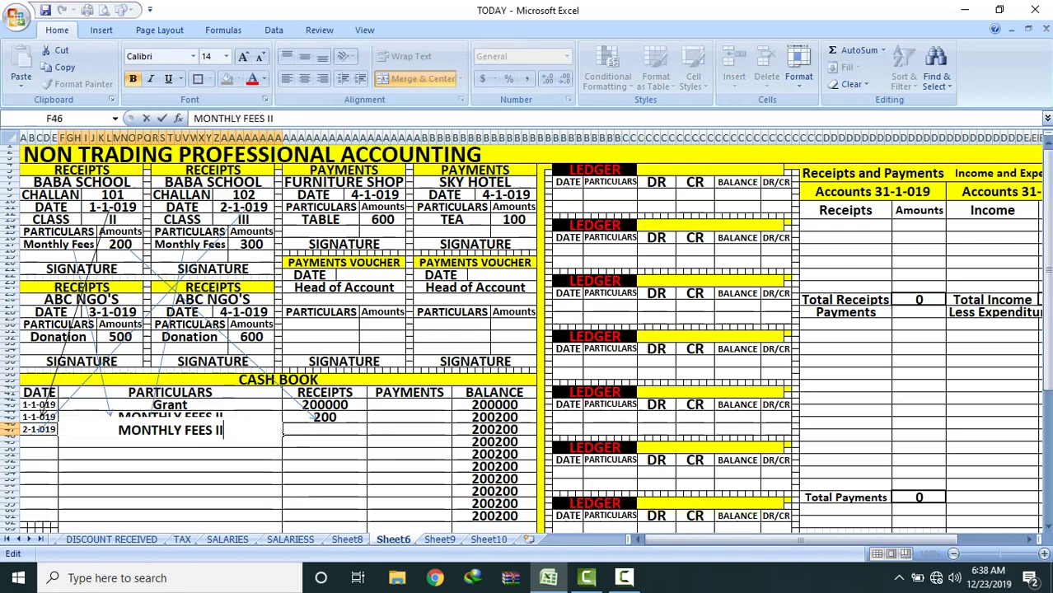
{"action": "type", "text": "I"}
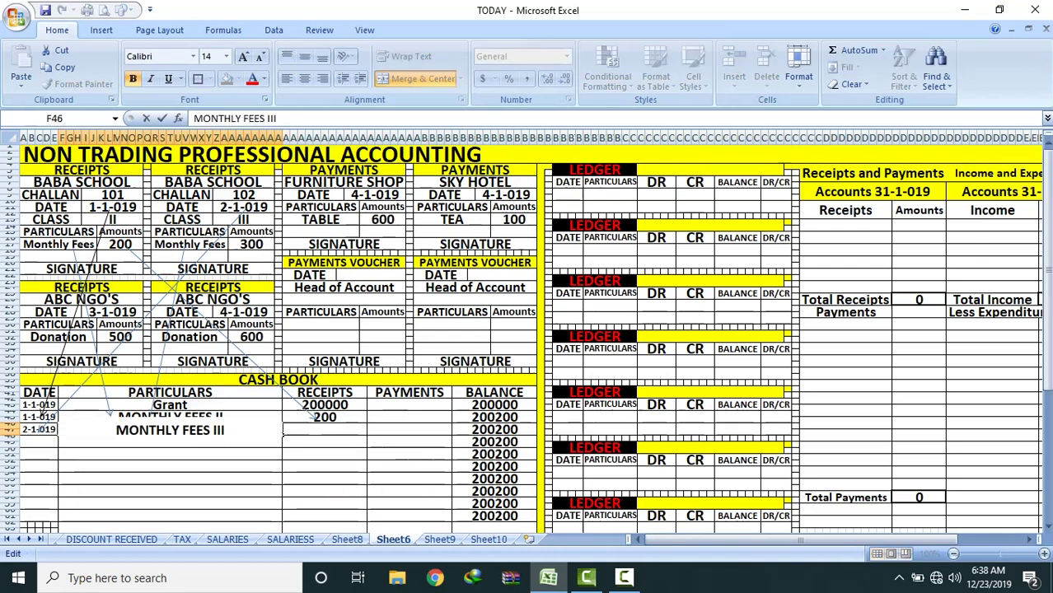
Step: Draw a straight arrow from the fee amount on the challan 102 receipt to the third RECEIPTS row of the cash book
{"action": "left_click", "coordinate": [270, 245]}
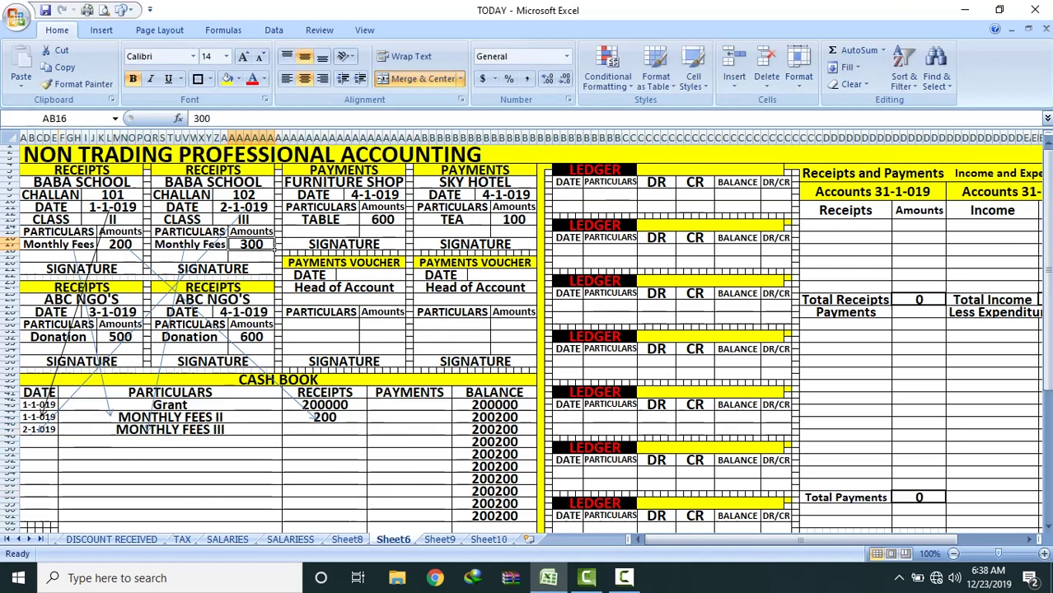
{"action": "left_click", "coordinate": [122, 9]}
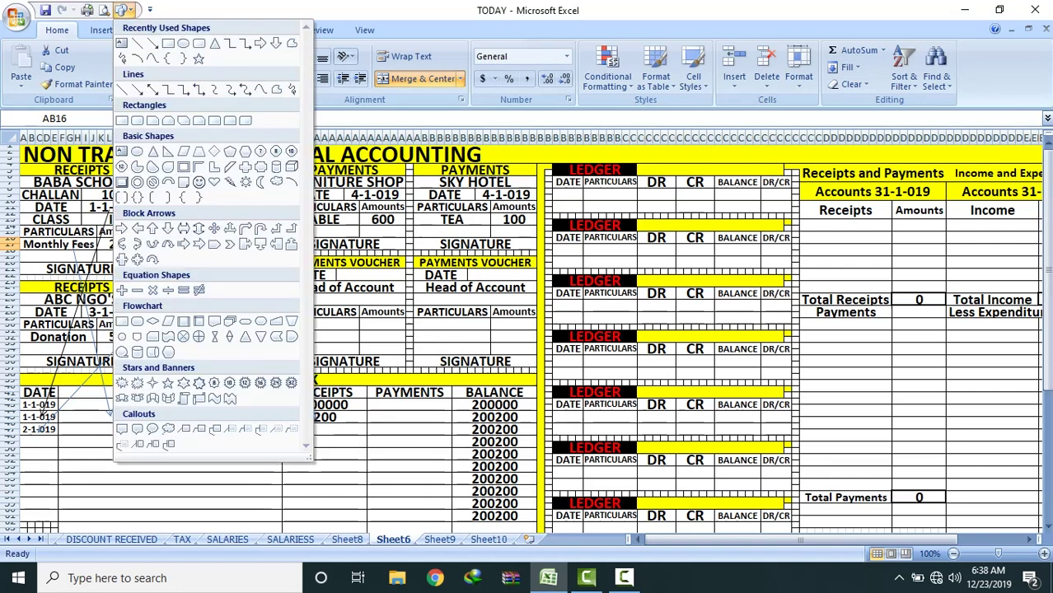
{"action": "left_click", "coordinate": [153, 43]}
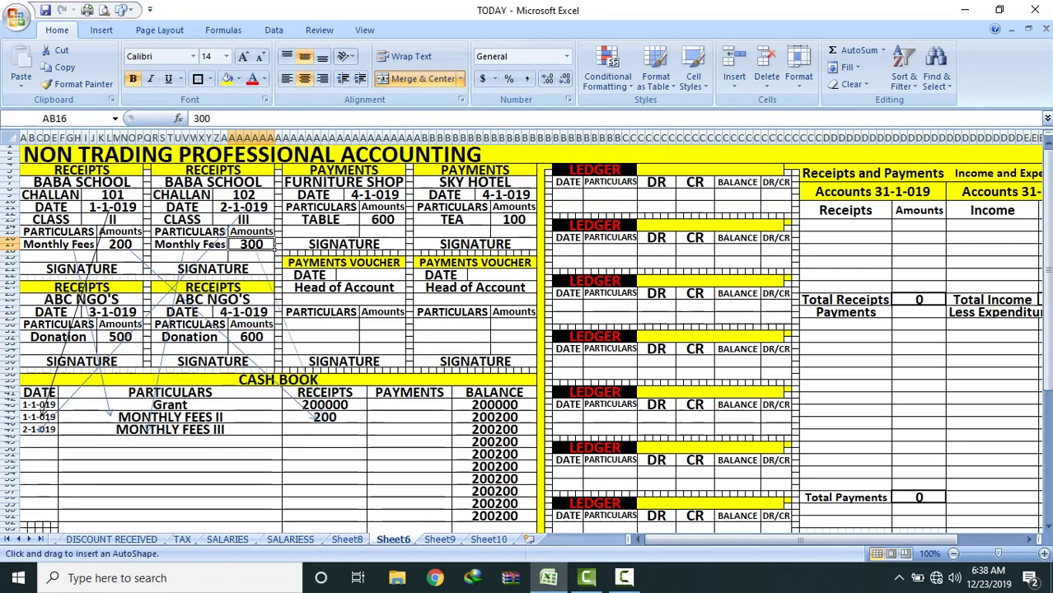
{"action": "left_click_drag", "start_coordinate": [329, 428], "coordinate": [329, 430]}
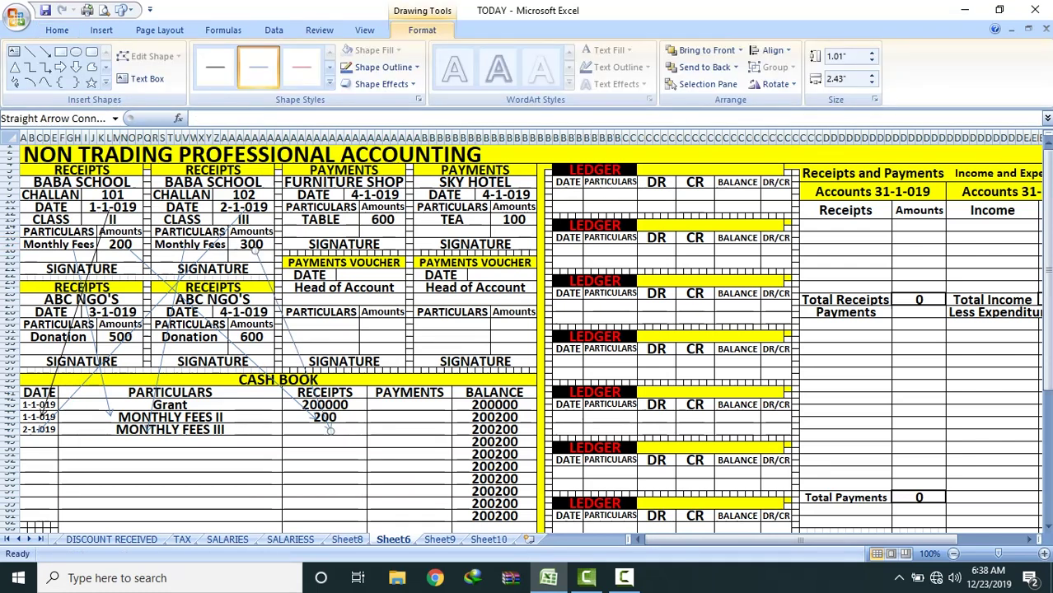
Step: Enter 300 as the receipt amount for MONTHLY FEES III in the cash book
{"action": "left_click", "coordinate": [330, 429]}
{"action": "type", "text": "300"}
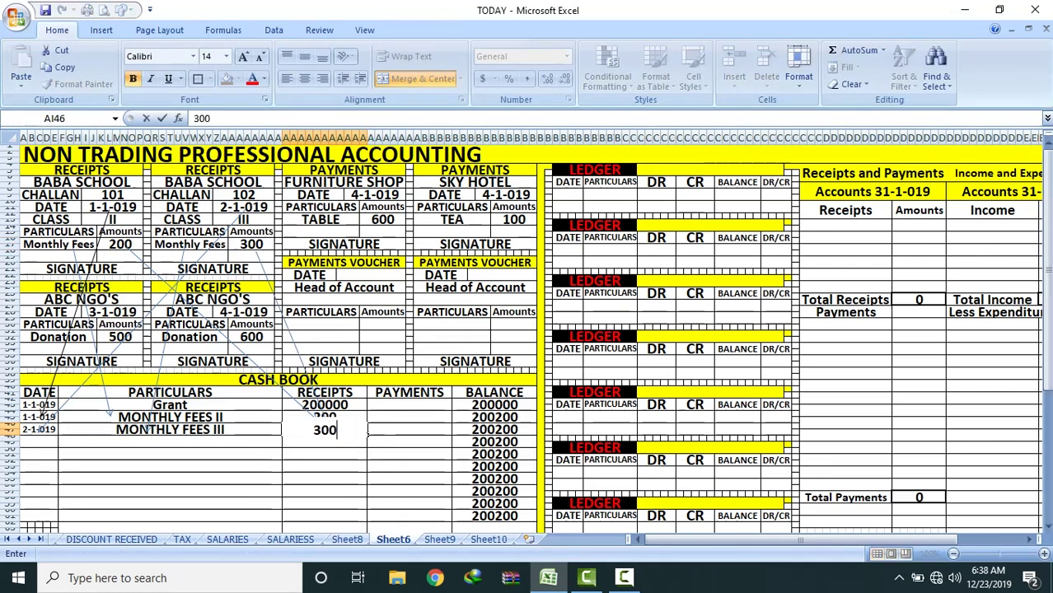
{"action": "key", "text": "Return"}
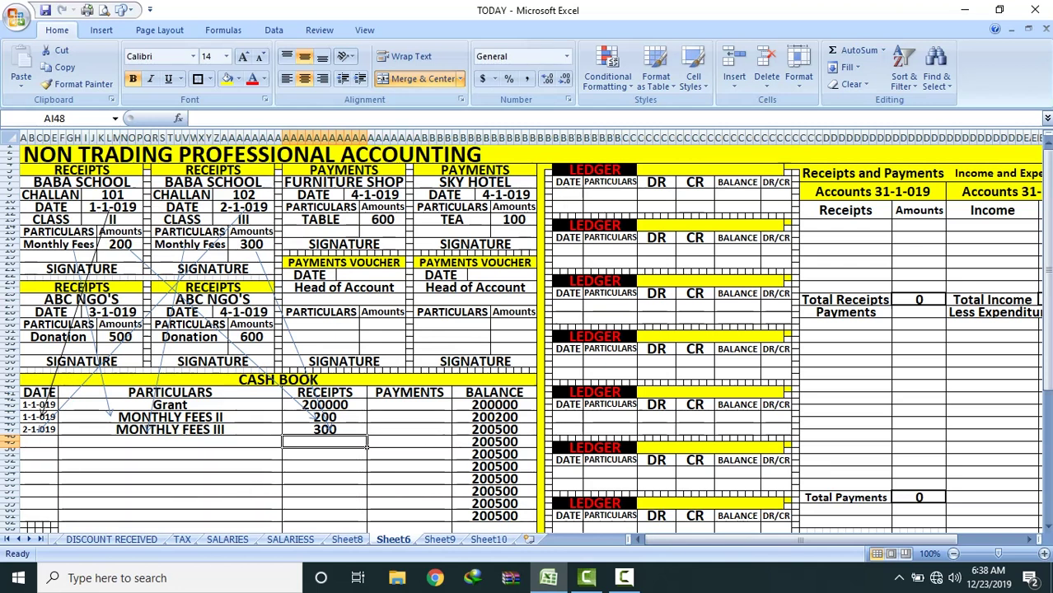
Step: Draw a straight arrow from the date on the first ABC NGO'S receipt to the fourth DATE row of the cash book
{"action": "left_click", "coordinate": [124, 313]}
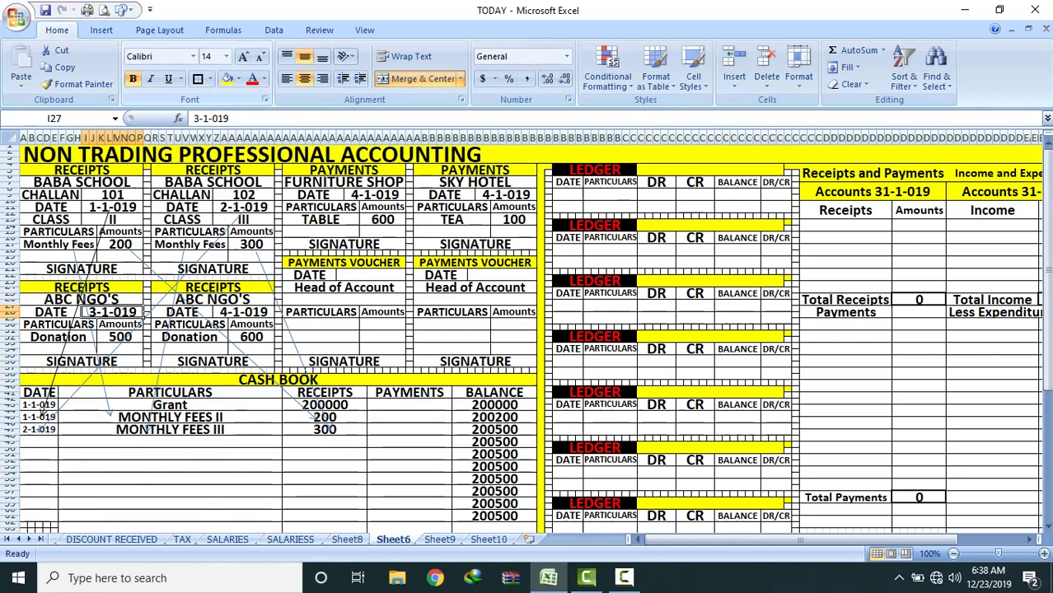
{"action": "left_click", "coordinate": [123, 11]}
{"action": "left_click", "coordinate": [153, 43]}
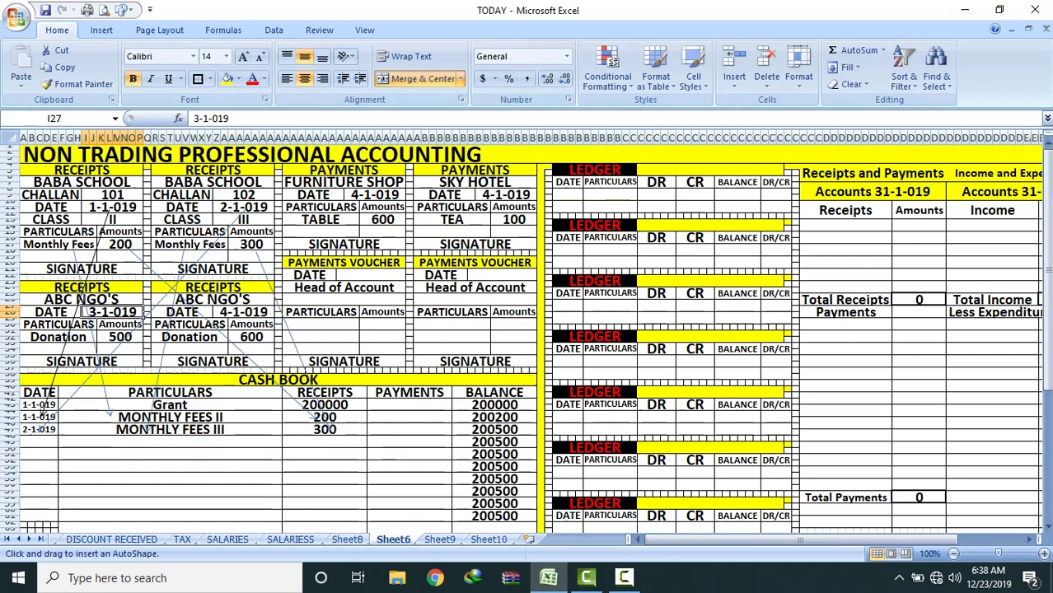
{"action": "left_click_drag", "start_coordinate": [52, 444], "coordinate": [51, 443]}
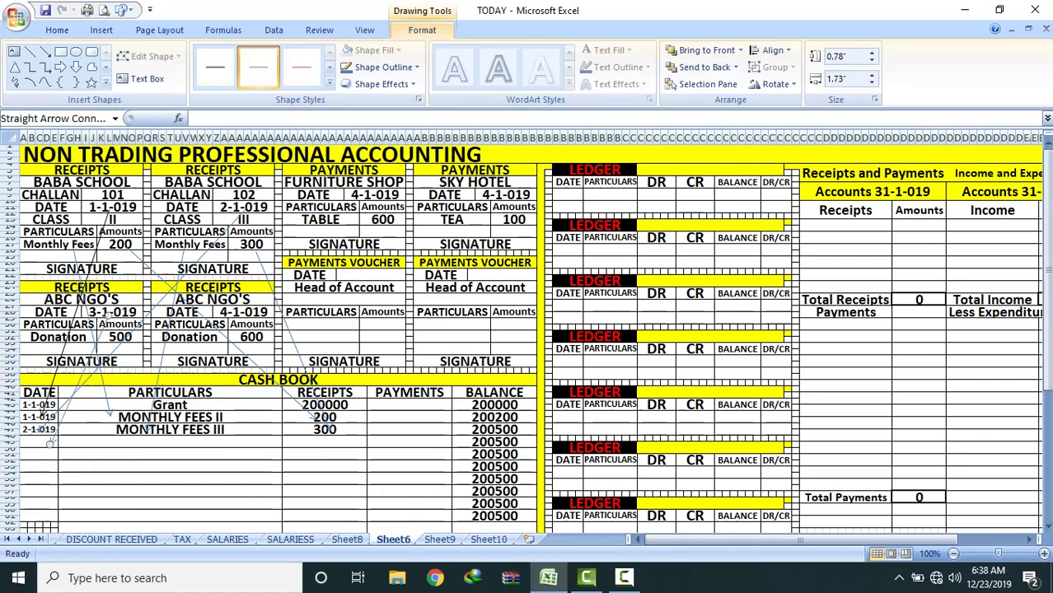
Step: Enter 3-1-019 as the date of the fourth cash book row
{"action": "left_click", "coordinate": [39, 441]}
{"action": "type", "text": "3"}
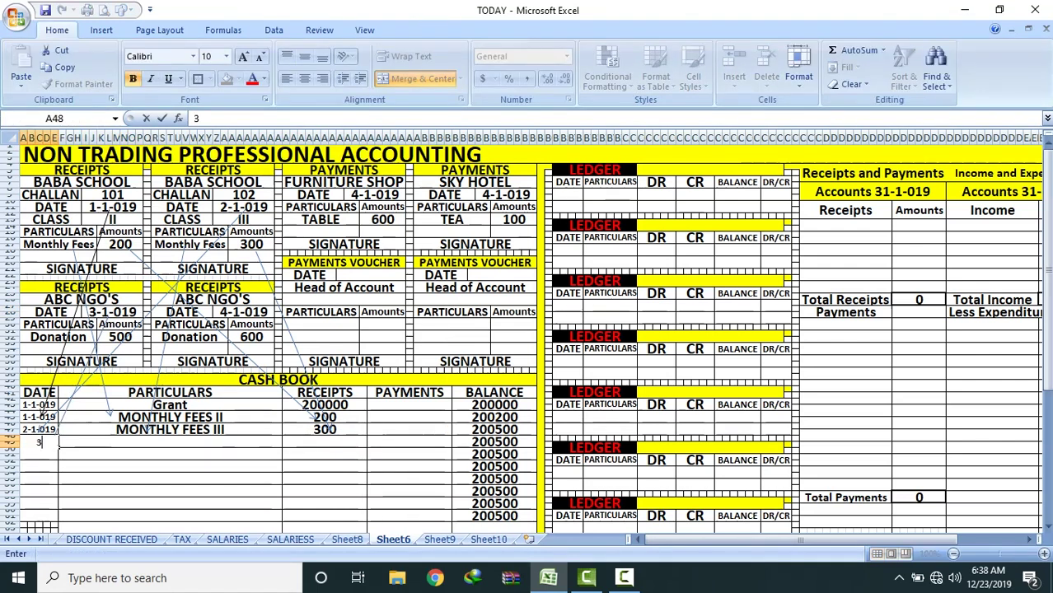
{"action": "type", "text": "-1-019"}
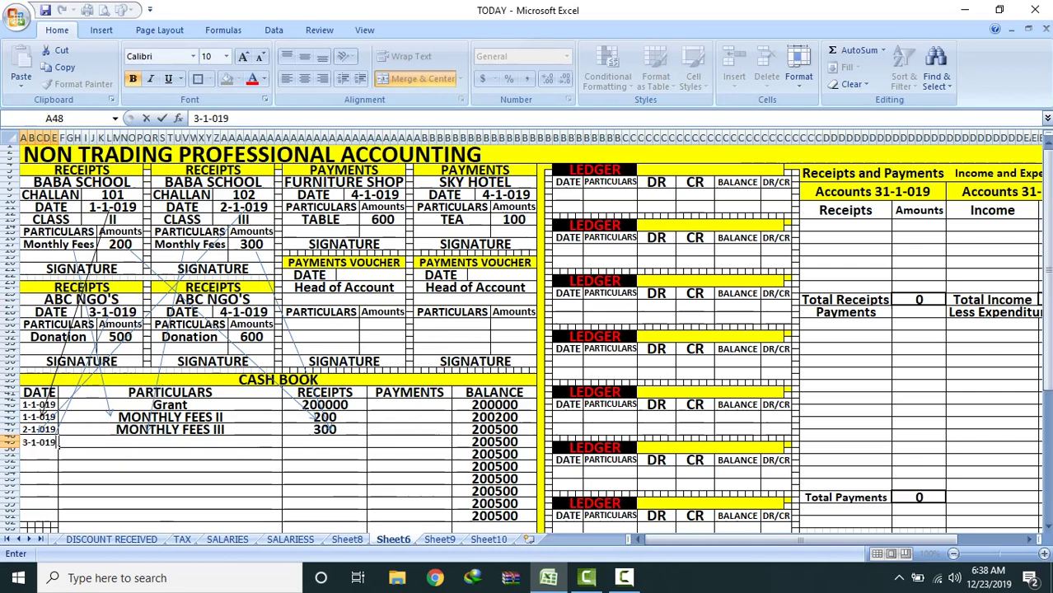
{"action": "key", "text": "Tab"}
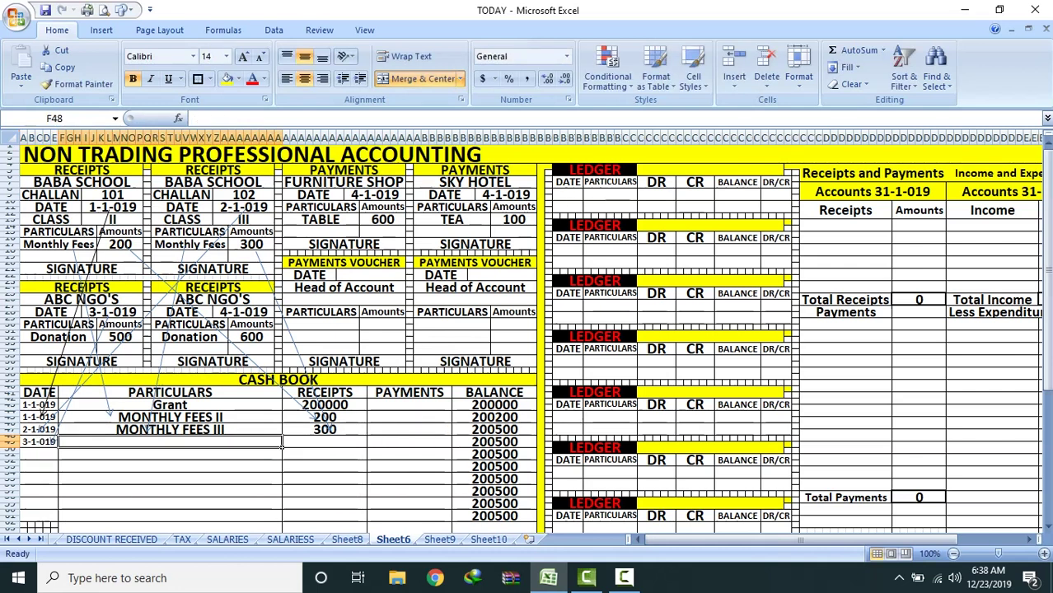
Step: Draw a straight arrow from Donation on the first ABC NGO'S receipt to the fourth PARTICULARS row of the cash book
{"action": "left_click", "coordinate": [124, 10]}
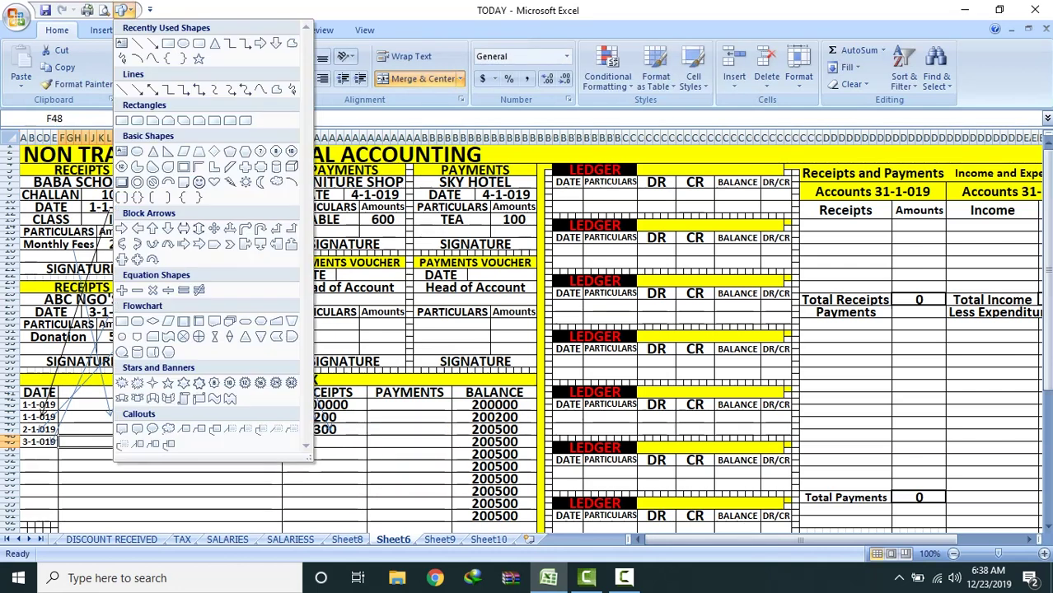
{"action": "left_click", "coordinate": [152, 43]}
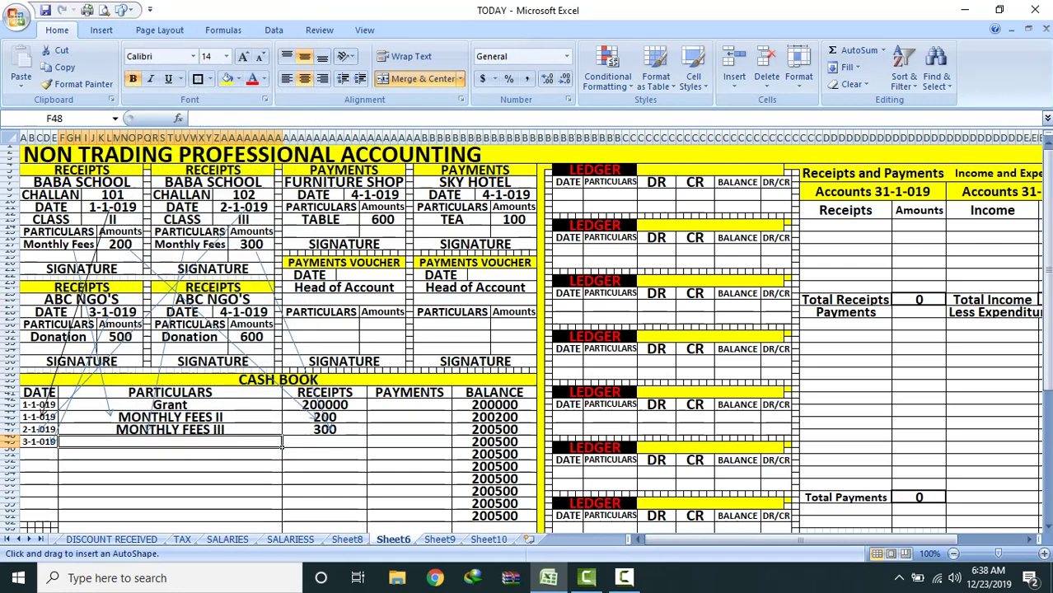
{"action": "left_click_drag", "start_coordinate": [105, 441], "coordinate": [106, 442]}
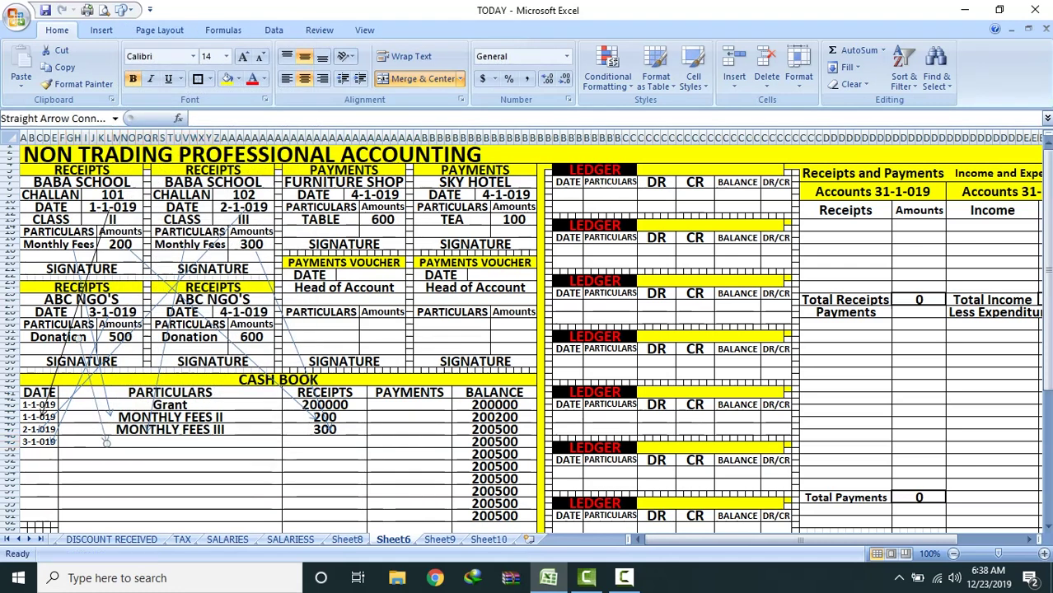
{"action": "key", "text": "Escape"}
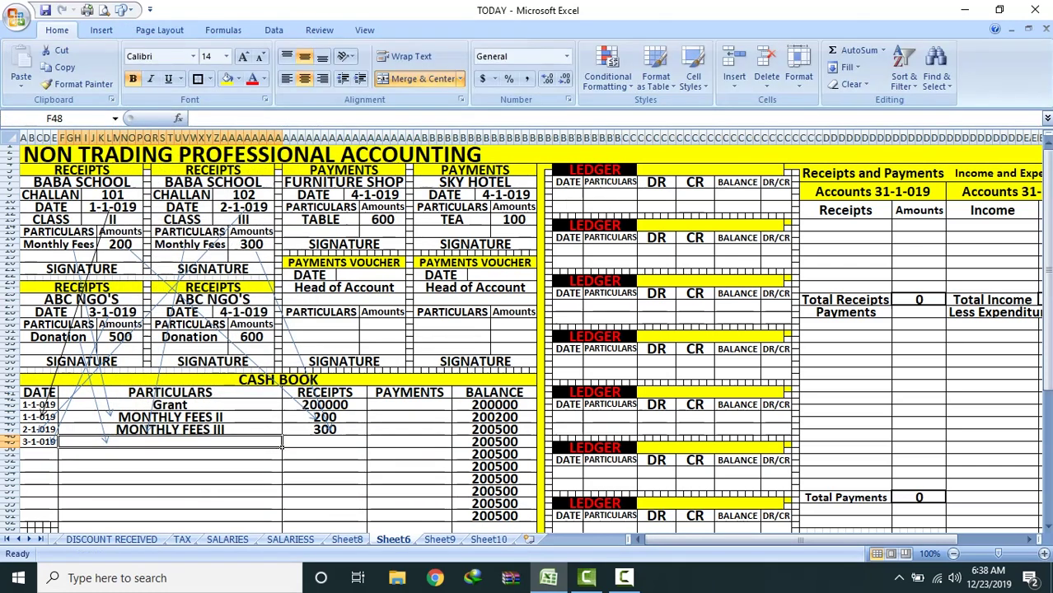
Step: Enter DONATION as the particulars of the fourth cash book row
{"action": "type", "text": "DI"}
{"action": "key", "text": "BackSpace"}
{"action": "type", "text": "ONATIO"}
{"action": "key", "text": "BackSpace"}
{"action": "type", "text": "ION"}
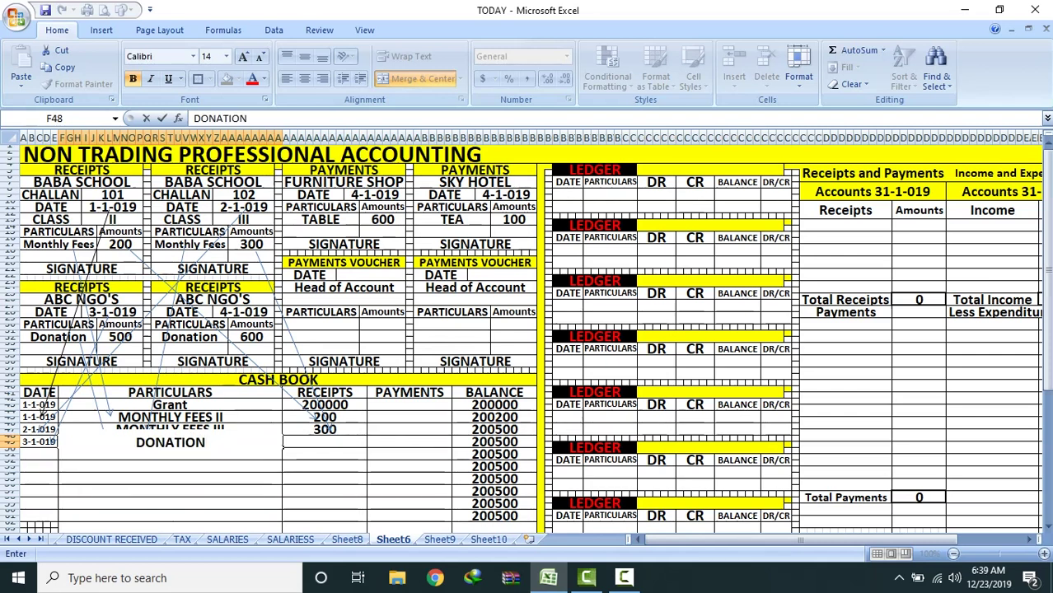
{"action": "left_click", "coordinate": [278, 481]}
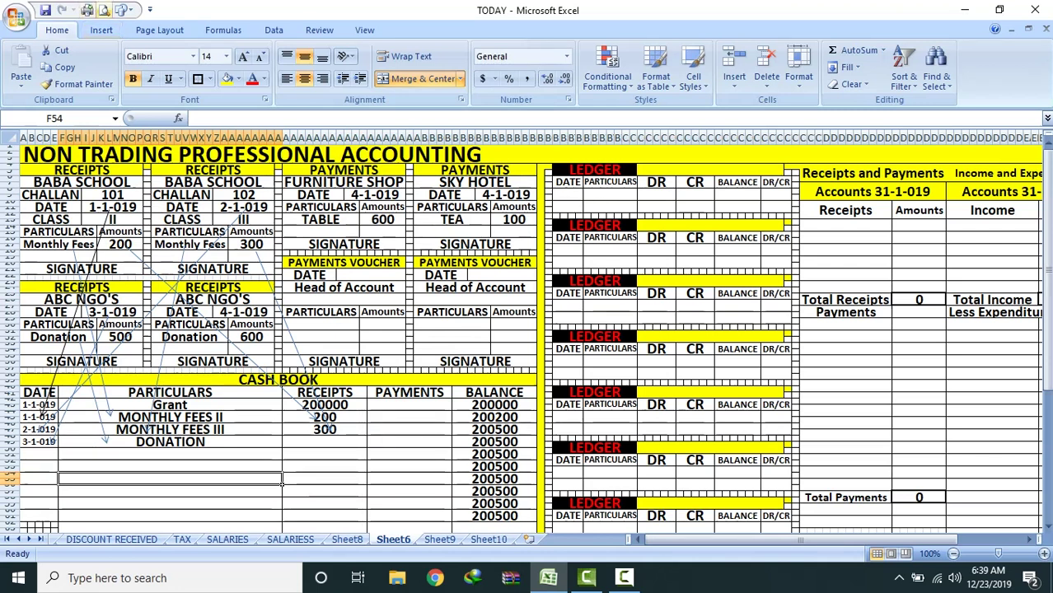
Step: Draw a straight arrow from the 500 amount on the first ABC NGO'S receipt to the fourth cash book RECEIPTS row and enter 500 there
{"action": "left_click", "coordinate": [123, 9]}
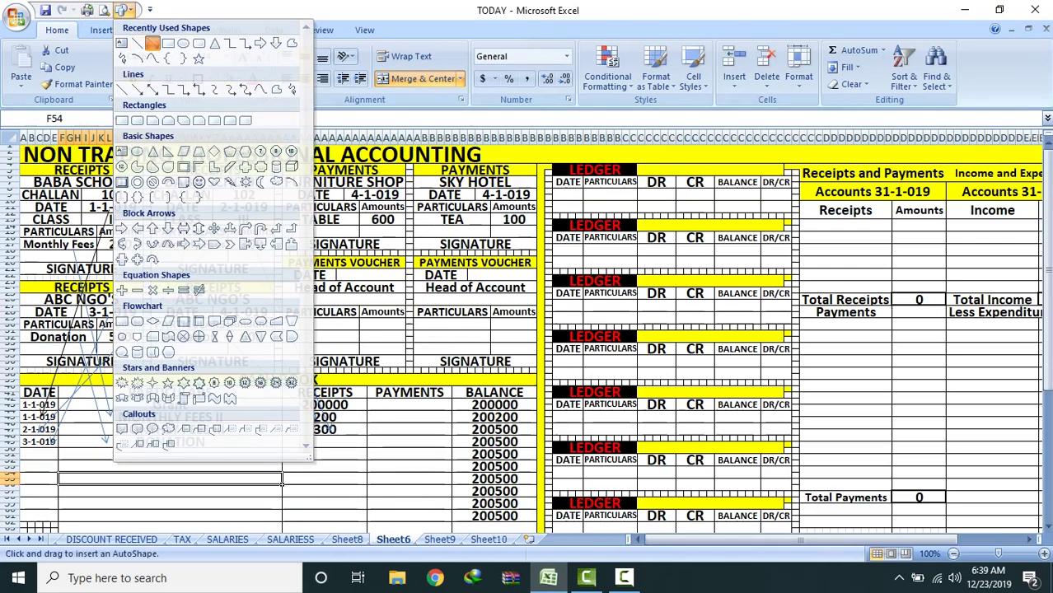
{"action": "left_click", "coordinate": [137, 43]}
{"action": "mouse_move", "coordinate": [120, 335]}
{"action": "left_mouse_down"}
{"action": "mouse_move", "coordinate": [266, 433]}
{"action": "mouse_move", "coordinate": [306, 439]}
{"action": "left_mouse_up"}
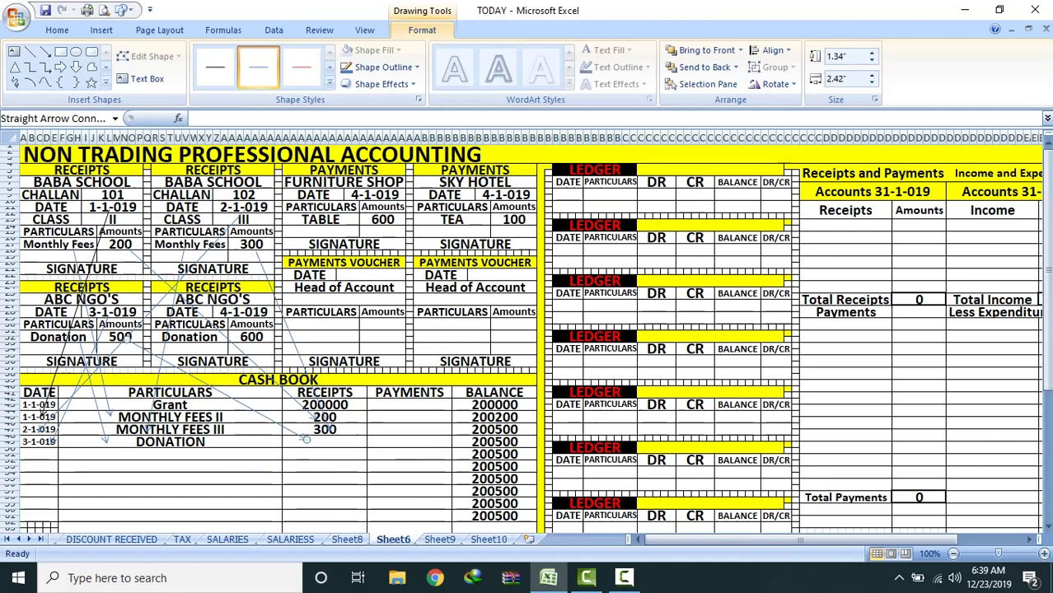
{"action": "left_click", "coordinate": [324, 442]}
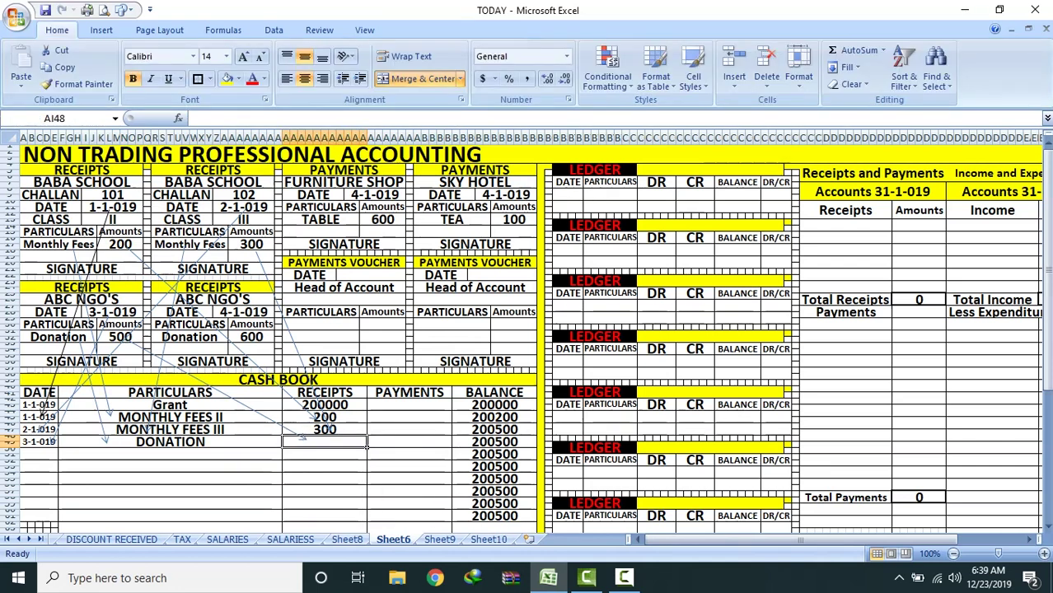
{"action": "type", "text": "500"}
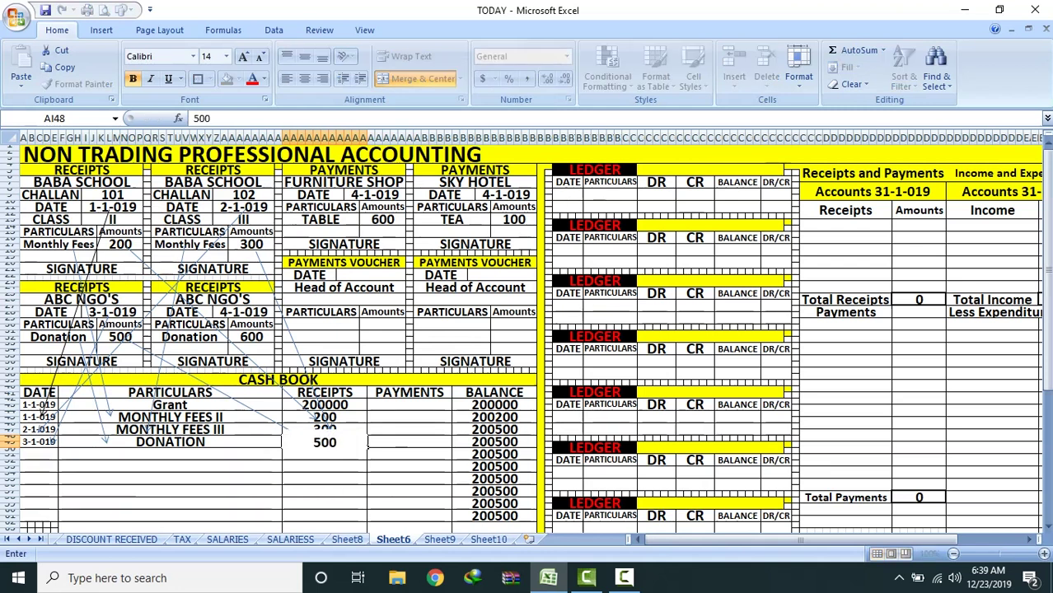
{"action": "key", "text": "Return"}
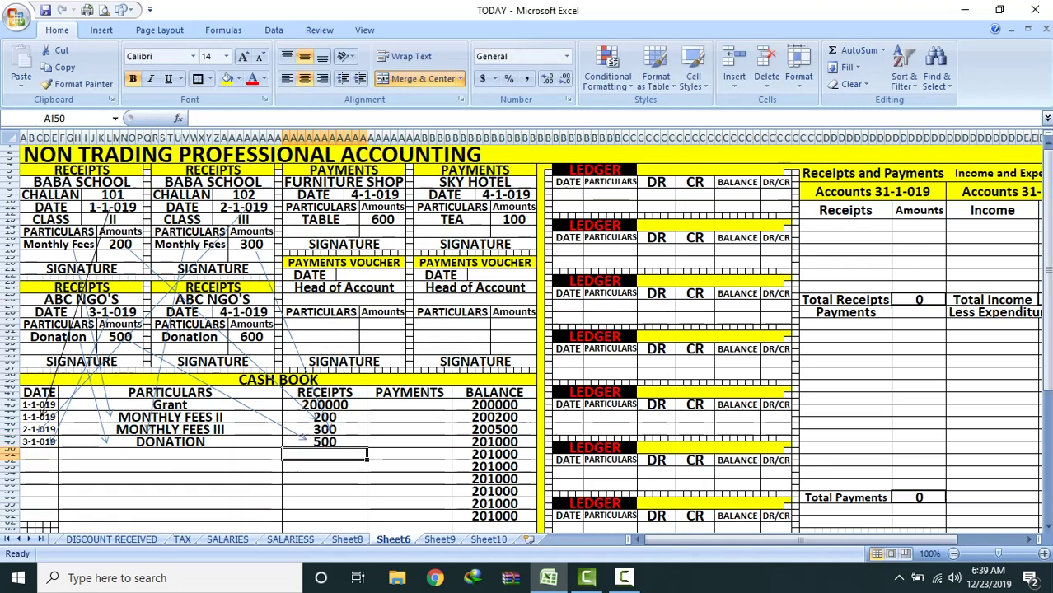
{"action": "left_click", "coordinate": [494, 466]}
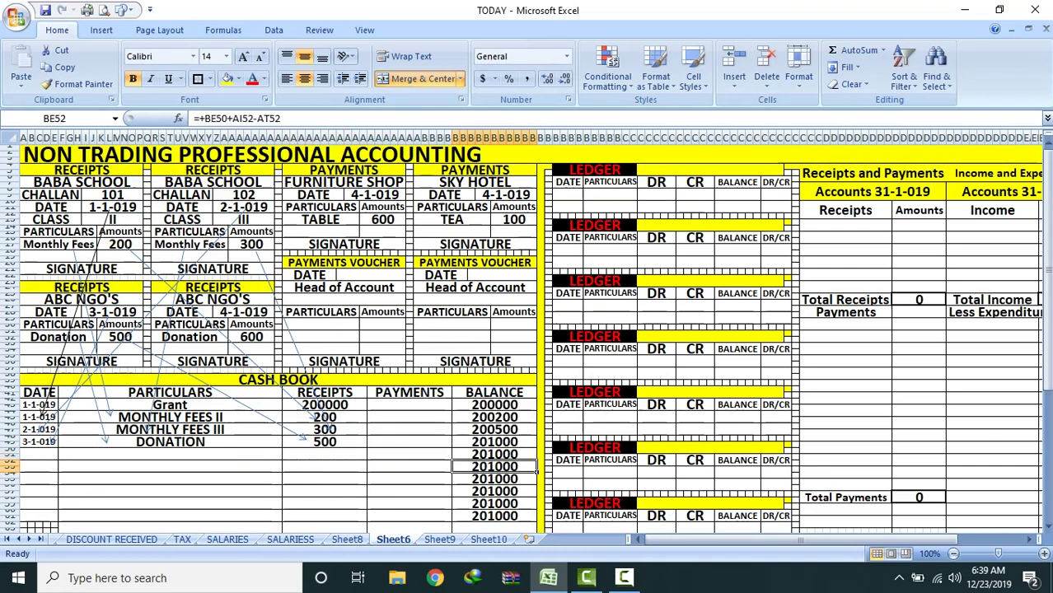
{"action": "left_click", "coordinate": [494, 504]}
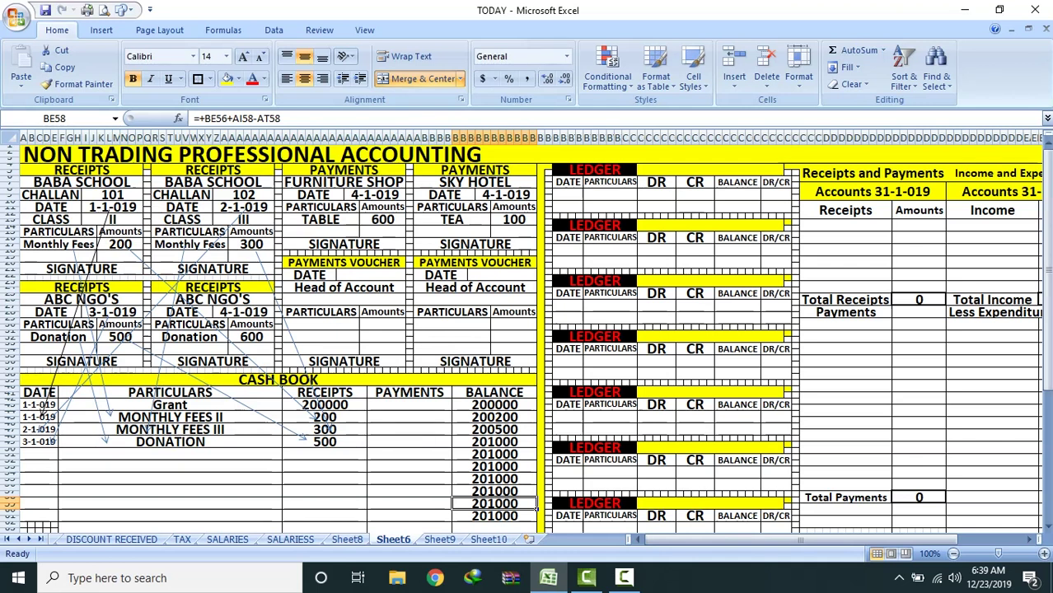
Step: Draw a straight arrow from the second ABC NGO'S receipt's date to the fifth cash book DATE row and enter 4-1-019 there
{"action": "left_click", "coordinate": [268, 314]}
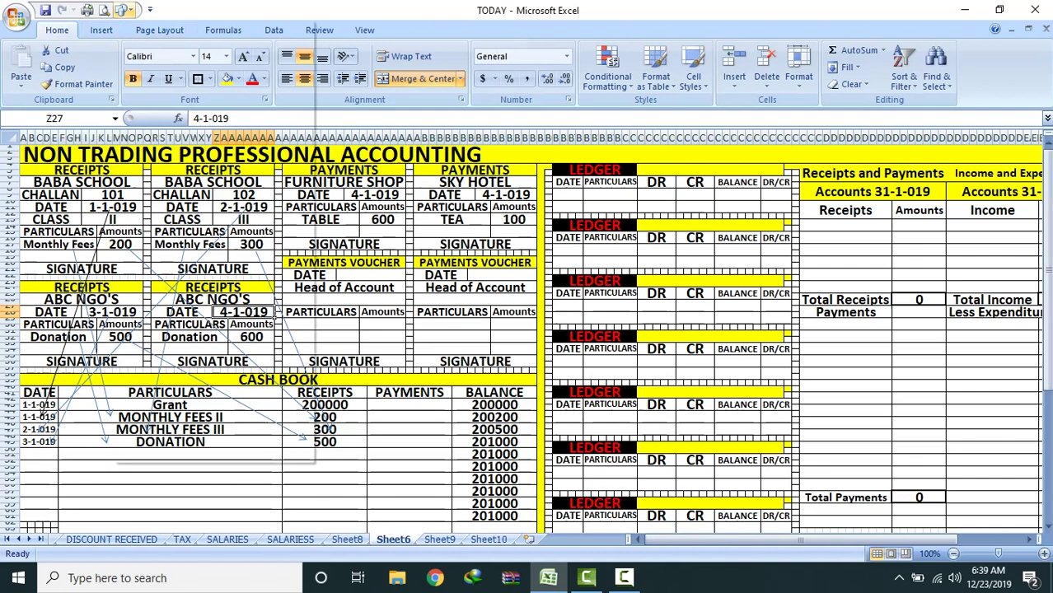
{"action": "left_click", "coordinate": [122, 10]}
{"action": "left_click", "coordinate": [153, 43]}
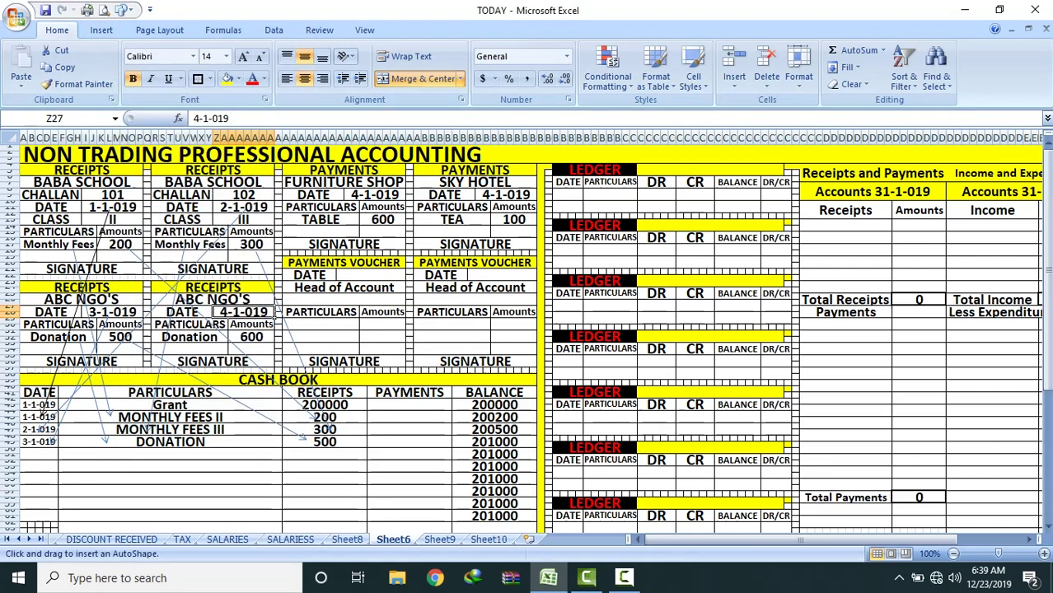
{"action": "mouse_move", "coordinate": [247, 318]}
{"action": "left_mouse_down"}
{"action": "mouse_move", "coordinate": [156, 394]}
{"action": "mouse_move", "coordinate": [43, 455]}
{"action": "left_mouse_up"}
{"action": "left_click", "coordinate": [51, 457]}
{"action": "type", "text": "4-1-019"}
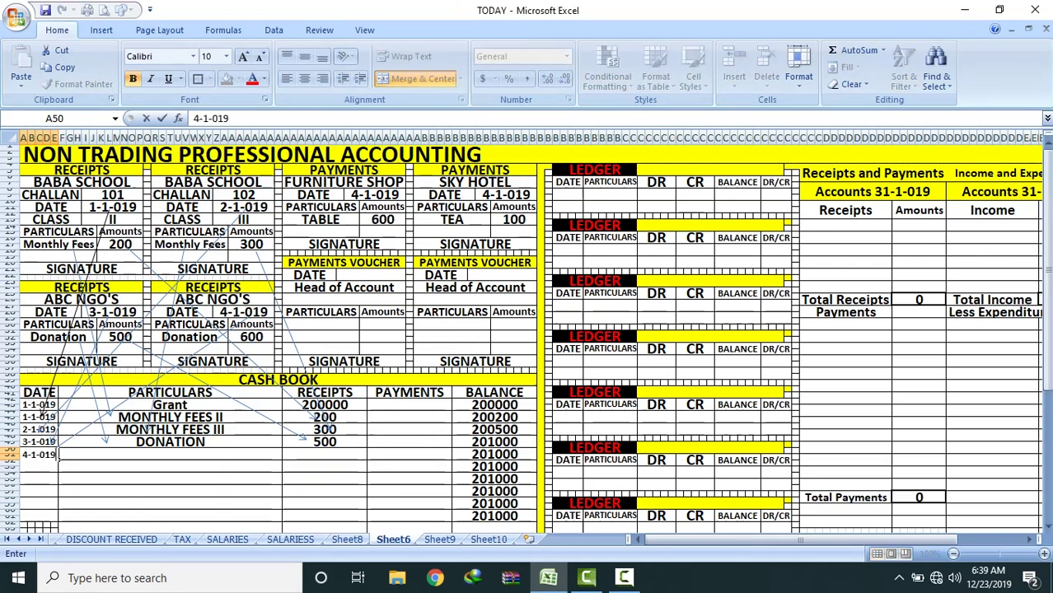
{"action": "left_click", "coordinate": [280, 459]}
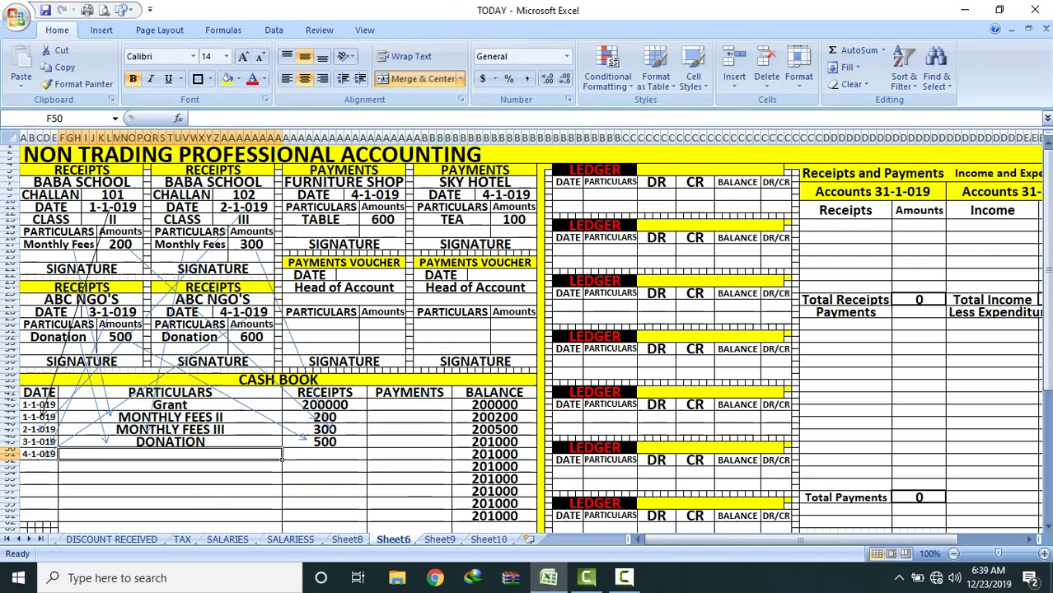
Step: Draw a straight arrow from Donation on the second ABC NGO'S receipt to the fifth cash book PARTICULARS row and enter DONATION there
{"action": "left_click", "coordinate": [123, 9]}
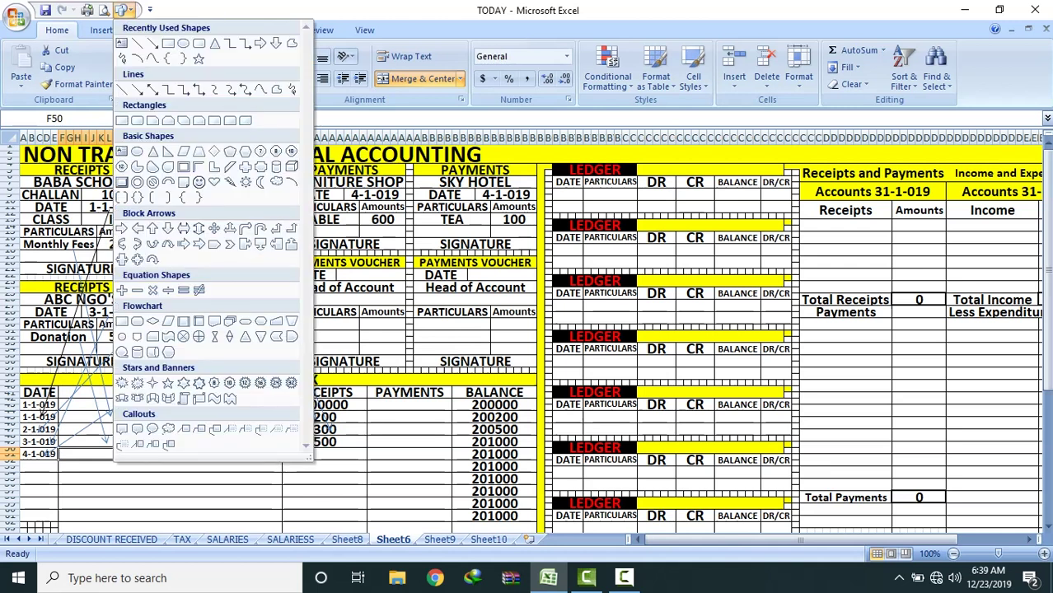
{"action": "left_click", "coordinate": [152, 43]}
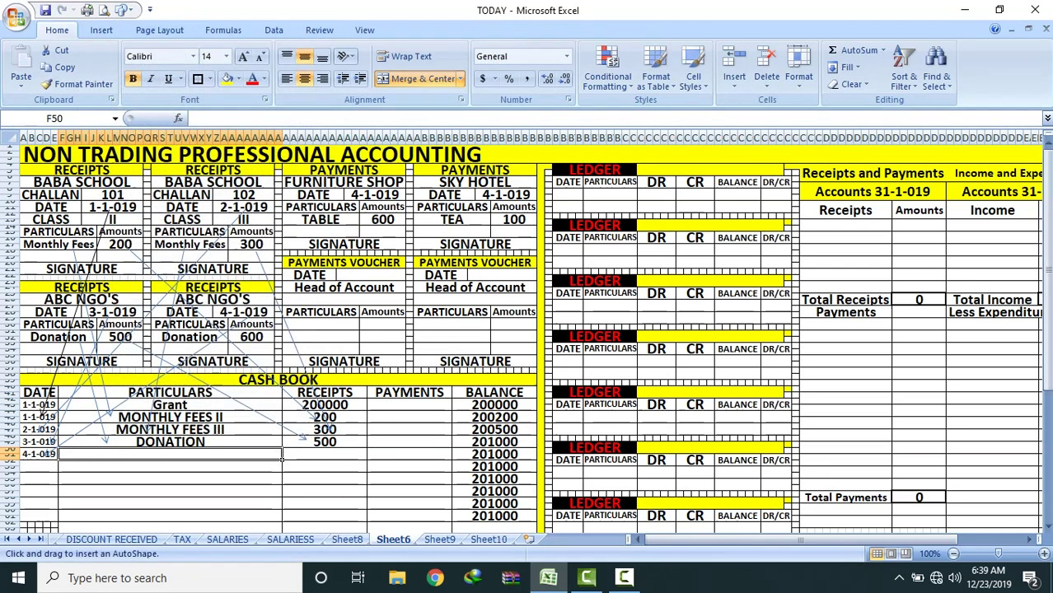
{"action": "left_click_drag", "start_coordinate": [198, 336], "coordinate": [163, 453]}
{"action": "left_click", "coordinate": [163, 454]}
{"action": "type", "text": "DONATION"}
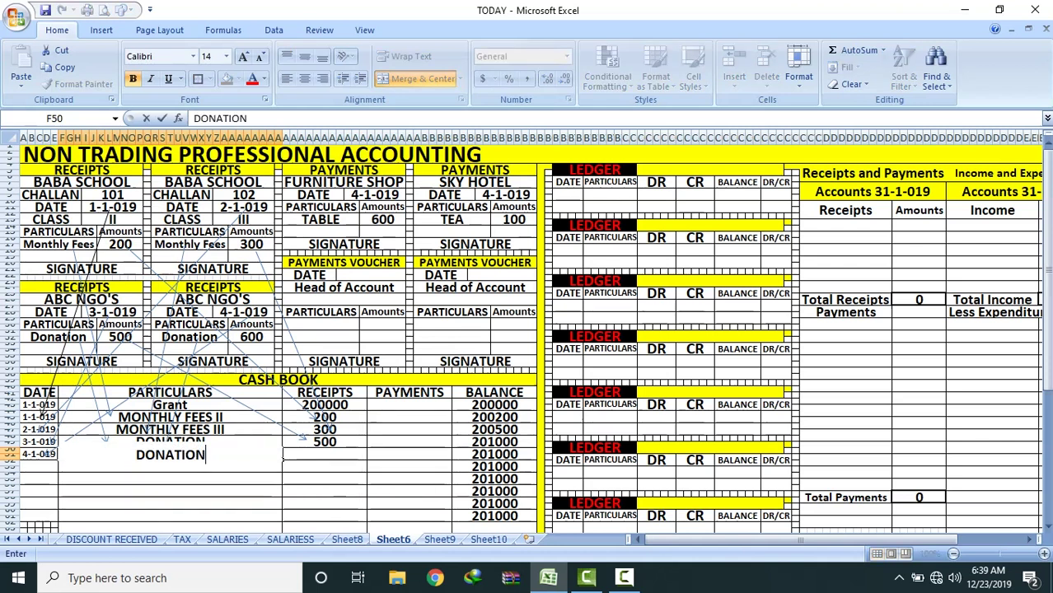
{"action": "key", "text": "Return"}
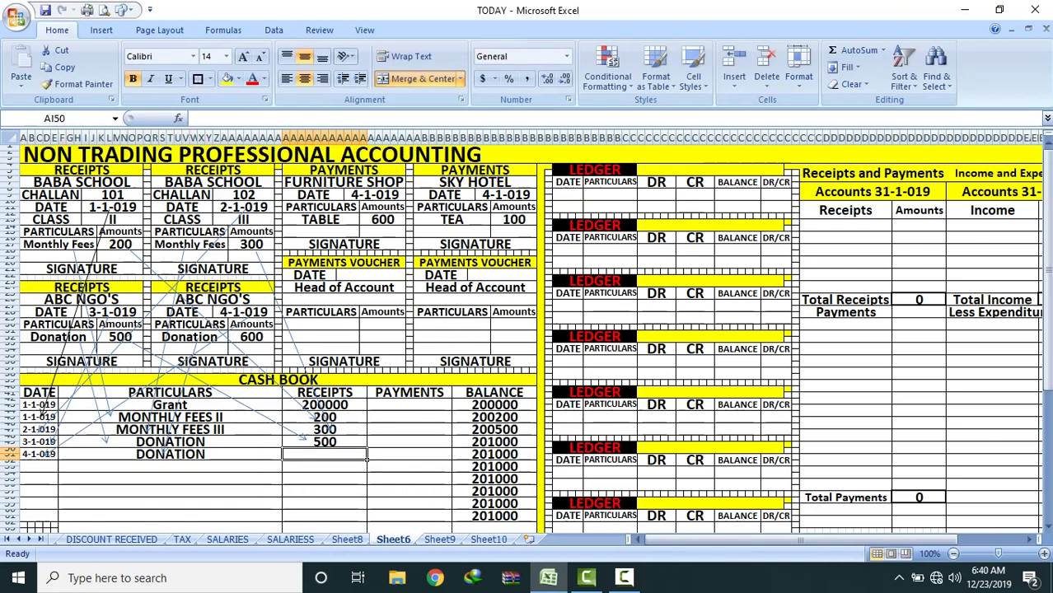
Step: Draw a straight arrow from the second ABC NGO'S receipt's amount to the fifth cash book RECEIPTS row and enter 600 there
{"action": "left_click", "coordinate": [124, 10]}
{"action": "left_click", "coordinate": [137, 43]}
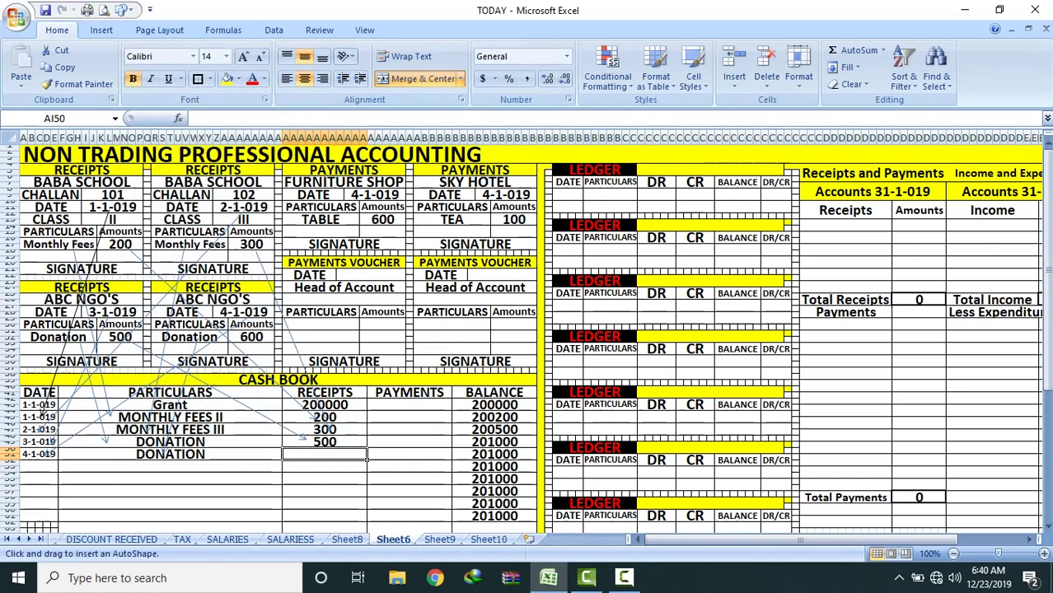
{"action": "left_click_drag", "start_coordinate": [282, 422], "coordinate": [308, 454]}
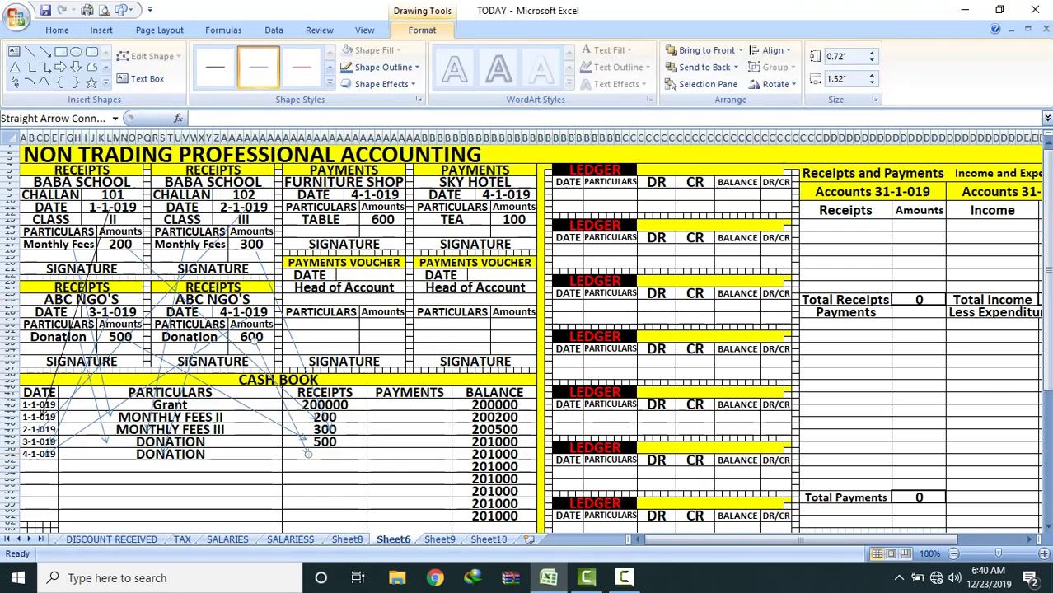
{"action": "left_click", "coordinate": [307, 454]}
{"action": "type", "text": "60"}
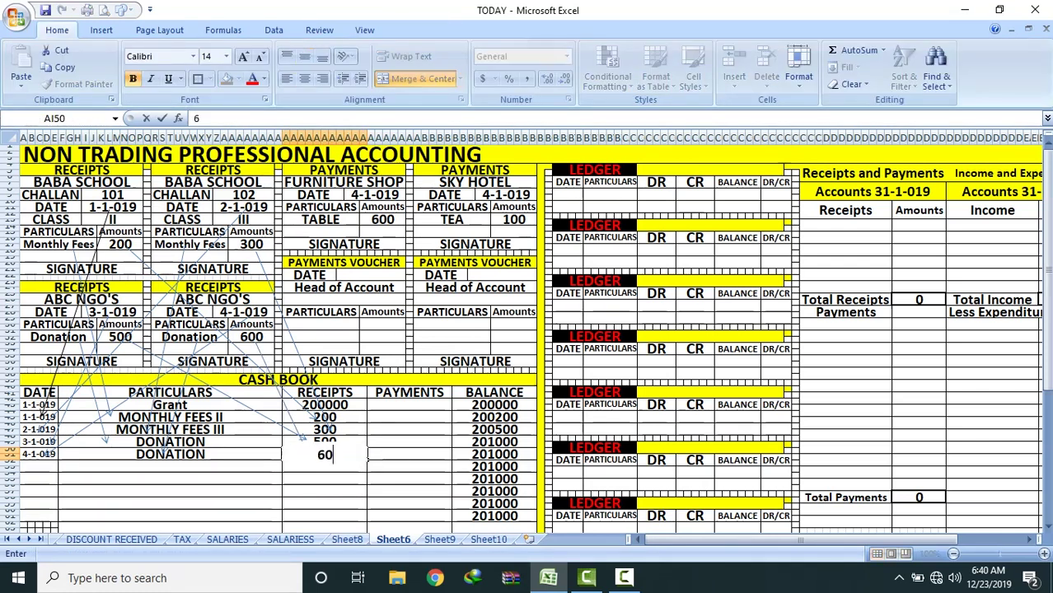
{"action": "type", "text": "0"}
{"action": "key", "text": "Return"}
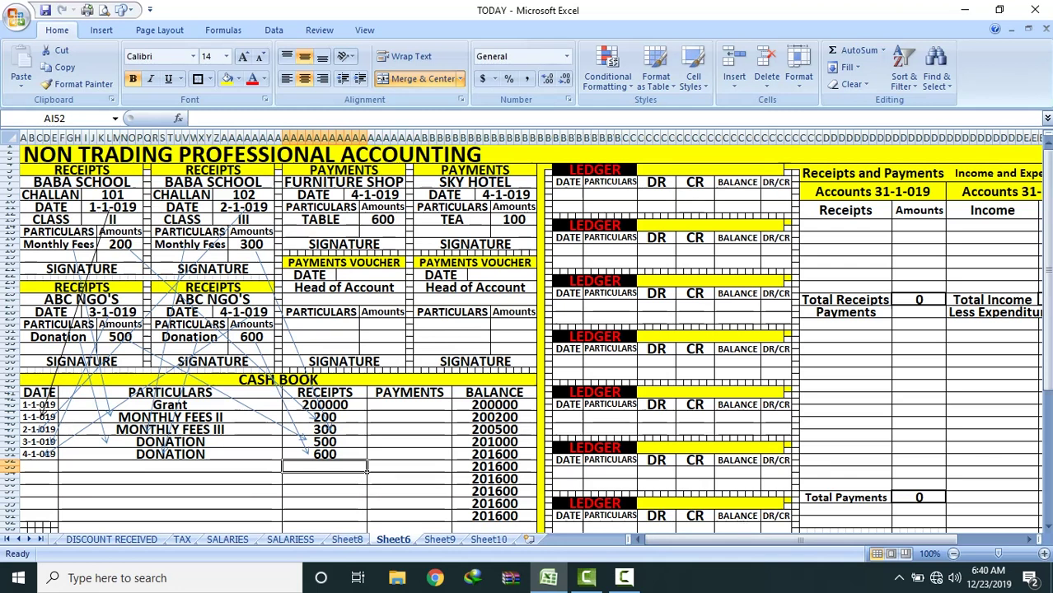
{"action": "left_click", "coordinate": [170, 417]}
{"action": "left_click", "coordinate": [170, 429]}
{"action": "left_click", "coordinate": [281, 442]}
{"action": "left_click", "coordinate": [281, 456]}
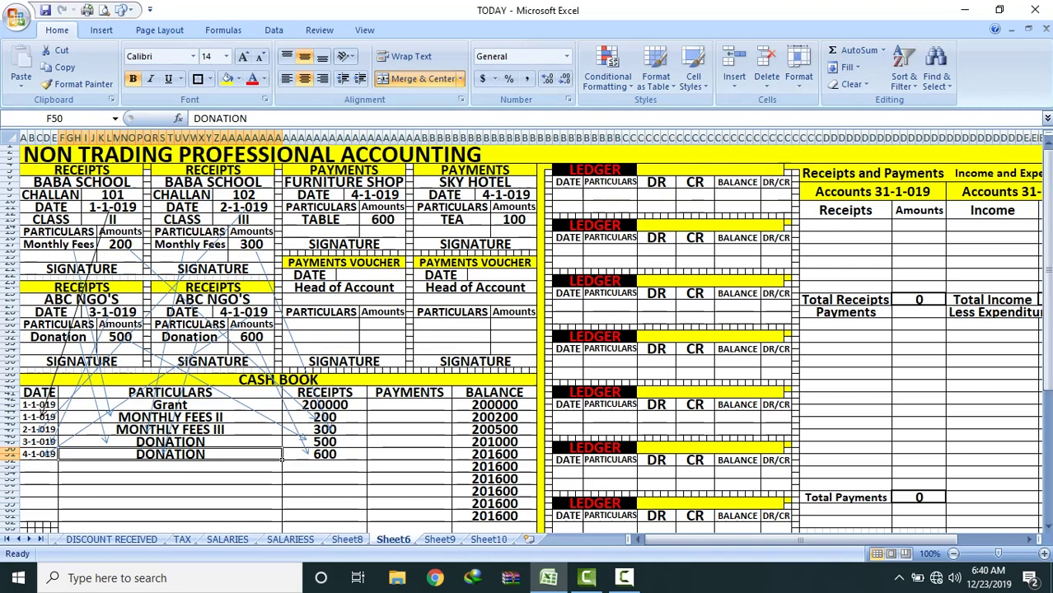
Step: Draw a straight arrow from the FURNITURE SHOP payment's date to the DATE field of the voucher below it and enter 4-1-019 there
{"action": "left_click", "coordinate": [358, 220]}
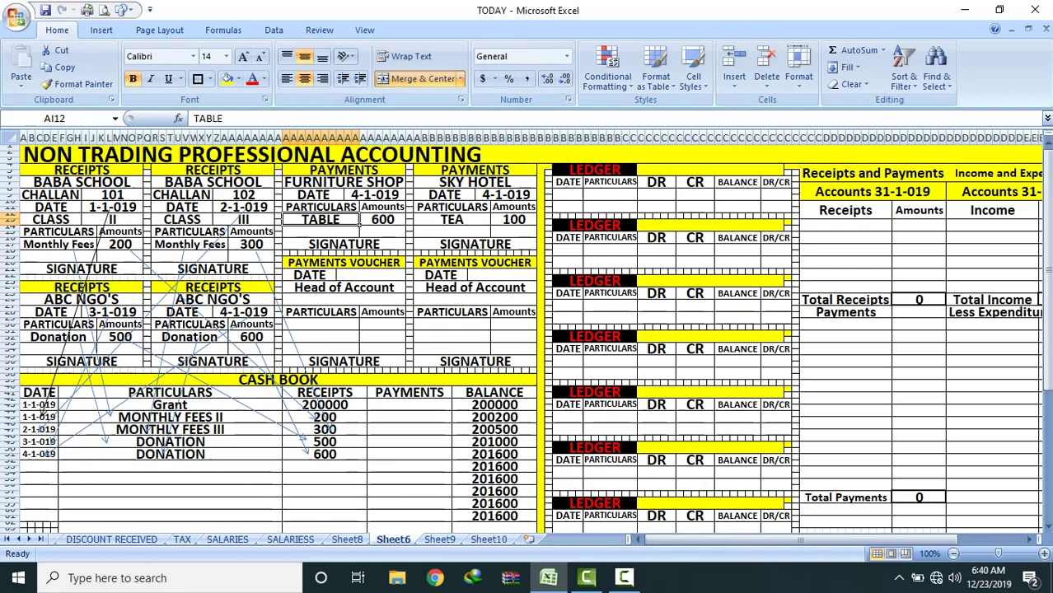
{"action": "left_click", "coordinate": [123, 9]}
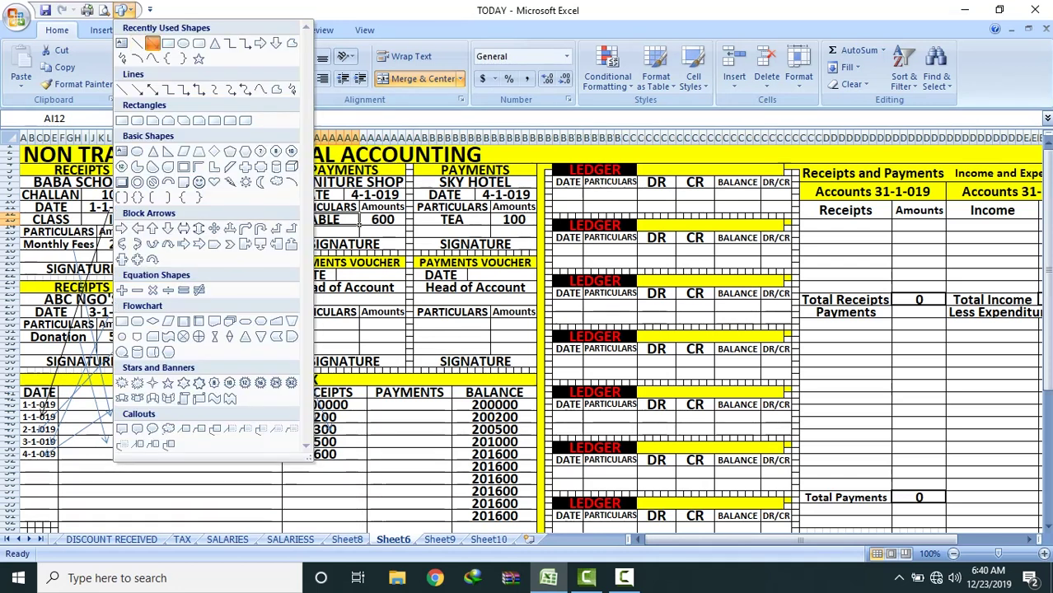
{"action": "left_click", "coordinate": [137, 43]}
{"action": "left_click_drag", "start_coordinate": [374, 195], "coordinate": [381, 274]}
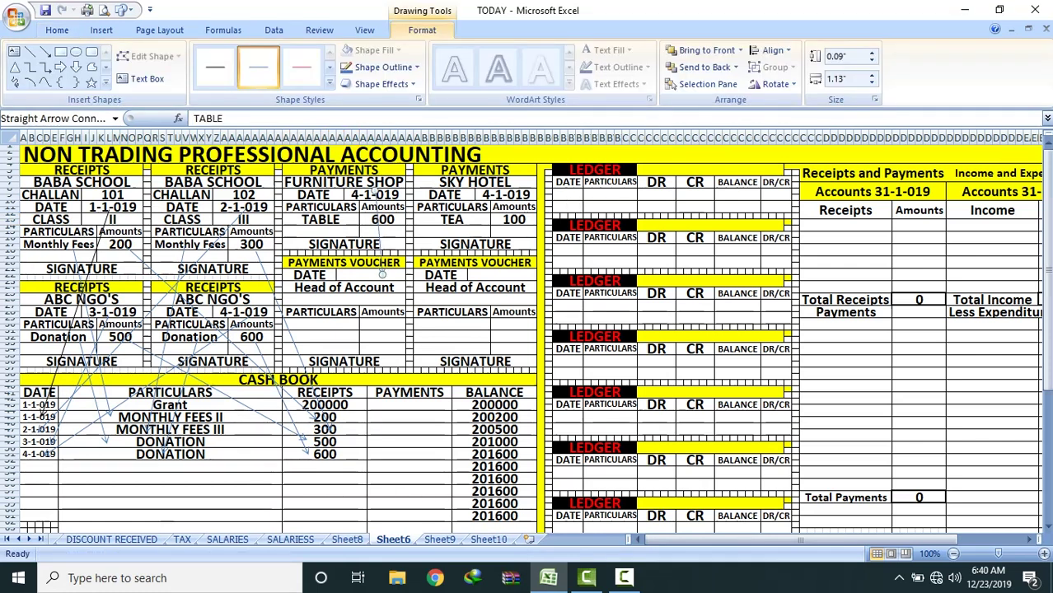
{"action": "left_click", "coordinate": [387, 275]}
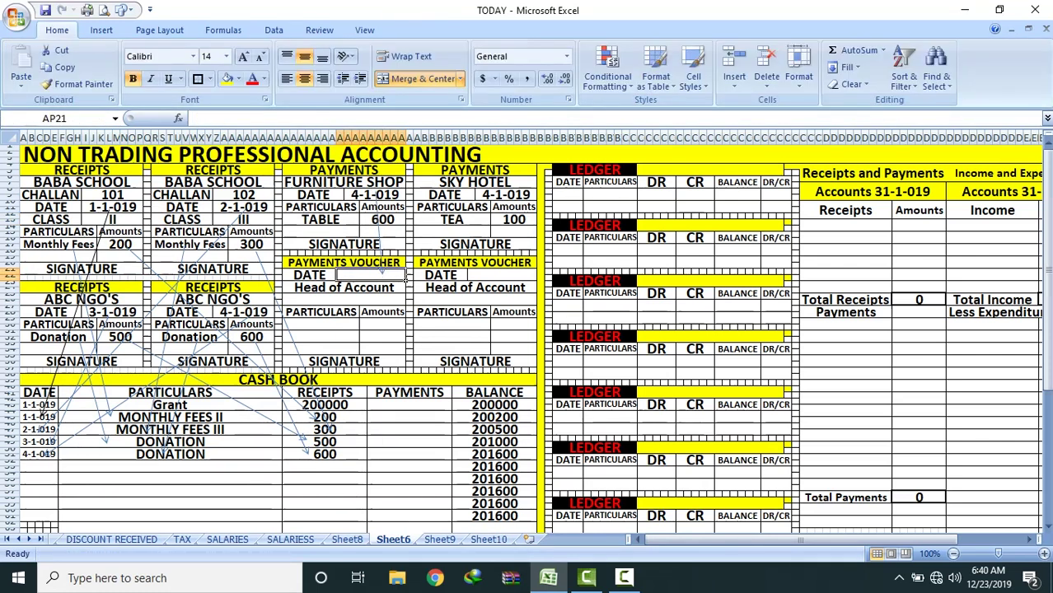
{"action": "type", "text": "4-1-019"}
{"action": "left_click", "coordinate": [383, 324]}
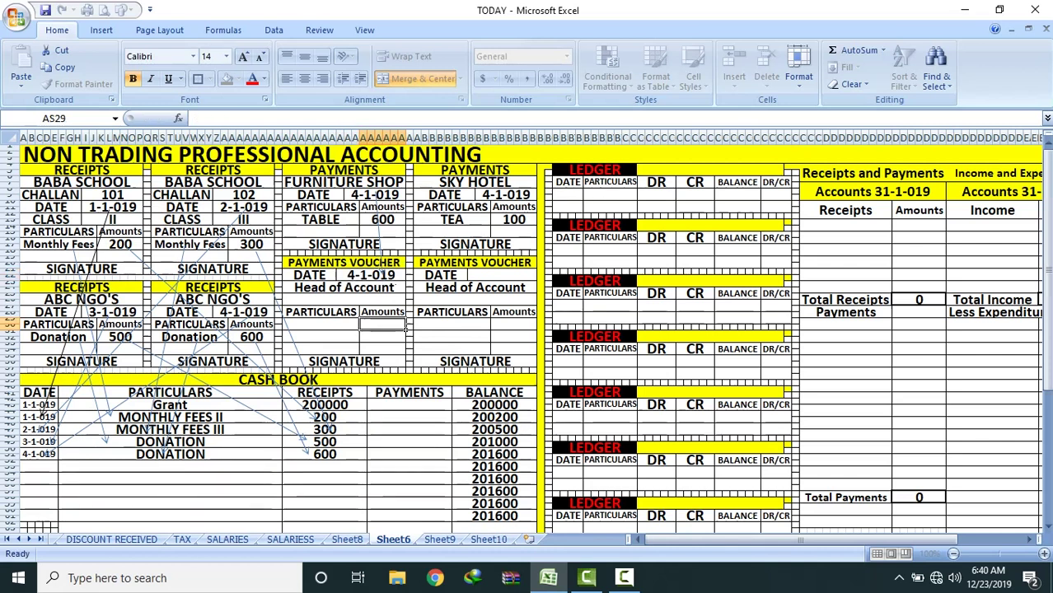
Step: Draw a straight arrow from TABLE on the FURNITURE SHOP payment to the first voucher's Head of Account row and enter FURNITURE there
{"action": "left_click", "coordinate": [356, 219]}
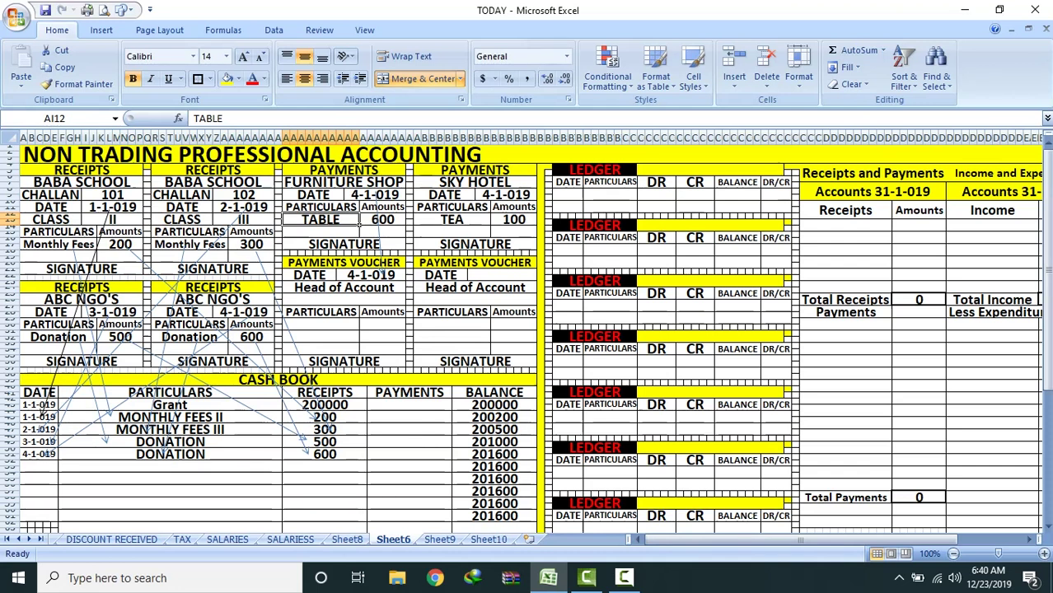
{"action": "left_click", "coordinate": [123, 10]}
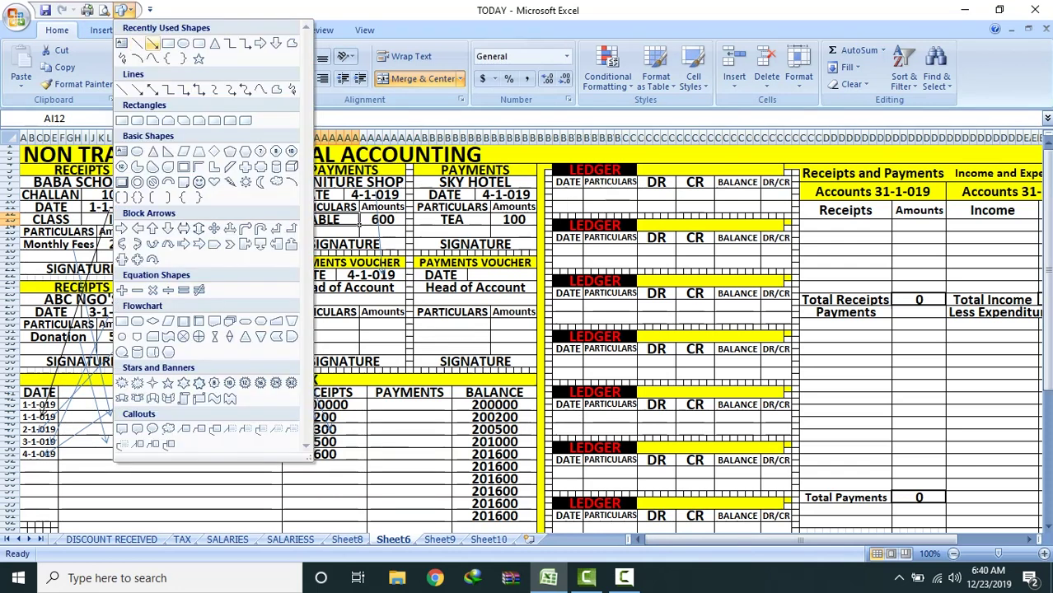
{"action": "left_click", "coordinate": [137, 90]}
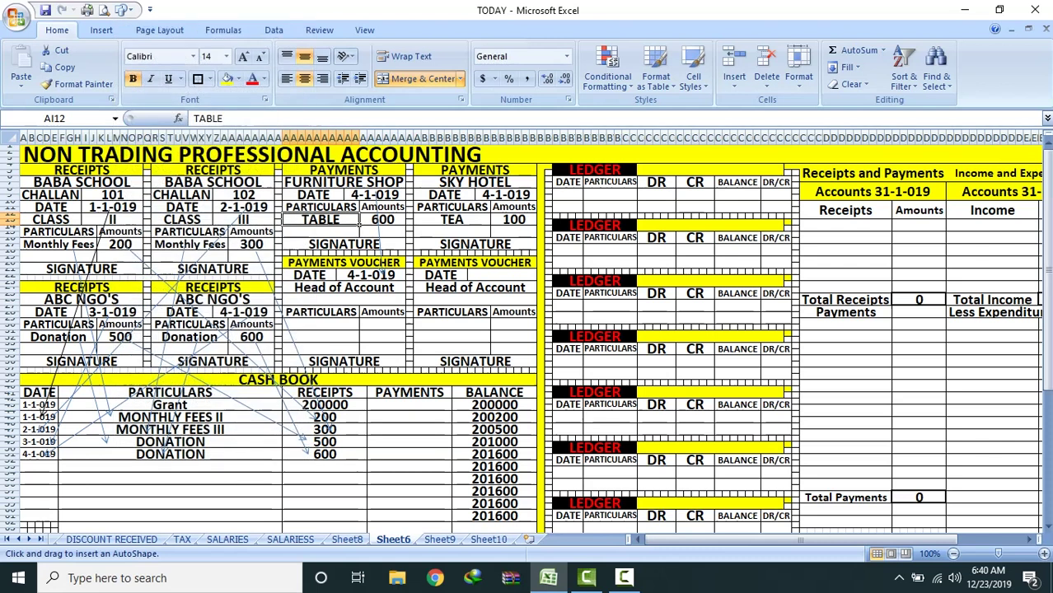
{"action": "left_click_drag", "start_coordinate": [347, 227], "coordinate": [360, 299]}
{"action": "left_click", "coordinate": [359, 300]}
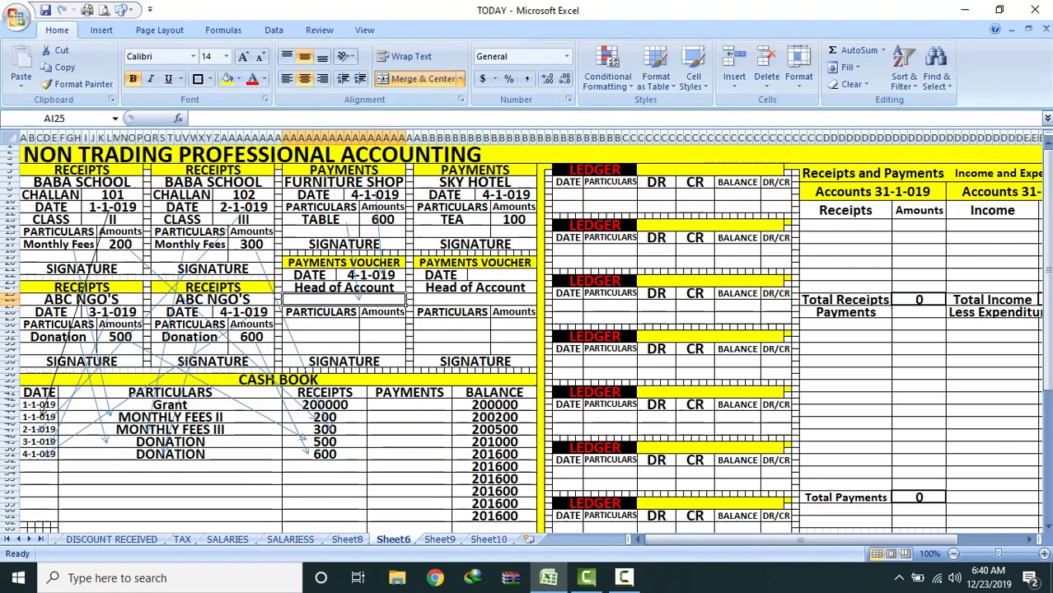
{"action": "type", "text": "FURNITURE"}
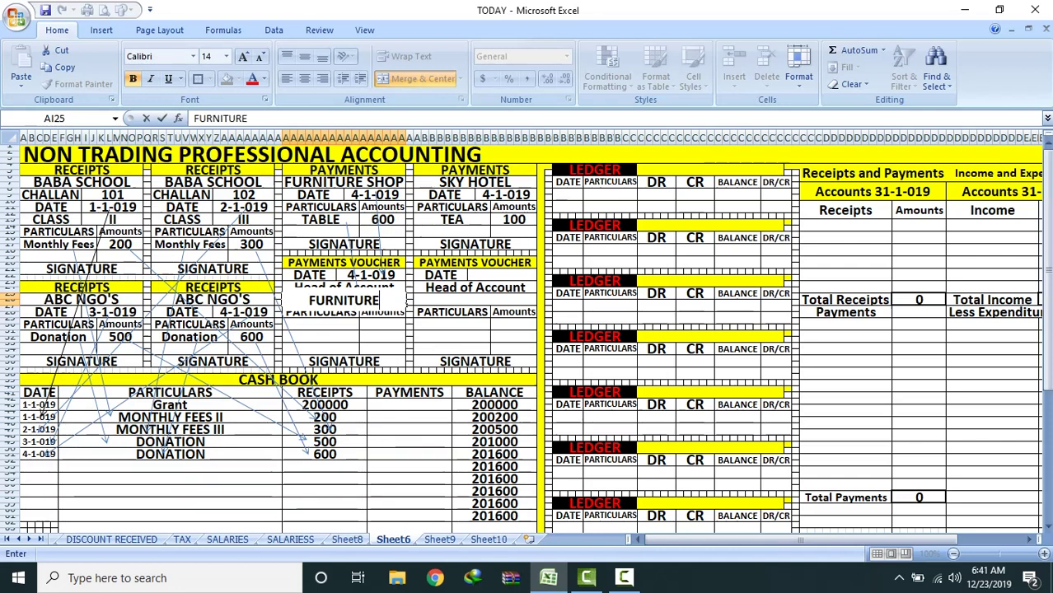
{"action": "left_click", "coordinate": [403, 336]}
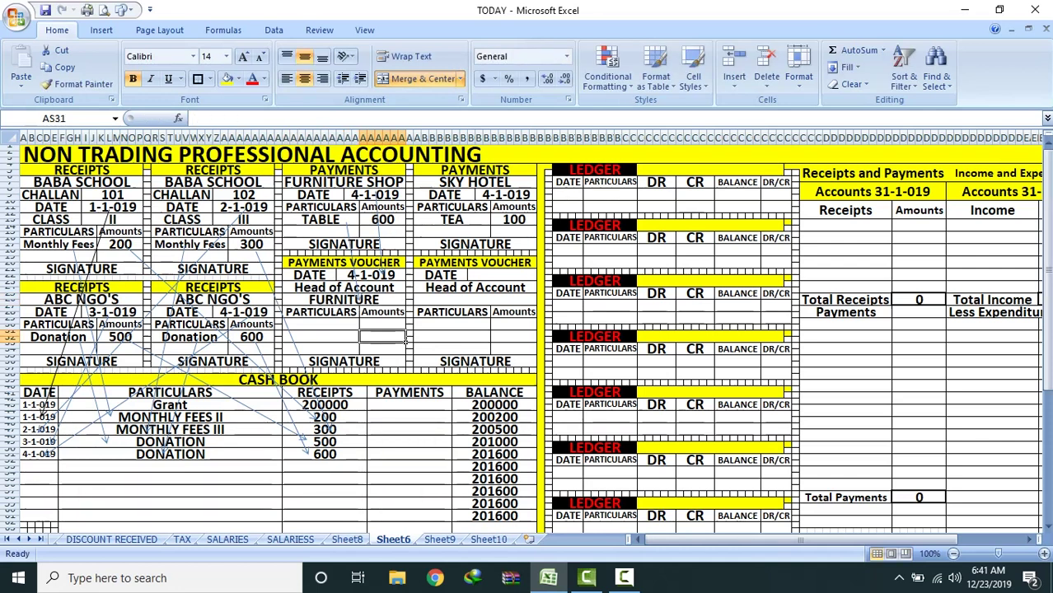
Step: Enter PURCHASE and TABLES on two successive PARTICULARS rows of the first payment voucher
{"action": "left_click", "coordinate": [320, 324]}
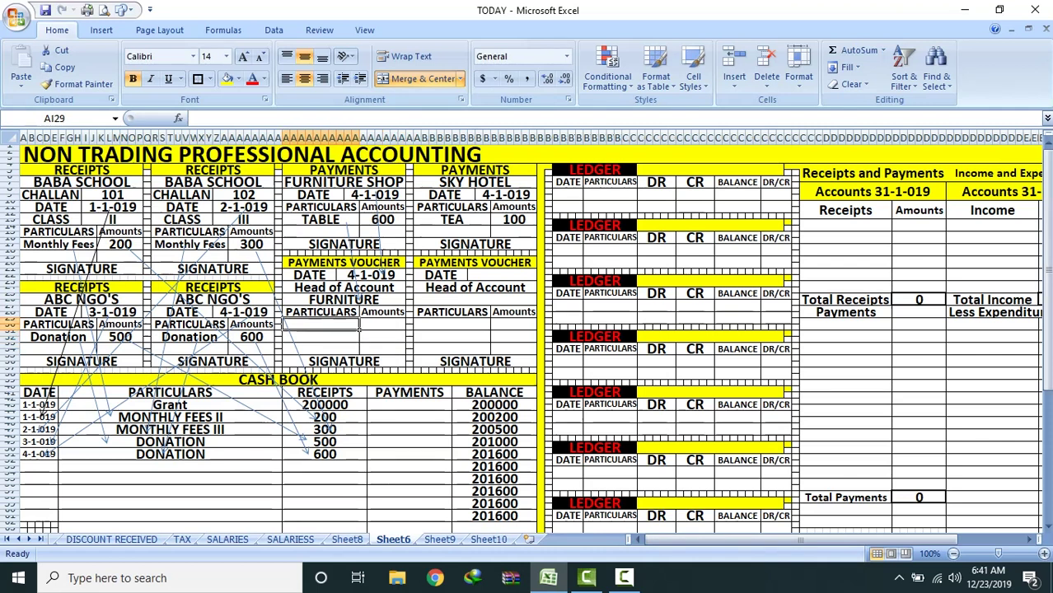
{"action": "type", "text": "PURCHASE"}
{"action": "key", "text": "Return"}
{"action": "type", "text": "TABLES"}
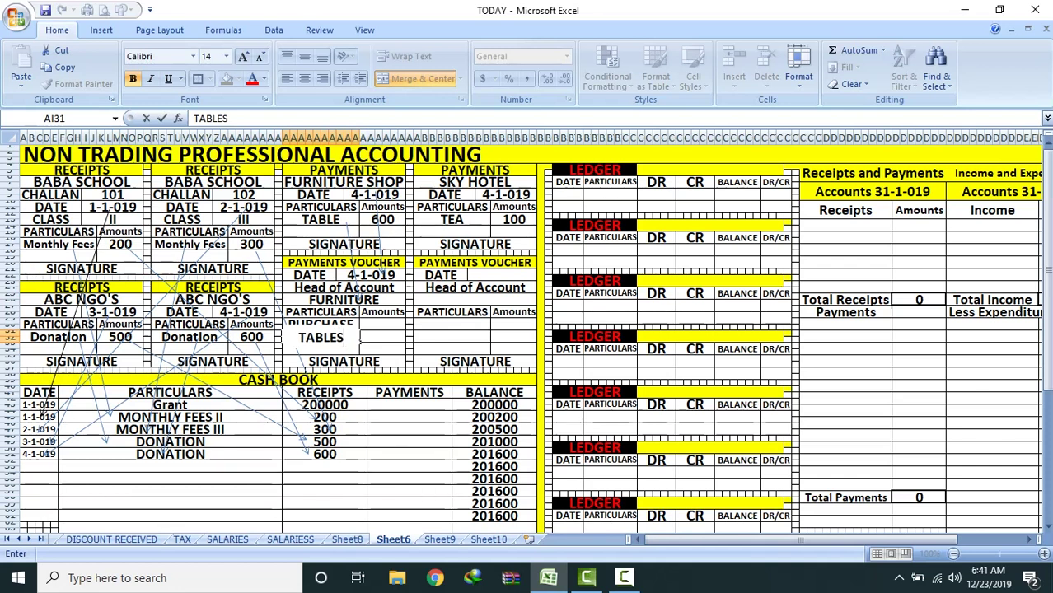
{"action": "left_click", "coordinate": [408, 417]}
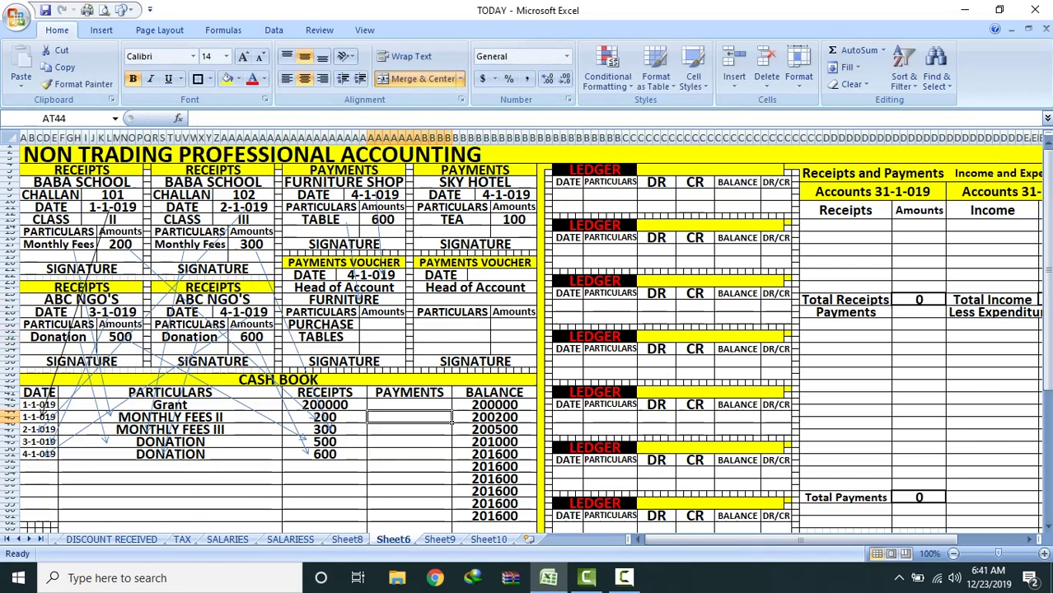
Step: Correct TABLES to TABLE in the first payment voucher and enter 600 as both its PURCHASE amount and its total
{"action": "double_click", "coordinate": [346, 338]}
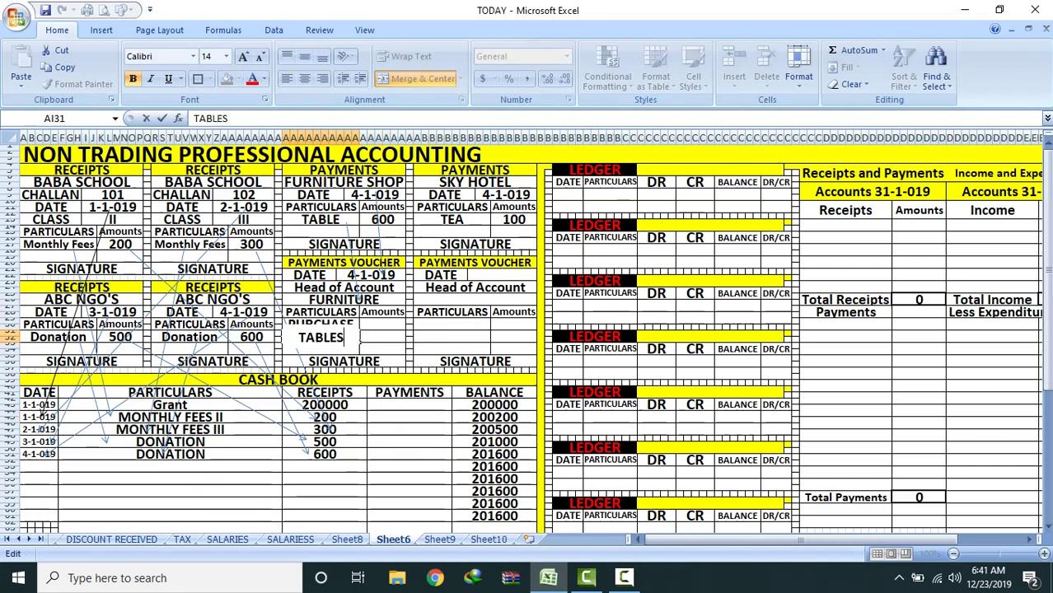
{"action": "left_click", "coordinate": [382, 349]}
{"action": "left_click", "coordinate": [382, 325]}
{"action": "type", "text": "600"}
{"action": "left_click", "coordinate": [404, 349]}
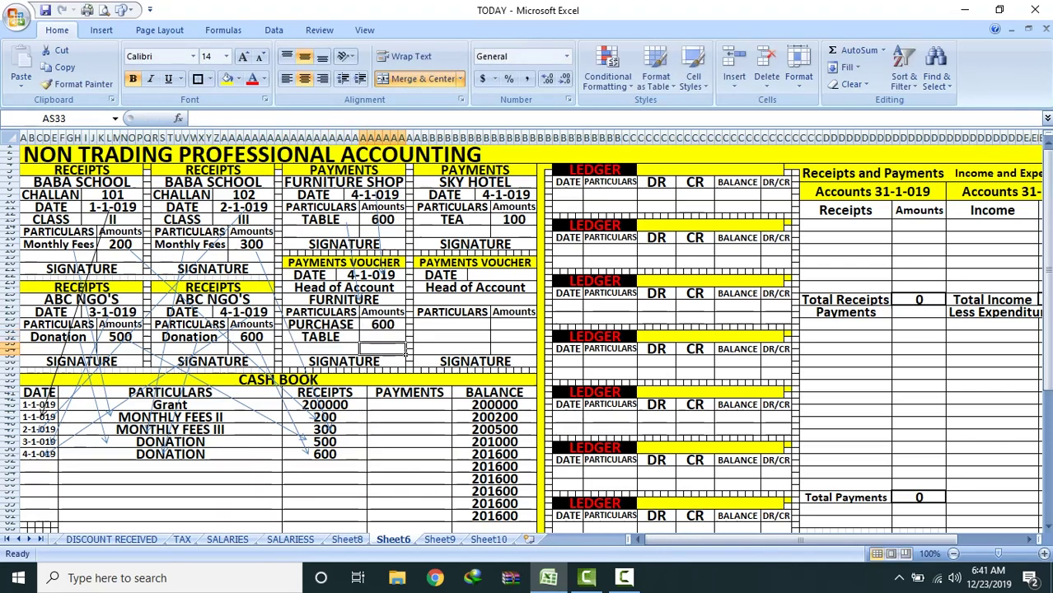
{"action": "type", "text": "600"}
{"action": "left_click", "coordinate": [387, 361]}
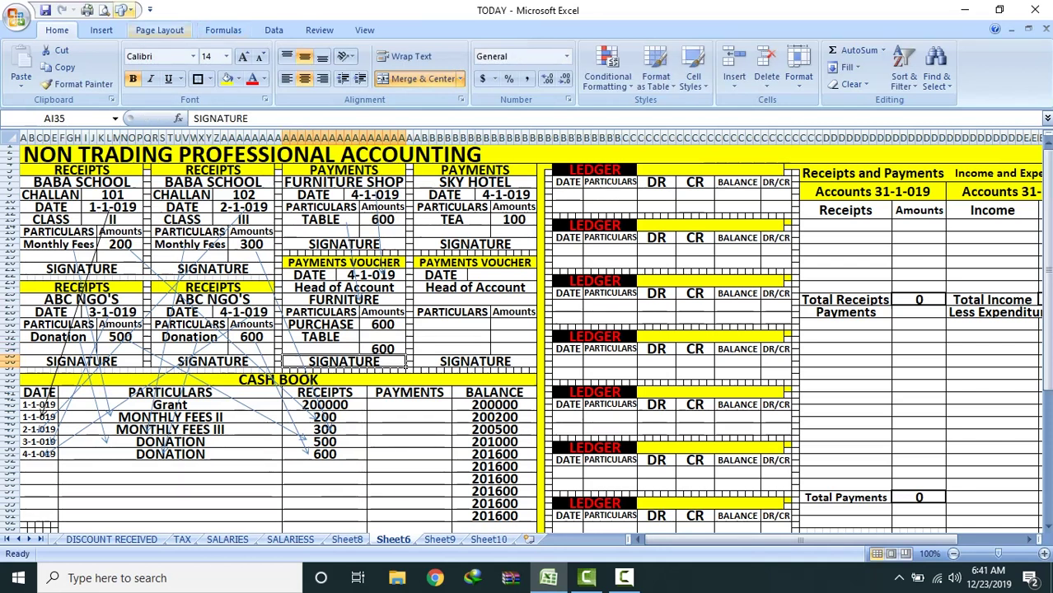
Step: Draw a straight arrow from the FURNITURE SHOP payment's amount to the PURCHASE amount on the voucher below it
{"action": "left_click", "coordinate": [122, 9]}
{"action": "left_click", "coordinate": [153, 36]}
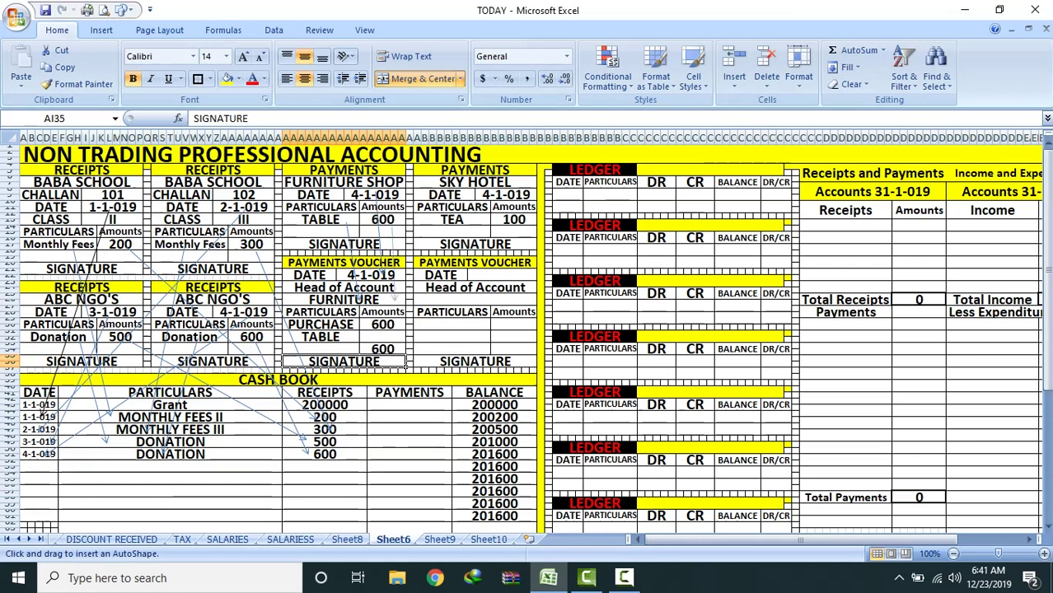
{"action": "left_click_drag", "start_coordinate": [392, 220], "coordinate": [399, 325]}
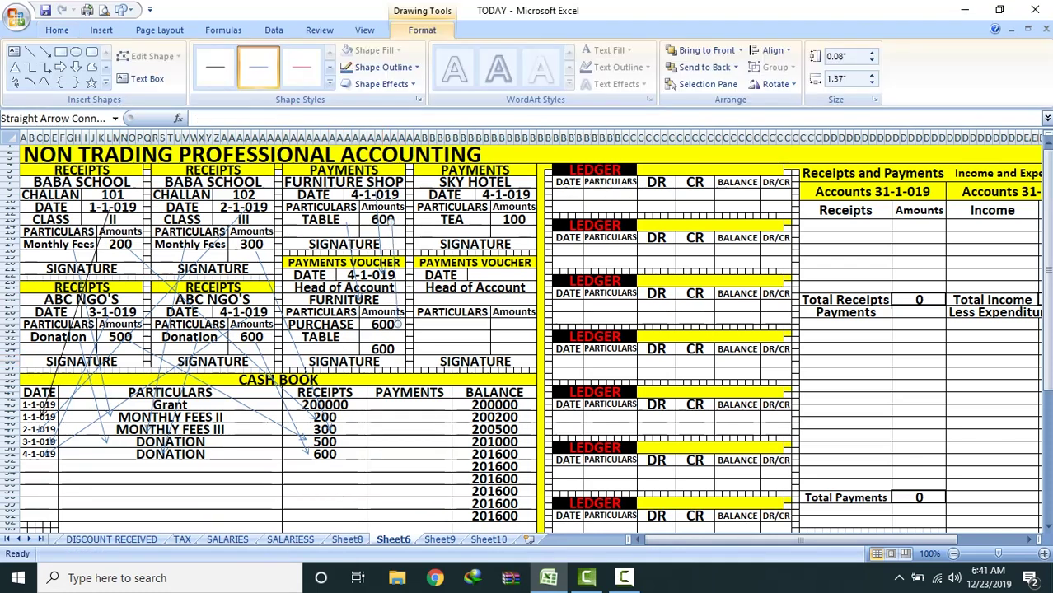
{"action": "left_click", "coordinate": [402, 337]}
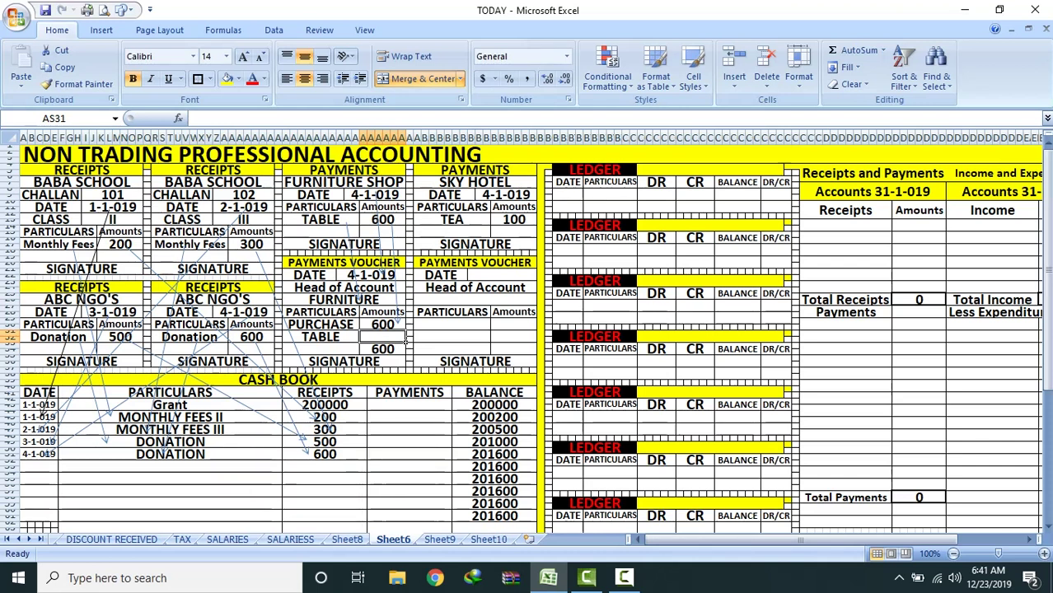
Step: Draw a straight arrow from the first payment voucher's date to the sixth cash book DATE row and enter 4-1-019 there
{"action": "left_click", "coordinate": [403, 276]}
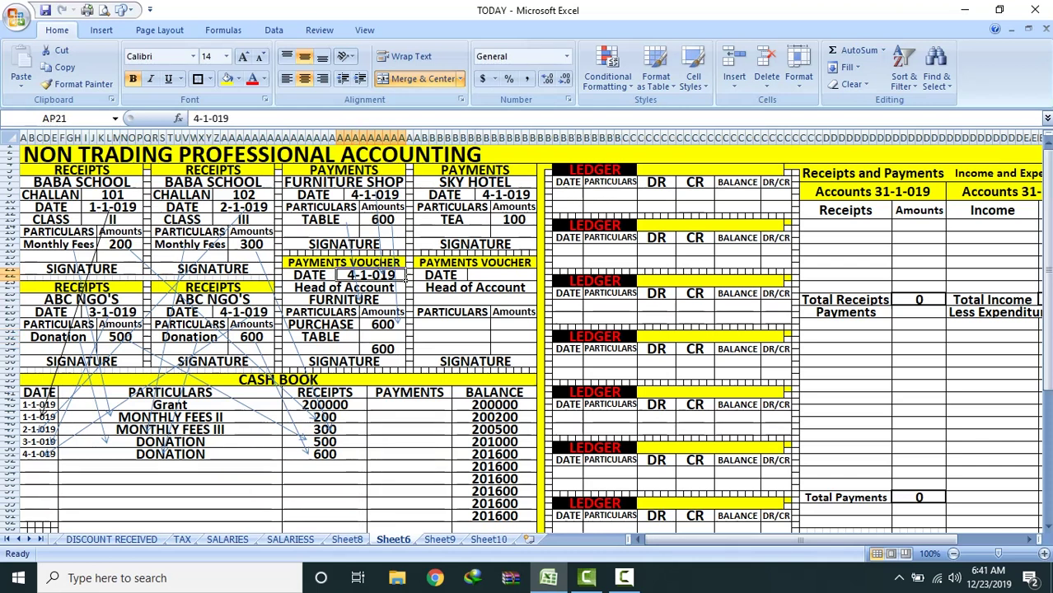
{"action": "right_click", "coordinate": [367, 275]}
{"action": "left_click", "coordinate": [396, 299]}
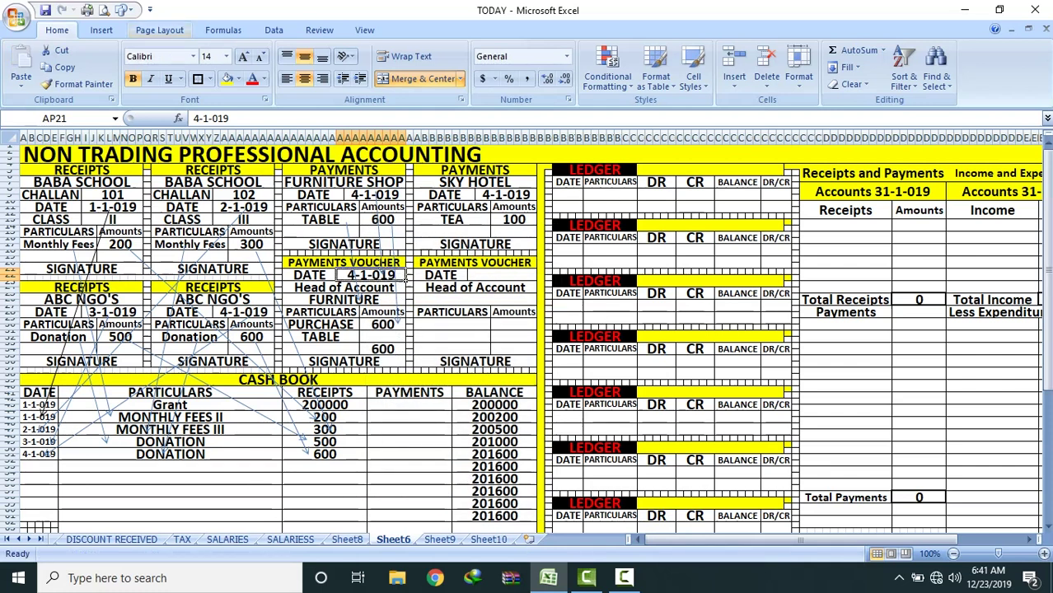
{"action": "left_click", "coordinate": [122, 9]}
{"action": "left_click", "coordinate": [153, 42]}
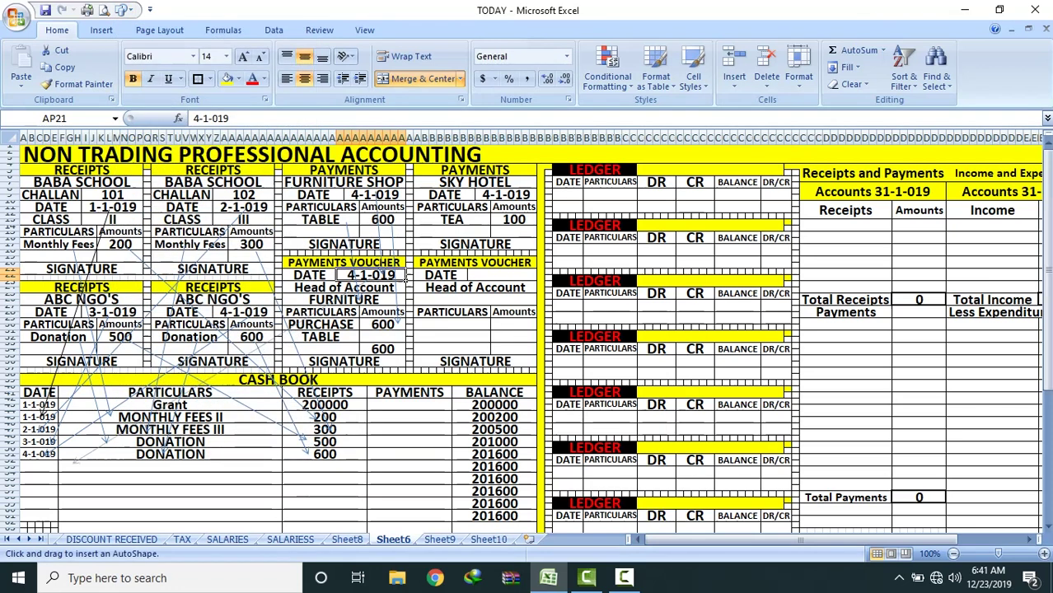
{"action": "left_click_drag", "start_coordinate": [48, 467], "coordinate": [47, 464]}
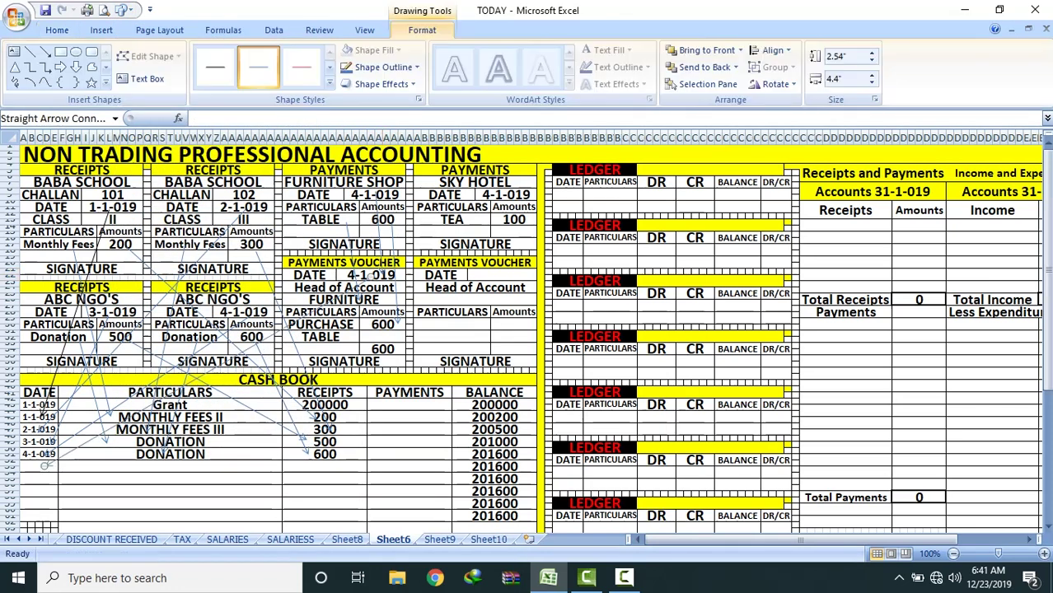
{"action": "left_click", "coordinate": [44, 467]}
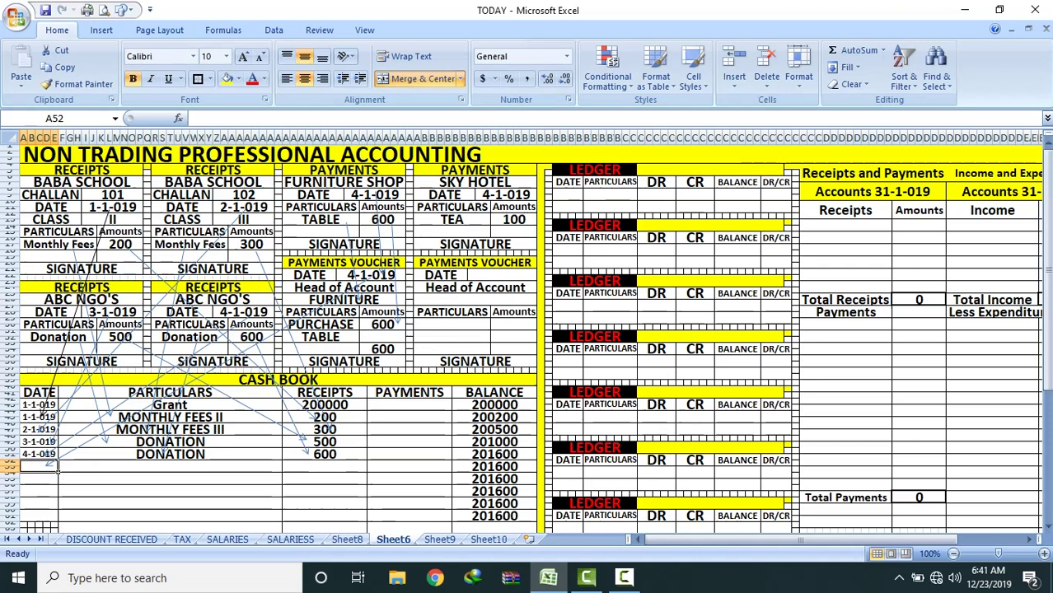
{"action": "type", "text": "4-1-019"}
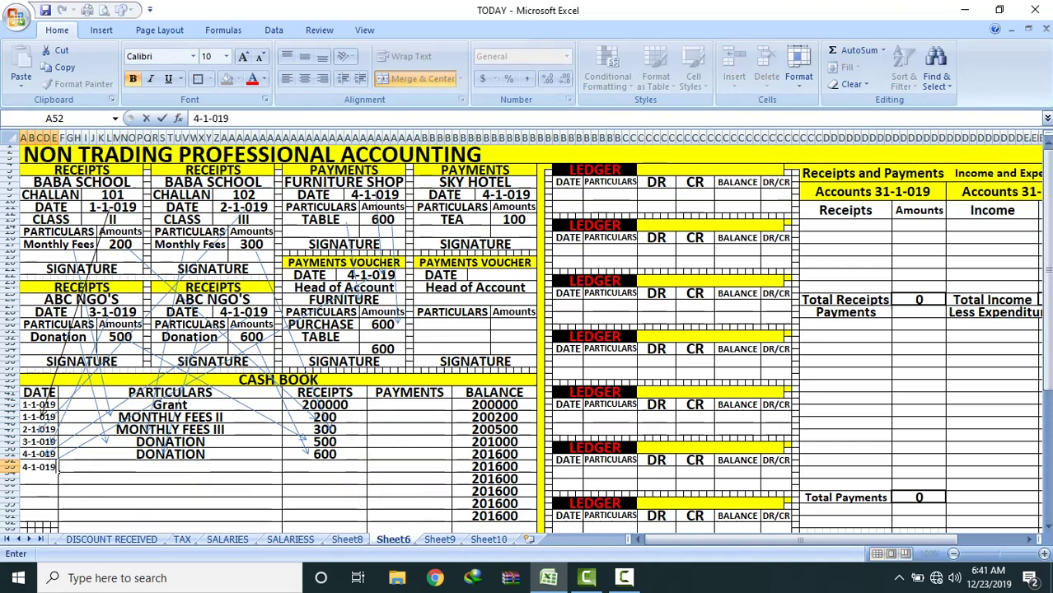
{"action": "left_click", "coordinate": [277, 504]}
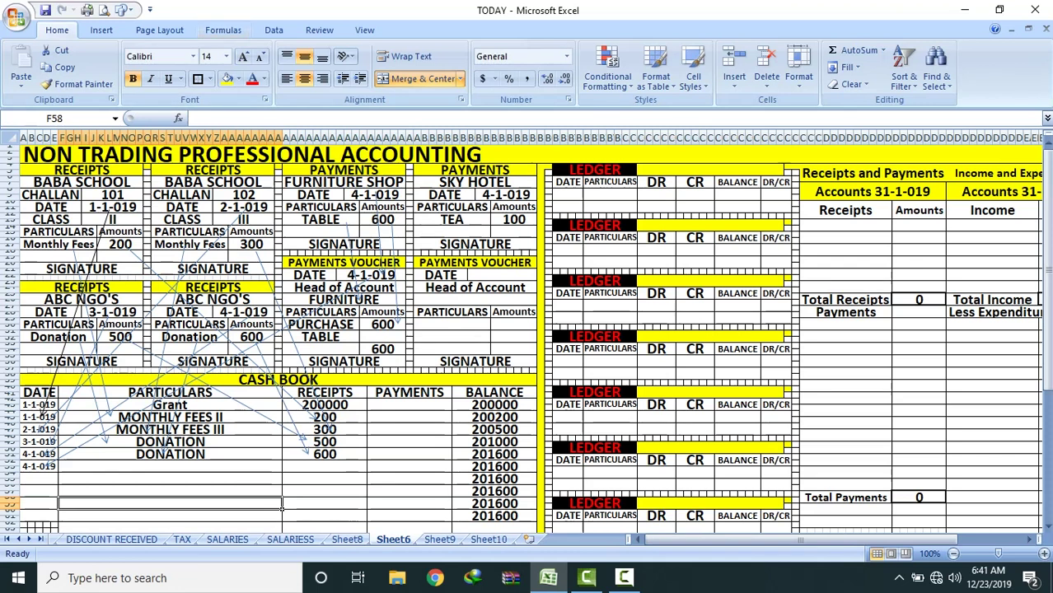
Step: Draw a straight arrow from the first voucher's Head of Account to the sixth cash book PARTICULARS row and enter FURNITURE there
{"action": "left_click", "coordinate": [122, 10]}
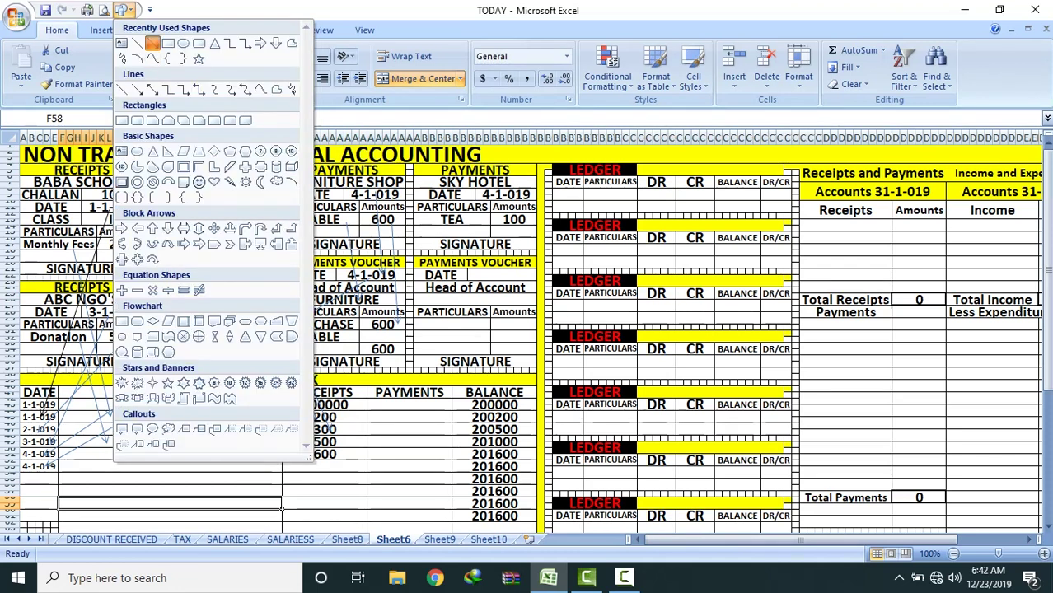
{"action": "left_click", "coordinate": [153, 43]}
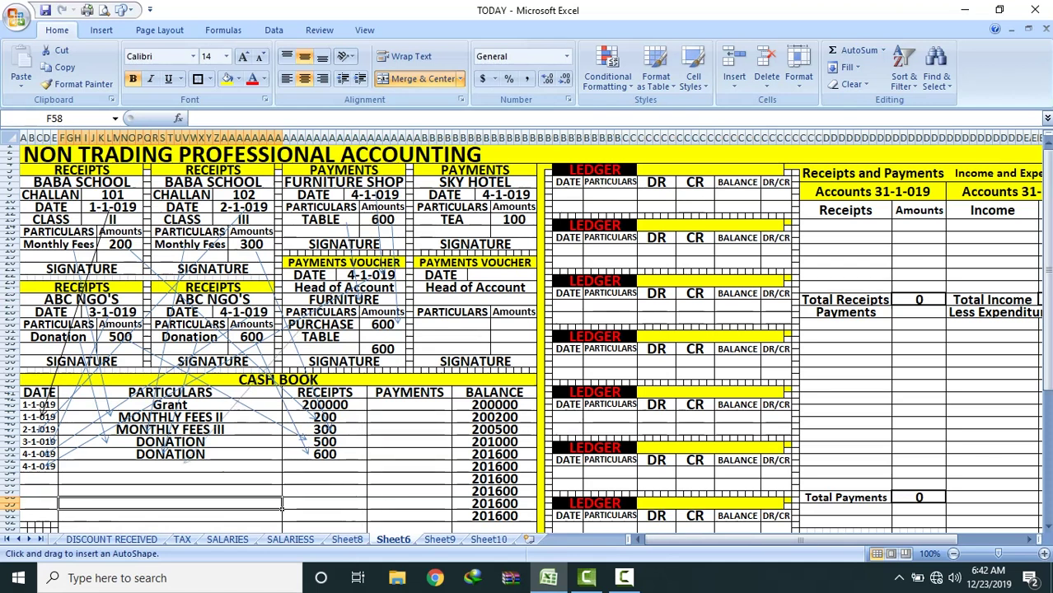
{"action": "left_click_drag", "start_coordinate": [183, 464], "coordinate": [181, 468]}
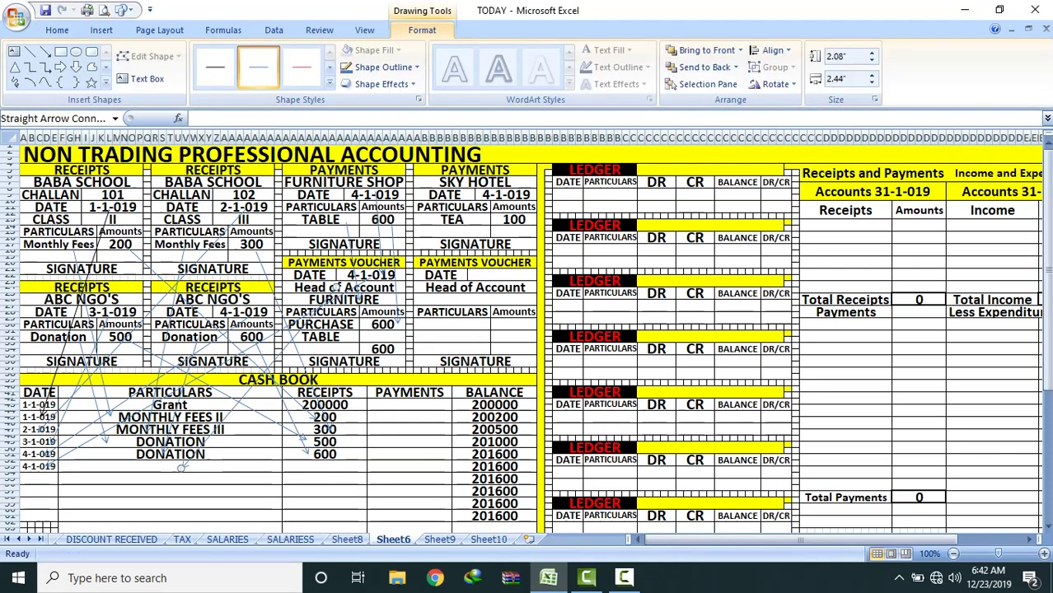
{"action": "left_click", "coordinate": [277, 468]}
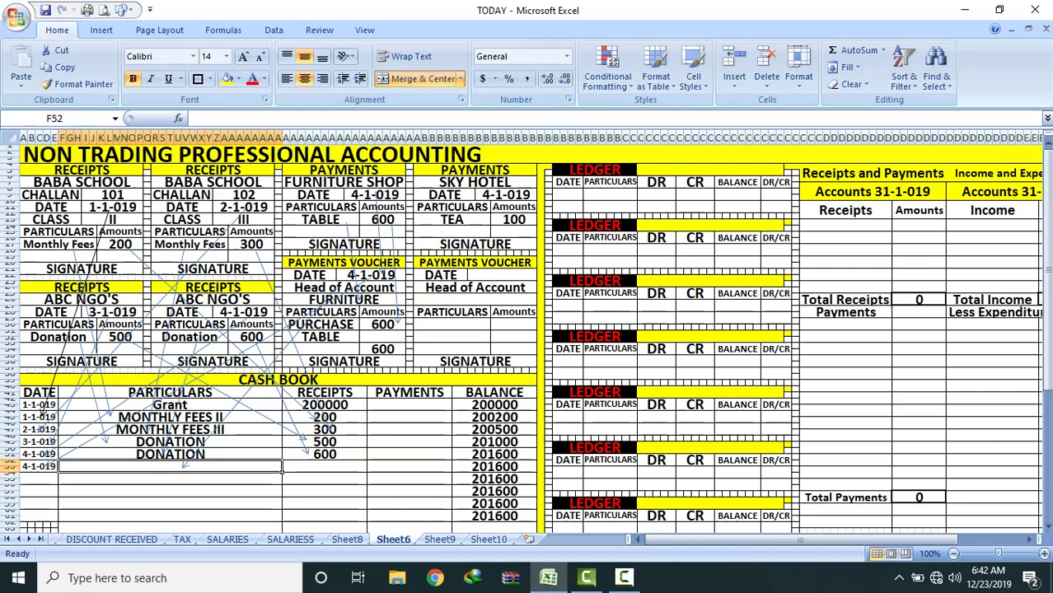
{"action": "type", "text": "FU"}
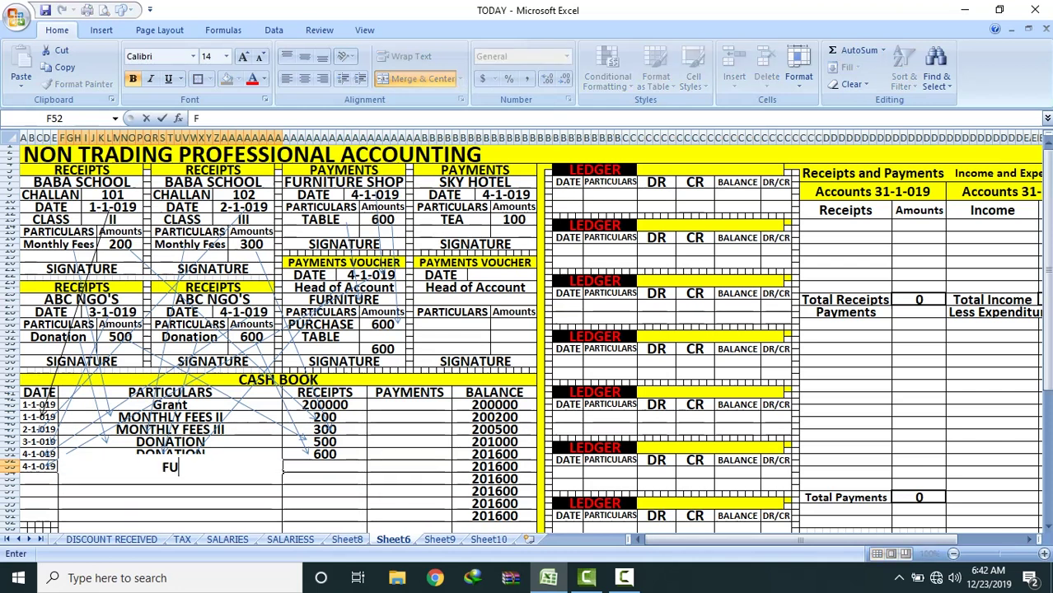
{"action": "type", "text": "RNITURE"}
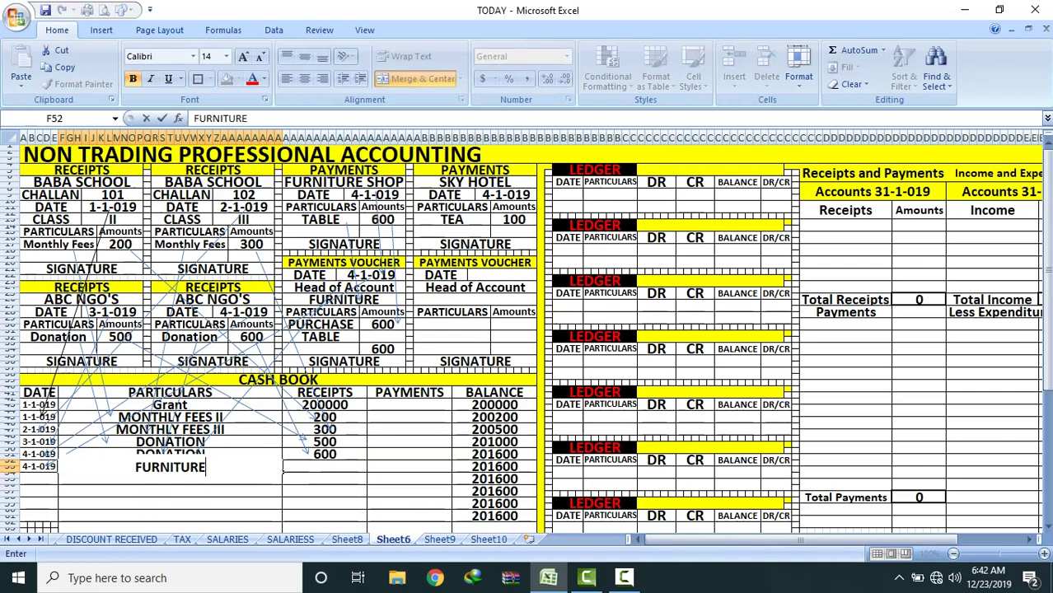
{"action": "left_click", "coordinate": [288, 479]}
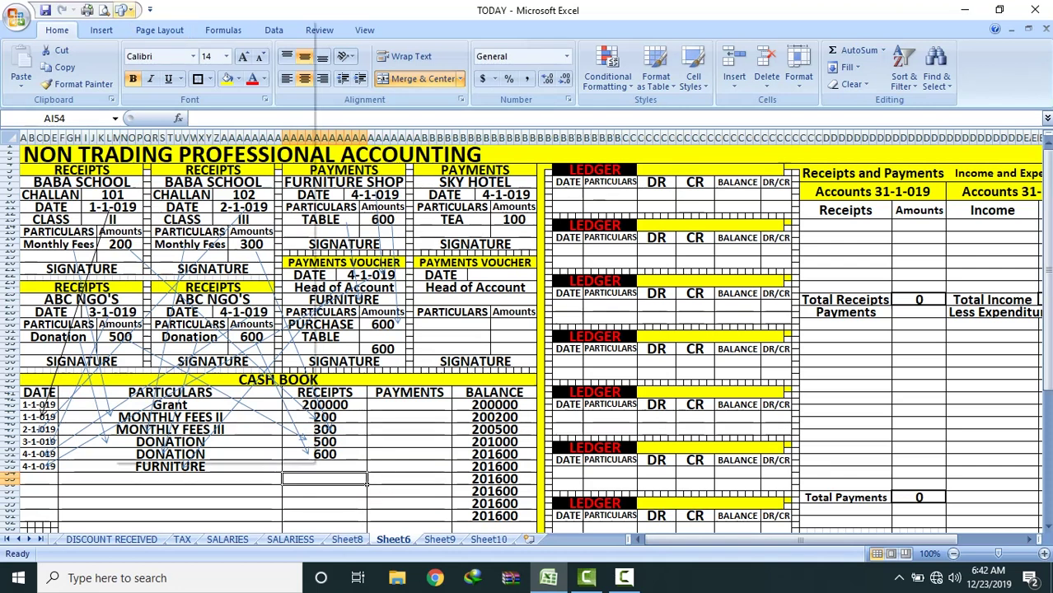
Step: Draw a straight arrow from the first voucher's amount to the sixth cash book PAYMENTS row, enter 600 there and check that row's balance formula
{"action": "left_click", "coordinate": [125, 10]}
{"action": "left_click", "coordinate": [152, 42]}
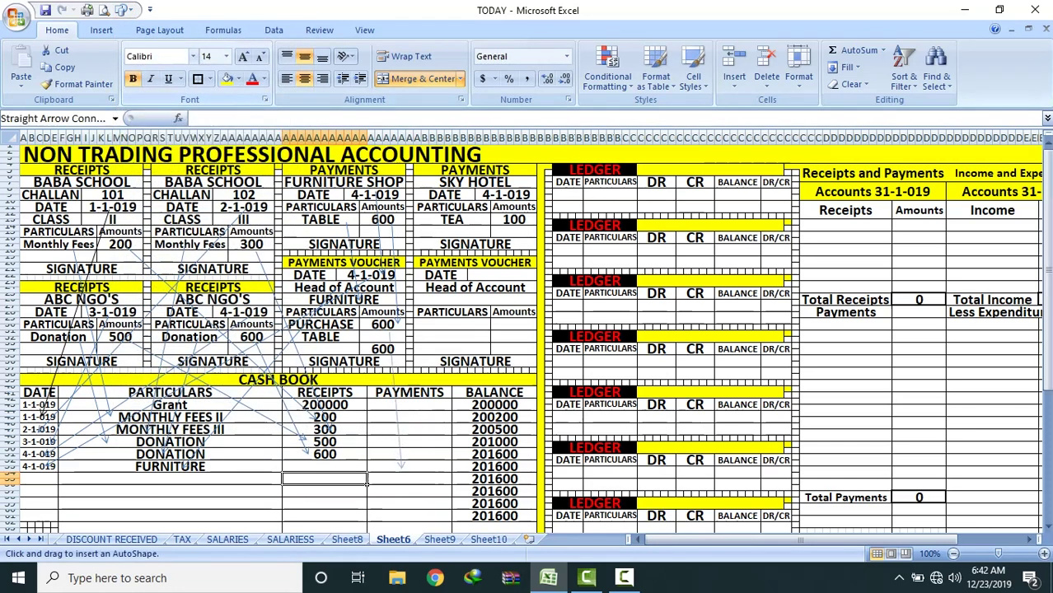
{"action": "left_click_drag", "start_coordinate": [399, 404], "coordinate": [402, 468]}
{"action": "left_click", "coordinate": [402, 466]}
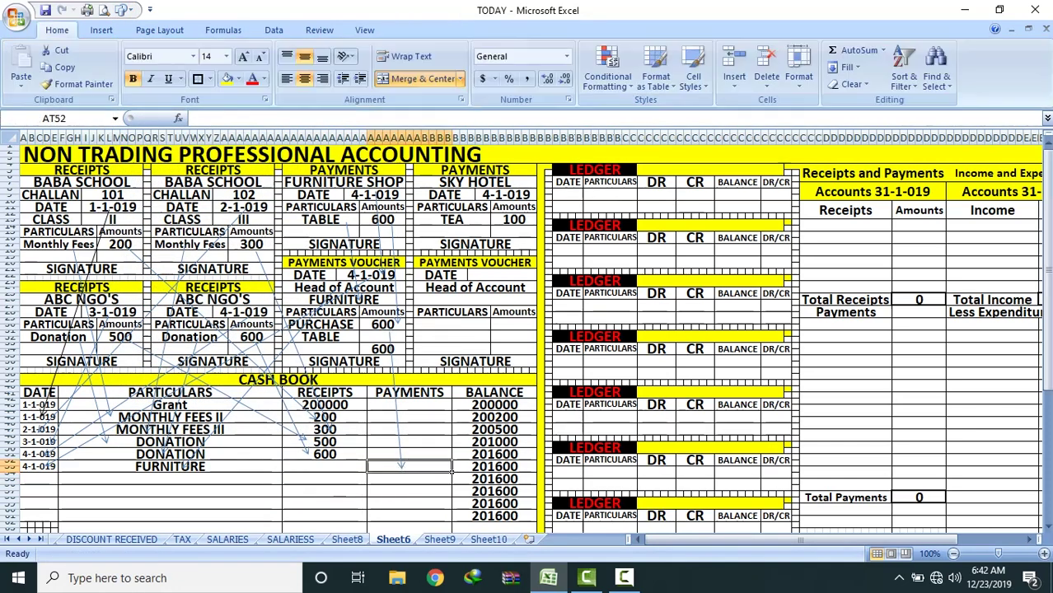
{"action": "type", "text": "600"}
{"action": "key", "text": "Return"}
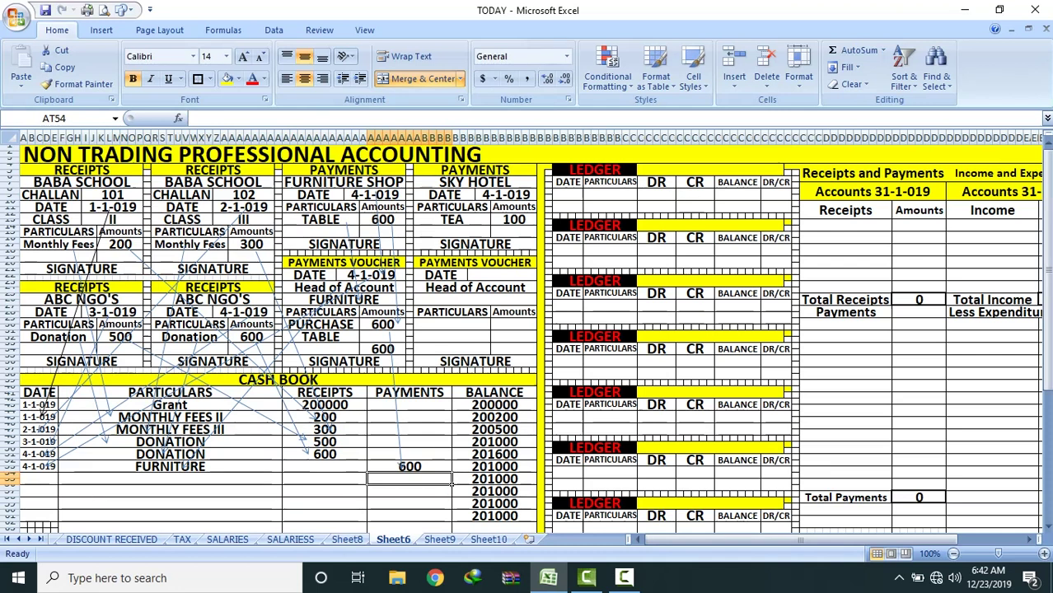
{"action": "left_click", "coordinate": [531, 467]}
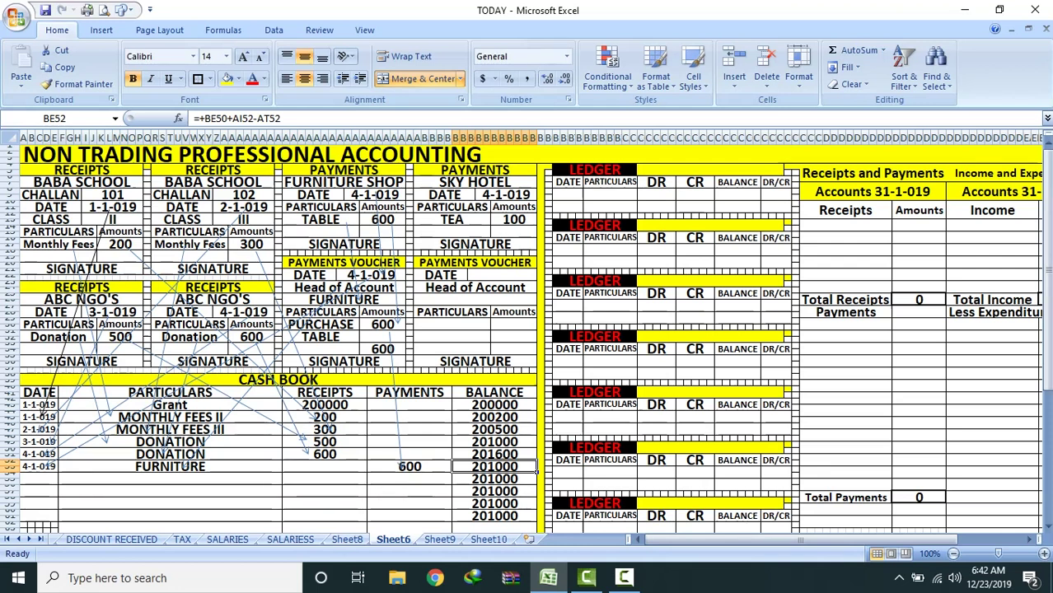
Step: Change the date of the SKY HOTEL payment to 5-1-019
{"action": "left_click", "coordinate": [506, 195]}
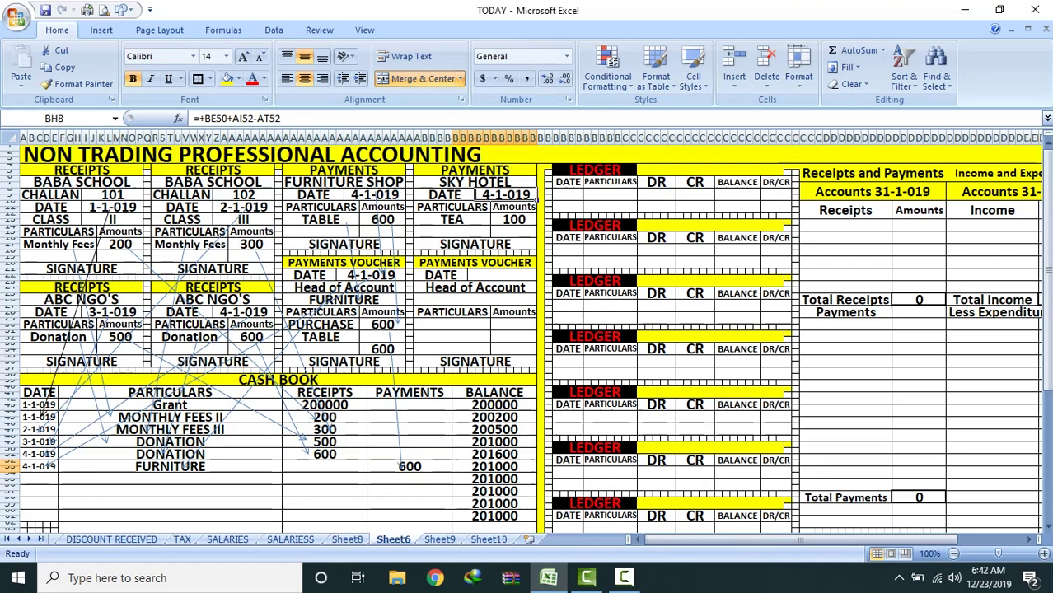
{"action": "type", "text": "5-1-019"}
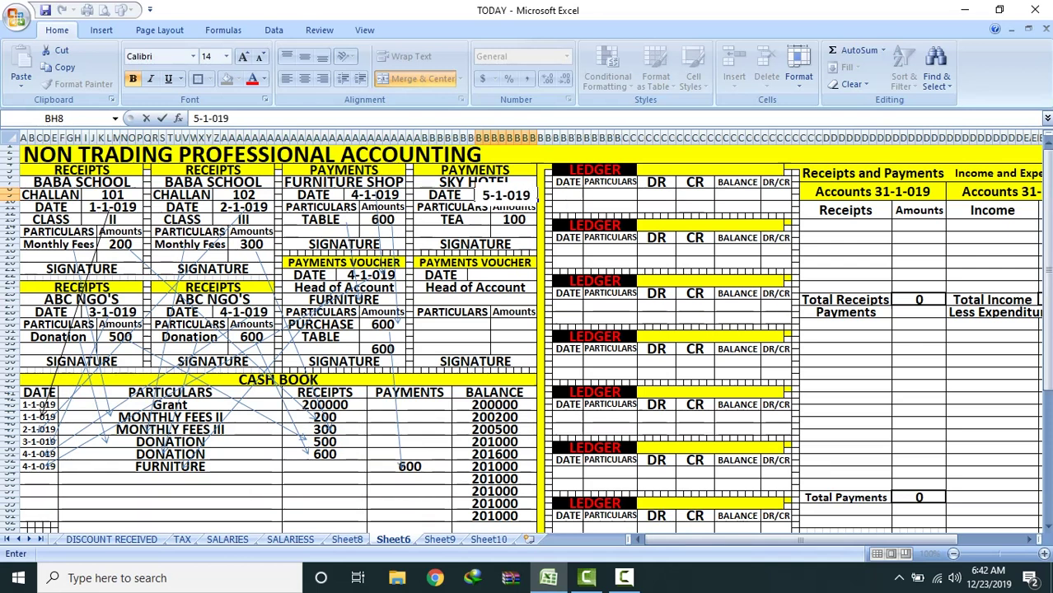
{"action": "left_click", "coordinate": [475, 299]}
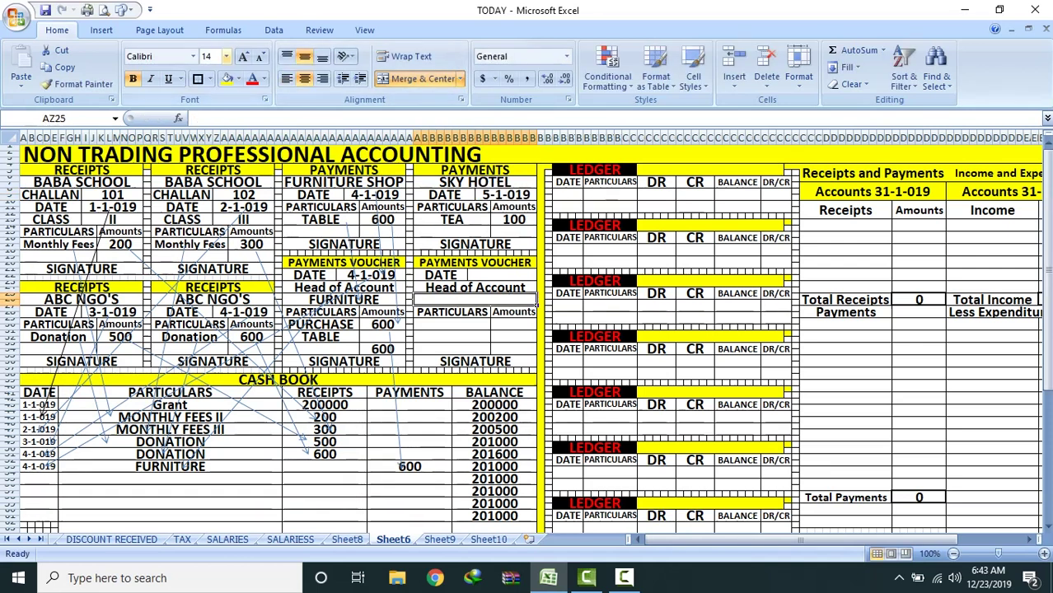
Step: Draw a straight arrow from the SKY HOTEL payment's date to the seventh cash book DATE row and enter 5-1-019 there
{"action": "left_click", "coordinate": [490, 222]}
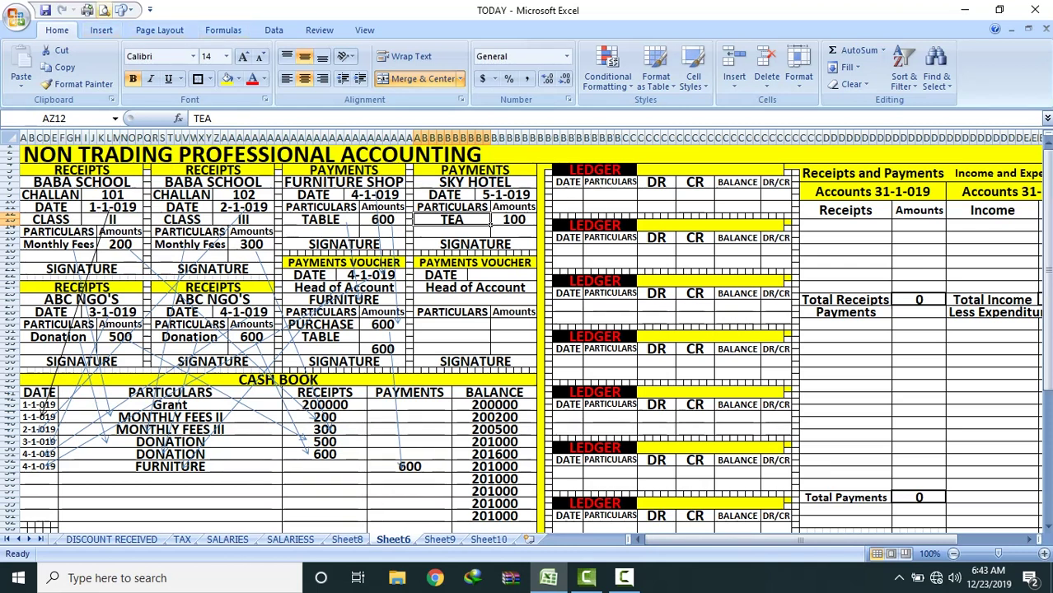
{"action": "left_click", "coordinate": [123, 10]}
{"action": "left_click", "coordinate": [152, 42]}
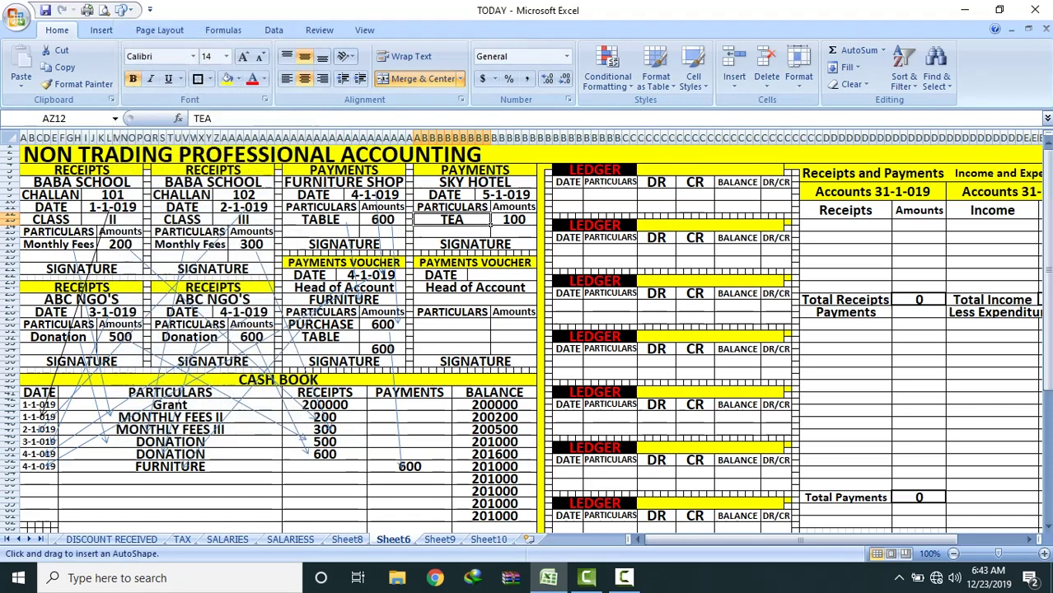
{"action": "left_click_drag", "start_coordinate": [21, 518], "coordinate": [33, 479]}
{"action": "left_click", "coordinate": [46, 480]}
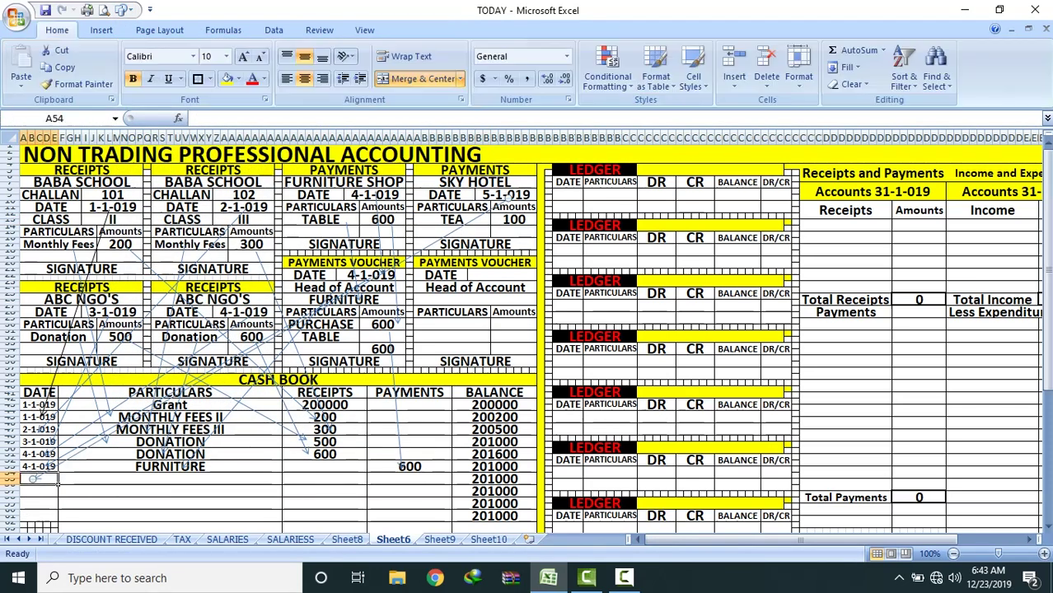
{"action": "type", "text": "5-1-019"}
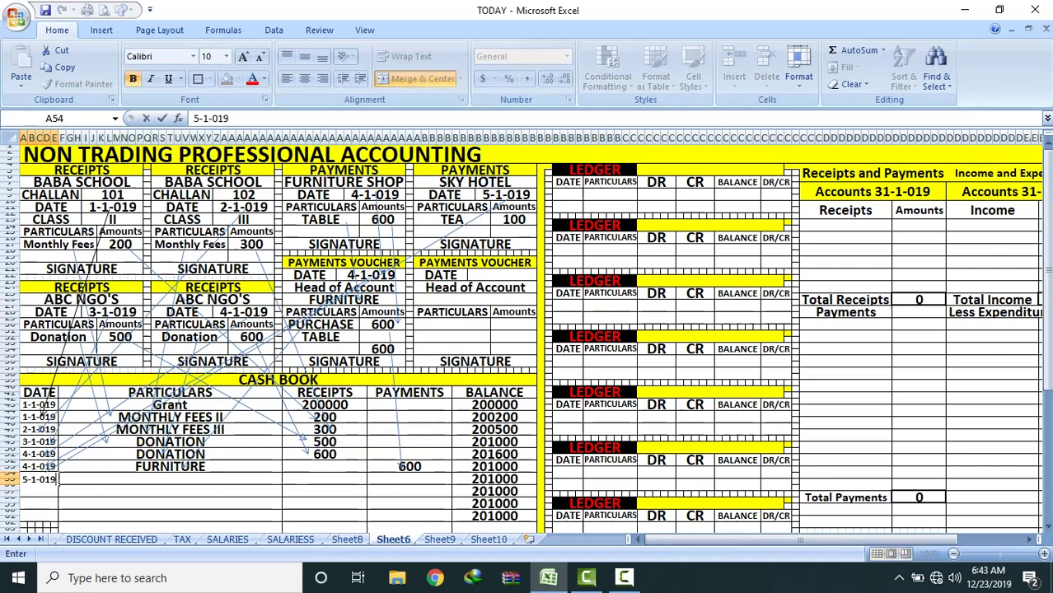
{"action": "left_click", "coordinate": [280, 505]}
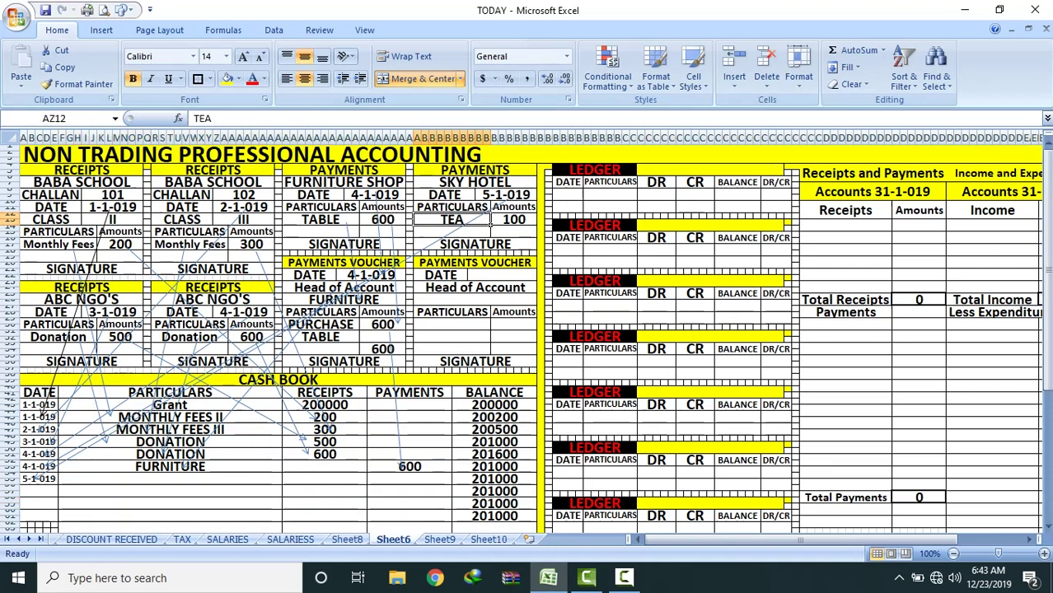
Step: Replace the SKY HOTEL date's cash book arrow with a straight arrow to the second voucher's DATE, and enter 5-1-019 there
{"action": "left_click", "coordinate": [449, 235]}
{"action": "key", "text": "Delete"}
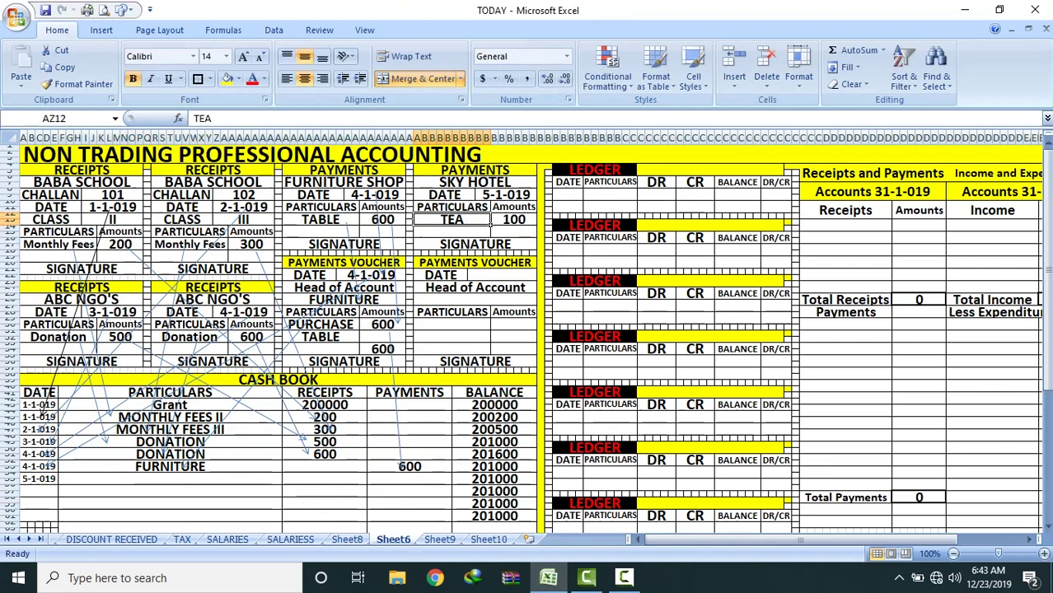
{"action": "left_click", "coordinate": [122, 9]}
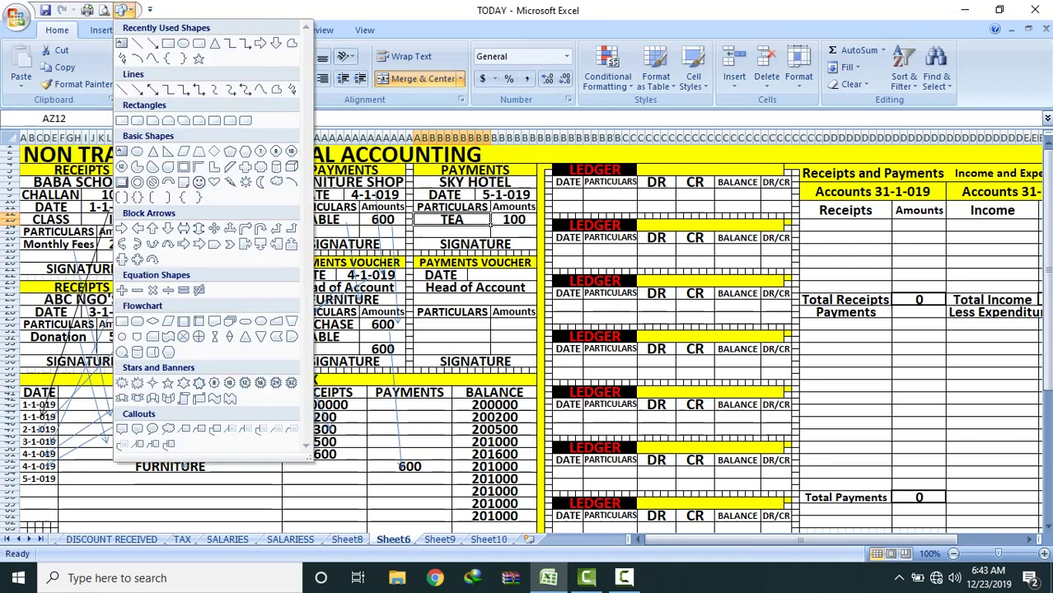
{"action": "left_click", "coordinate": [153, 43]}
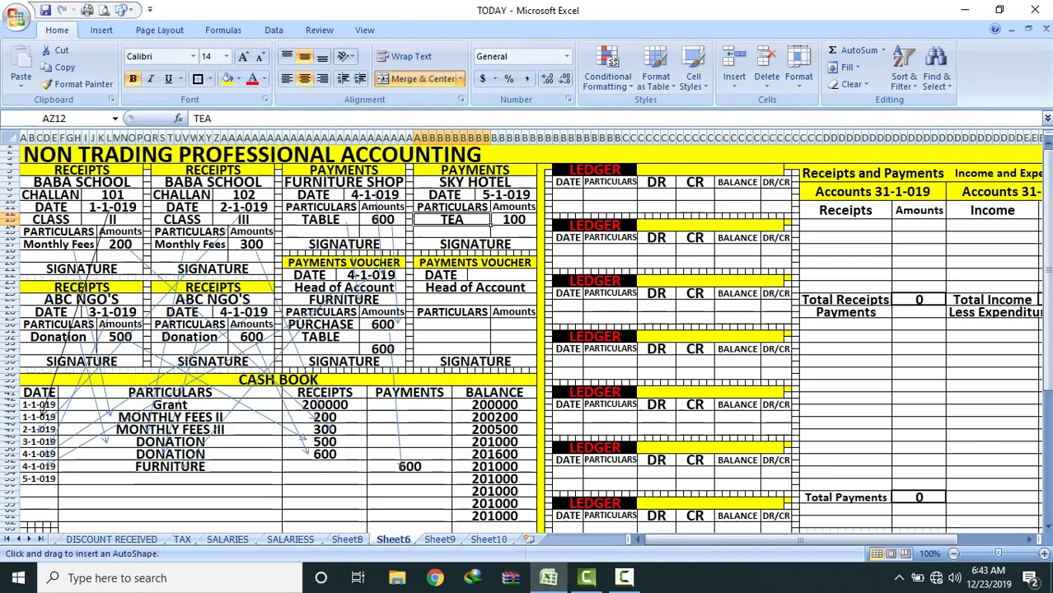
{"action": "left_click_drag", "start_coordinate": [518, 196], "coordinate": [523, 274]}
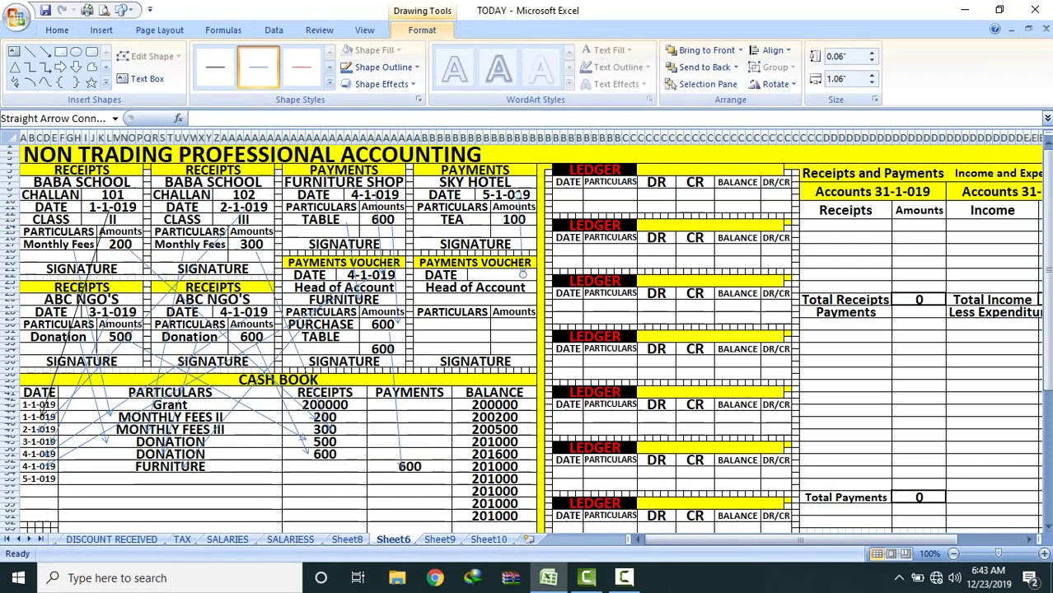
{"action": "left_click", "coordinate": [523, 275]}
{"action": "type", "text": "5-1-019"}
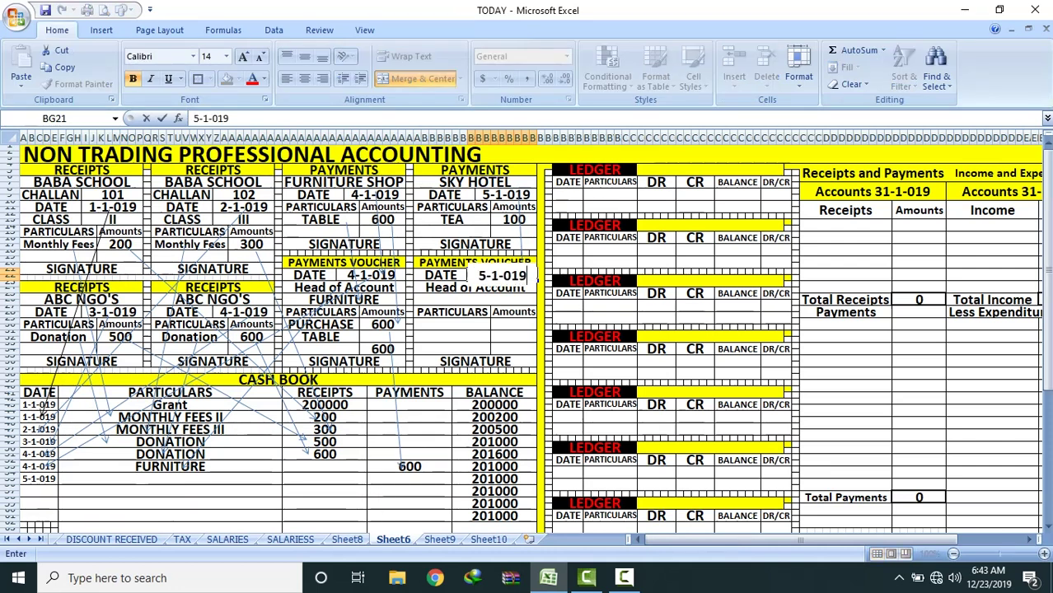
{"action": "left_click", "coordinate": [451, 324]}
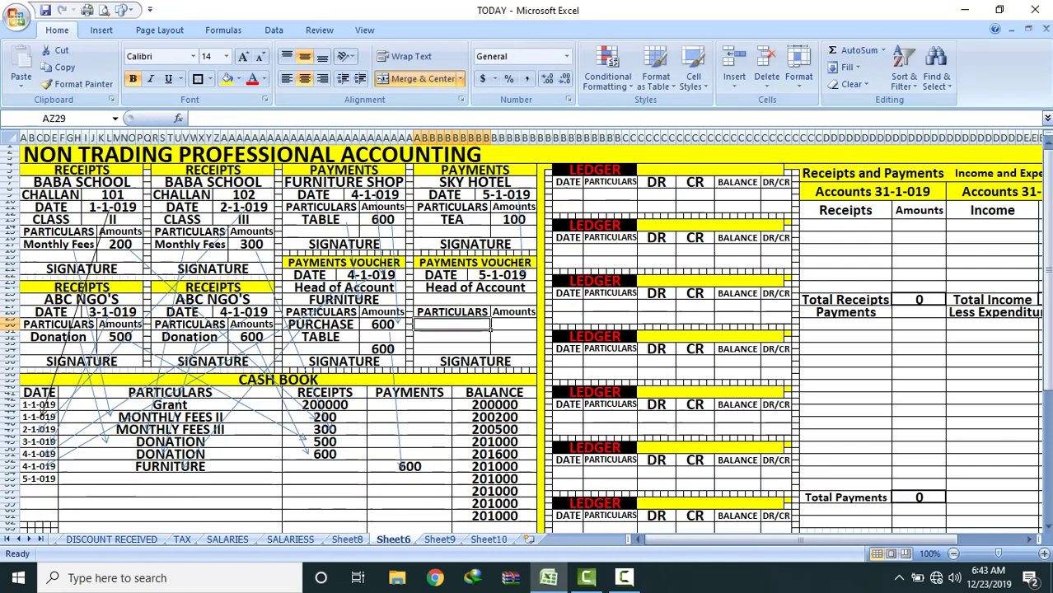
Step: Draw a straight arrow from the SKY HOTEL payment's TEA to the second voucher's Head of Account and enter ENTERTAINMENT there
{"action": "left_click", "coordinate": [489, 221]}
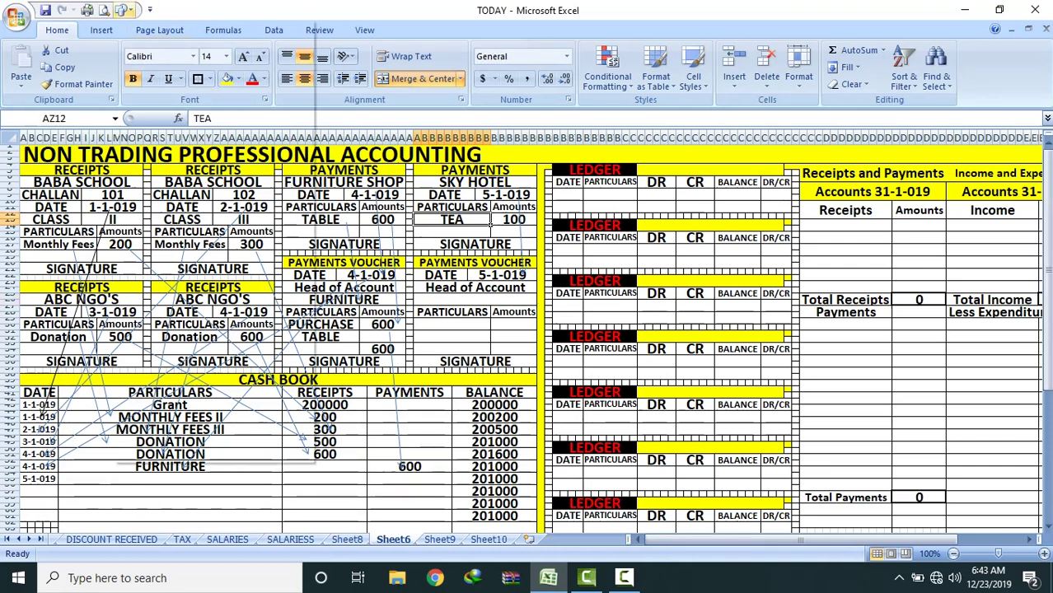
{"action": "left_click", "coordinate": [122, 9]}
{"action": "left_click", "coordinate": [153, 43]}
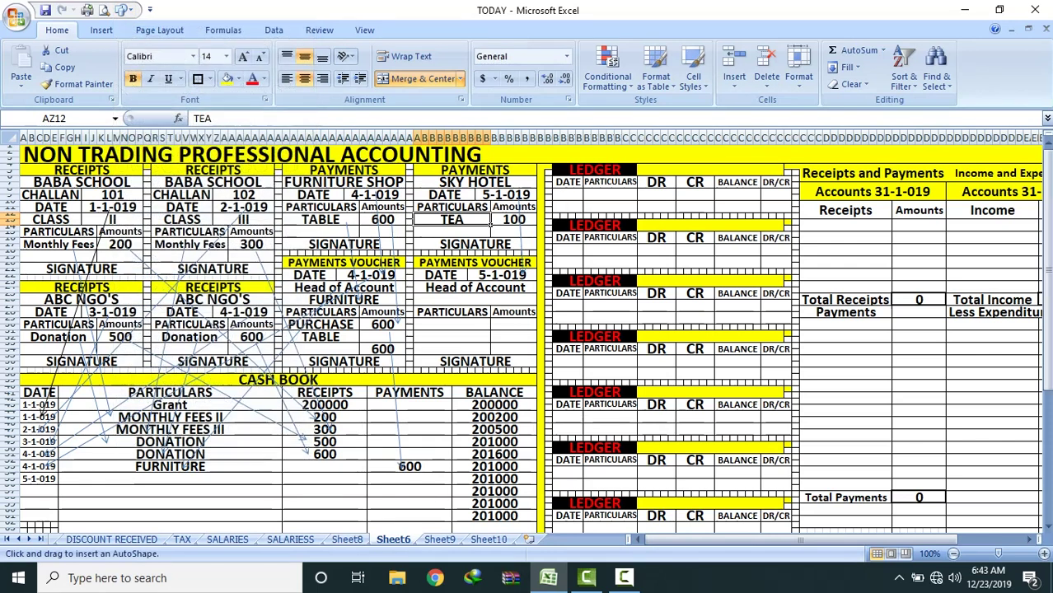
{"action": "left_click_drag", "start_coordinate": [491, 223], "coordinate": [491, 296]}
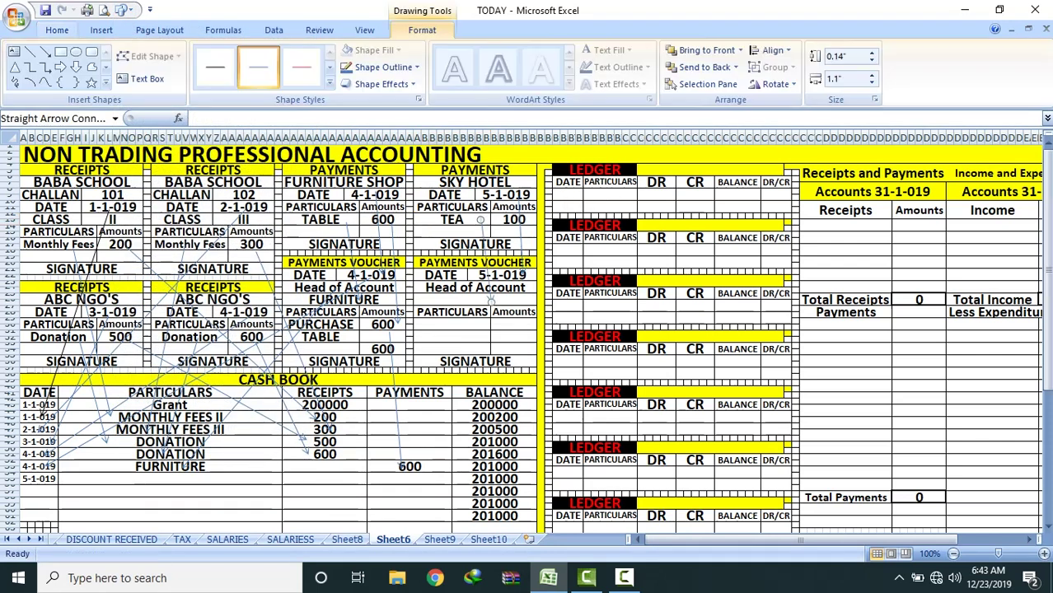
{"action": "left_click", "coordinate": [537, 304]}
{"action": "type", "text": "ENTERTAI"}
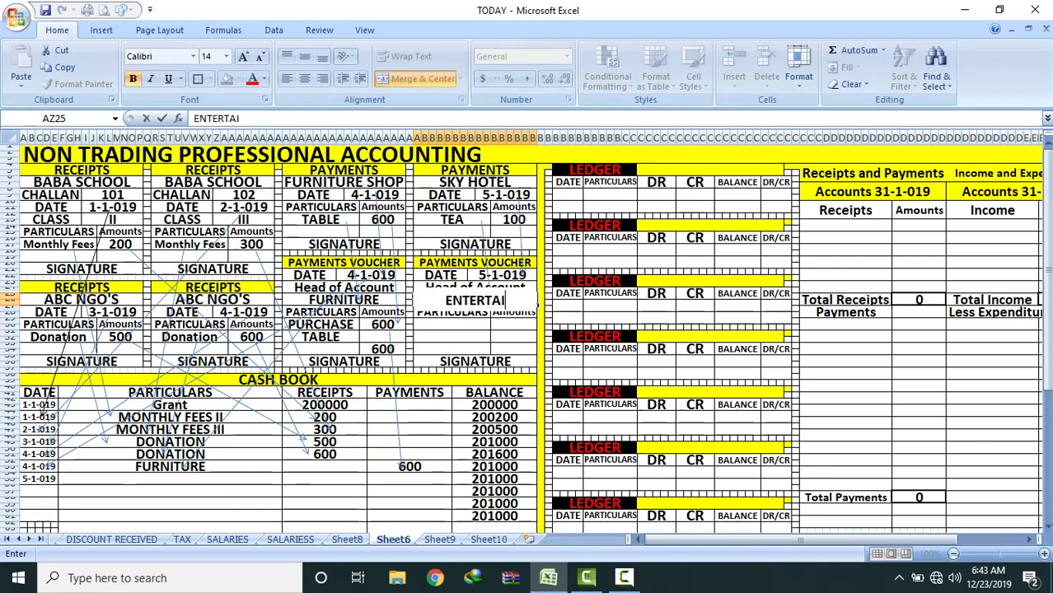
{"action": "type", "text": "NMENT"}
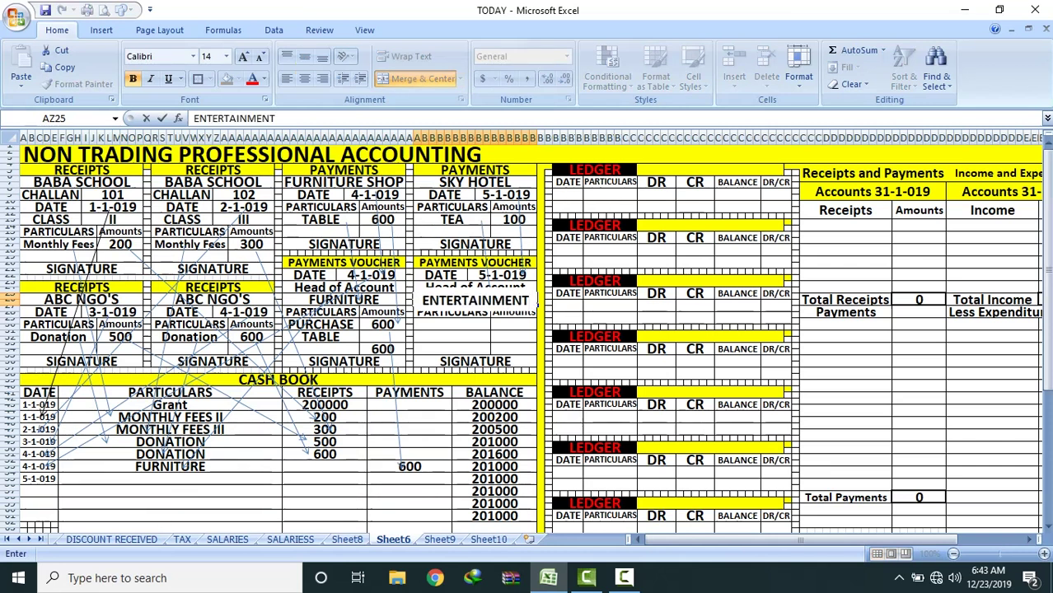
Step: Enter PURCHASE and TEA in the first two PARTICULARS rows of the second payment voucher
{"action": "left_click", "coordinate": [492, 326]}
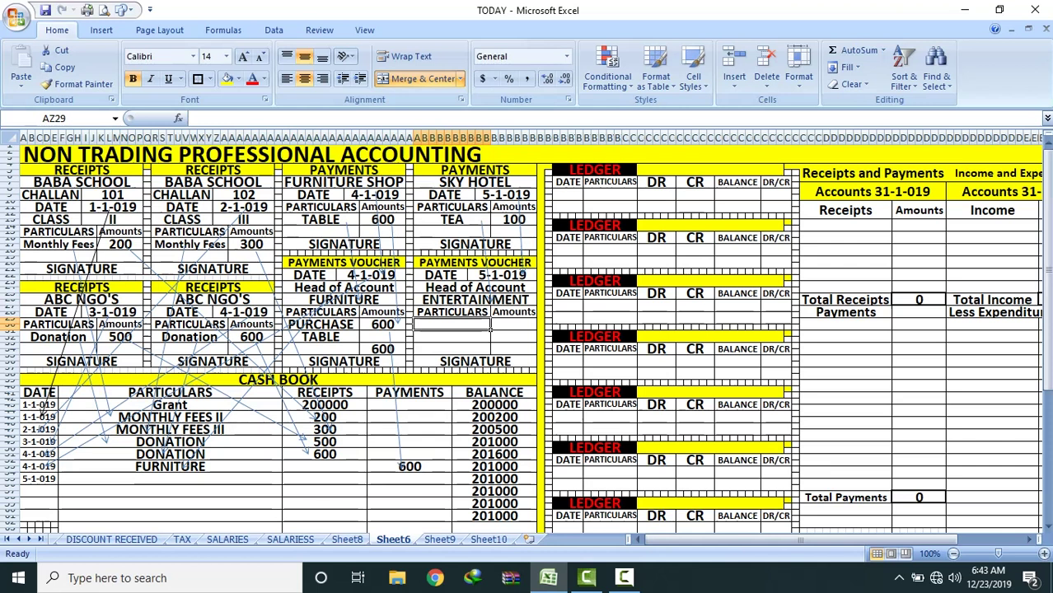
{"action": "type", "text": "PURCHASE TEA"}
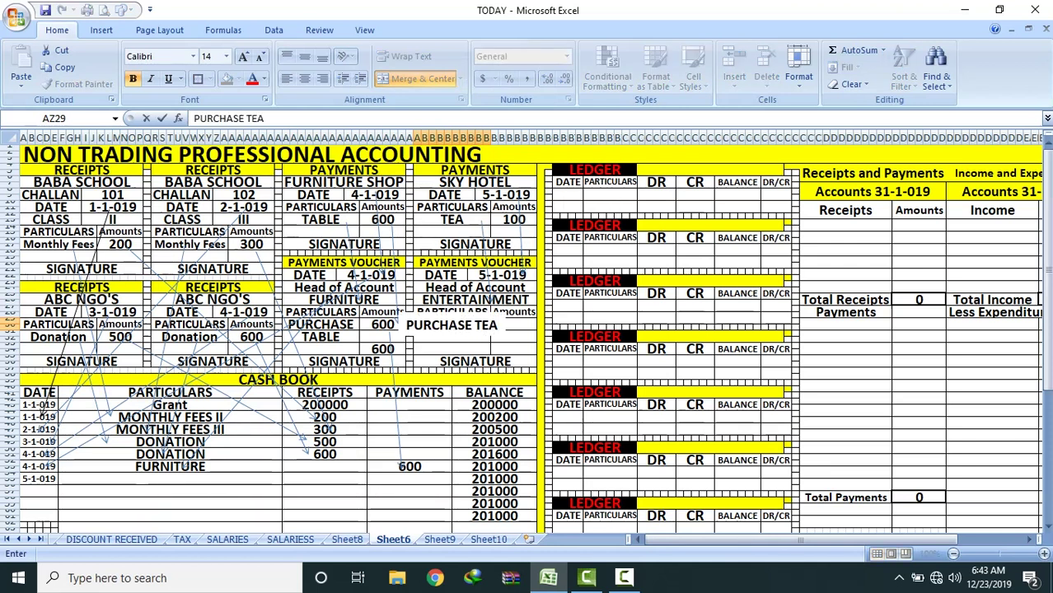
{"action": "left_click", "coordinate": [408, 405]}
{"action": "left_click", "coordinate": [489, 327]}
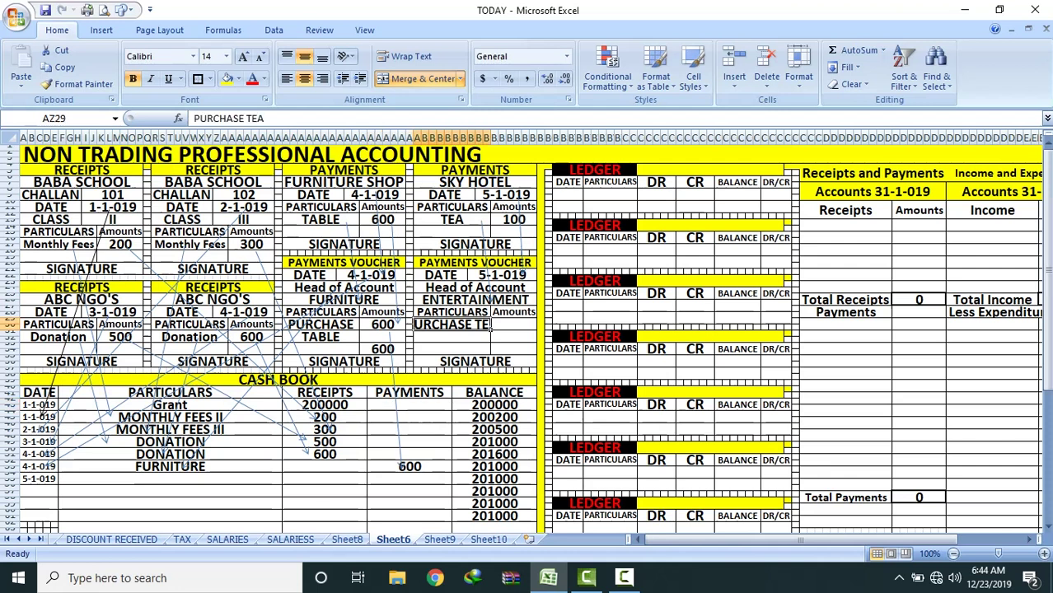
{"action": "double_click", "coordinate": [491, 325]}
{"action": "key", "text": "BackSpace"}
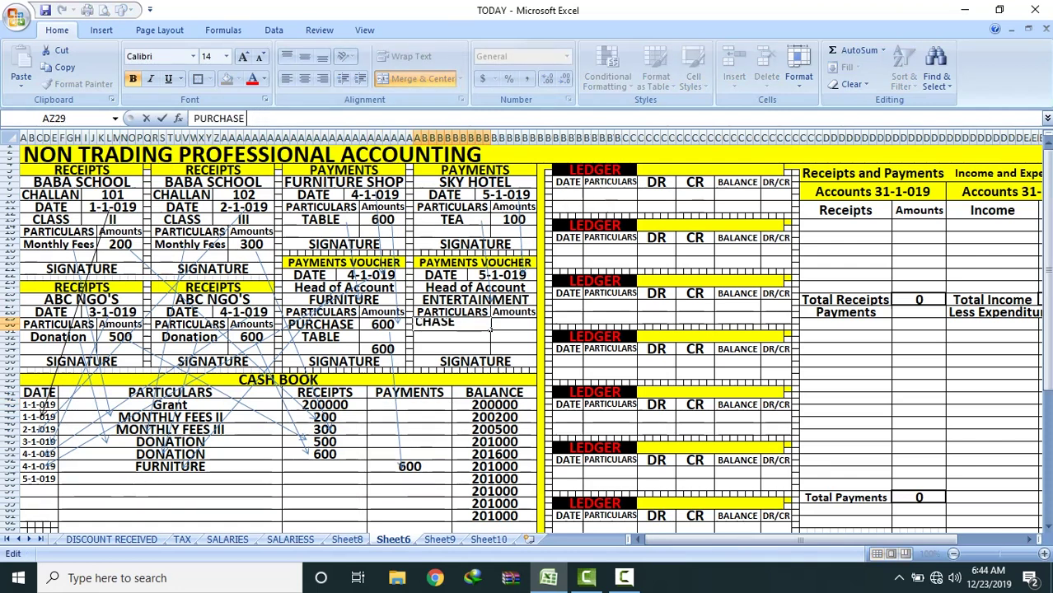
{"action": "key", "text": "Return"}
{"action": "type", "text": "TEA"}
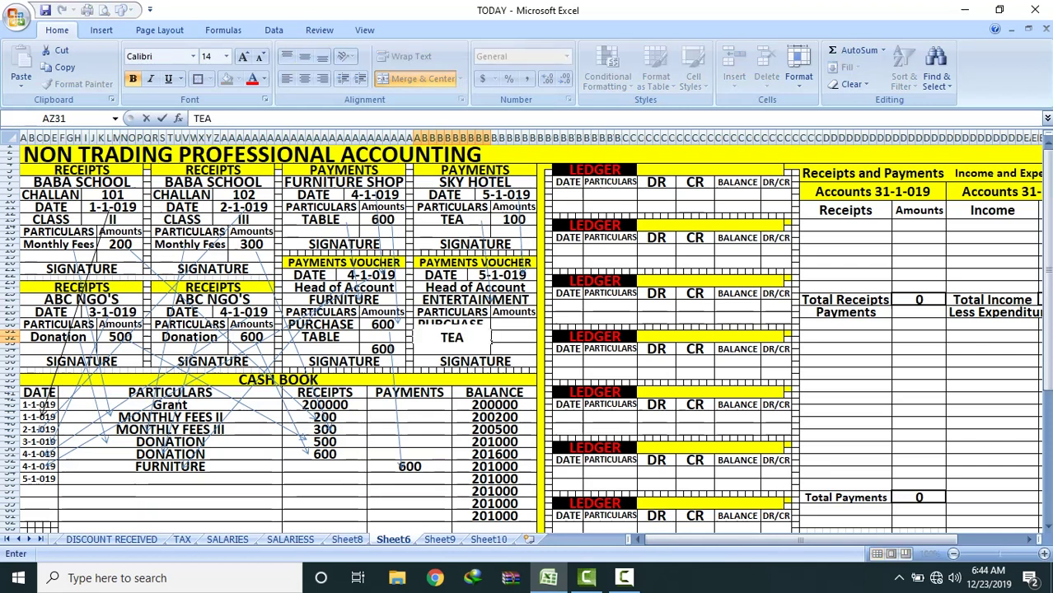
{"action": "left_click", "coordinate": [402, 467]}
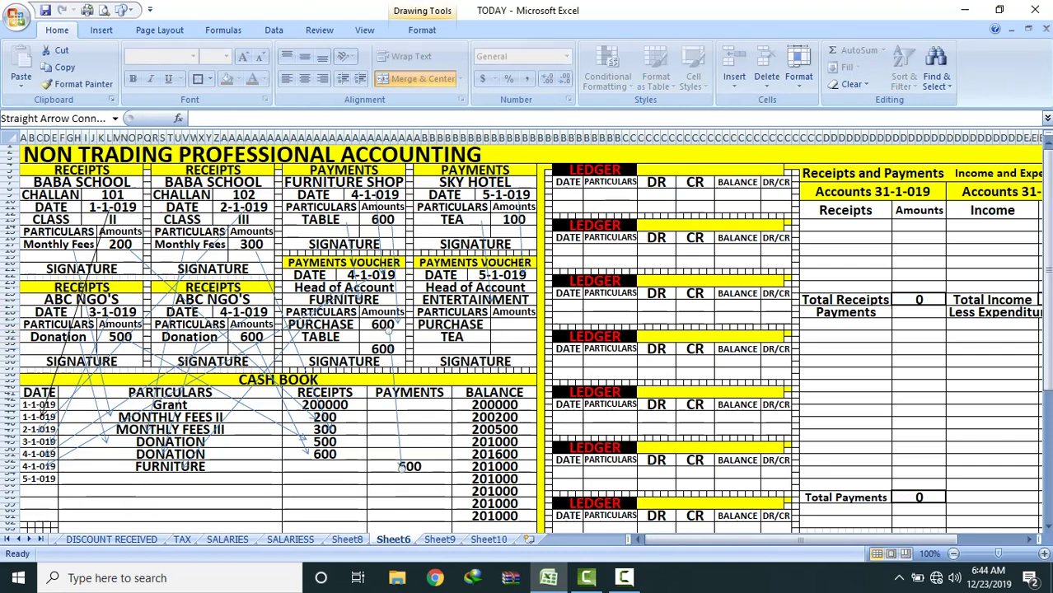
Step: Draw a straight arrow from the SKY HOTEL payment's amount to the second voucher's first Amounts row and enter 100 there
{"action": "left_click", "coordinate": [124, 10]}
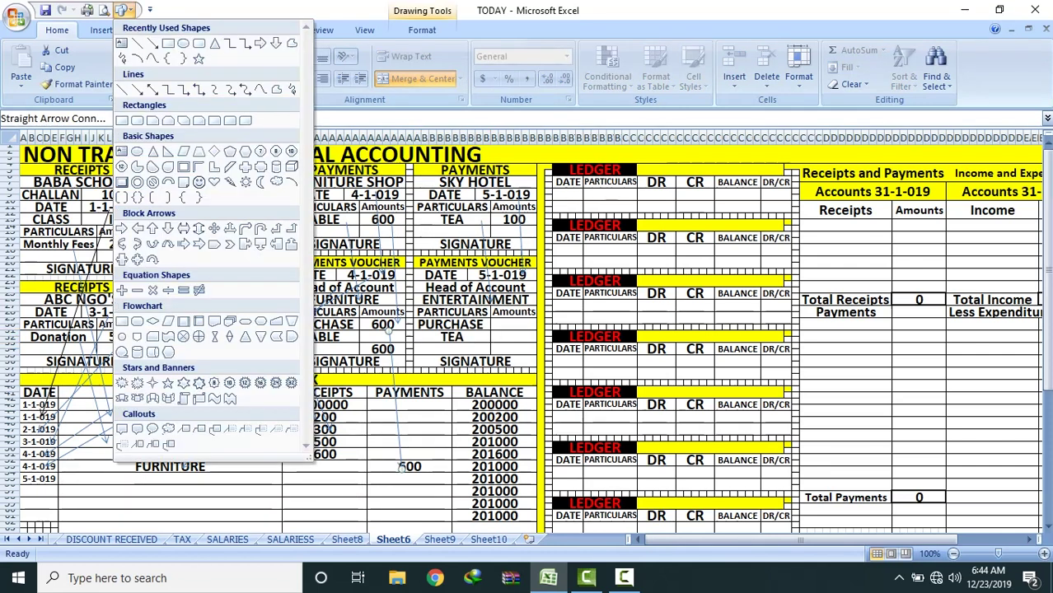
{"action": "left_click", "coordinate": [153, 43]}
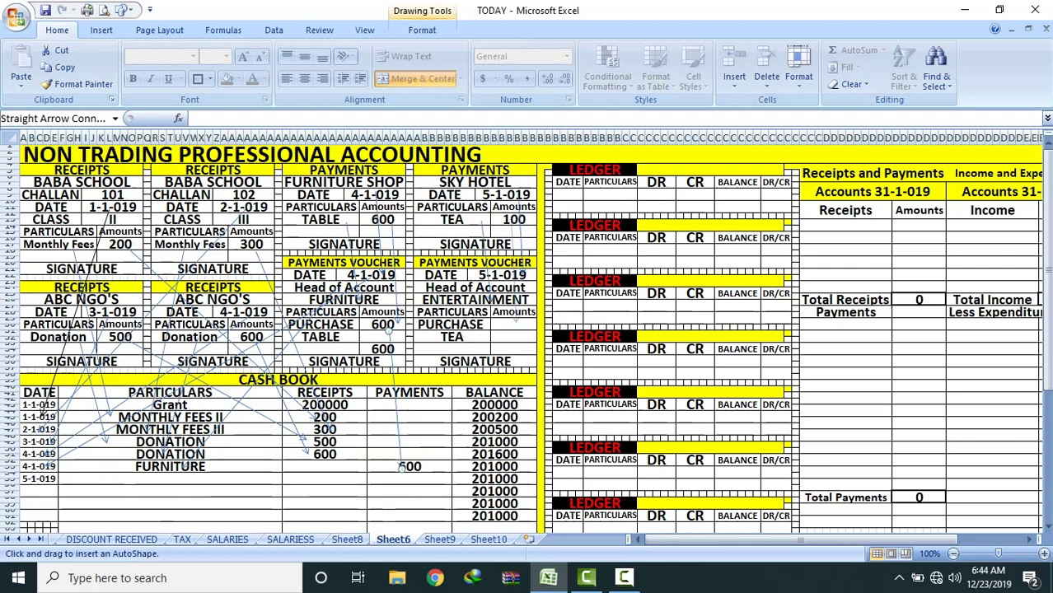
{"action": "left_click_drag", "start_coordinate": [514, 218], "coordinate": [515, 324]}
{"action": "left_click", "coordinate": [515, 325]}
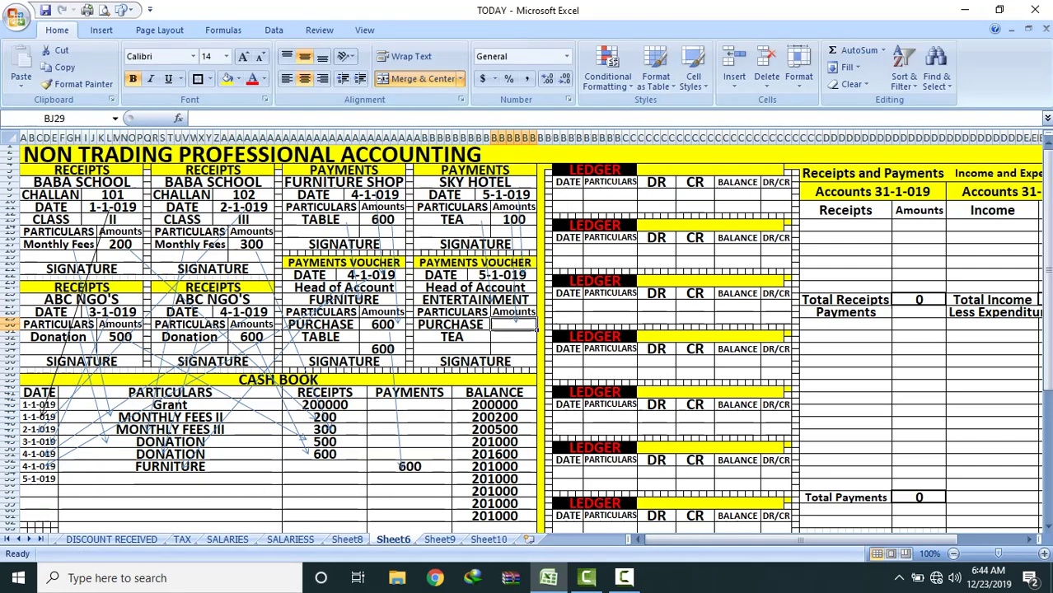
{"action": "type", "text": "100"}
{"action": "key", "text": "Return"}
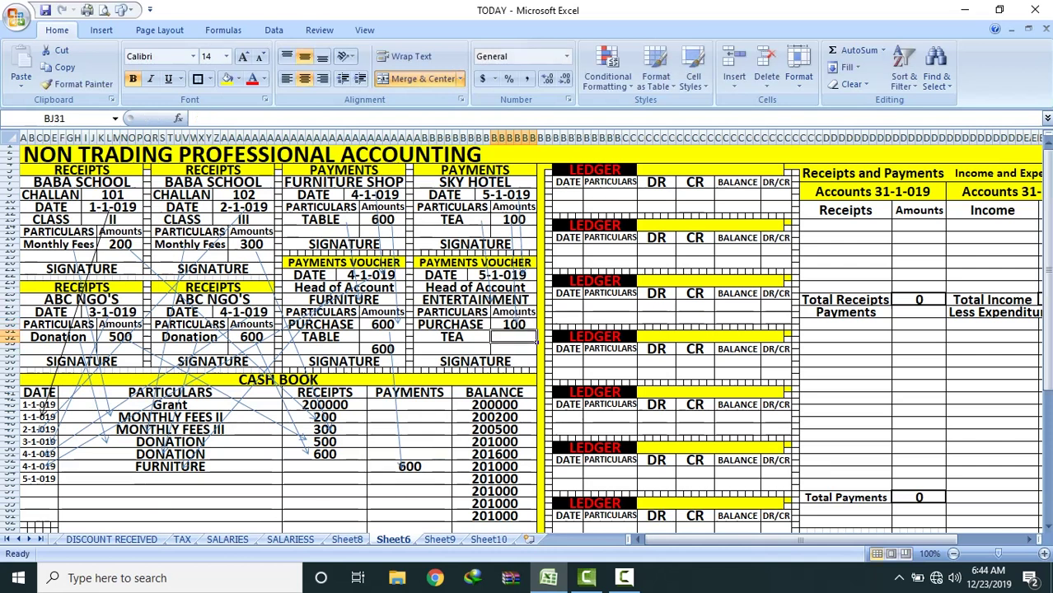
Step: Highlight the SKY HOTEL payment and its payment voucher in turn to compare their entries before posting to the cash book
{"action": "left_click_drag", "start_coordinate": [474, 171], "coordinate": [536, 236]}
{"action": "left_click_drag", "start_coordinate": [474, 263], "coordinate": [536, 341]}
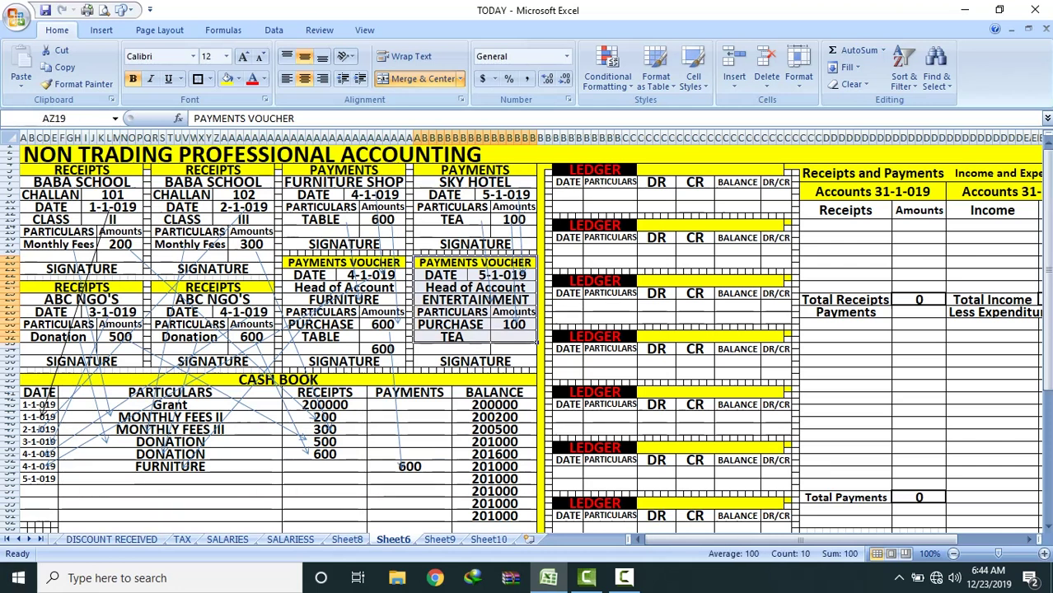
{"action": "left_click", "coordinate": [51, 491]}
{"action": "left_click_drag", "start_coordinate": [415, 275], "coordinate": [536, 354]}
{"action": "left_click", "coordinate": [169, 491]}
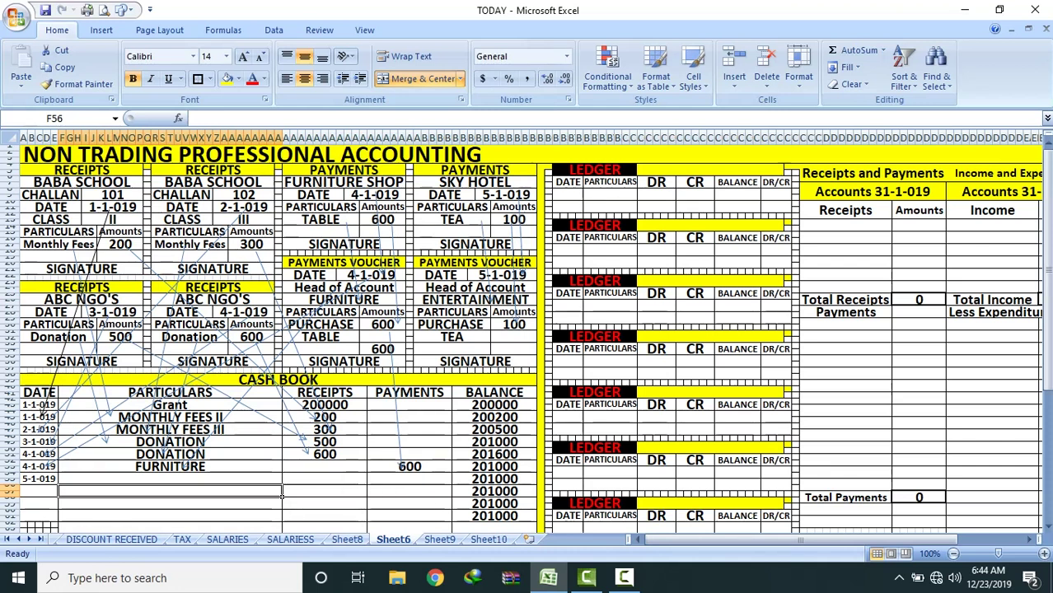
Step: Draw a straight arrow from the second voucher's date to the cash book and adjust it to end at the seventh DATE row
{"action": "left_click", "coordinate": [159, 30]}
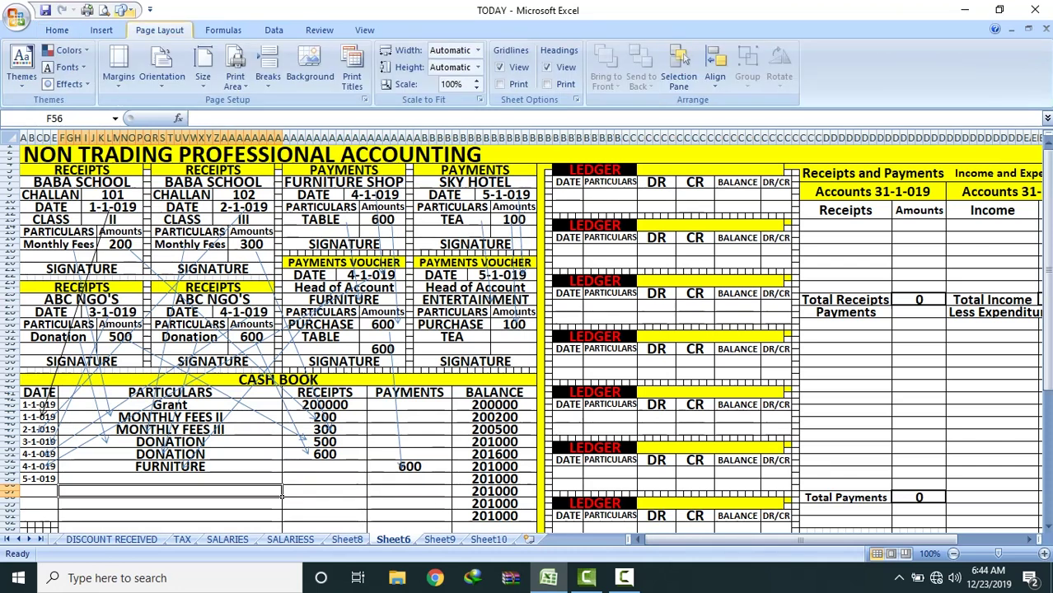
{"action": "left_click", "coordinate": [124, 9]}
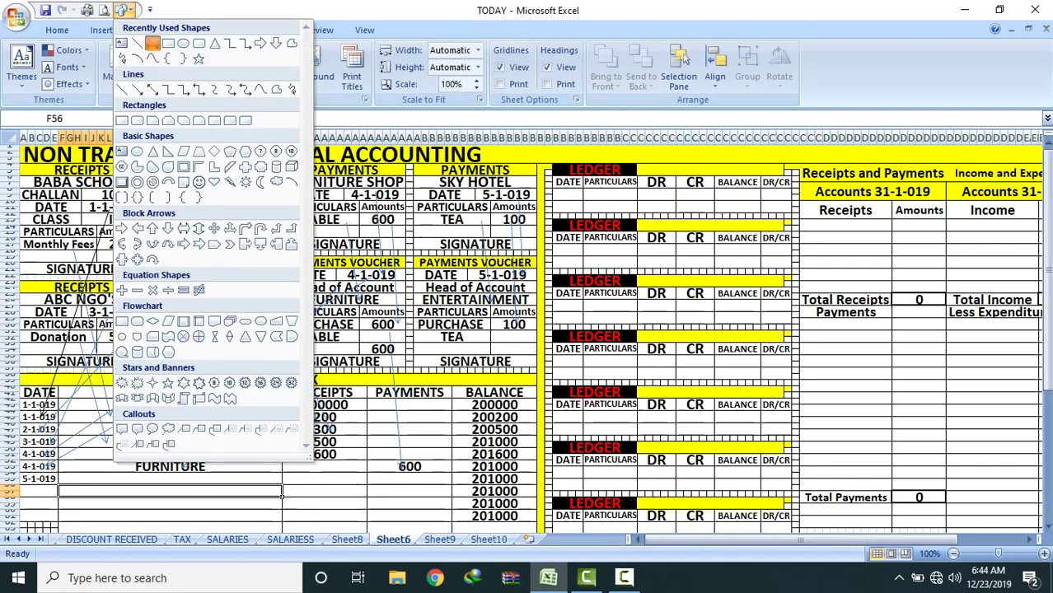
{"action": "left_click", "coordinate": [153, 43]}
{"action": "left_click", "coordinate": [57, 30]}
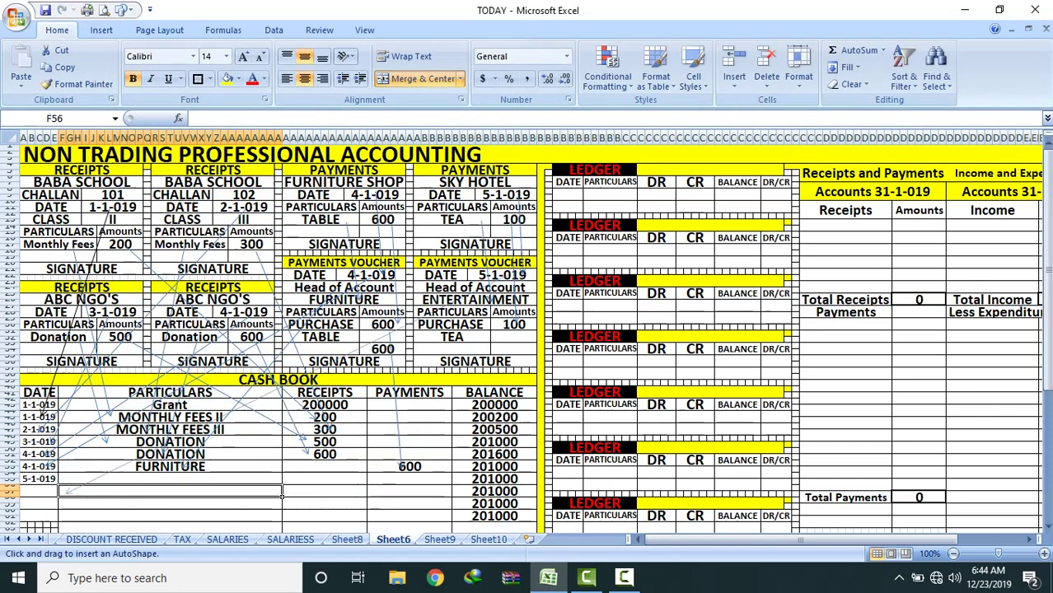
{"action": "left_click_drag", "start_coordinate": [66, 493], "coordinate": [45, 493]}
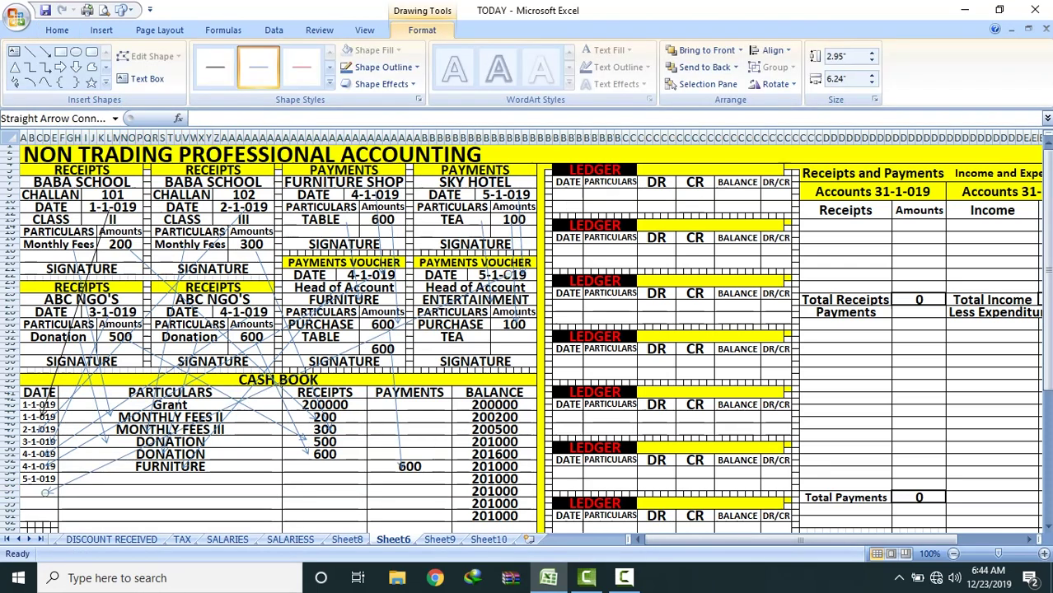
{"action": "left_click_drag", "start_coordinate": [90, 471], "coordinate": [92, 457]}
{"action": "left_click", "coordinate": [169, 479]}
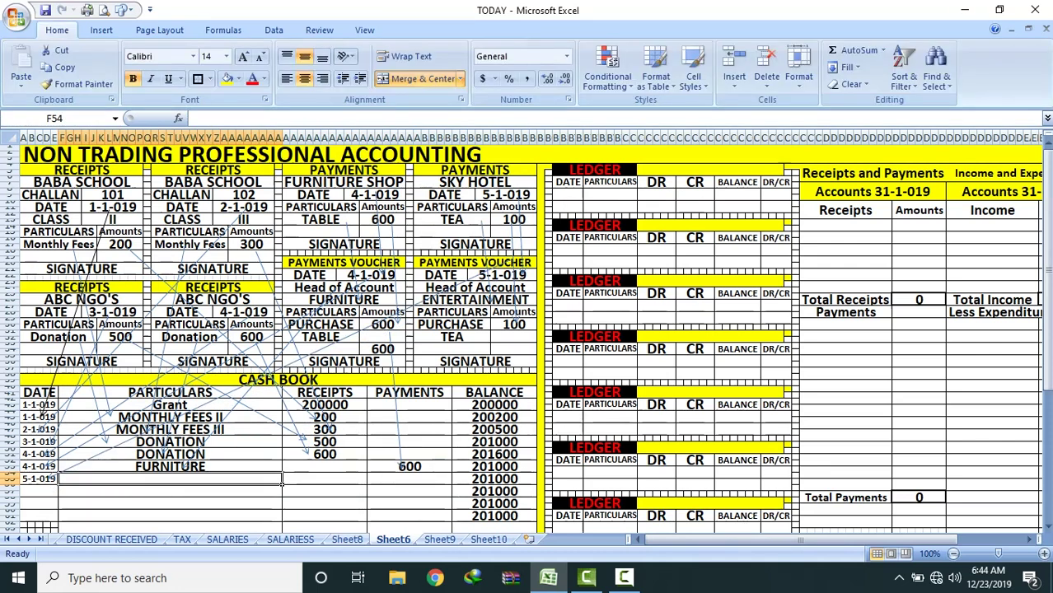
Step: Draw a straight arrow from the second voucher's Head of Account to the seventh cash book PARTICULARS row and enter ENTERTAINMENT there
{"action": "left_click", "coordinate": [122, 10]}
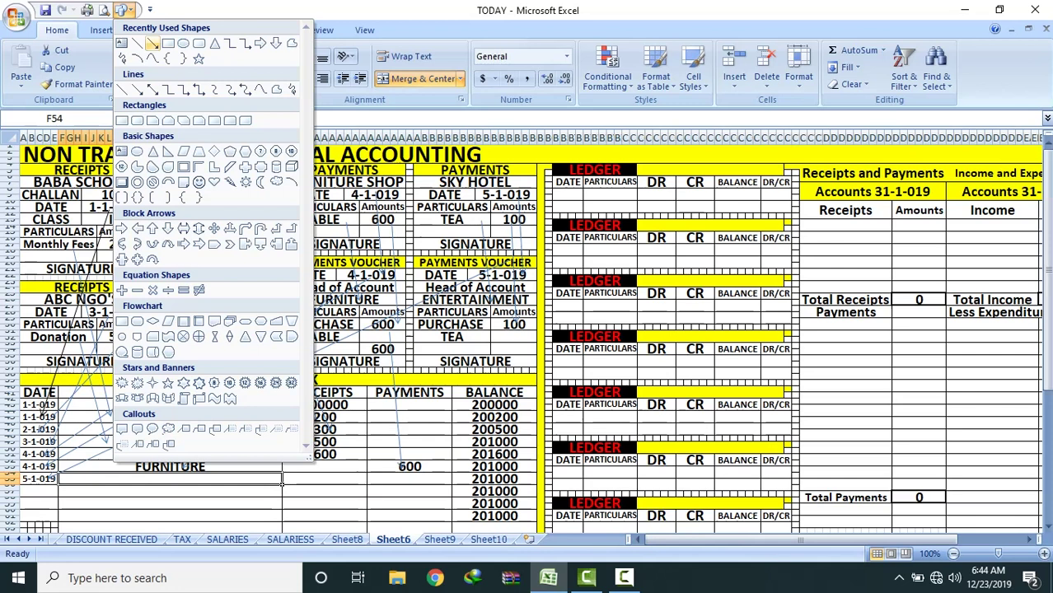
{"action": "left_click", "coordinate": [153, 42]}
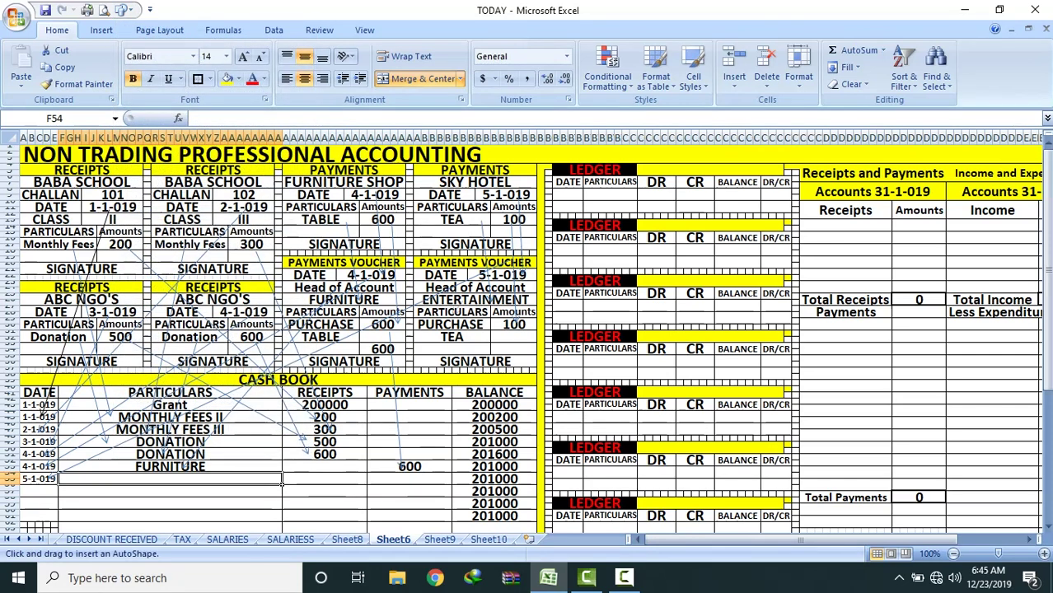
{"action": "left_click_drag", "start_coordinate": [246, 470], "coordinate": [242, 478]}
{"action": "left_click", "coordinate": [242, 479]}
{"action": "type", "text": "EN"}
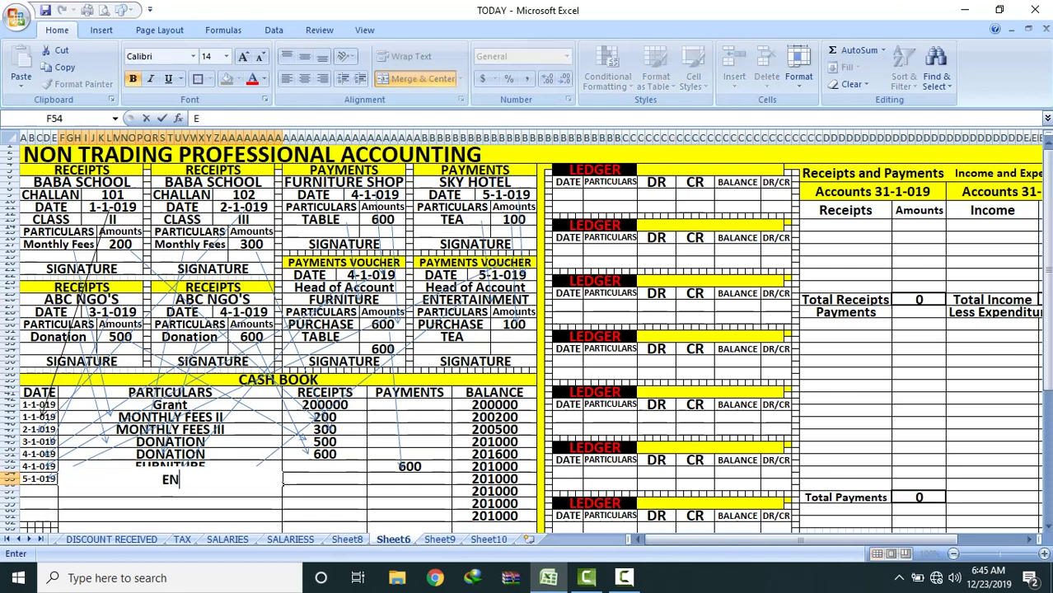
{"action": "type", "text": "TERTAINMENT"}
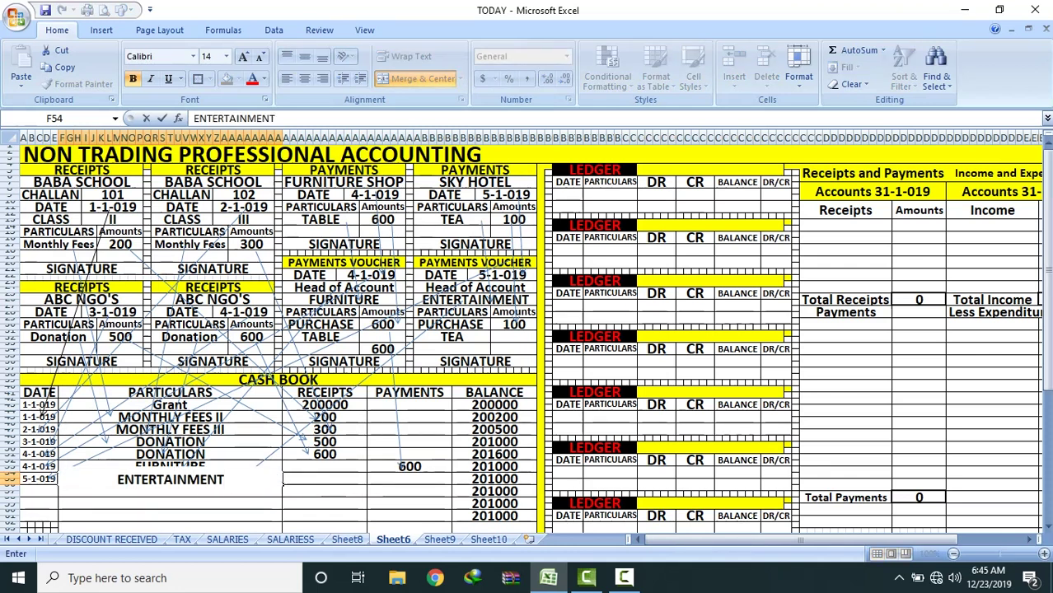
{"action": "left_click", "coordinate": [325, 491]}
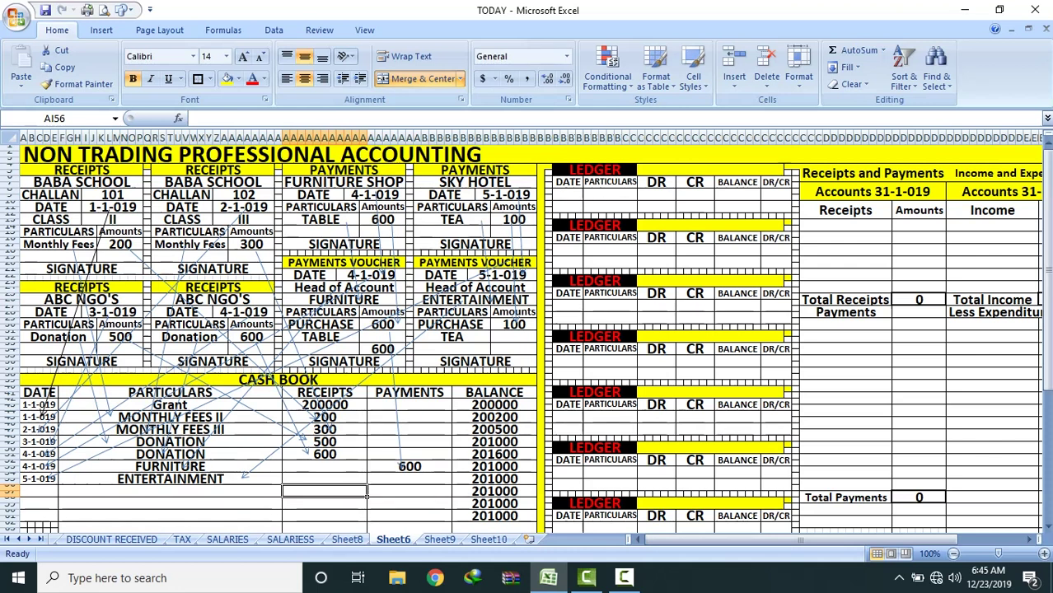
Step: Draw a straight arrow from the second voucher's amount to the seventh cash book PAYMENTS row and enter 100 there
{"action": "left_click", "coordinate": [124, 10]}
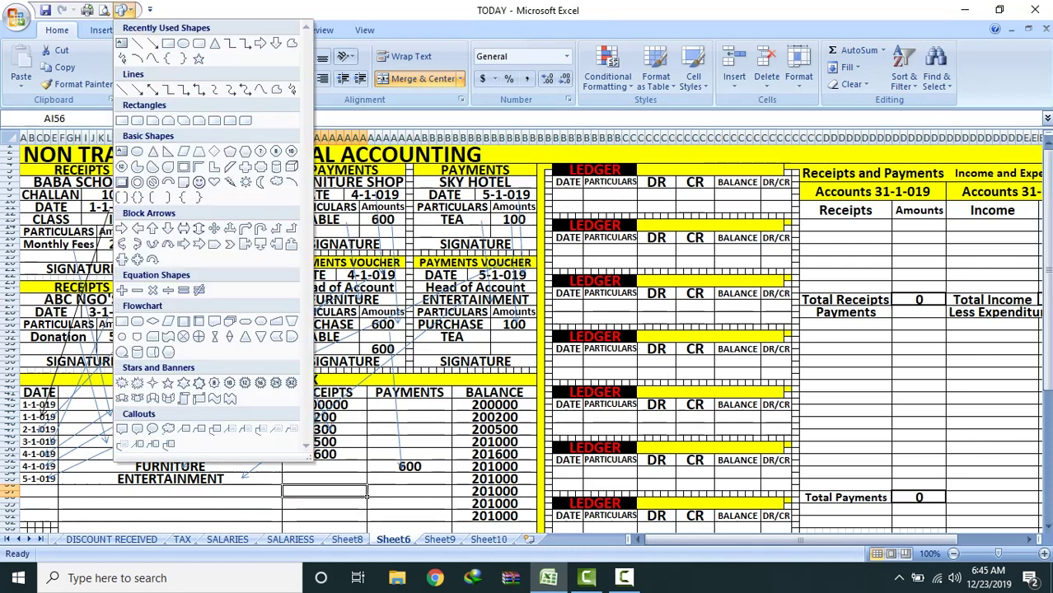
{"action": "left_click", "coordinate": [152, 44]}
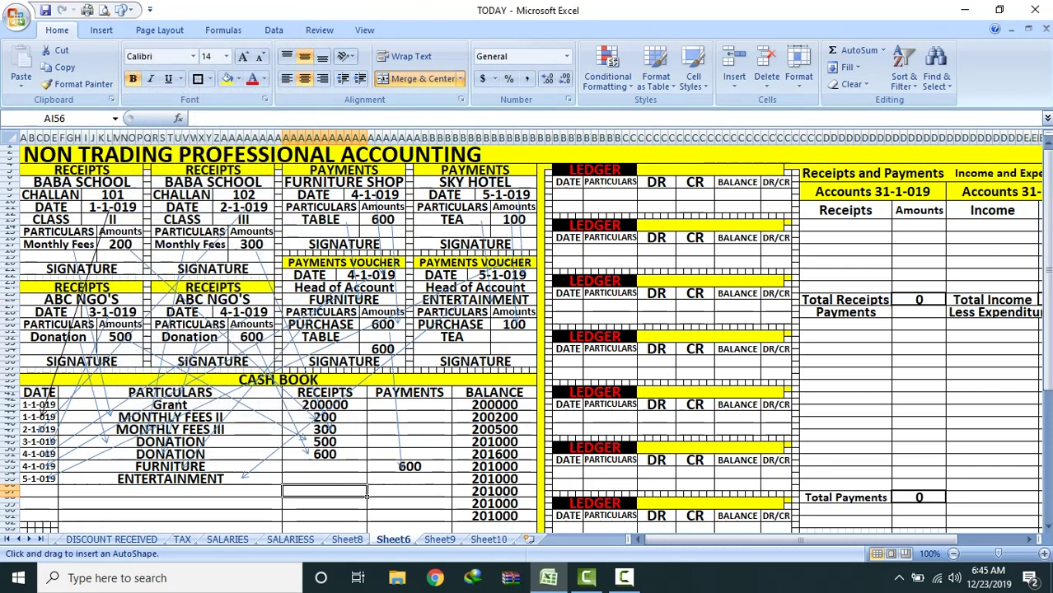
{"action": "left_click_drag", "start_coordinate": [428, 478], "coordinate": [425, 478]}
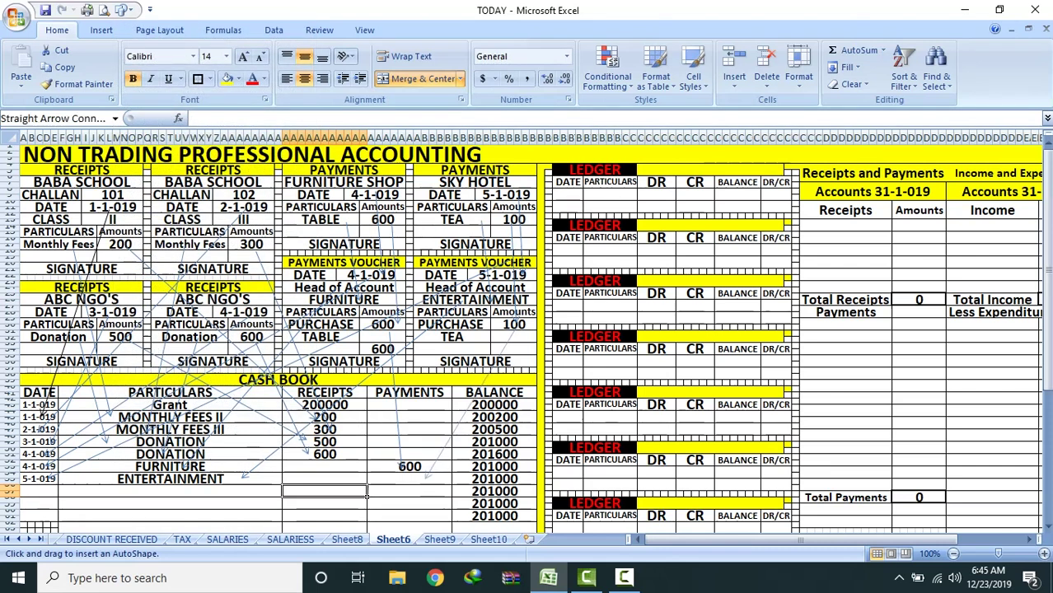
{"action": "left_click", "coordinate": [412, 479]}
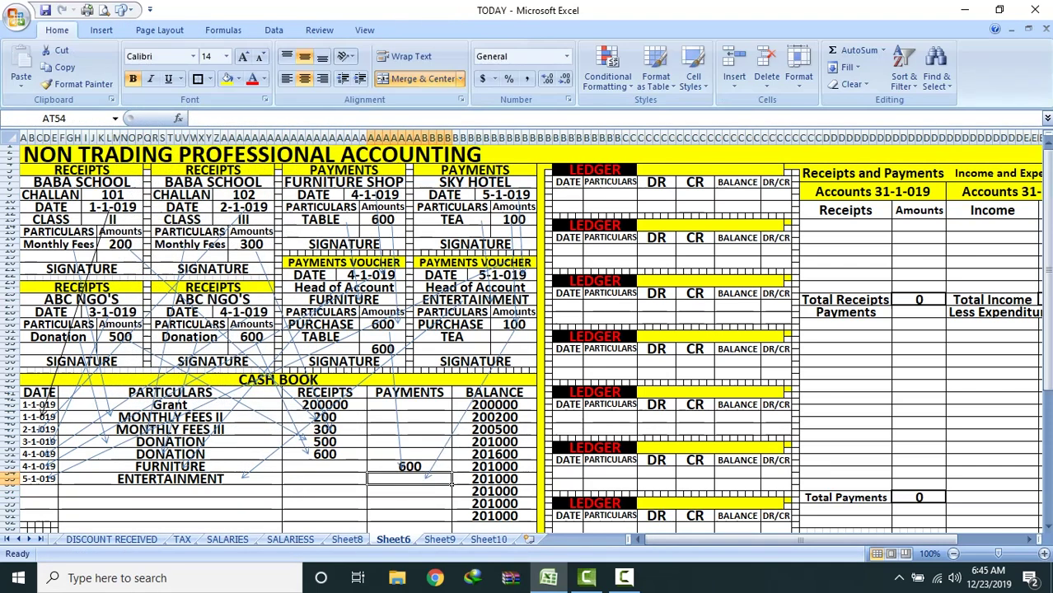
{"action": "type", "text": "100"}
{"action": "key", "text": "Return"}
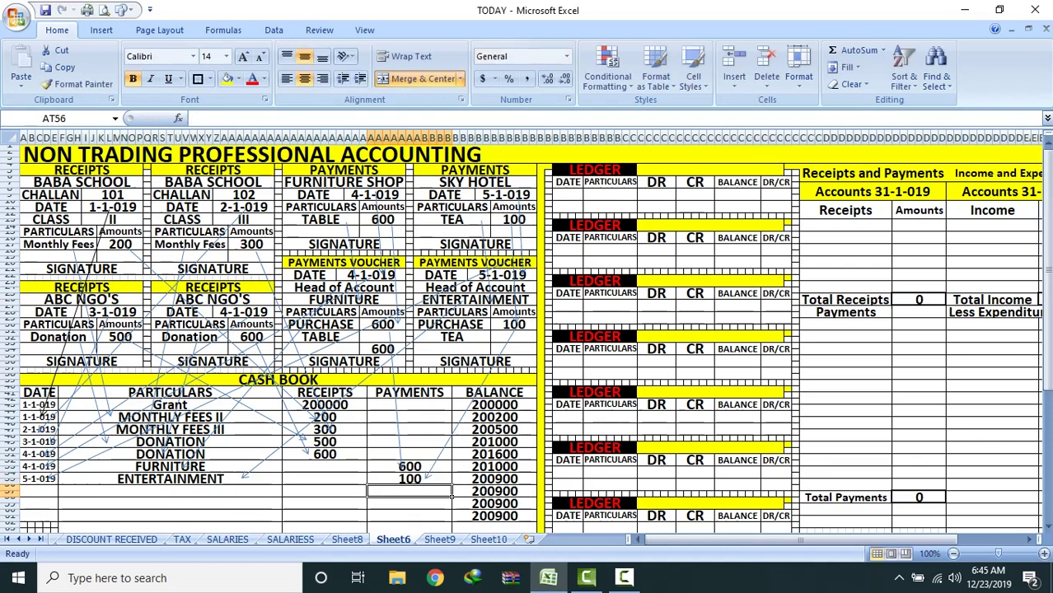
Step: Review the seventh cash book balance, the school receipt entries, and the FURNITURE SHOP payment with its voucher
{"action": "left_click", "coordinate": [535, 484]}
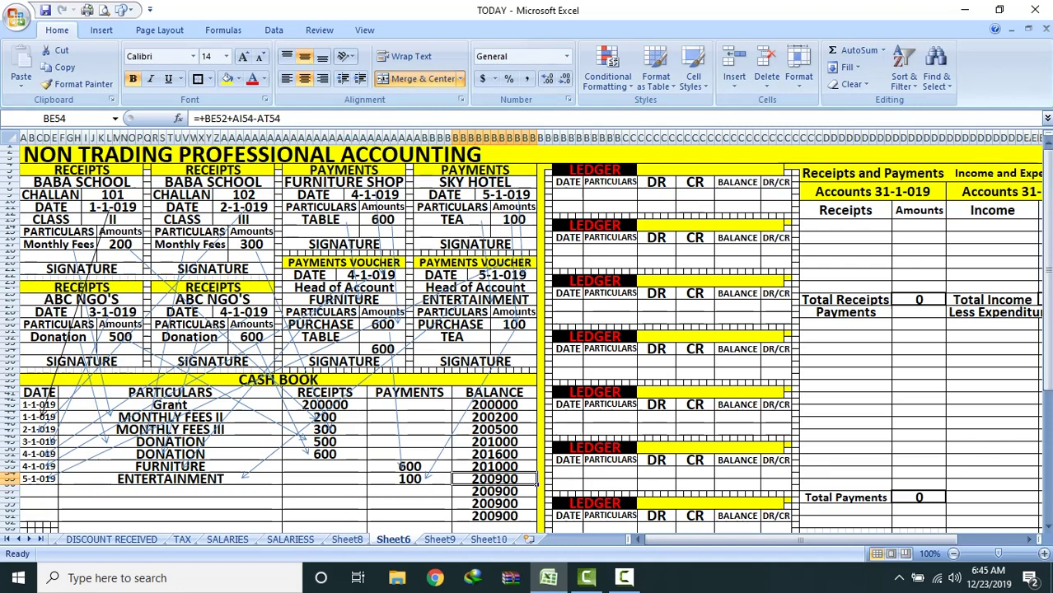
{"action": "left_click", "coordinate": [81, 182]}
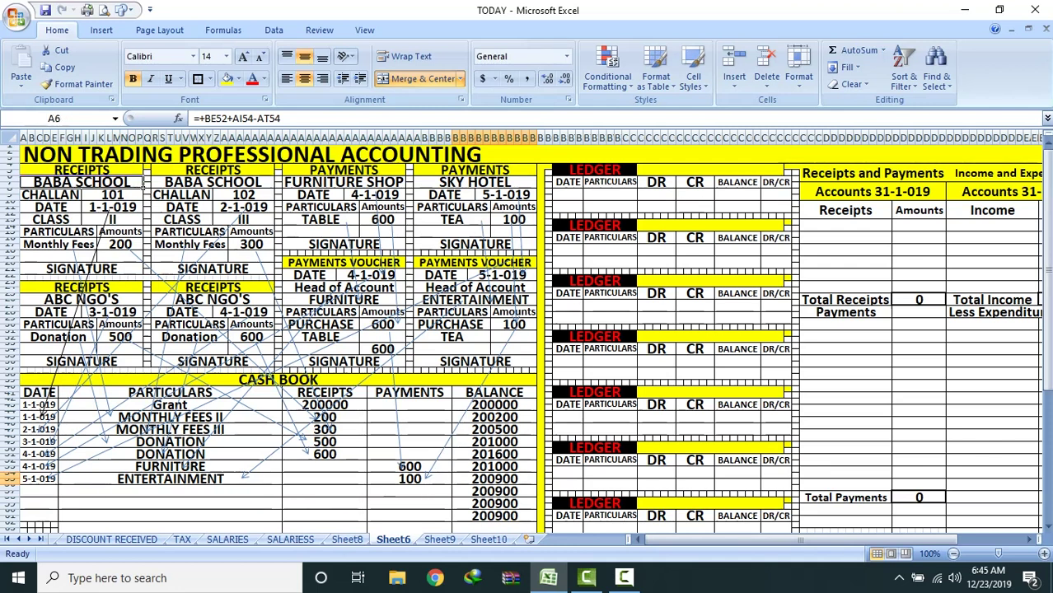
{"action": "left_click", "coordinate": [169, 429]}
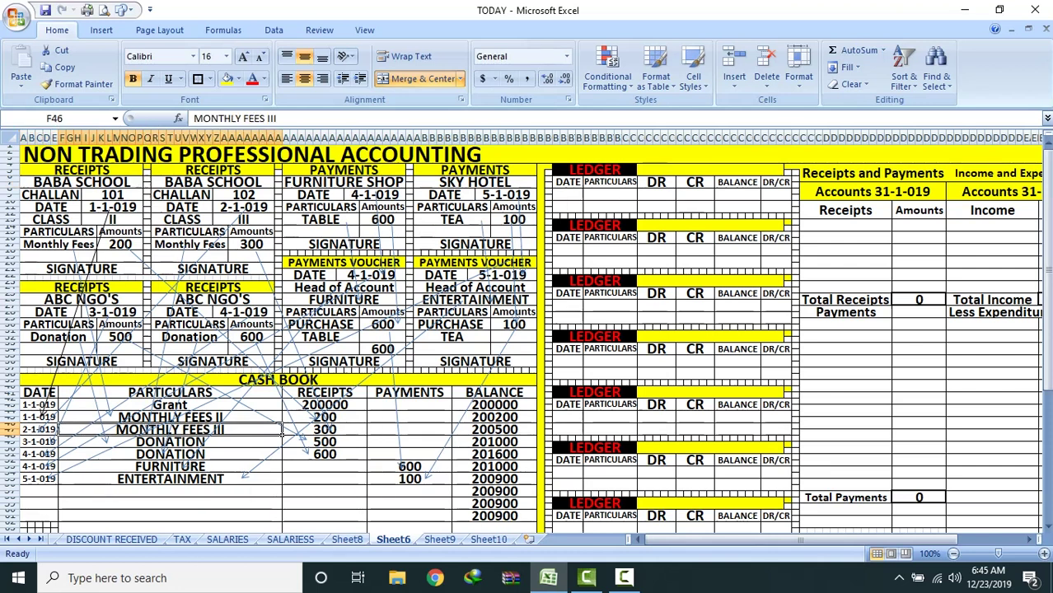
{"action": "left_click", "coordinate": [374, 195]}
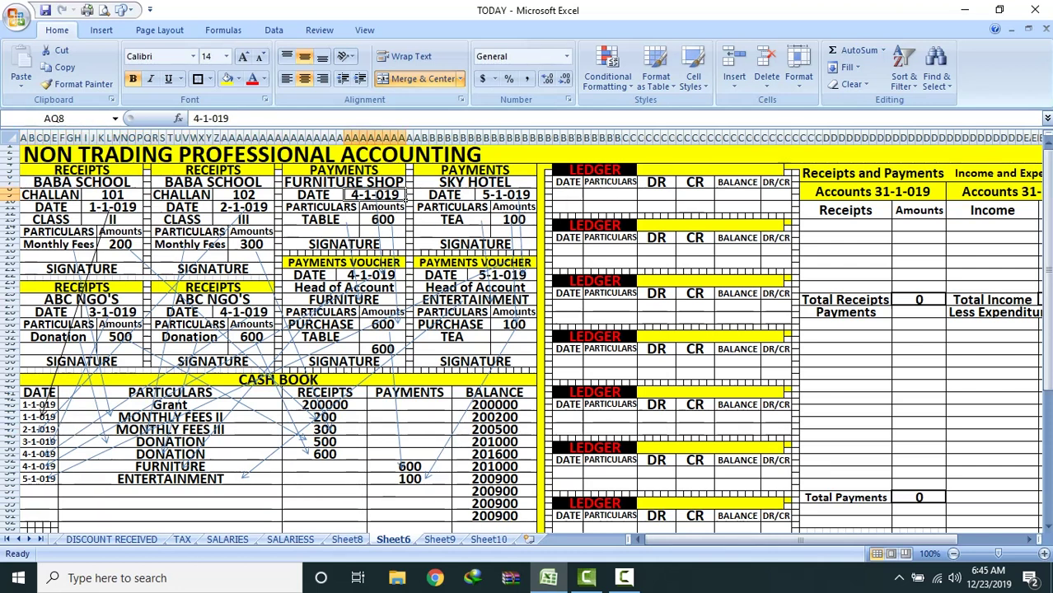
{"action": "left_click_drag", "start_coordinate": [404, 182], "coordinate": [406, 223]}
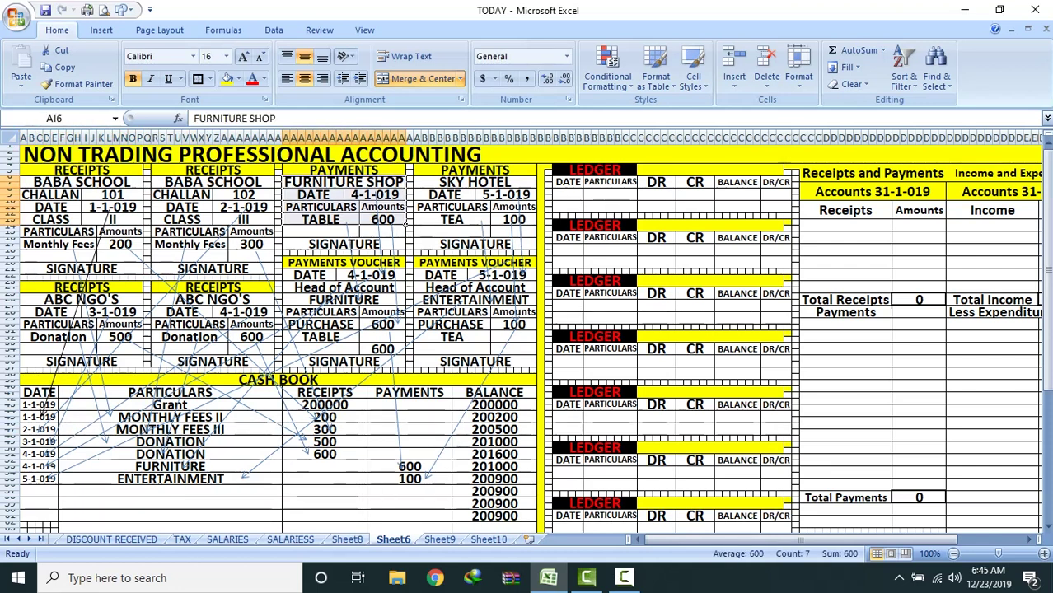
{"action": "left_click", "coordinate": [404, 277]}
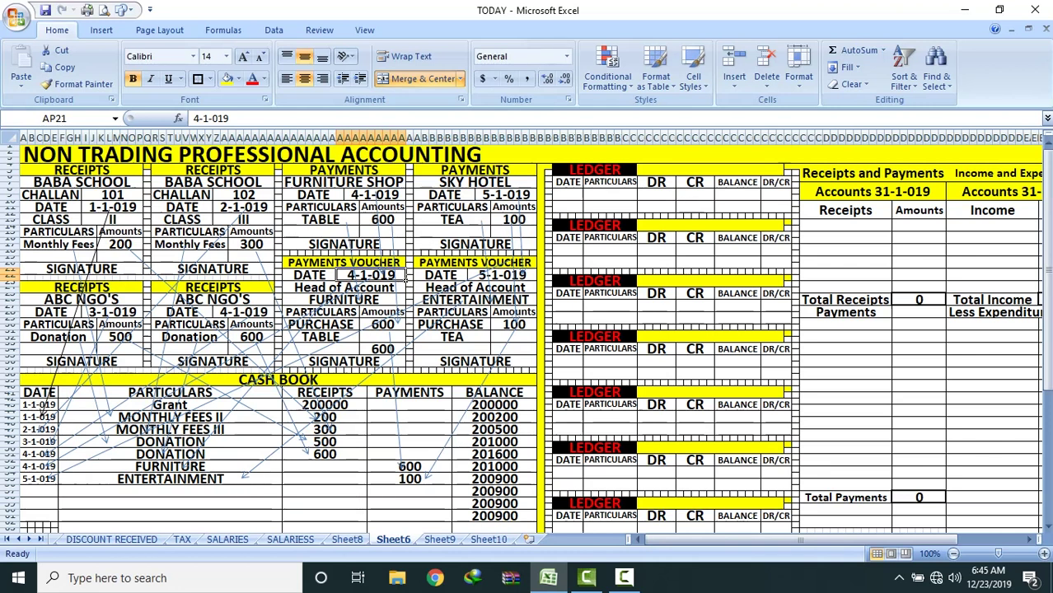
Step: Draw a straight arrow from the cash book's Grant entry to the first ledger's heading and enter GRANT as the title
{"action": "left_click", "coordinate": [282, 406]}
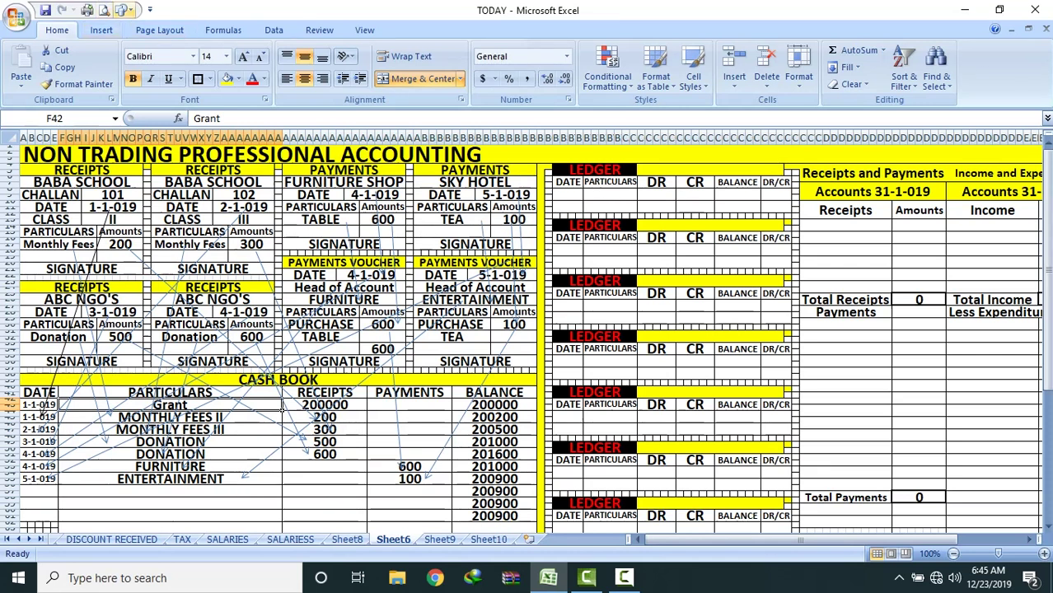
{"action": "left_click", "coordinate": [121, 10]}
{"action": "left_click", "coordinate": [153, 43]}
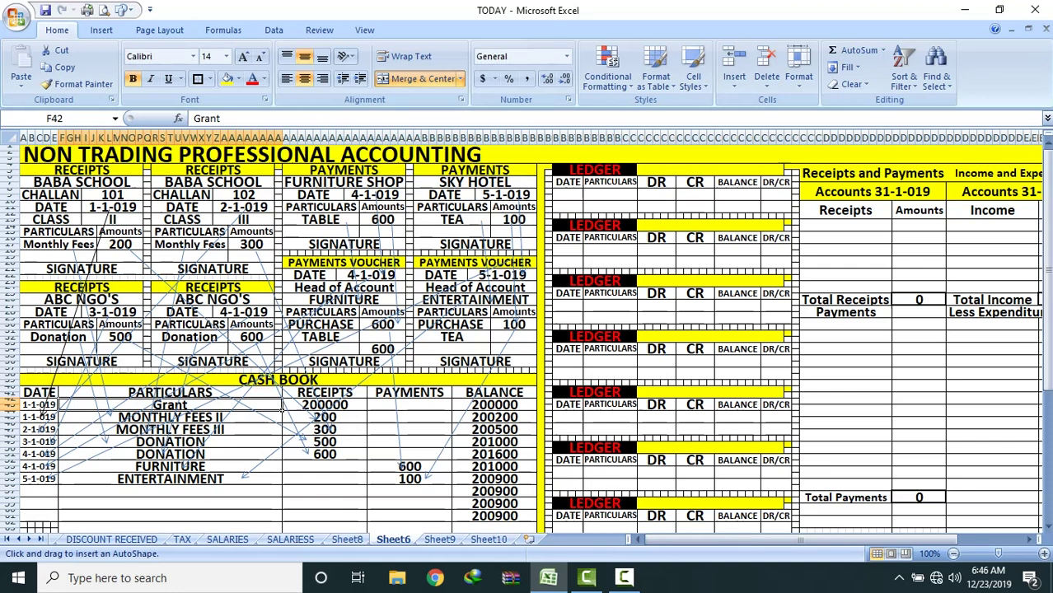
{"action": "mouse_move", "coordinate": [282, 363]}
{"action": "left_mouse_down"}
{"action": "mouse_move", "coordinate": [730, 164]}
{"action": "mouse_move", "coordinate": [717, 169]}
{"action": "left_mouse_up"}
{"action": "left_click", "coordinate": [783, 172]}
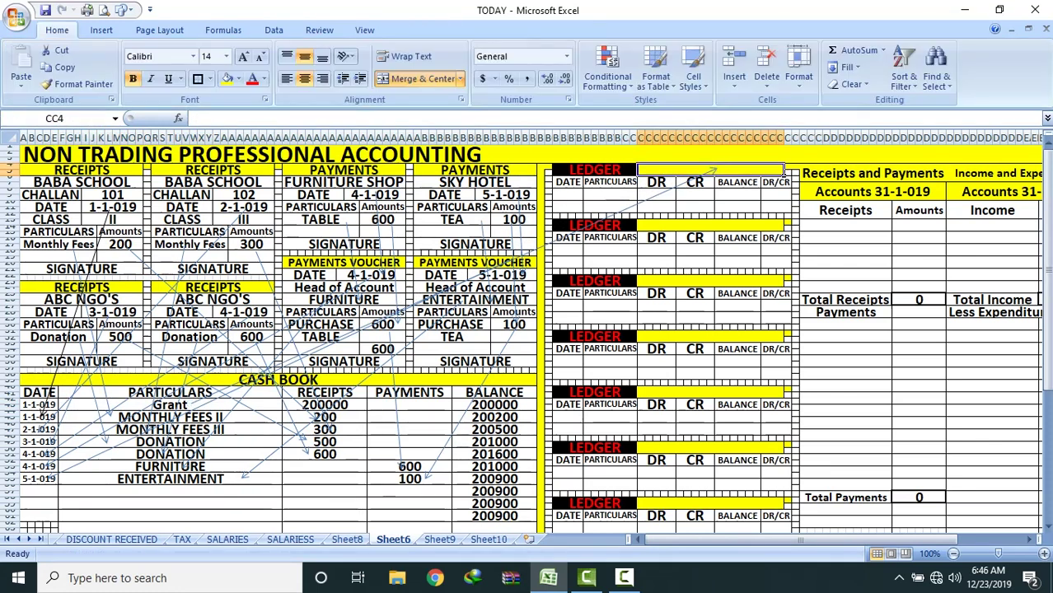
{"action": "type", "text": "GRANT"}
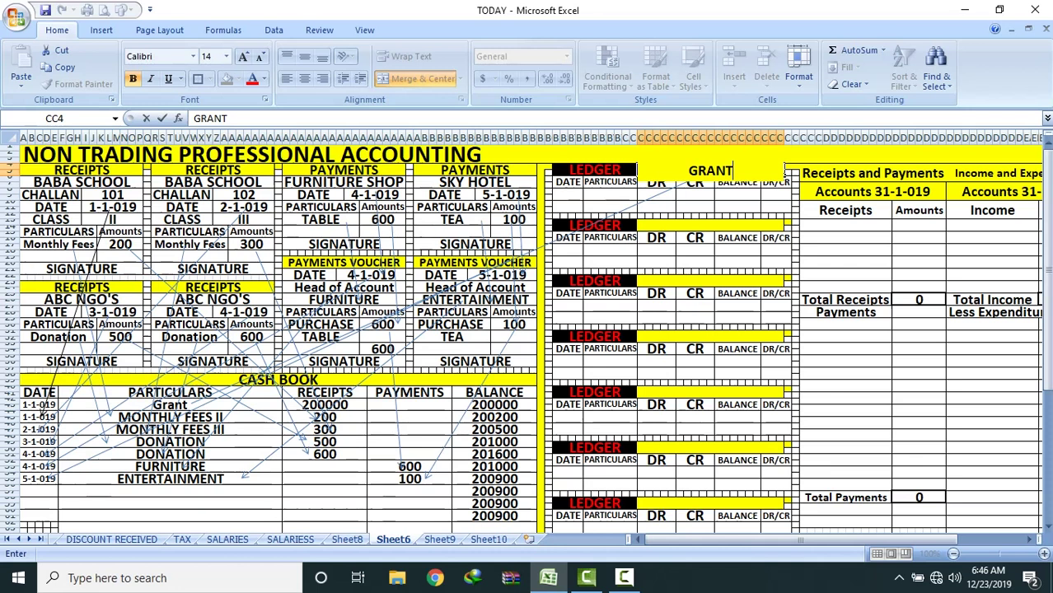
{"action": "left_click", "coordinate": [750, 272]}
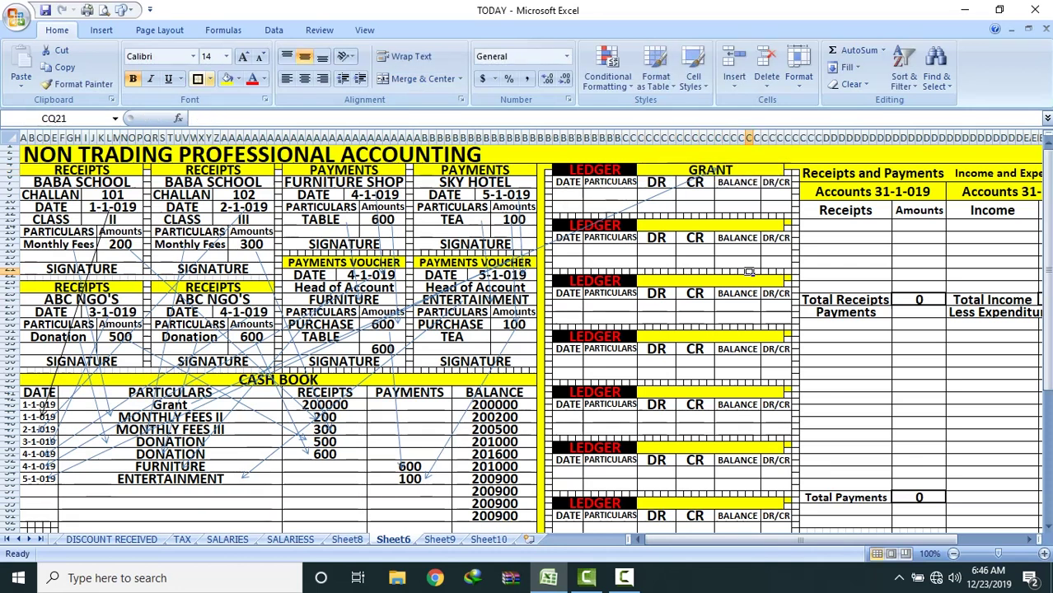
Step: Draw a straight arrow from the Grant receipt amount to the GRANT ledger's first CR row and enter 200000 there
{"action": "left_click", "coordinate": [122, 10]}
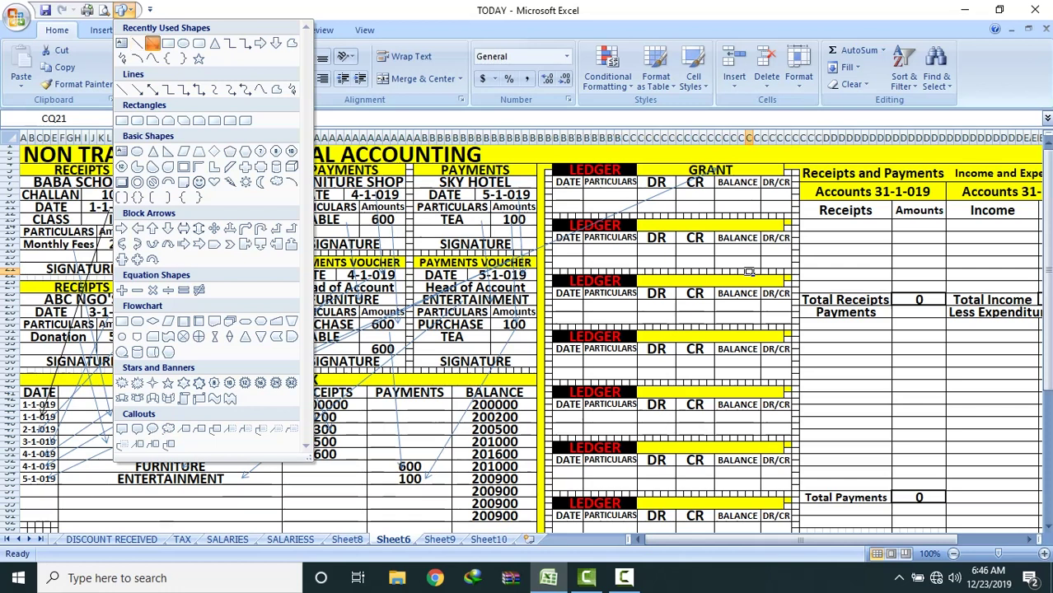
{"action": "left_click", "coordinate": [153, 43]}
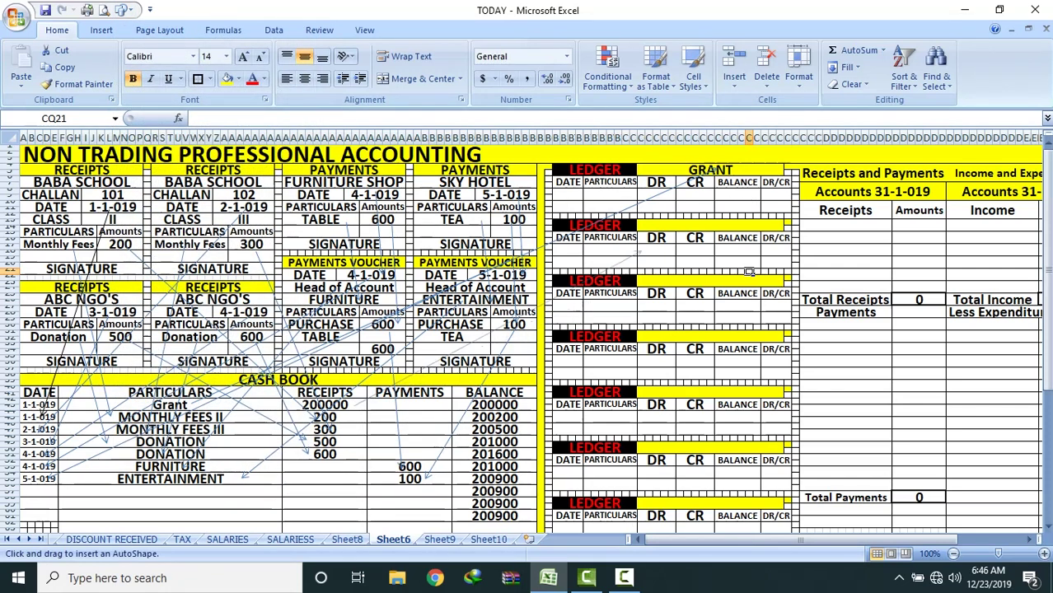
{"action": "left_click_drag", "start_coordinate": [354, 404], "coordinate": [687, 194]}
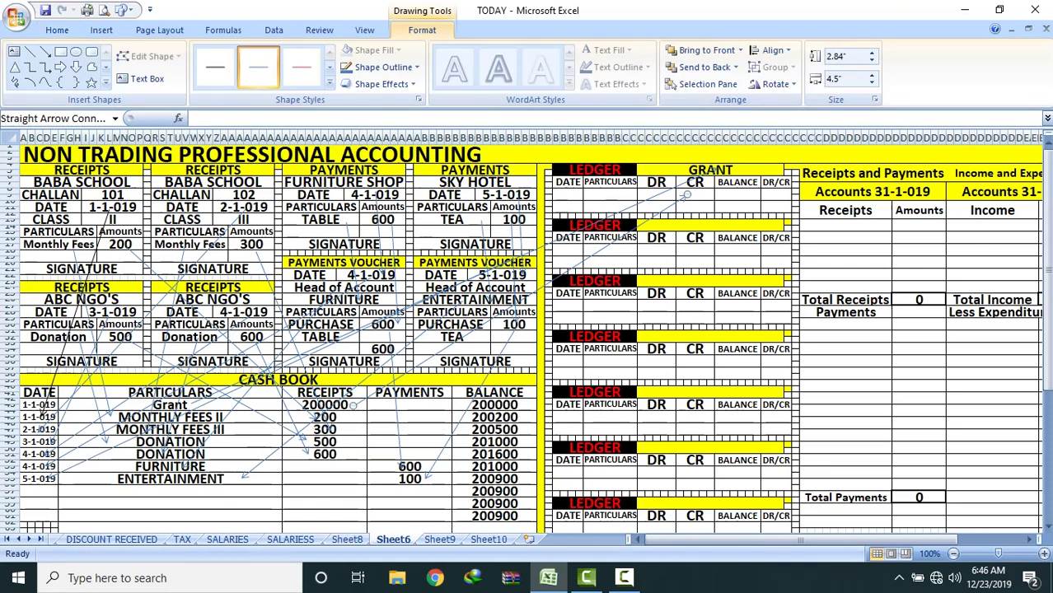
{"action": "left_click", "coordinate": [685, 196]}
{"action": "type", "text": "200000"}
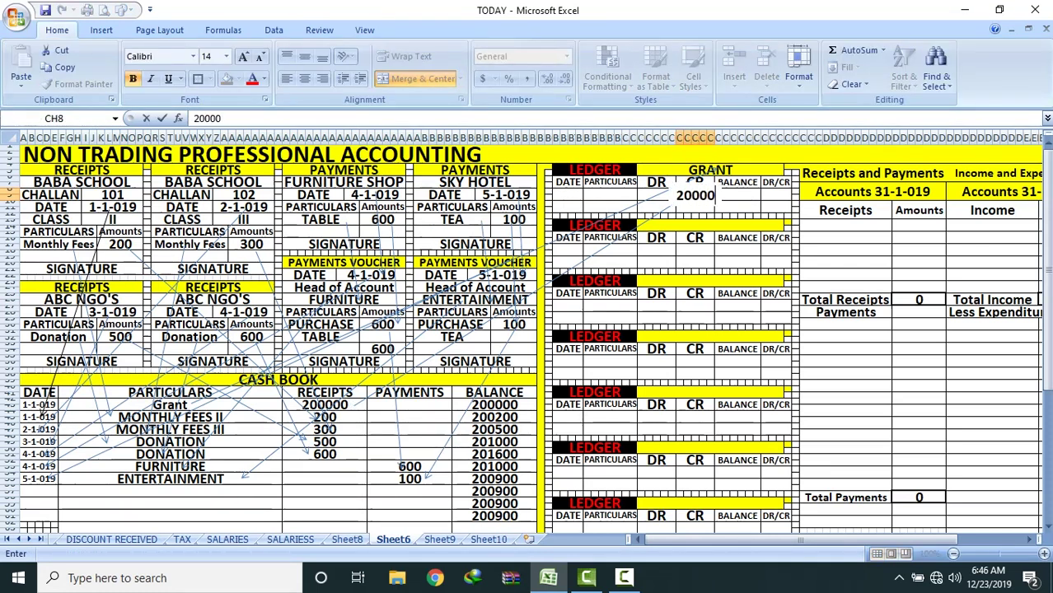
{"action": "left_click", "coordinate": [695, 238]}
Step: Reduce the font size of the GRANT ledger's CR amount to 11
{"action": "left_click", "coordinate": [695, 196]}
{"action": "left_click", "coordinate": [260, 56]}
{"action": "left_click", "coordinate": [261, 57]}
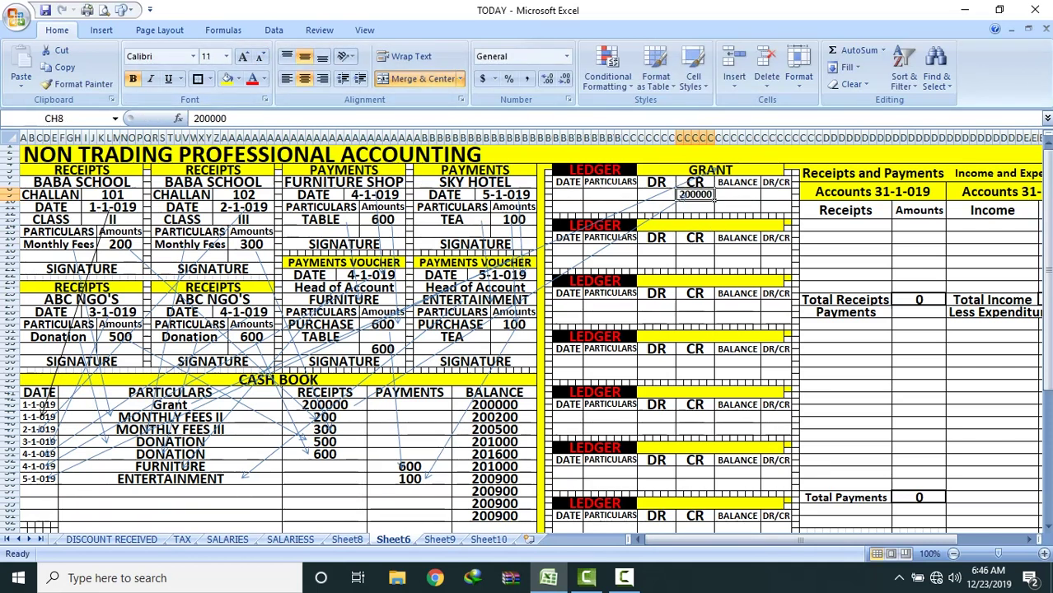
{"action": "left_click", "coordinate": [758, 263]}
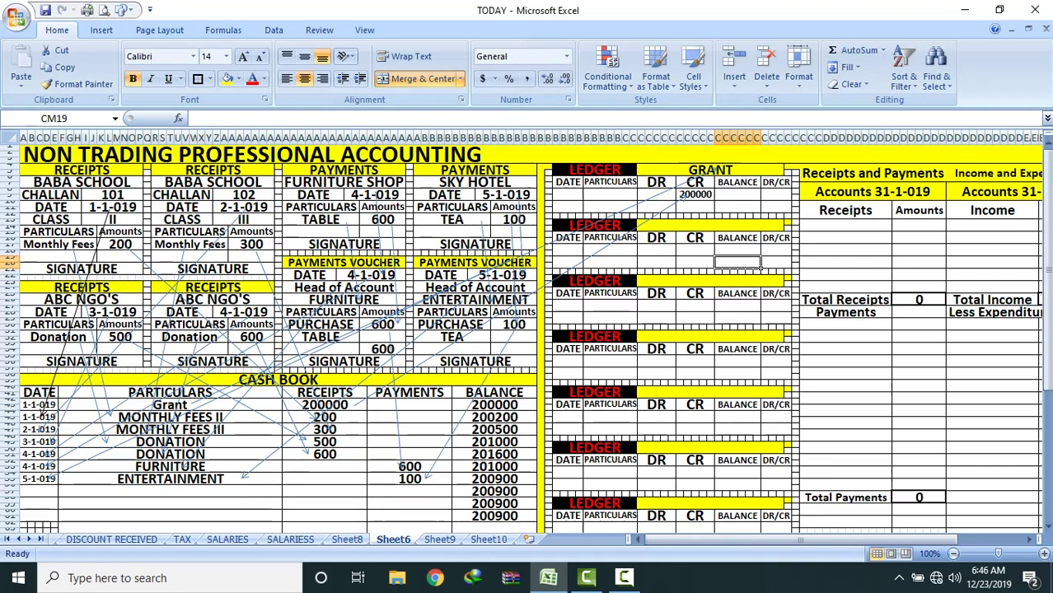
Step: Draw a straight arrow from the cash book's MONTHLY FEES II entry to the second ledger's heading and enter MONTHLY FEES II as the title
{"action": "left_click", "coordinate": [280, 418]}
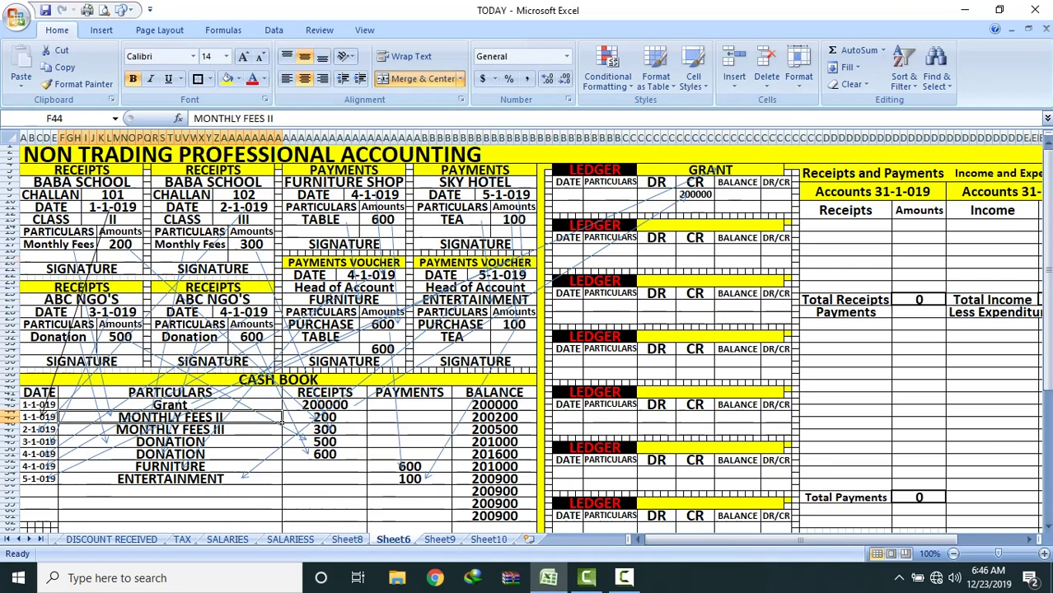
{"action": "left_click", "coordinate": [121, 9]}
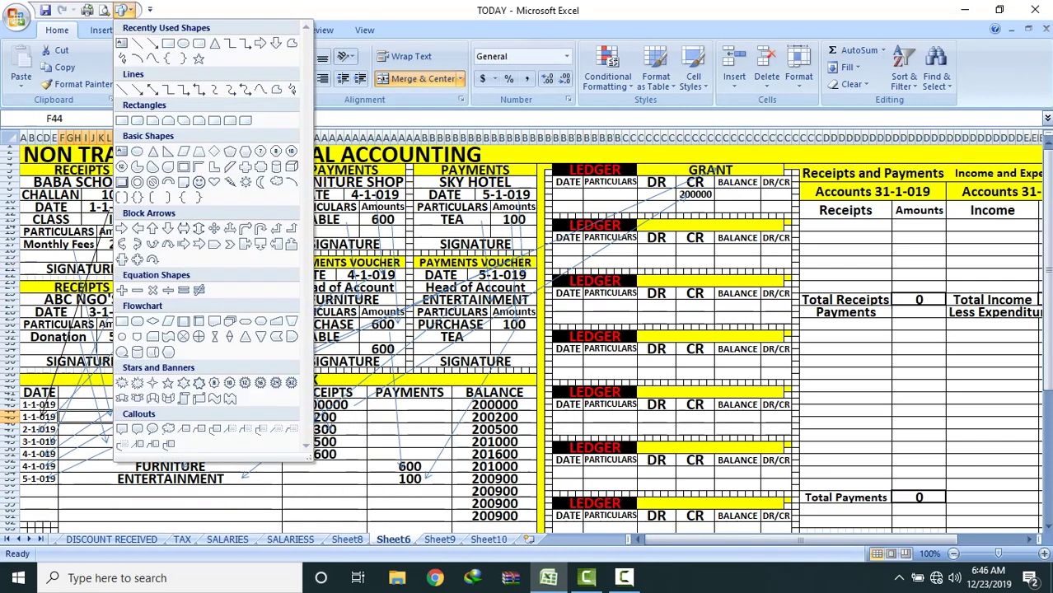
{"action": "left_click", "coordinate": [154, 43]}
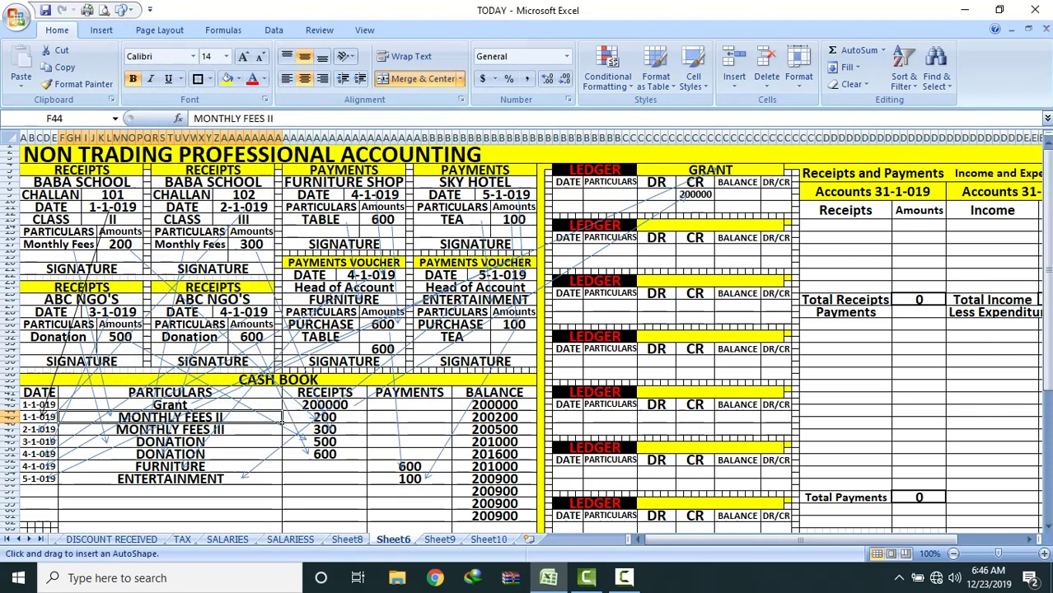
{"action": "left_click_drag", "start_coordinate": [282, 422], "coordinate": [696, 224]}
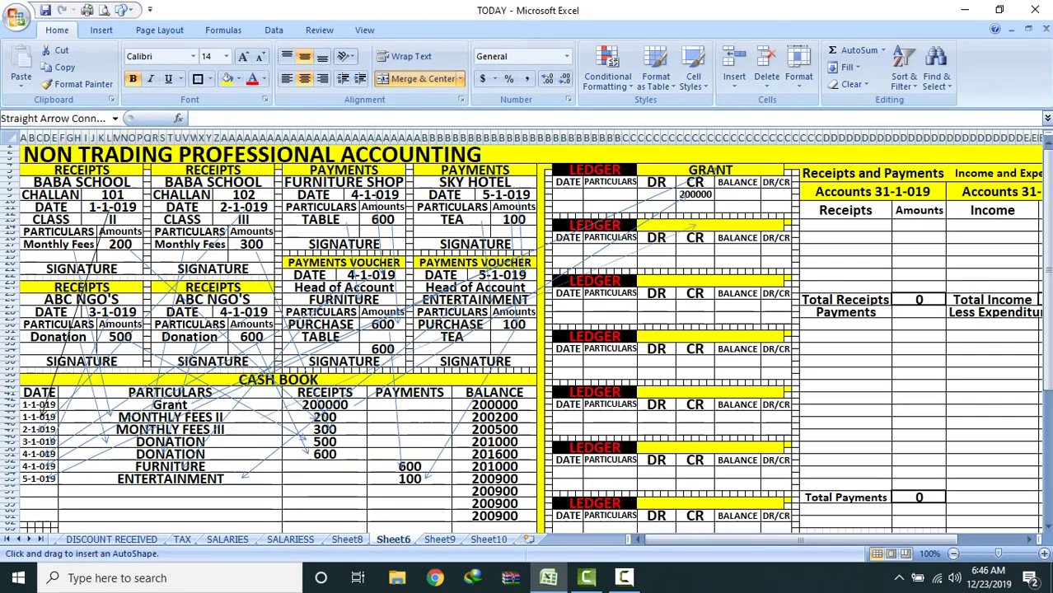
{"action": "left_click", "coordinate": [700, 226]}
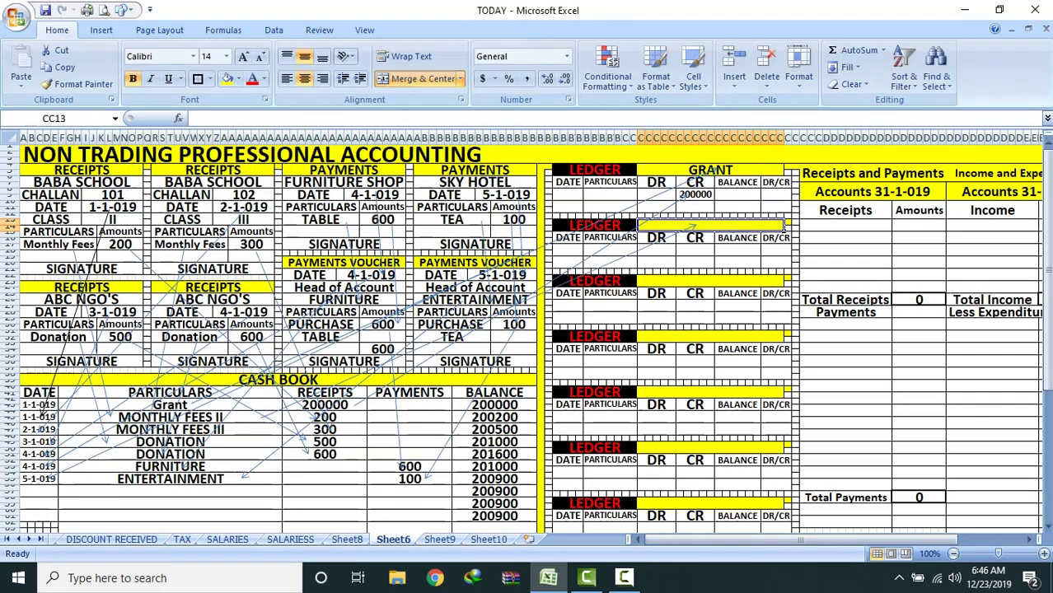
{"action": "type", "text": "MONTHLY F"}
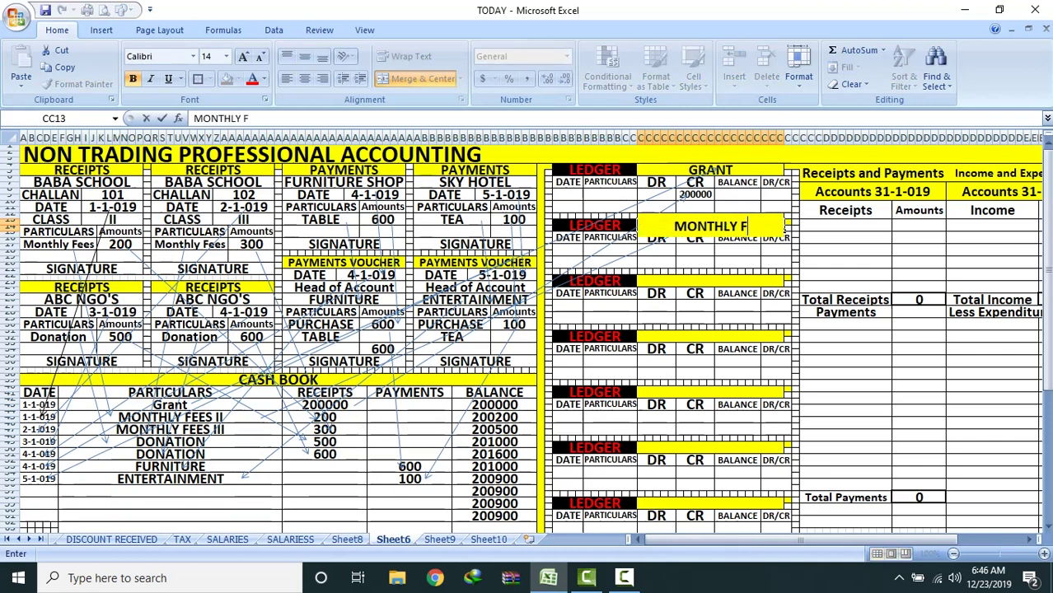
{"action": "type", "text": "EES II"}
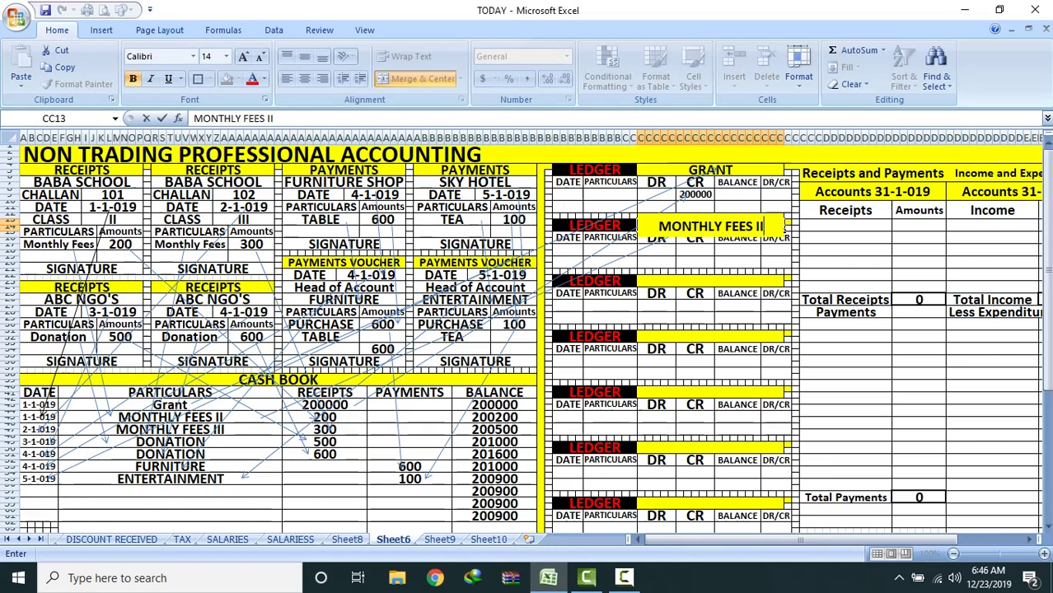
{"action": "left_click", "coordinate": [783, 337]}
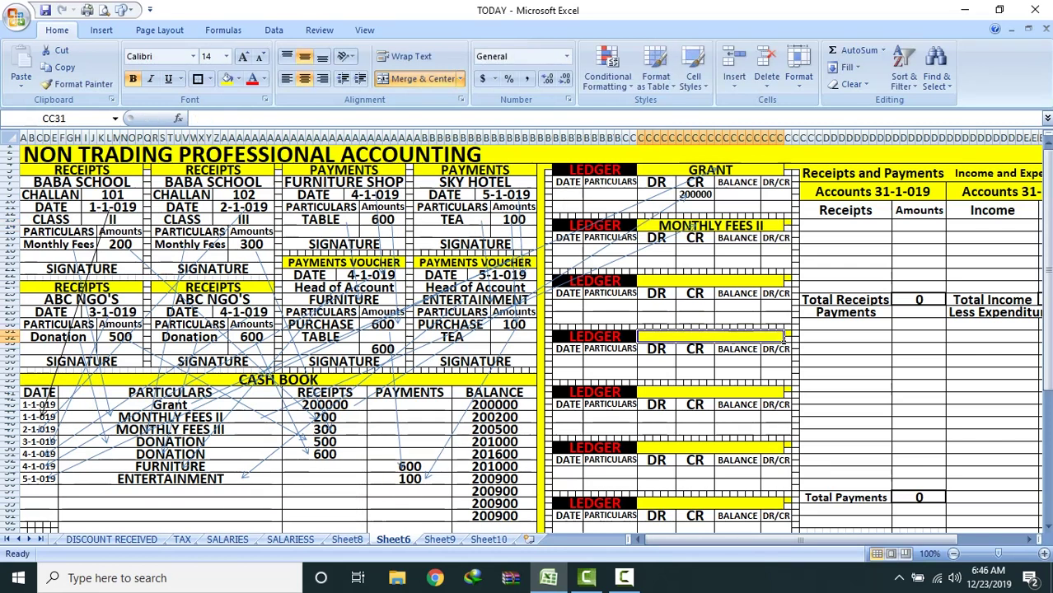
Step: Draw a straight arrow from the MONTHLY FEES II receipt amount to the second ledger's first CR row and enter 200 there
{"action": "left_click", "coordinate": [122, 10]}
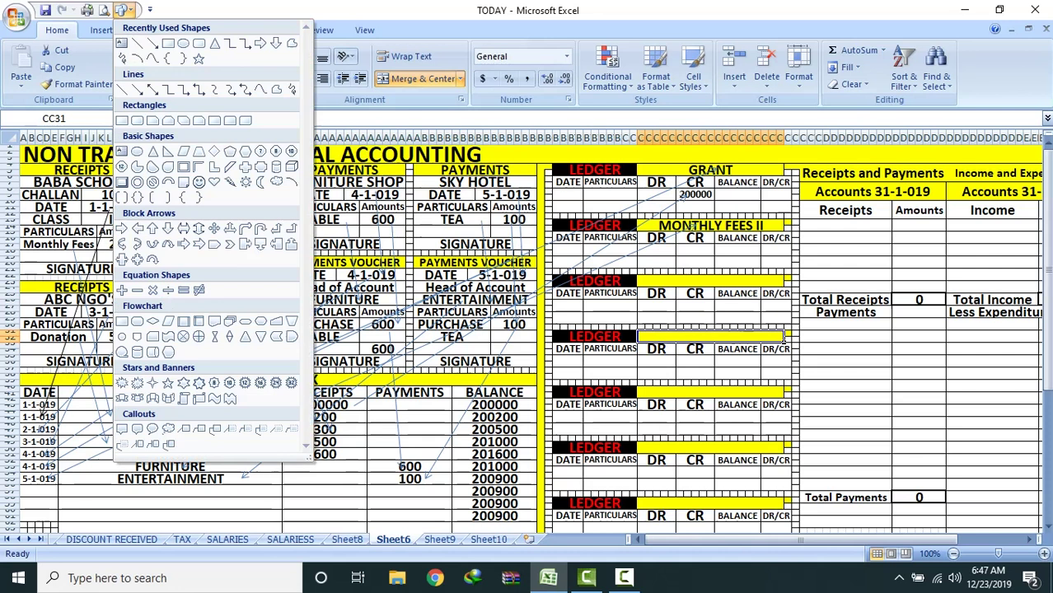
{"action": "left_click", "coordinate": [152, 42]}
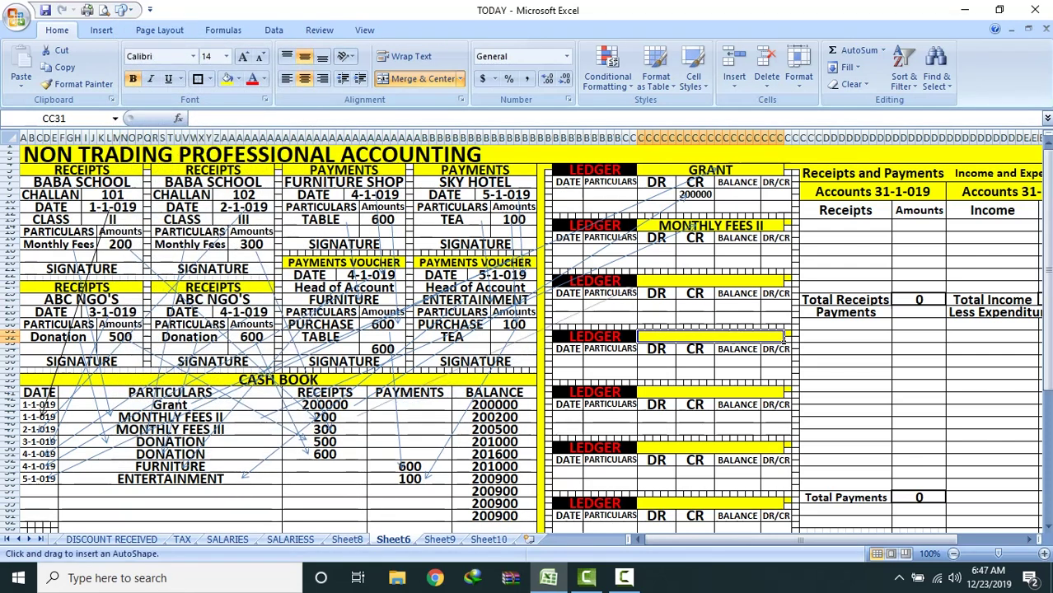
{"action": "left_click_drag", "start_coordinate": [686, 256], "coordinate": [690, 253]}
{"action": "left_click", "coordinate": [695, 250]}
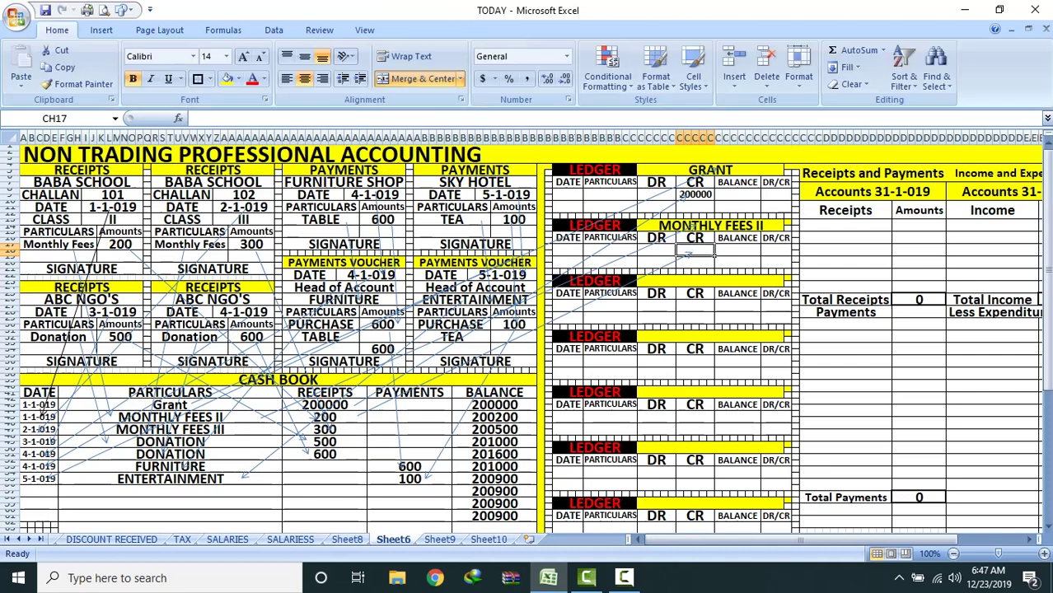
{"action": "type", "text": "200"}
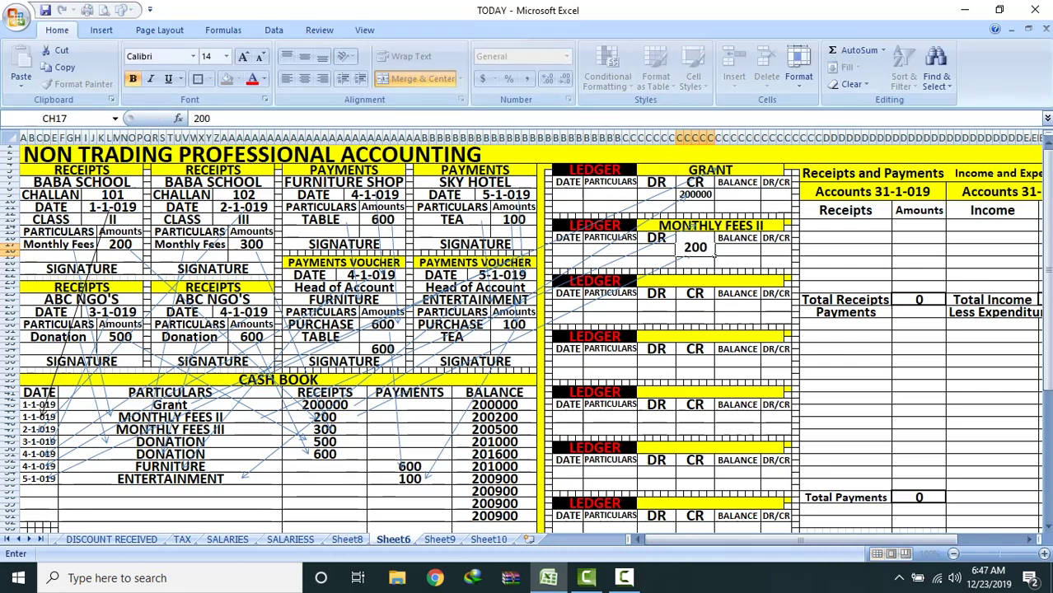
{"action": "key", "text": "Return"}
{"action": "left_click", "coordinate": [695, 249]}
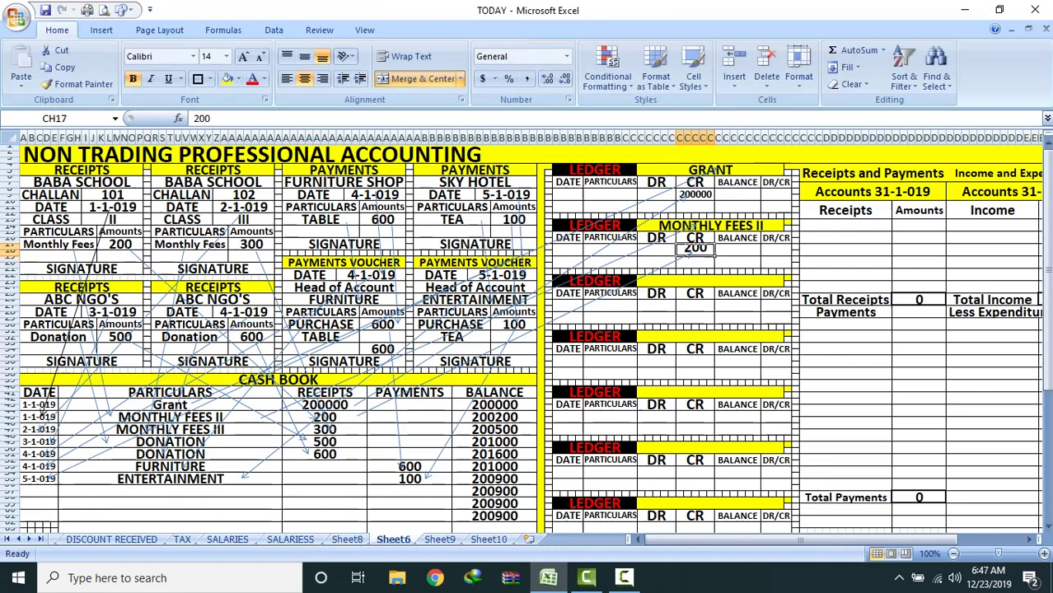
Step: Middle-align the CR amount vertically in the MONTHLY FEES II ledger's first row
{"action": "left_click", "coordinate": [304, 56]}
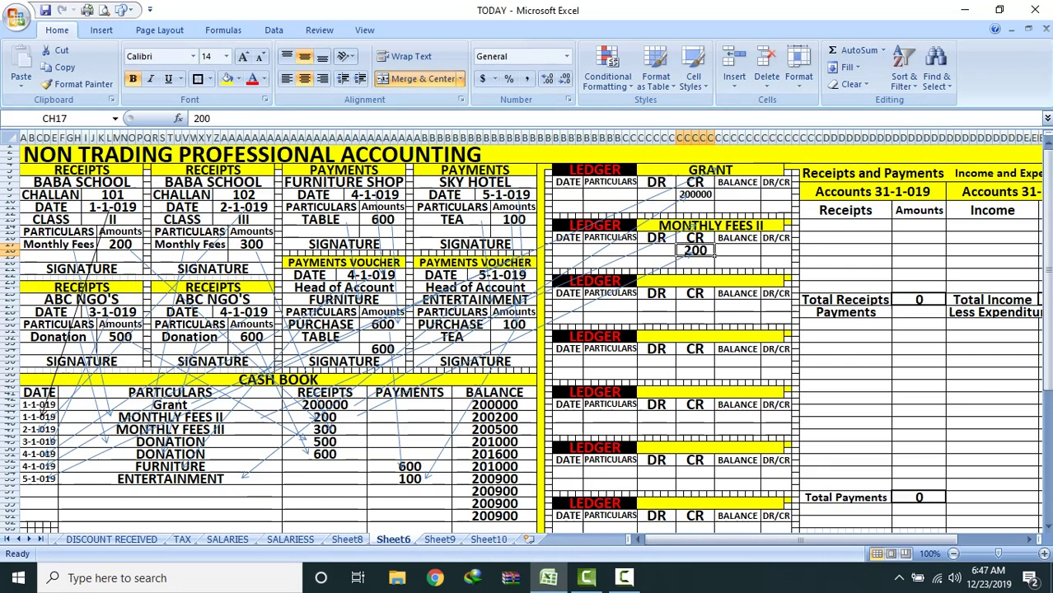
Step: Draw a straight arrow from the cash book's MONTHLY FEES III entry to the third ledger's heading and enter MONTHLY FESS III as the title
{"action": "left_click", "coordinate": [122, 10]}
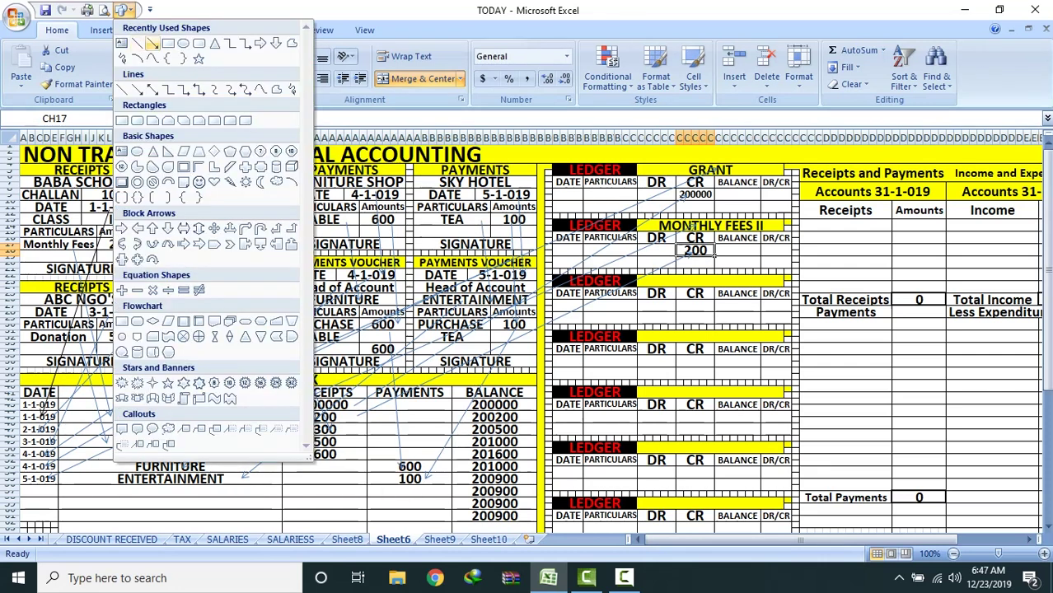
{"action": "left_click", "coordinate": [153, 43]}
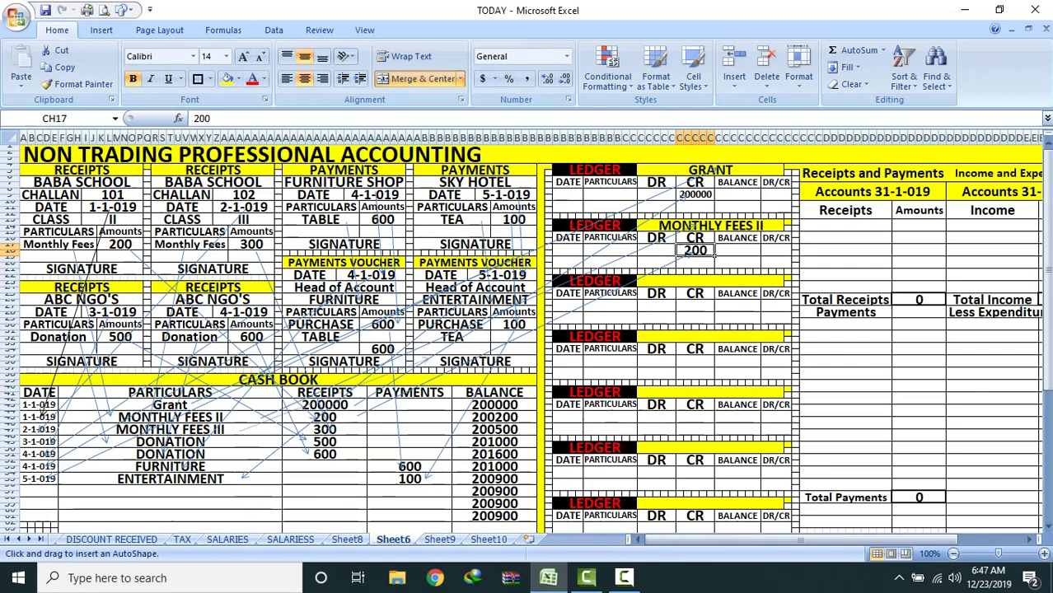
{"action": "left_click_drag", "start_coordinate": [668, 278], "coordinate": [239, 430]}
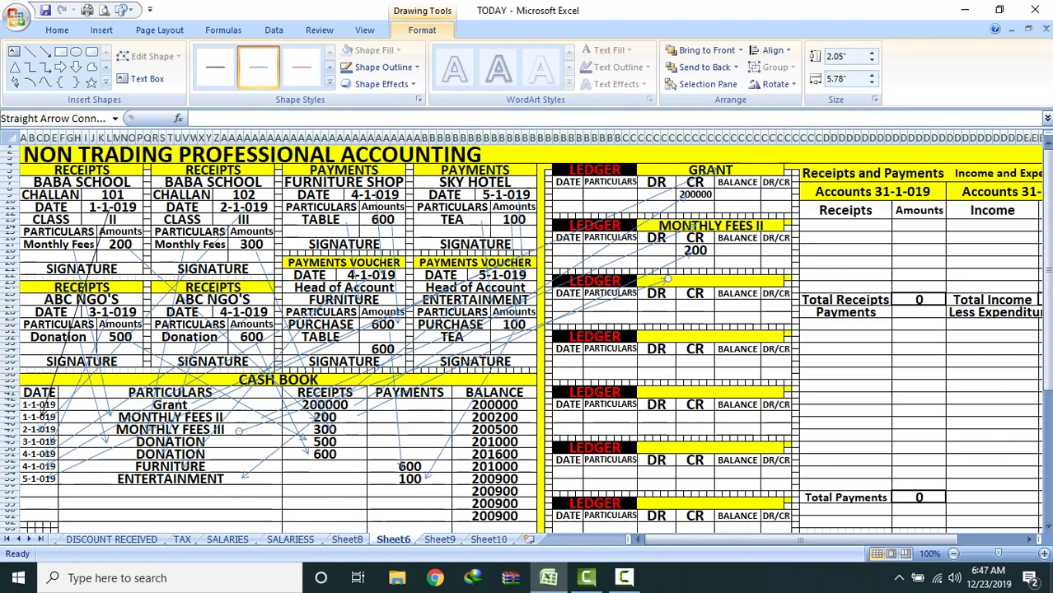
{"action": "left_click", "coordinate": [783, 282]}
{"action": "type", "text": "M"}
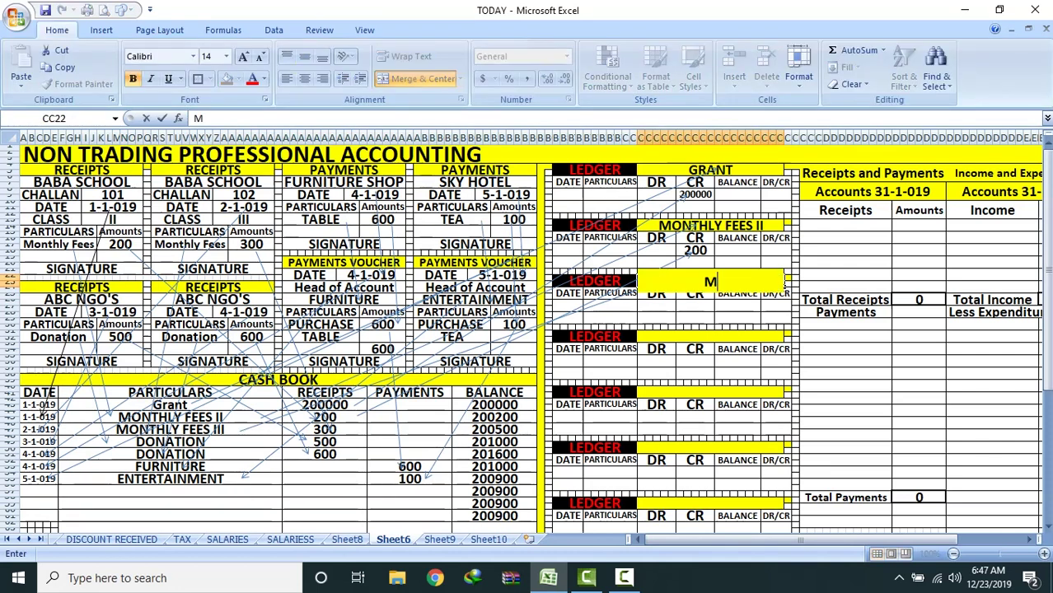
{"action": "type", "text": "ONTHLY"}
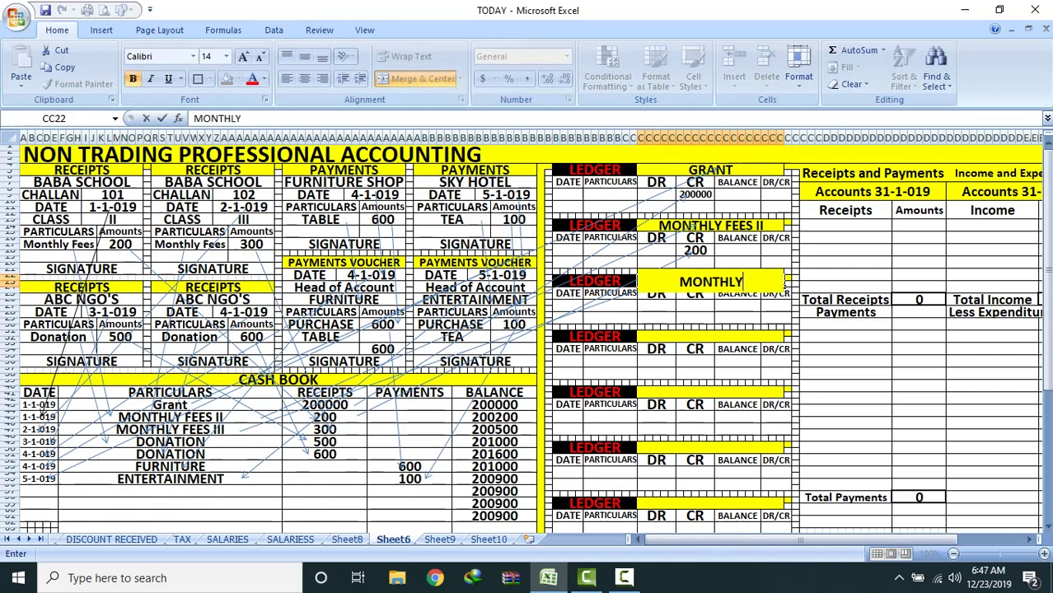
{"action": "type", "text": " FESS"}
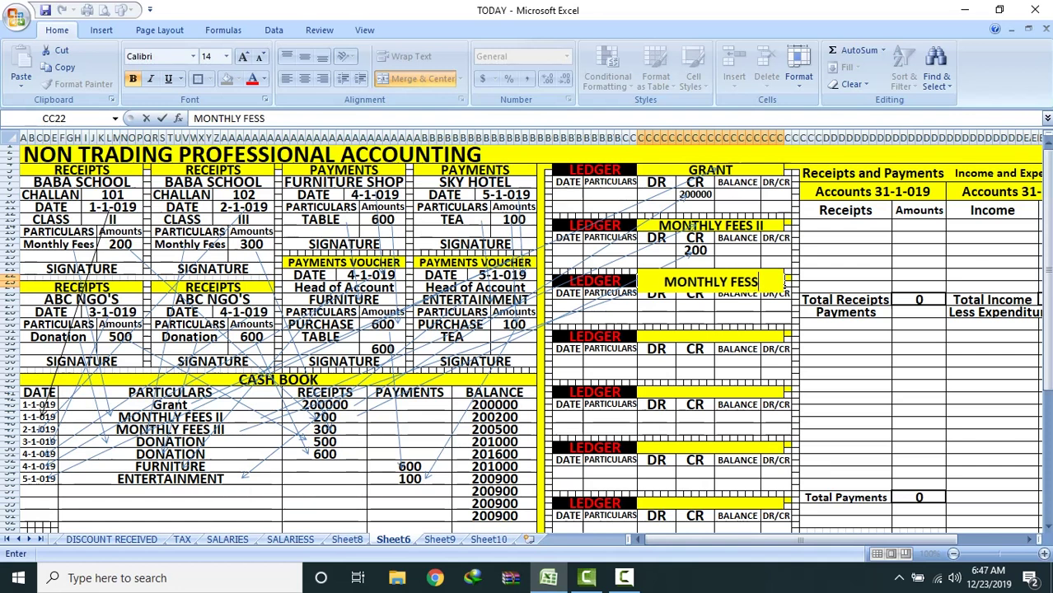
{"action": "type", "text": " III"}
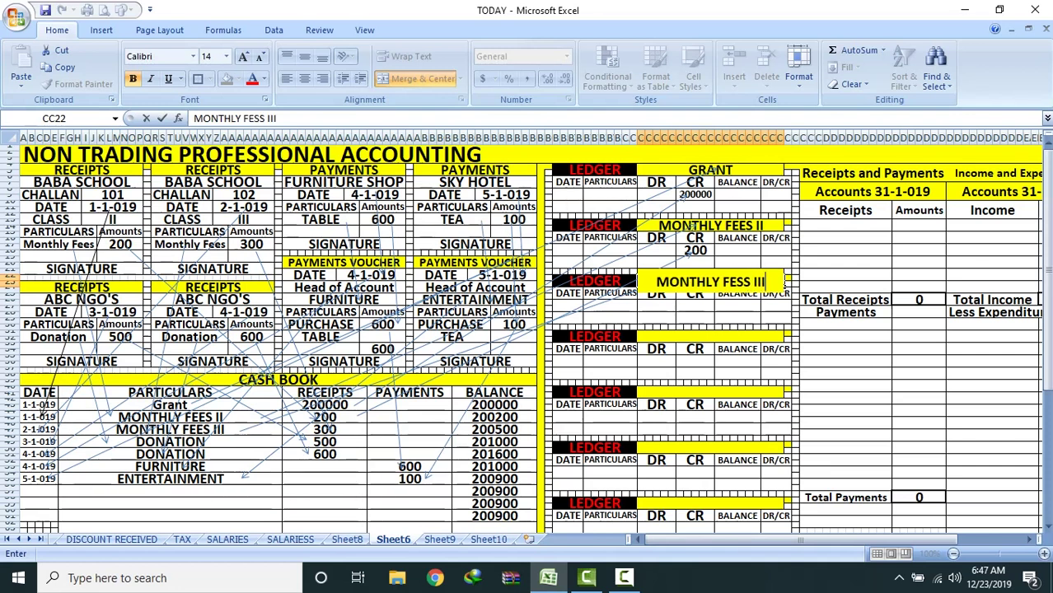
{"action": "left_click", "coordinate": [695, 373]}
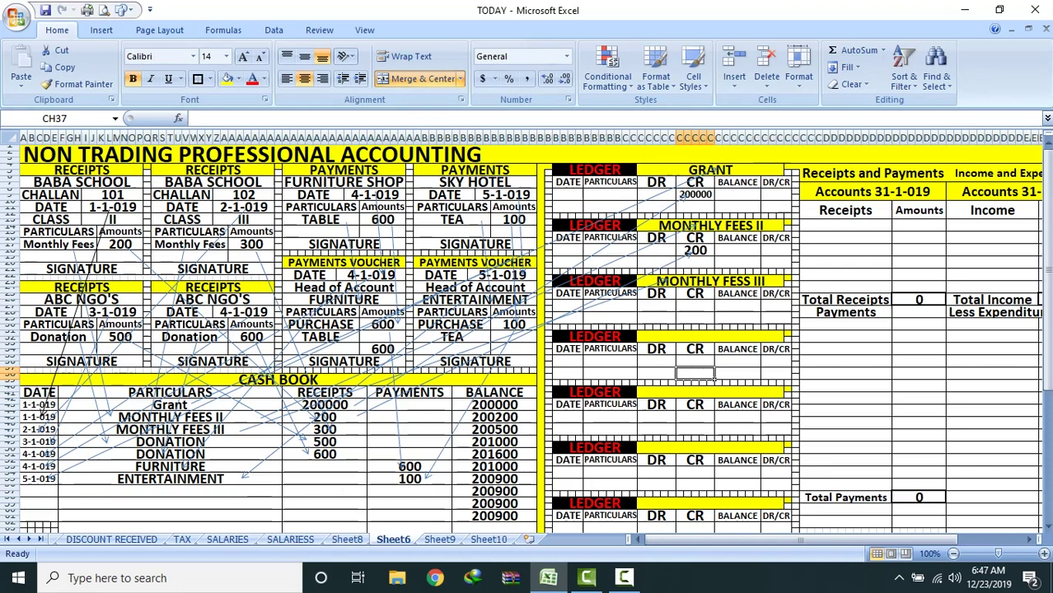
Step: Draw a straight arrow from the MONTHLY FEES III receipt amount to the third ledger's first CR row and enter 300 there, vertically middle-aligned
{"action": "left_click", "coordinate": [690, 252]}
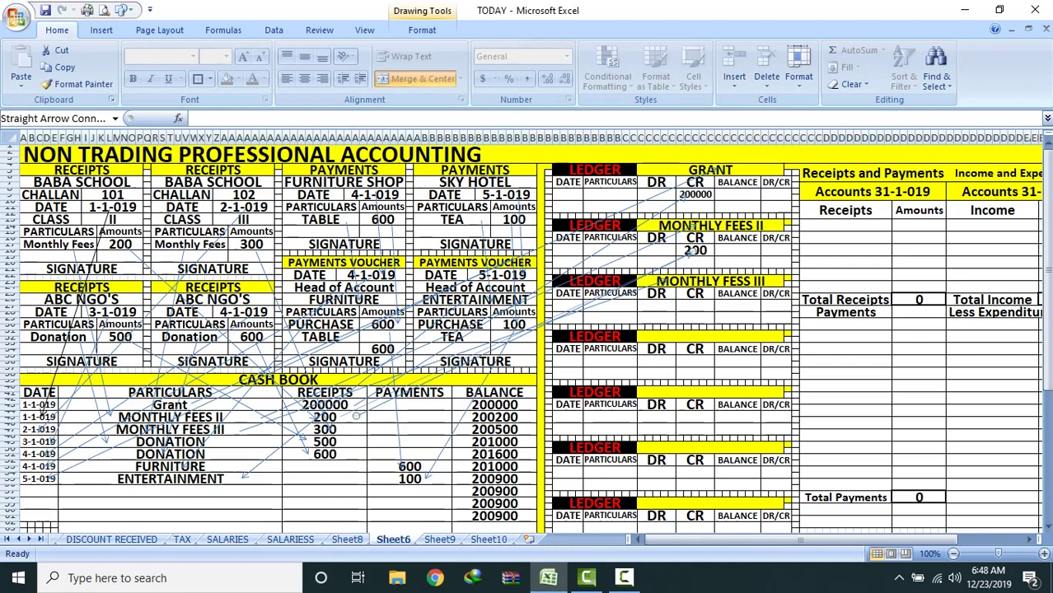
{"action": "left_click", "coordinate": [325, 442]}
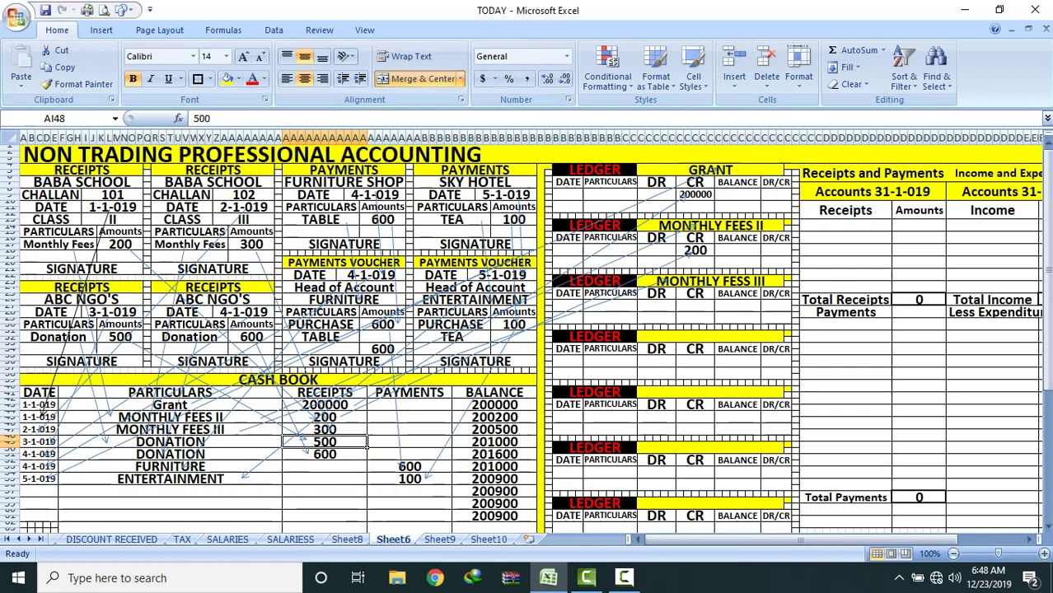
{"action": "left_click", "coordinate": [325, 429]}
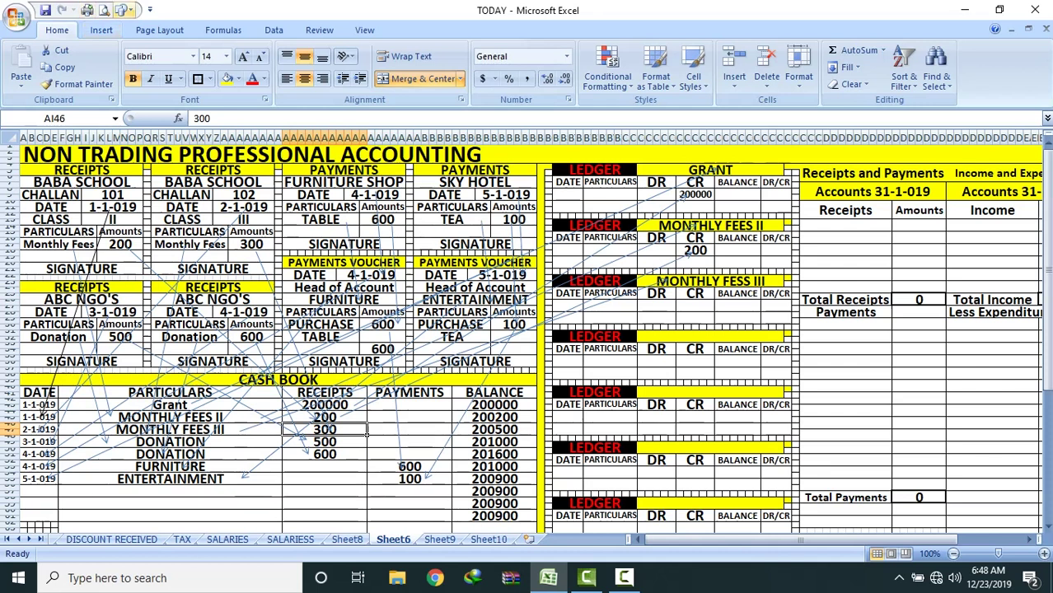
{"action": "left_click", "coordinate": [124, 10]}
{"action": "left_click", "coordinate": [137, 43]}
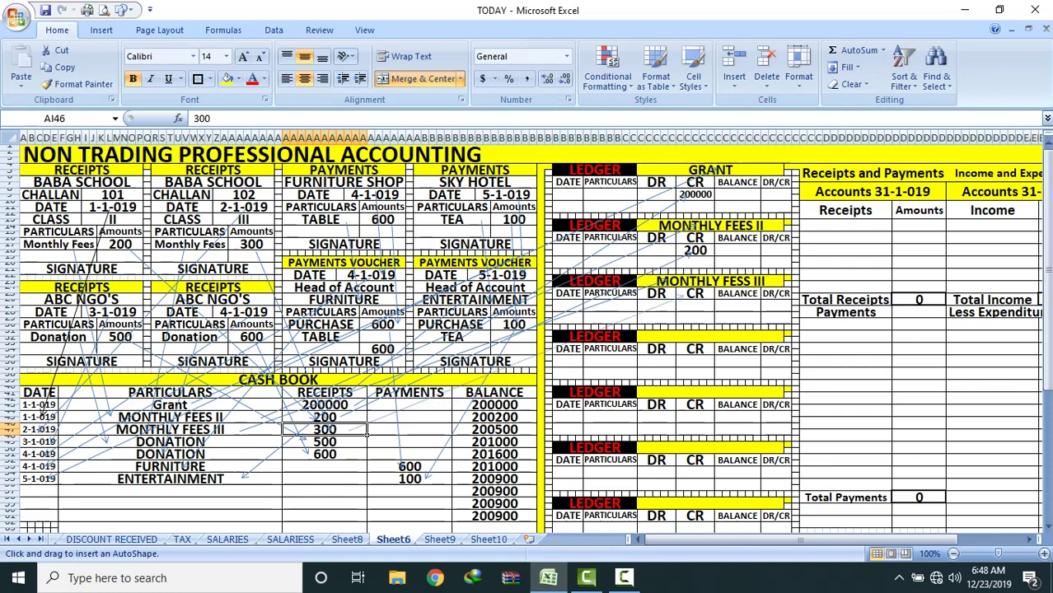
{"action": "left_click_drag", "start_coordinate": [349, 430], "coordinate": [690, 306]}
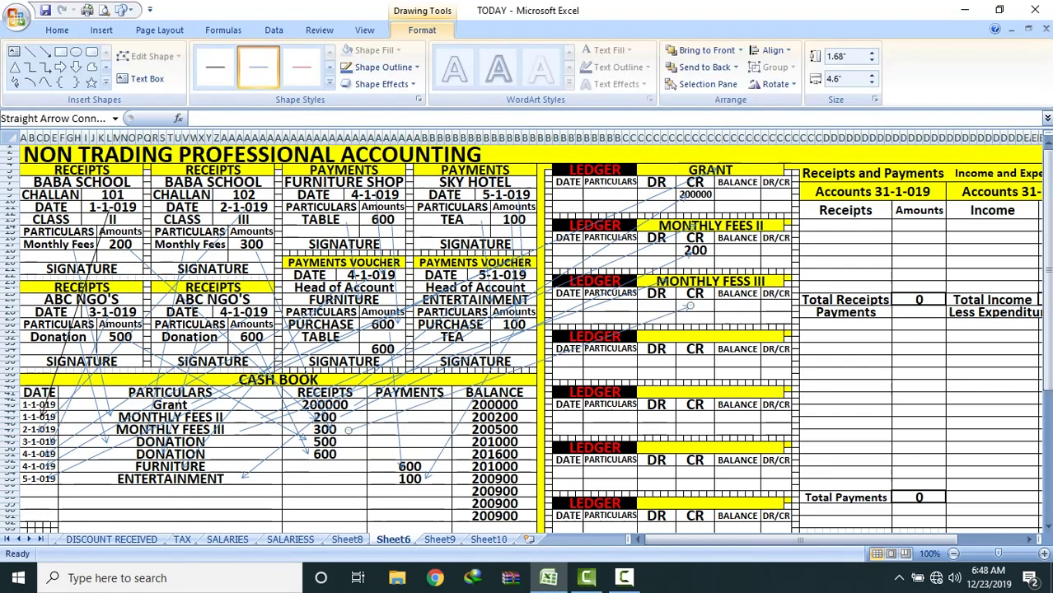
{"action": "left_click", "coordinate": [708, 307]}
{"action": "type", "text": "300"}
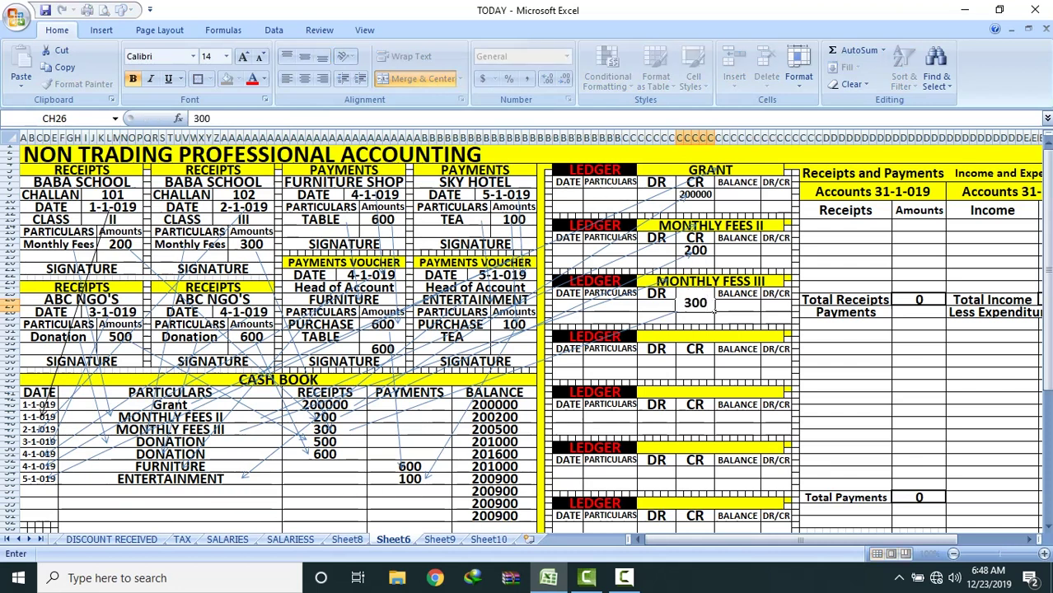
{"action": "key", "text": "Return"}
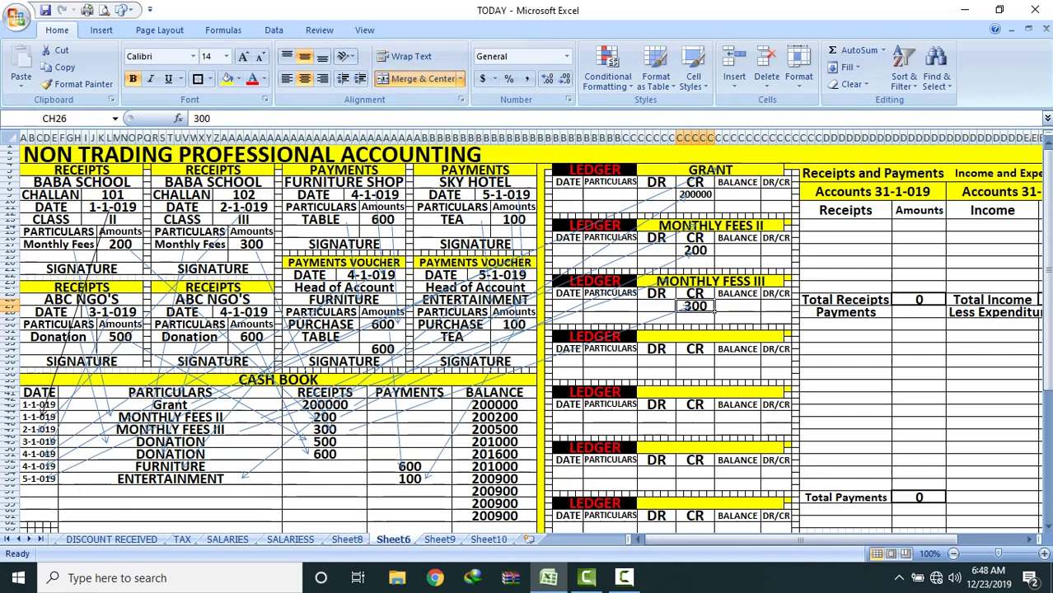
Step: Draw a straight arrow from the cash book's first DONATION entry to the fourth ledger's heading and enter DONATION as the title
{"action": "left_click", "coordinate": [170, 442]}
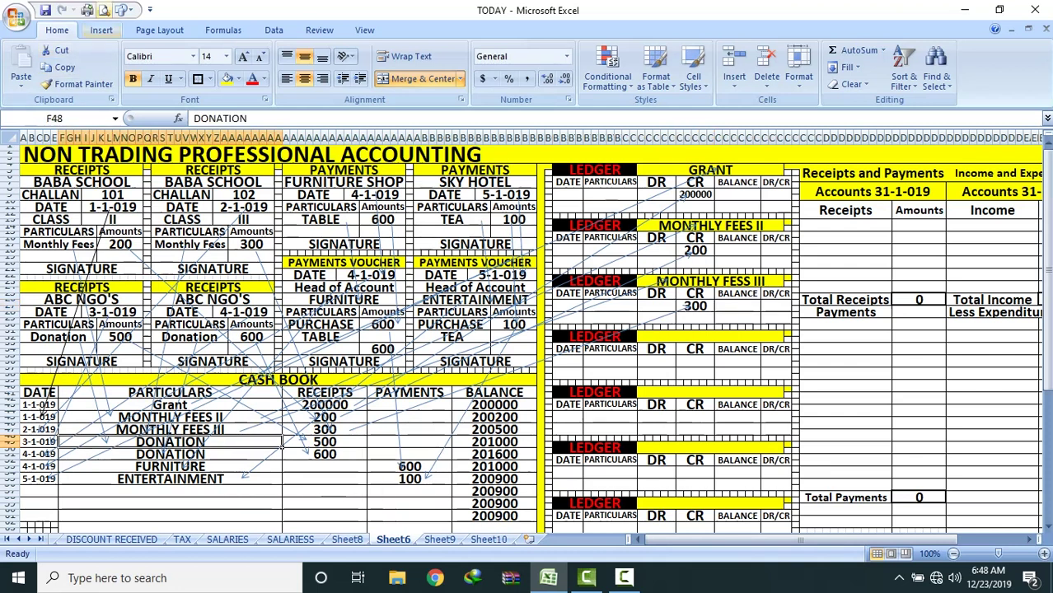
{"action": "left_click", "coordinate": [123, 10]}
{"action": "left_click", "coordinate": [153, 43]}
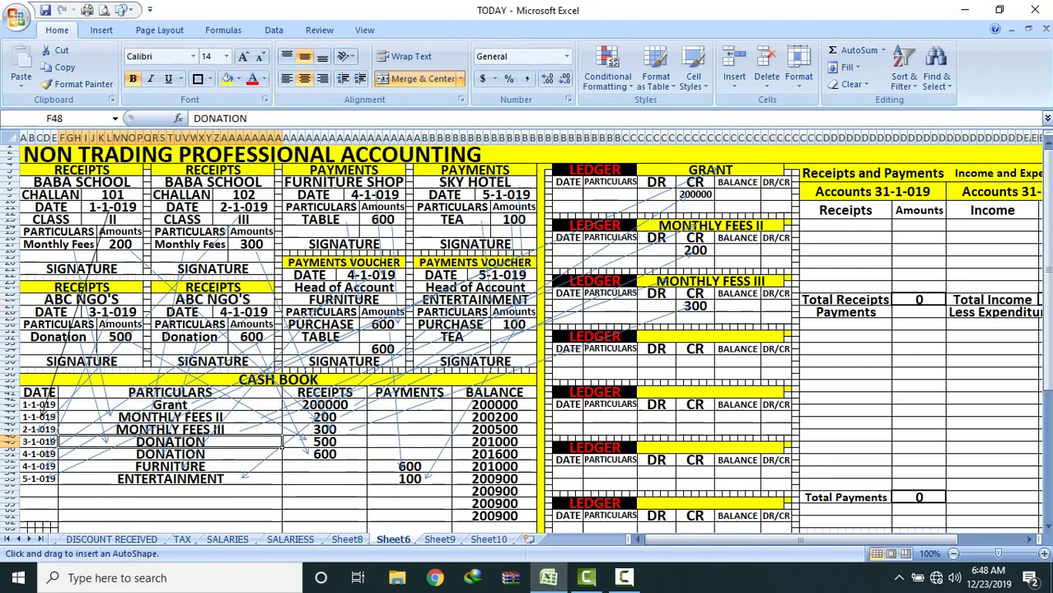
{"action": "left_click_drag", "start_coordinate": [655, 337], "coordinate": [660, 338]}
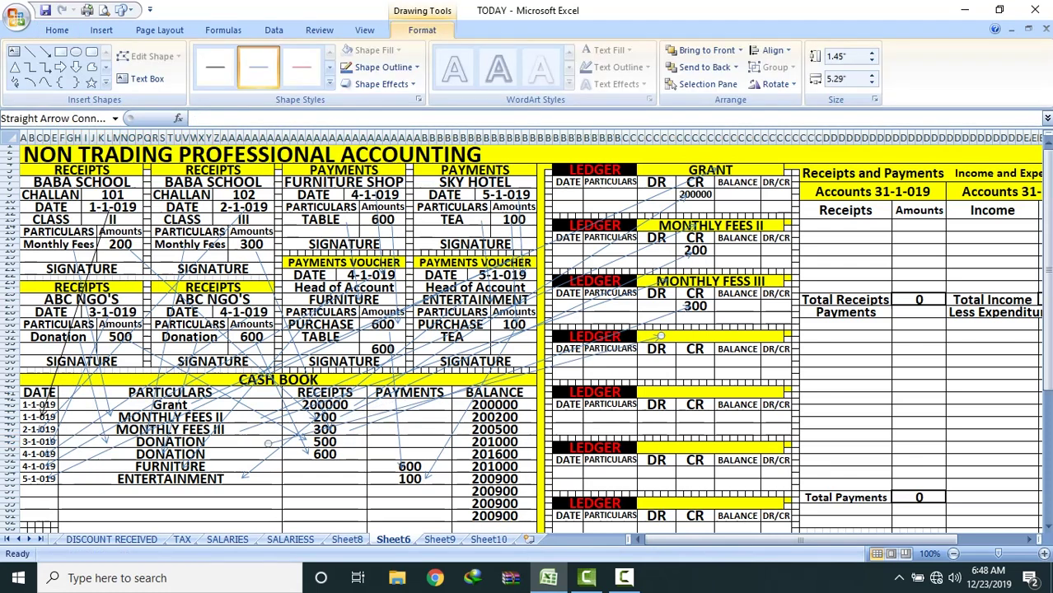
{"action": "left_click", "coordinate": [710, 336]}
{"action": "type", "text": "DONATION"}
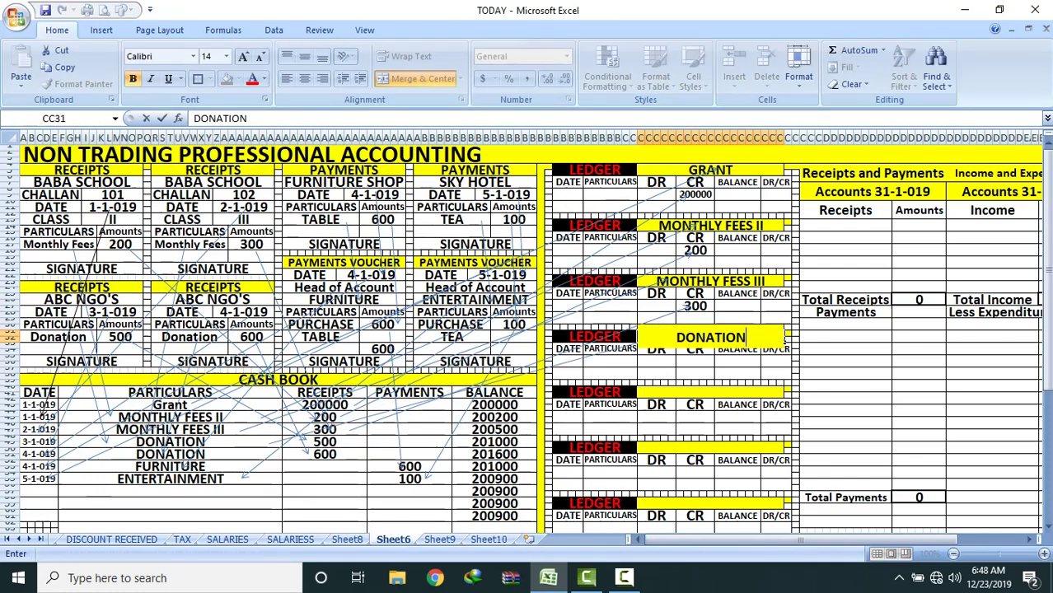
{"action": "left_click", "coordinate": [710, 417]}
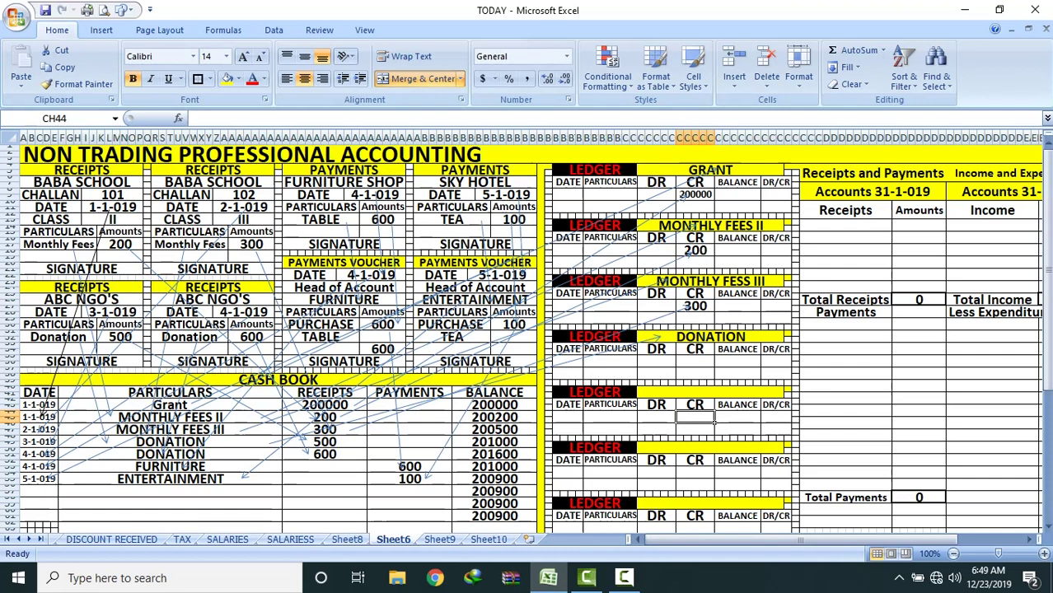
Step: Extend the tail of the DONATION heading arrow closer to the first DONATION entry in the cash book
{"action": "left_click", "coordinate": [659, 337]}
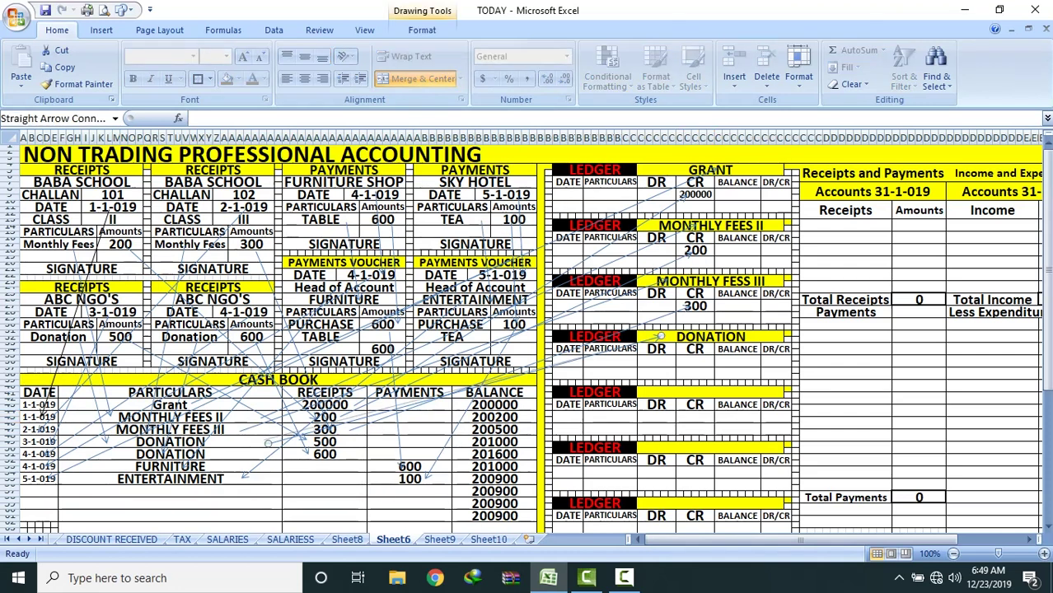
{"action": "left_click_drag", "start_coordinate": [268, 444], "coordinate": [228, 445]}
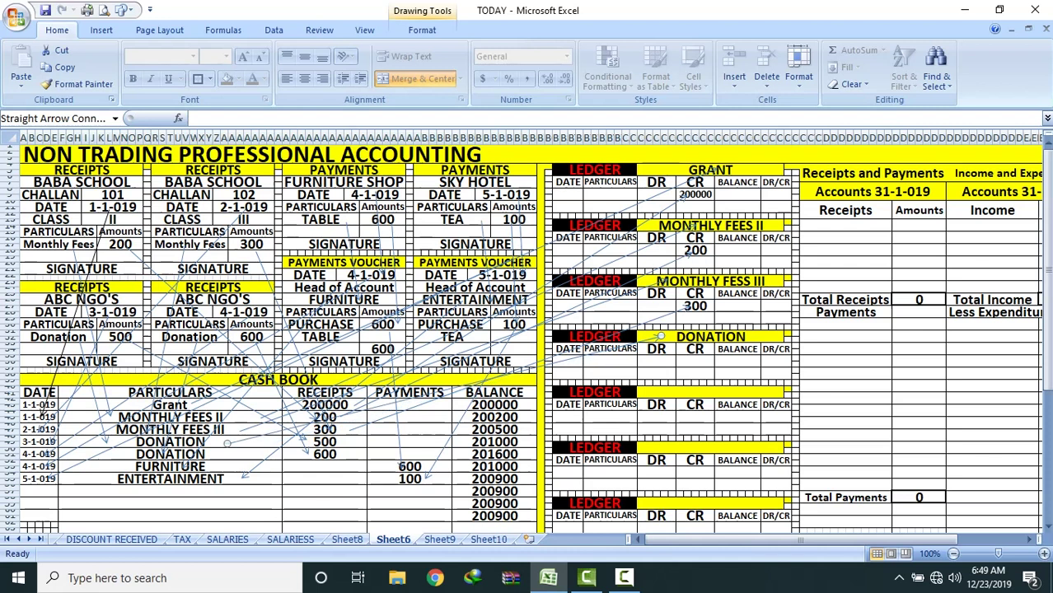
{"action": "left_click", "coordinate": [280, 467]}
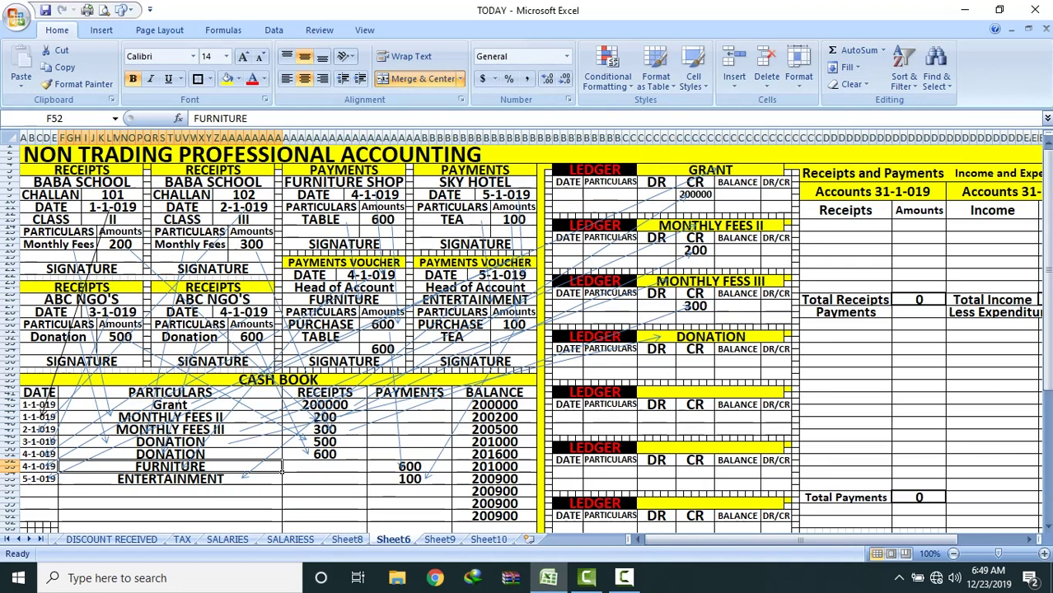
{"action": "left_click", "coordinate": [124, 10]}
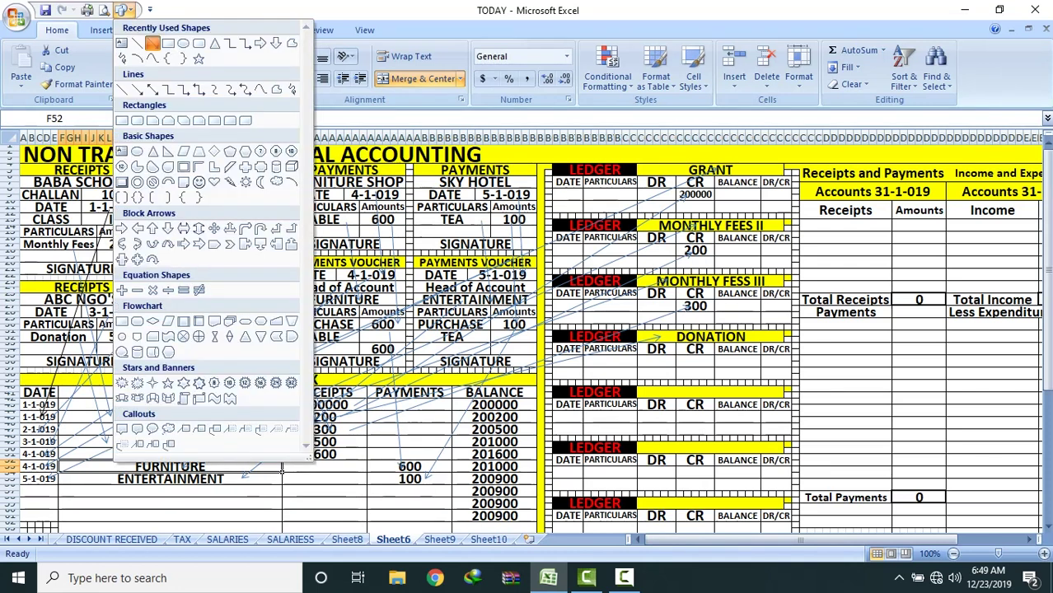
{"action": "left_click", "coordinate": [153, 43]}
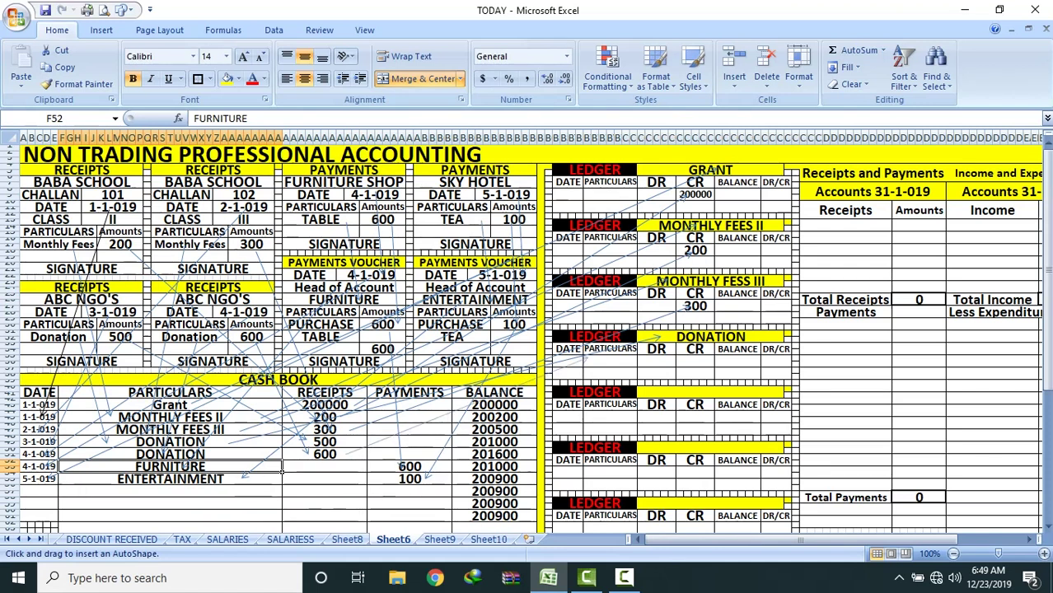
{"action": "left_click_drag", "start_coordinate": [346, 455], "coordinate": [588, 358]}
{"action": "key", "text": "ctrl+z"}
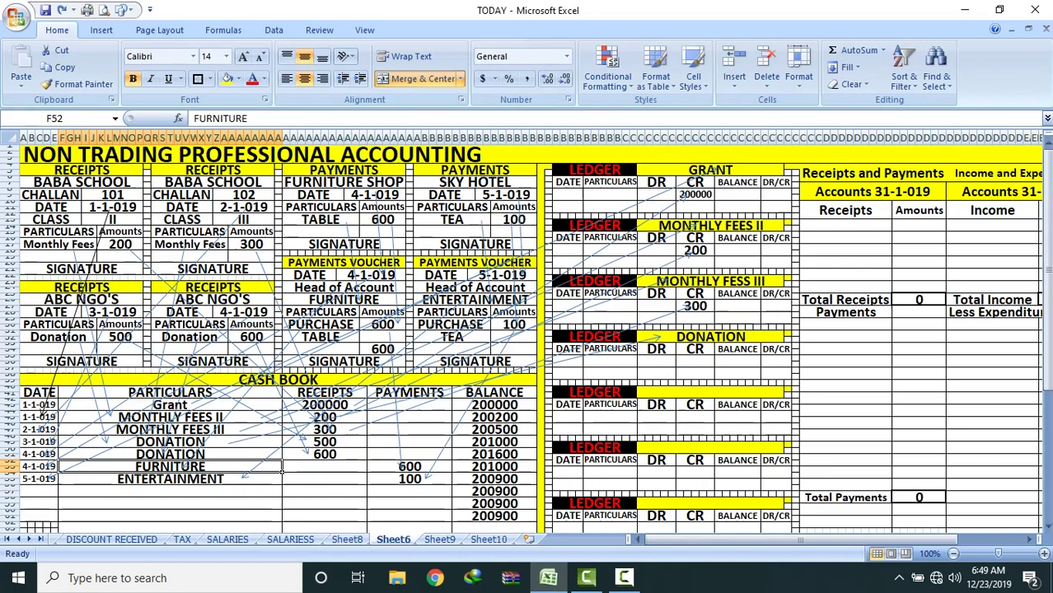
Step: Draw a straight arrow from the first DONATION receipt amount to the DONATION ledger's first CR row and enter 500 there, vertically middle-aligned
{"action": "left_click", "coordinate": [363, 444]}
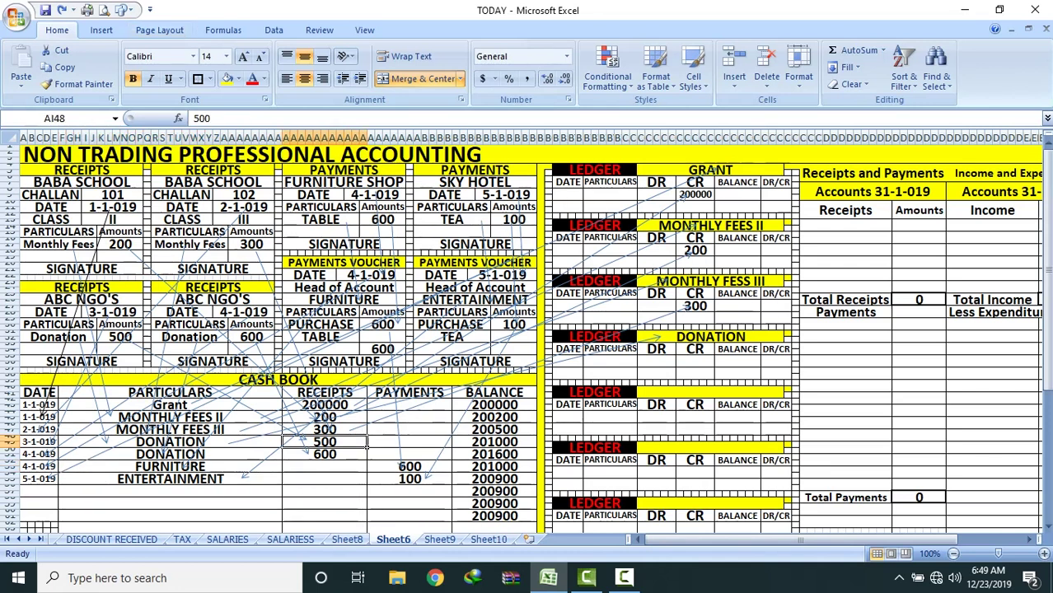
{"action": "left_click", "coordinate": [123, 10]}
{"action": "left_click", "coordinate": [154, 44]}
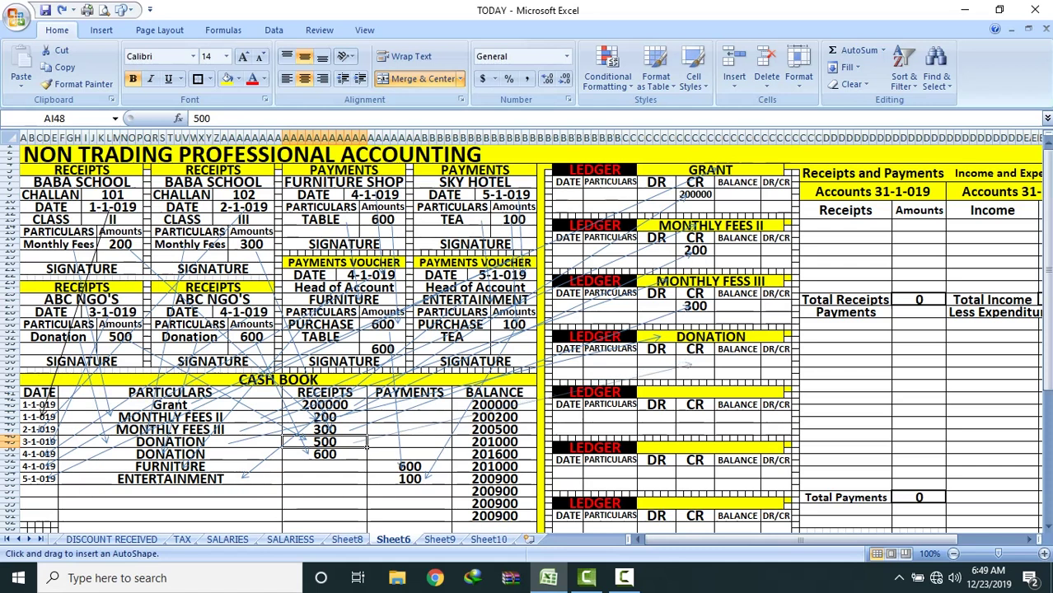
{"action": "left_click_drag", "start_coordinate": [352, 442], "coordinate": [693, 360]}
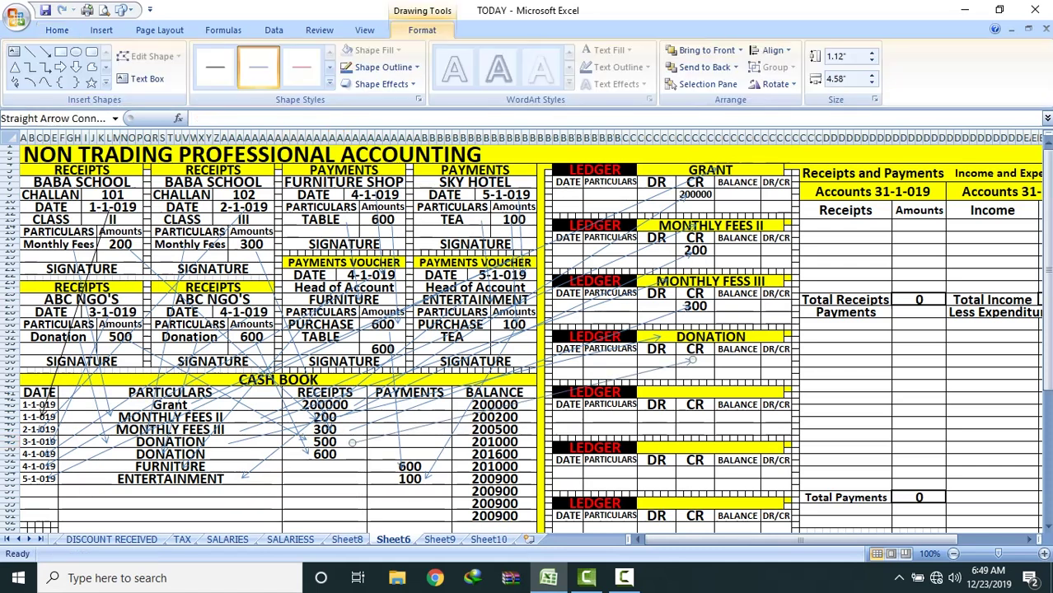
{"action": "left_click", "coordinate": [695, 362]}
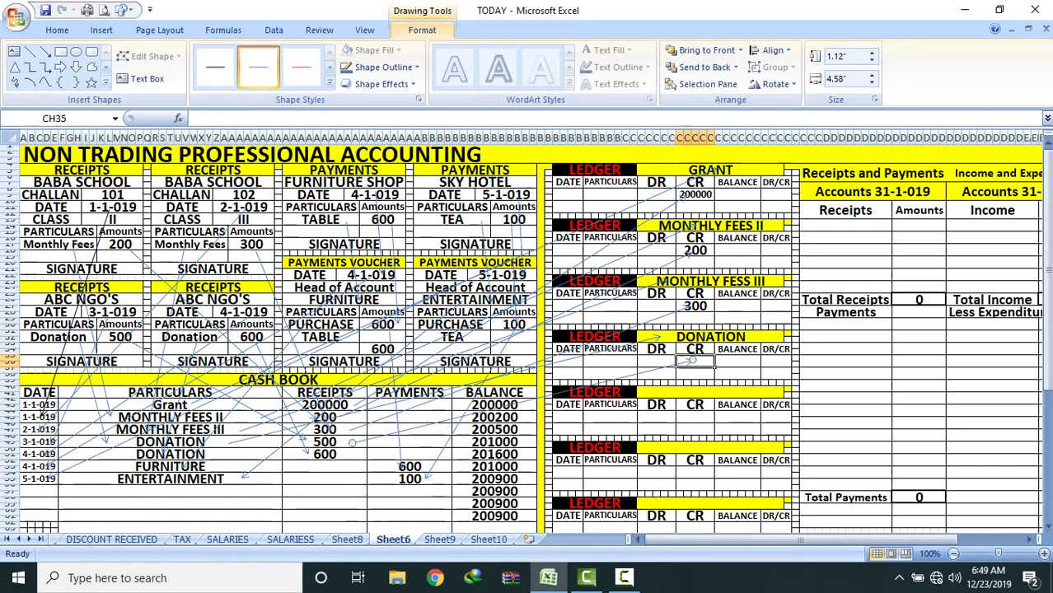
{"action": "type", "text": "500"}
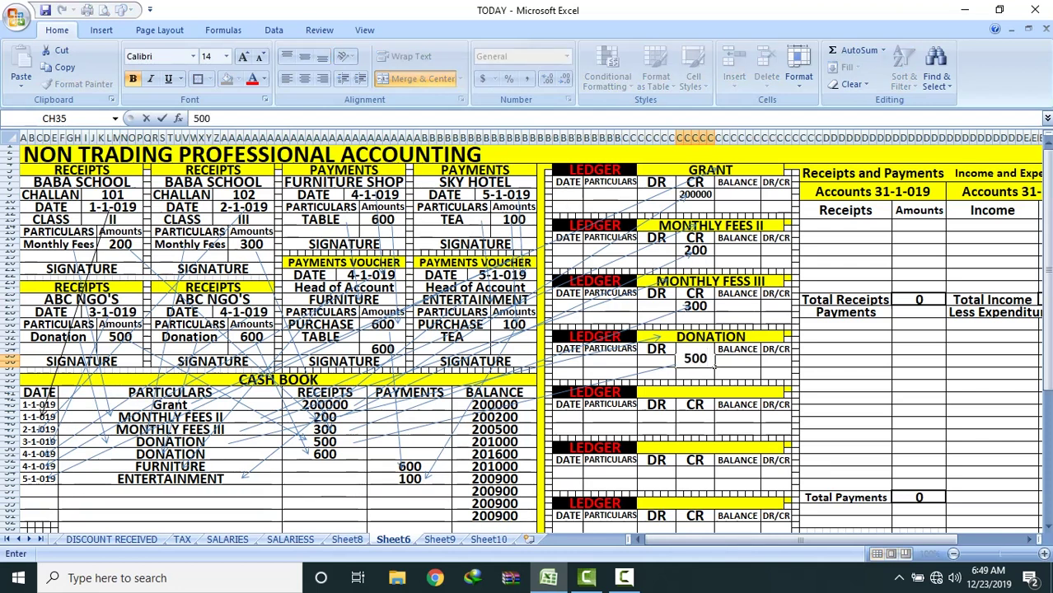
{"action": "key", "text": "Return"}
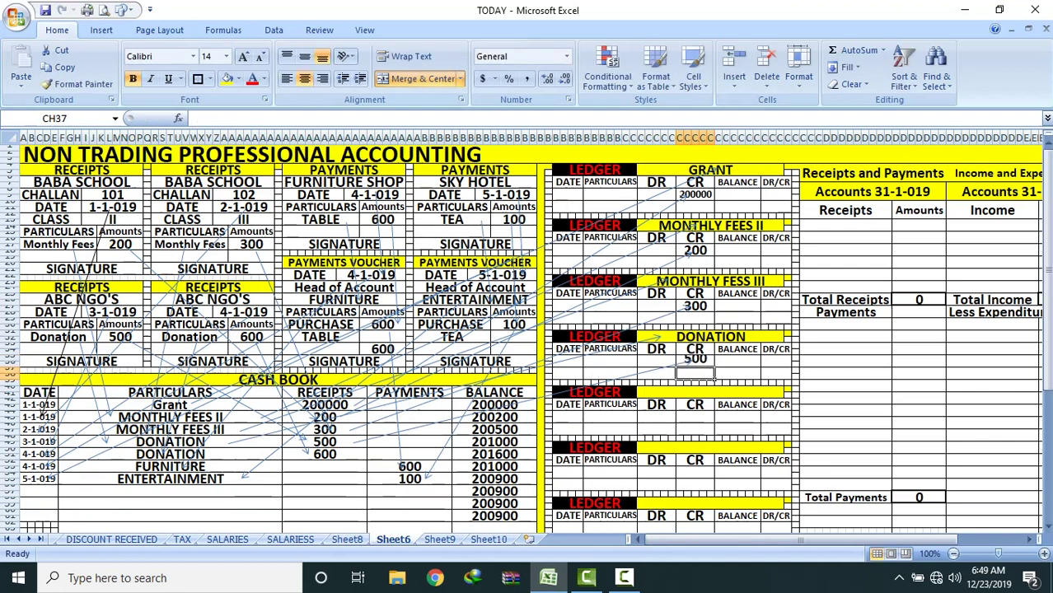
{"action": "key", "text": "shift+Down"}
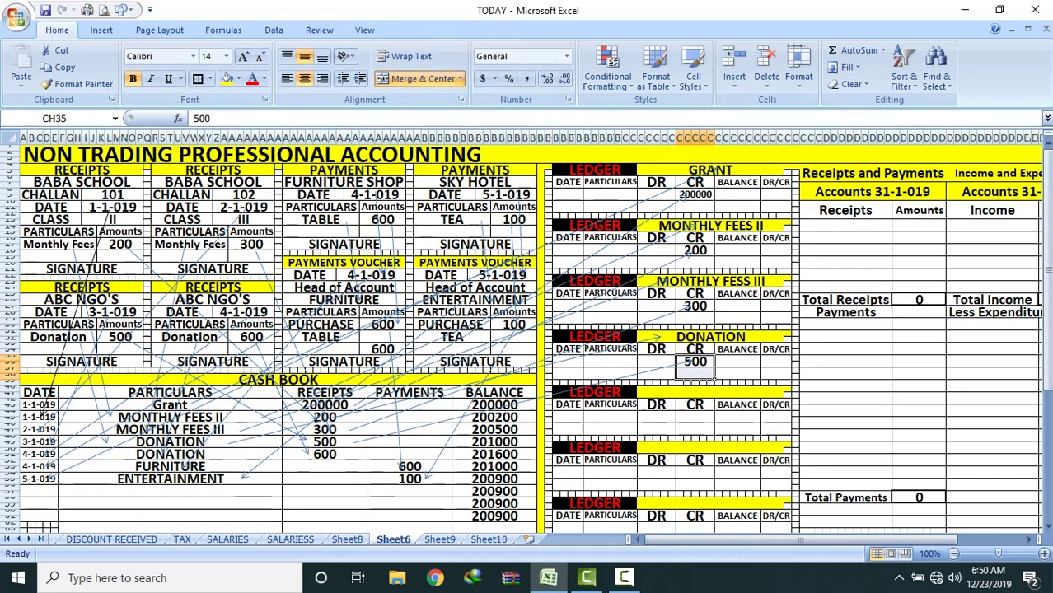
Step: Draw a straight arrow from the second DONATION receipt amount to the DONATION ledger's second CR row and enter 600 there
{"action": "left_click", "coordinate": [170, 467]}
{"action": "left_click", "coordinate": [170, 454]}
{"action": "left_click", "coordinate": [325, 454]}
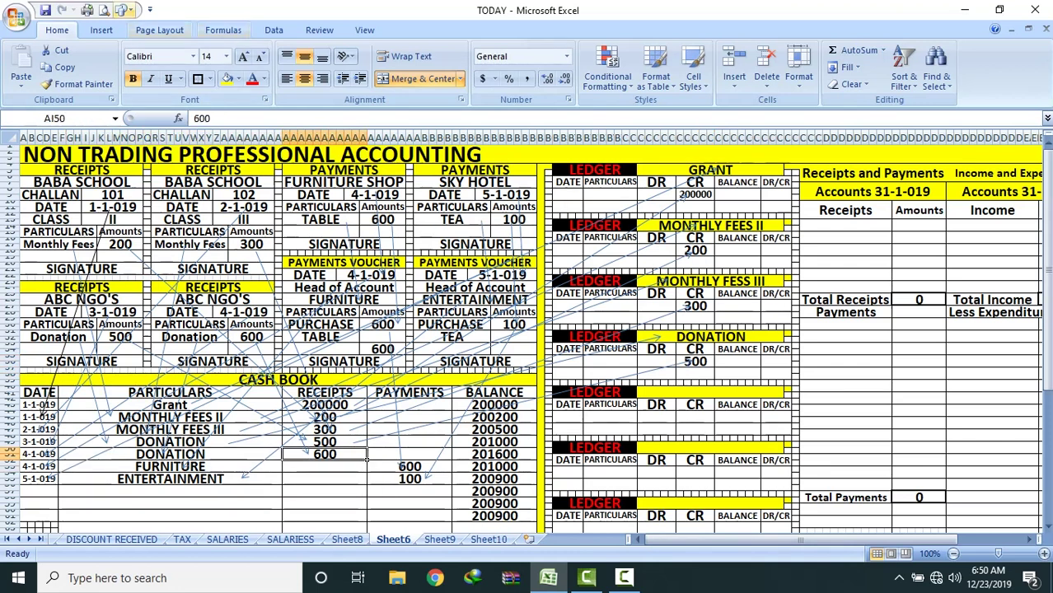
{"action": "left_click", "coordinate": [122, 9]}
{"action": "left_click", "coordinate": [153, 43]}
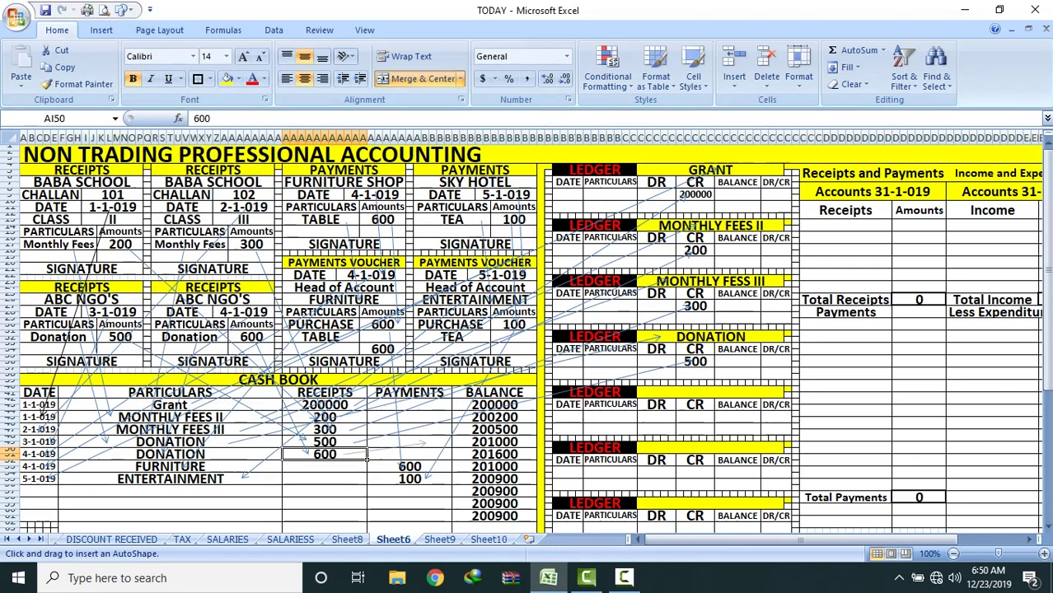
{"action": "left_click_drag", "start_coordinate": [341, 454], "coordinate": [689, 372]}
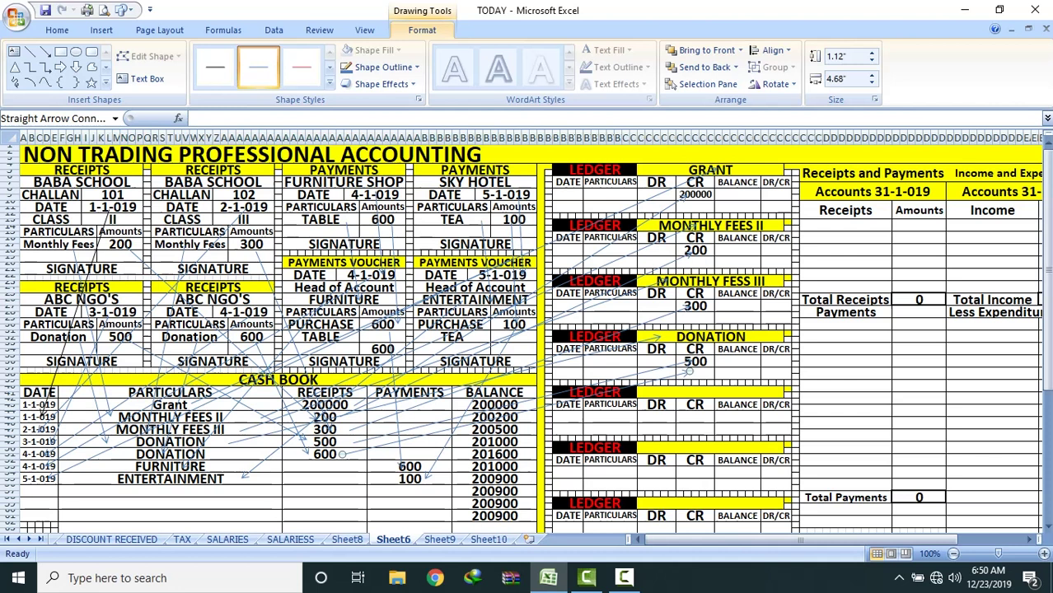
{"action": "left_click", "coordinate": [695, 374]}
{"action": "type", "text": "600"}
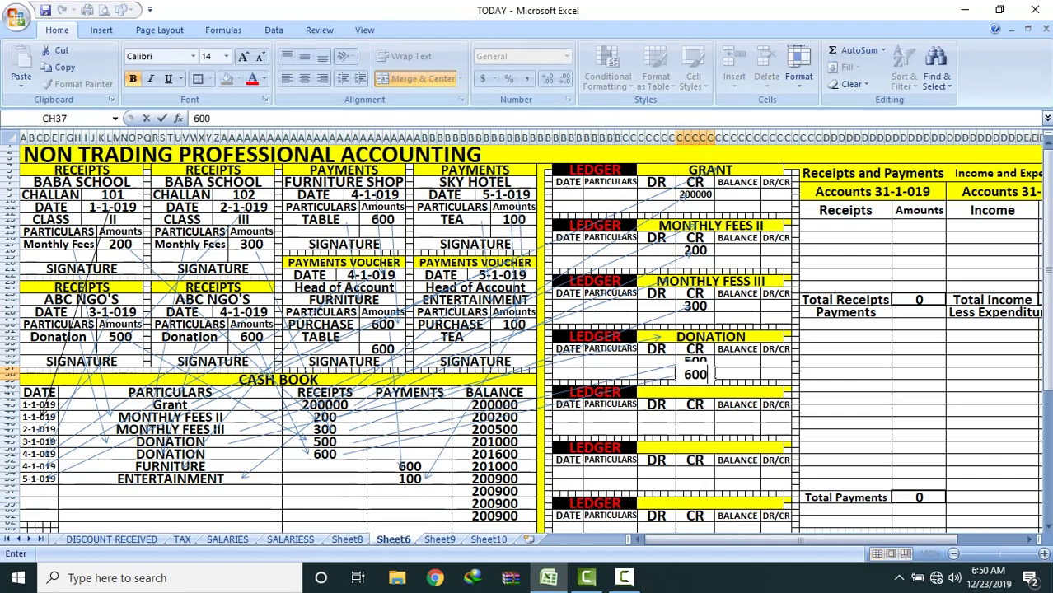
{"action": "key", "text": "Return"}
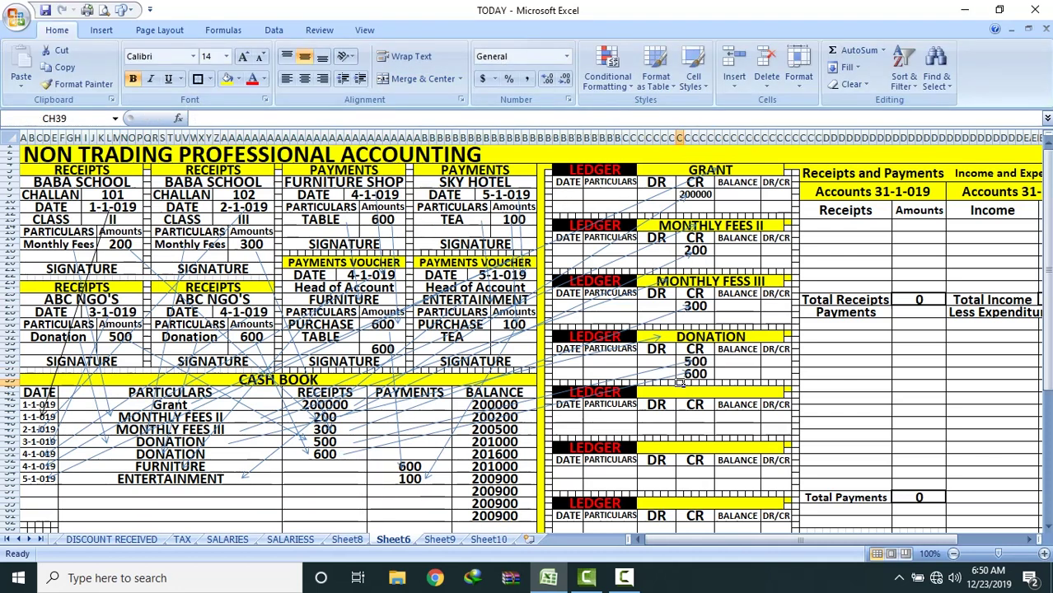
Step: Select the FURNITURE entry in the cash book's particulars
{"action": "left_click", "coordinate": [280, 468]}
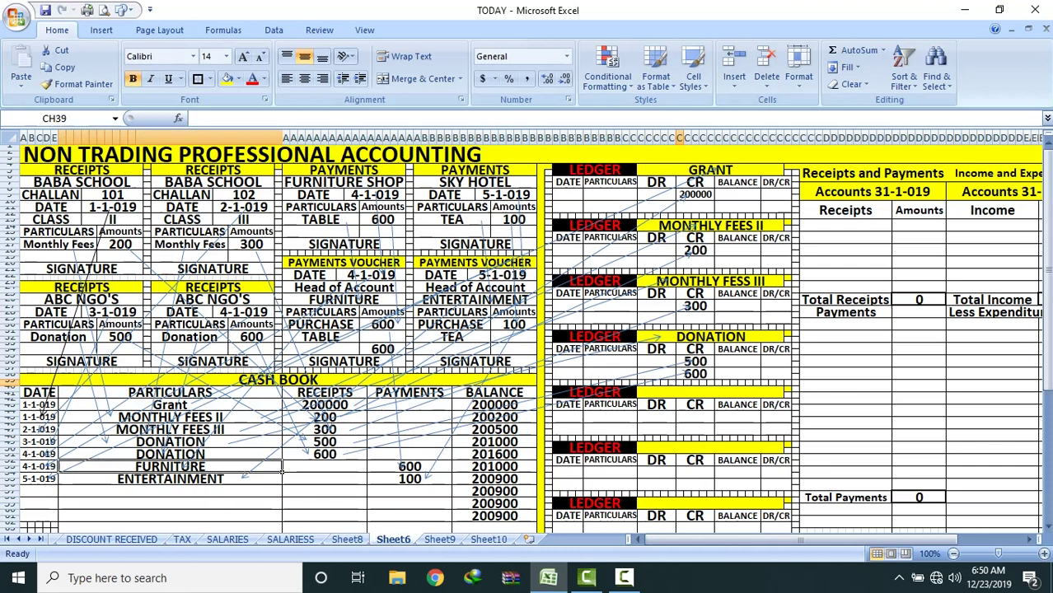
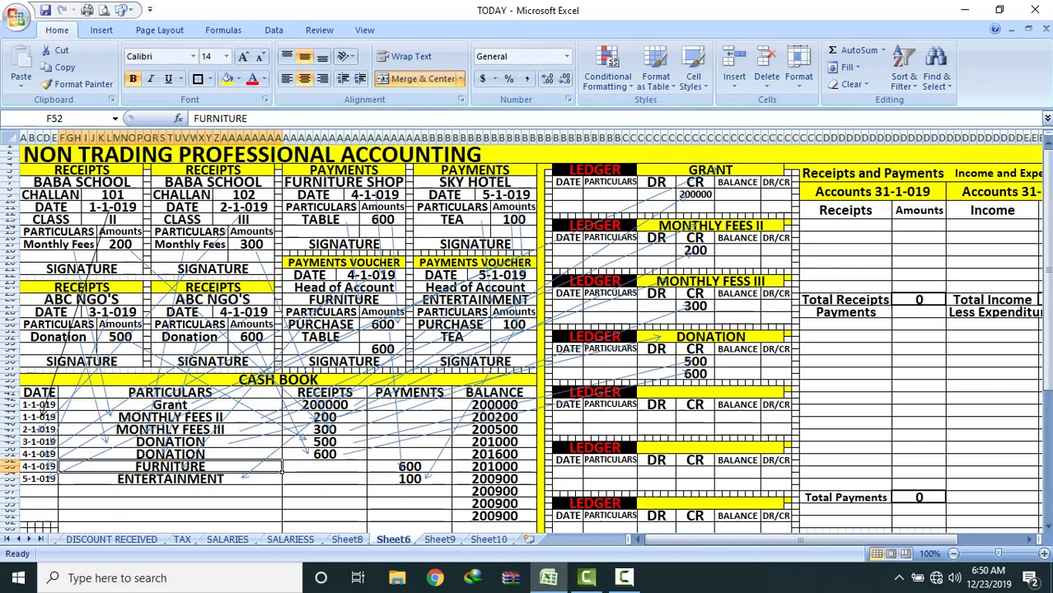
Step: Draw a straight arrow from the cash book's FURNITURE entry to the fifth ledger's blank heading and title that ledger FURNITURE
{"action": "left_click", "coordinate": [121, 10]}
{"action": "left_click", "coordinate": [152, 43]}
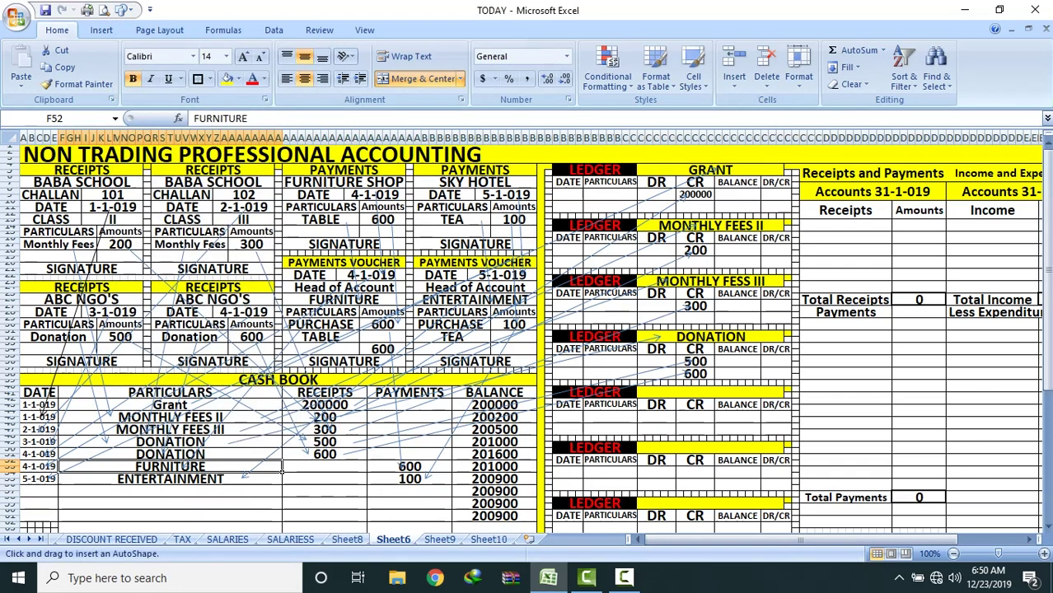
{"action": "left_click_drag", "start_coordinate": [204, 466], "coordinate": [695, 390]}
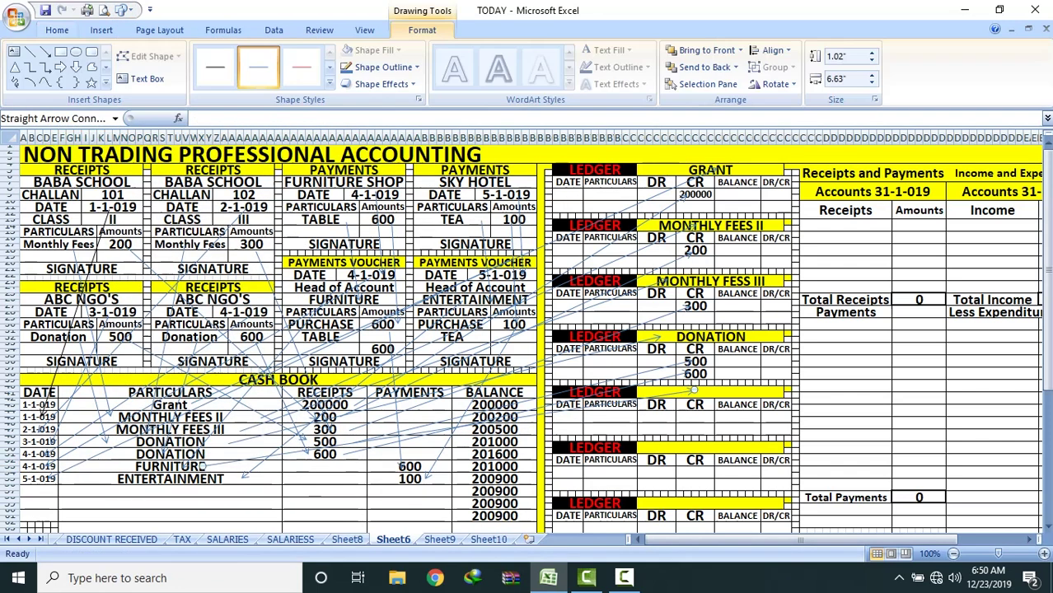
{"action": "left_click", "coordinate": [781, 394]}
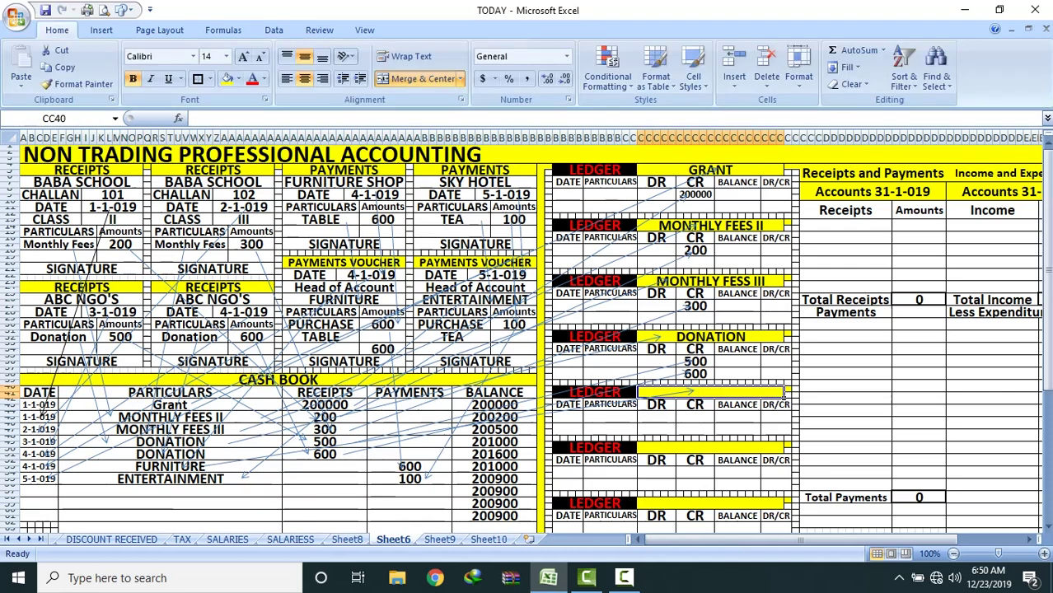
{"action": "type", "text": "FURNITURE"}
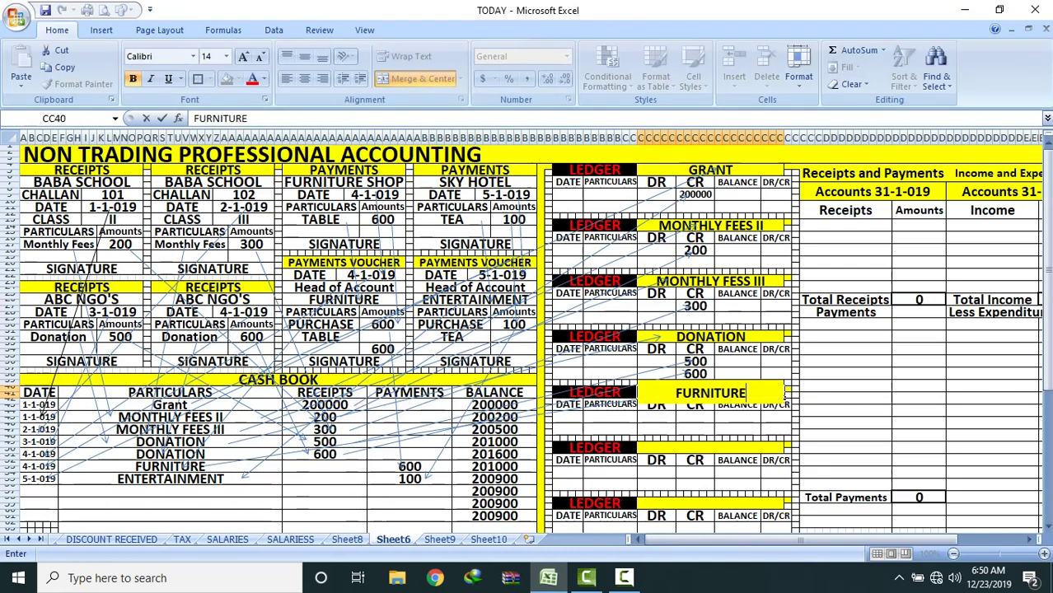
{"action": "left_click", "coordinate": [756, 430]}
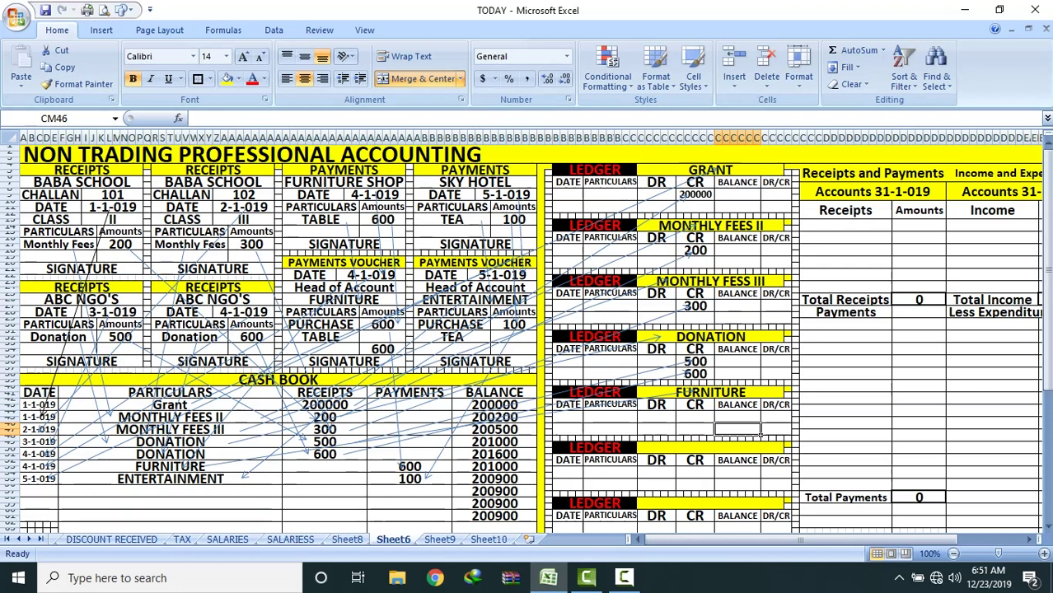
Step: Draw a straight arrow from the FURNITURE payment amount to the FURNITURE ledger's first DR row and enter 600 there, vertically middle-aligned
{"action": "left_click", "coordinate": [449, 469]}
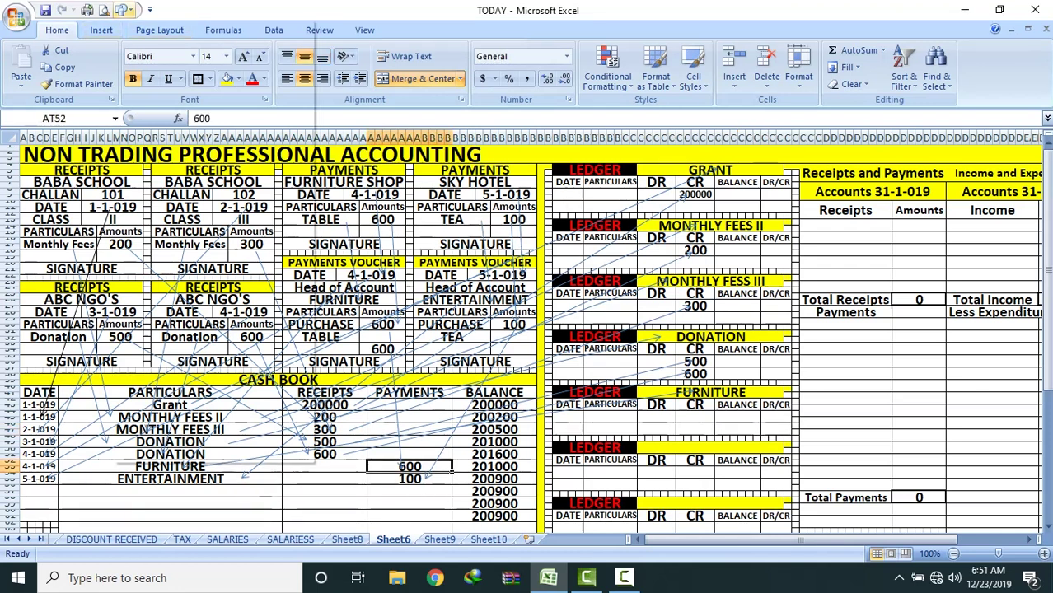
{"action": "left_click", "coordinate": [124, 10]}
{"action": "left_click", "coordinate": [152, 43]}
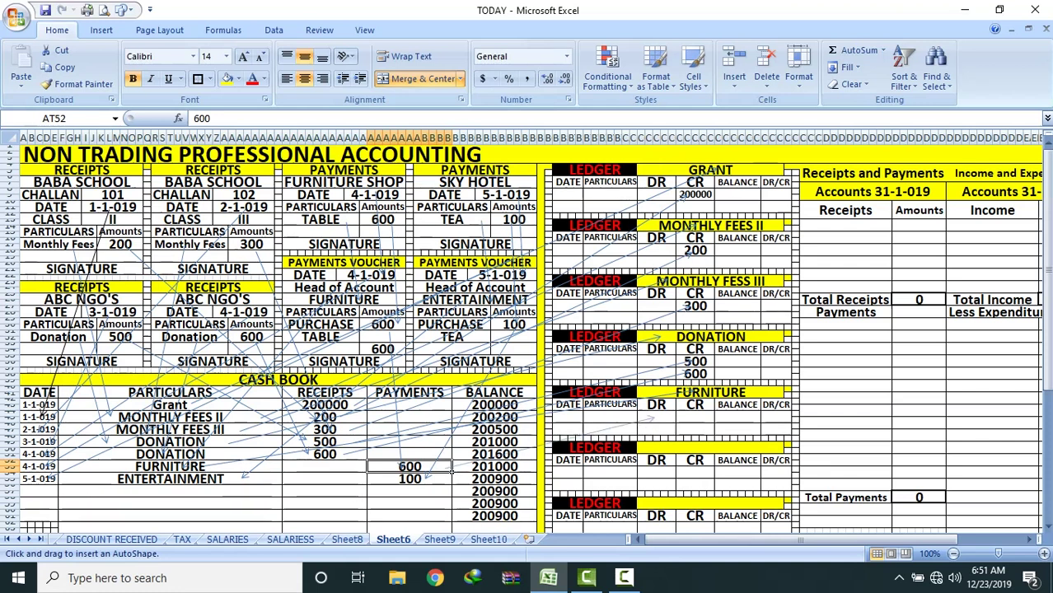
{"action": "left_click_drag", "start_coordinate": [449, 468], "coordinate": [654, 417]}
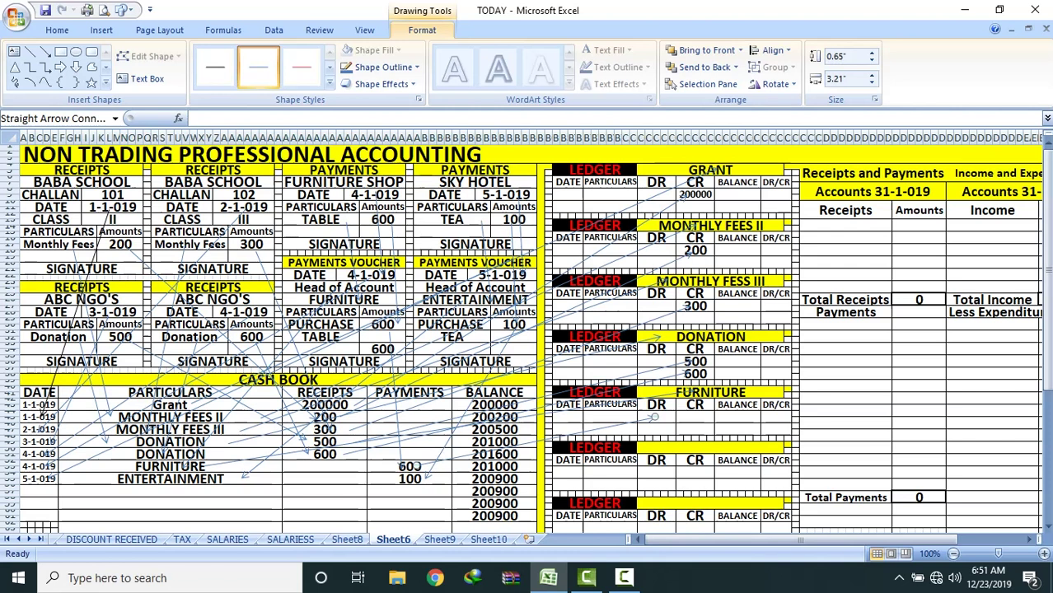
{"action": "left_click", "coordinate": [657, 417]}
{"action": "type", "text": "60"}
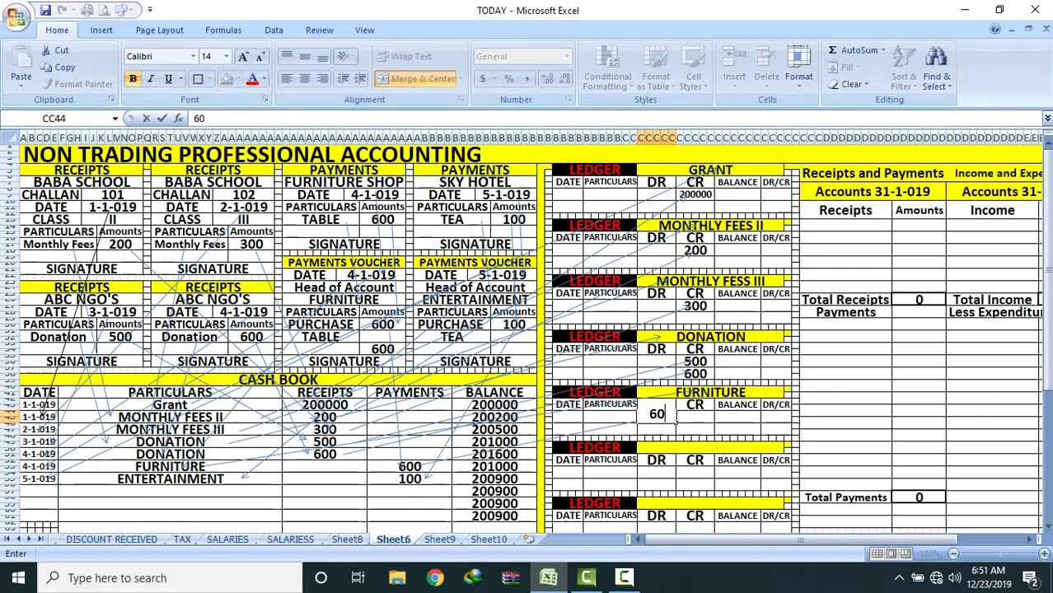
{"action": "type", "text": "0"}
{"action": "key", "text": "Return"}
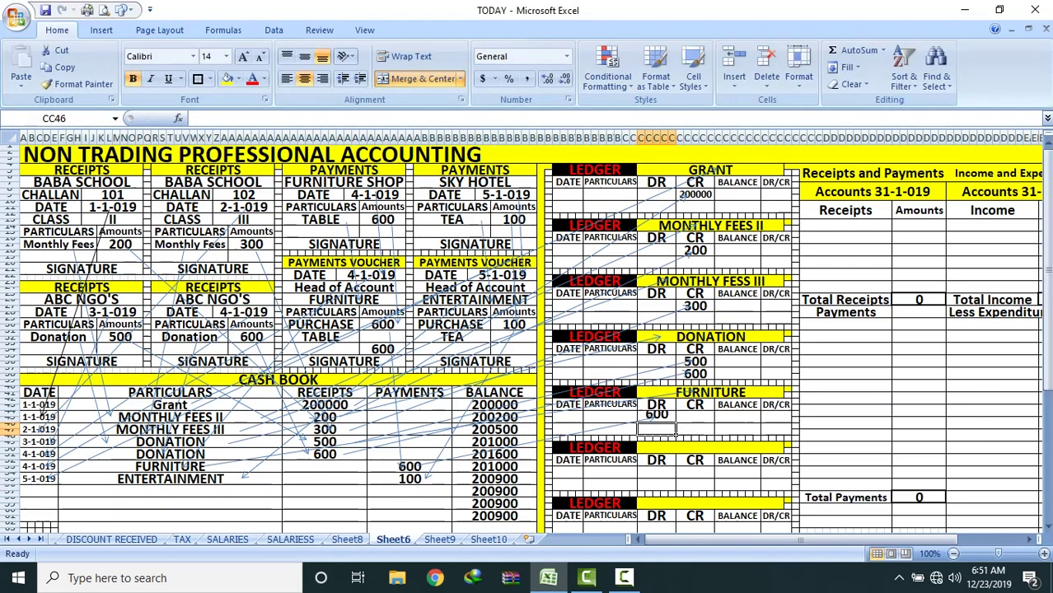
{"action": "left_click", "coordinate": [657, 417]}
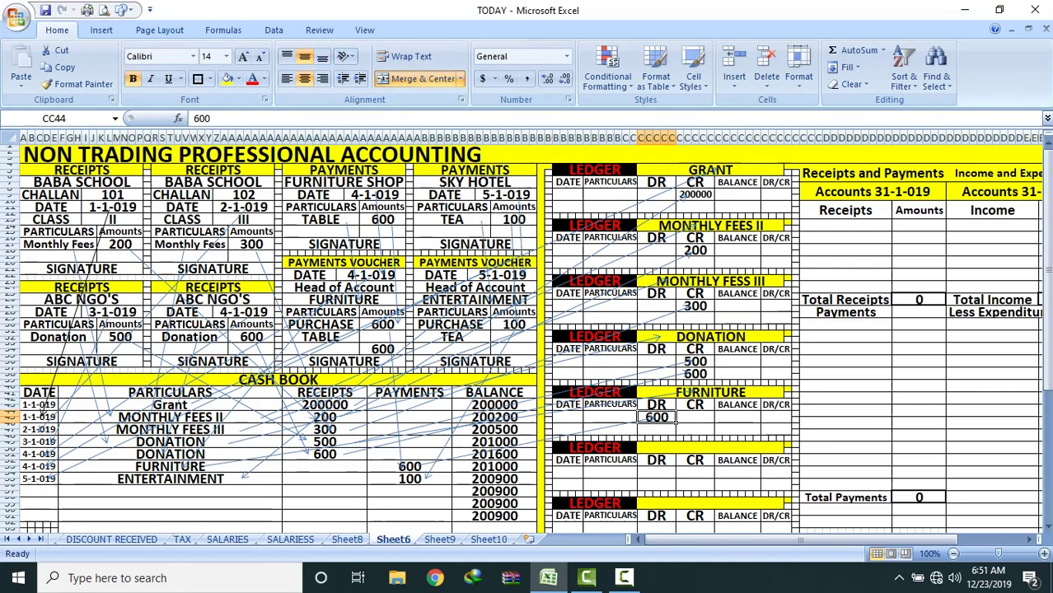
Step: Draw a straight arrow from the cash book's ENTERTAINMENT entry to the sixth ledger's blank heading and title that ledger ENTERTAINMENT
{"action": "left_click", "coordinate": [170, 479]}
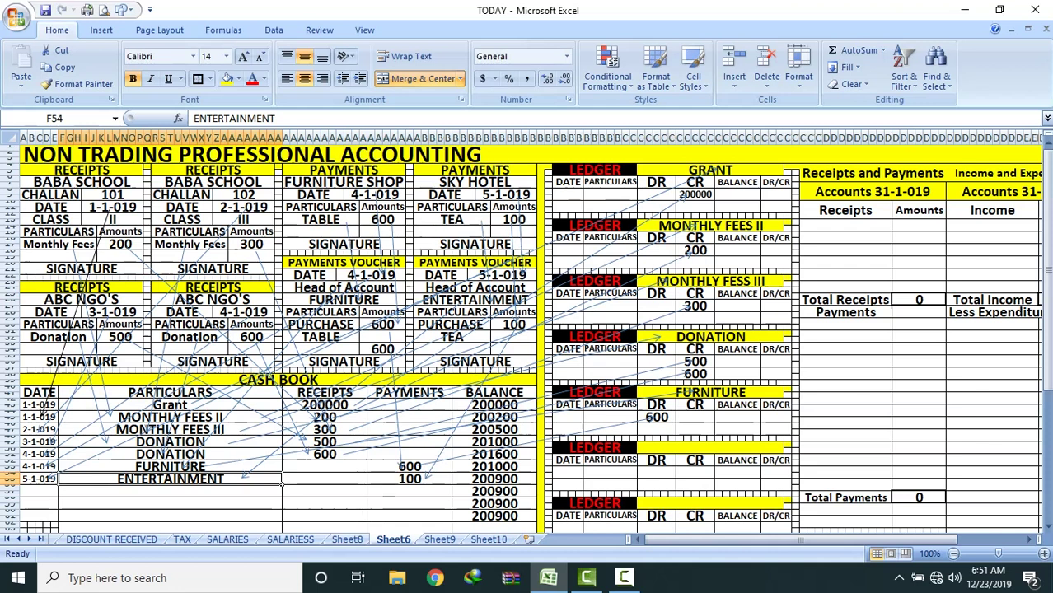
{"action": "left_click", "coordinate": [122, 10]}
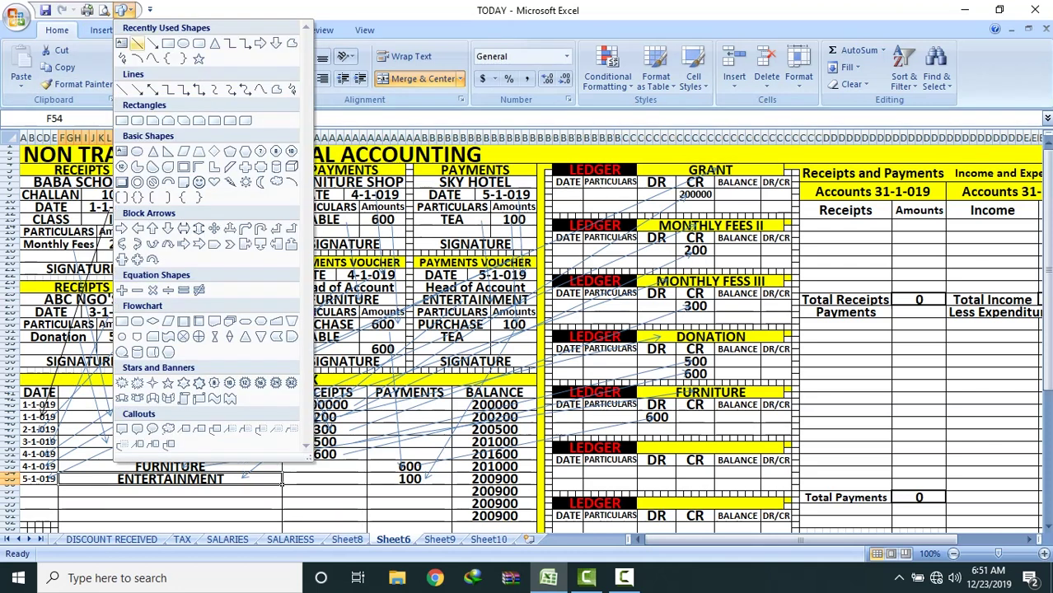
{"action": "left_click", "coordinate": [151, 43]}
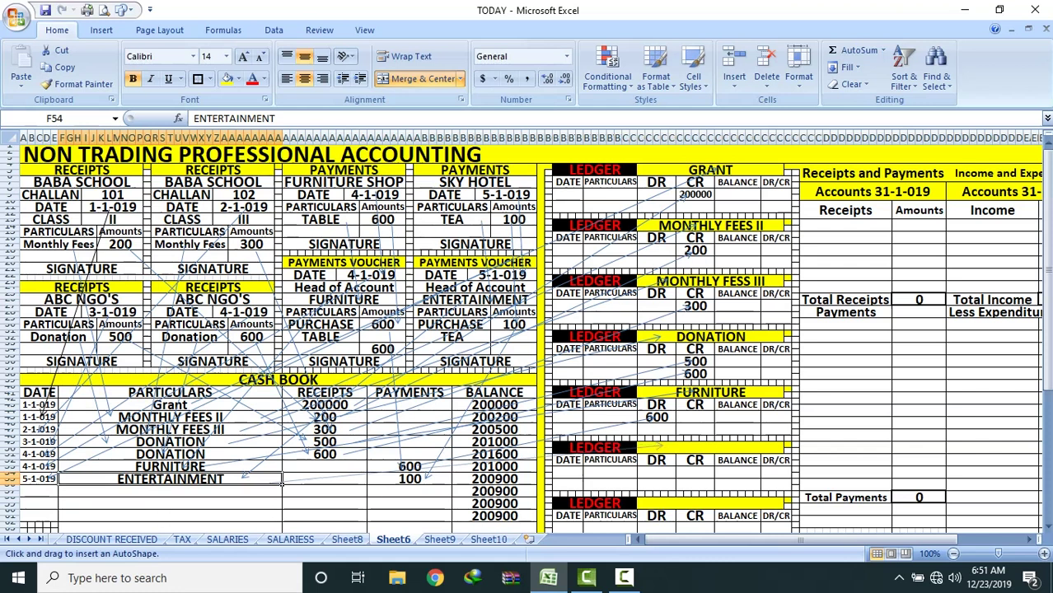
{"action": "left_click_drag", "start_coordinate": [268, 484], "coordinate": [664, 447]}
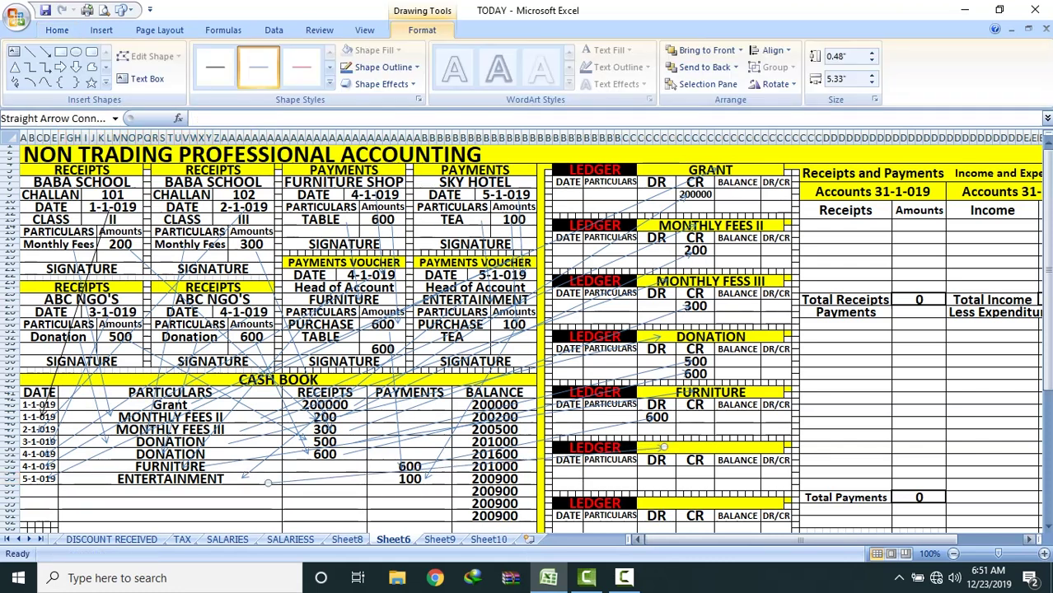
{"action": "left_click", "coordinate": [710, 448]}
{"action": "type", "text": "EN"}
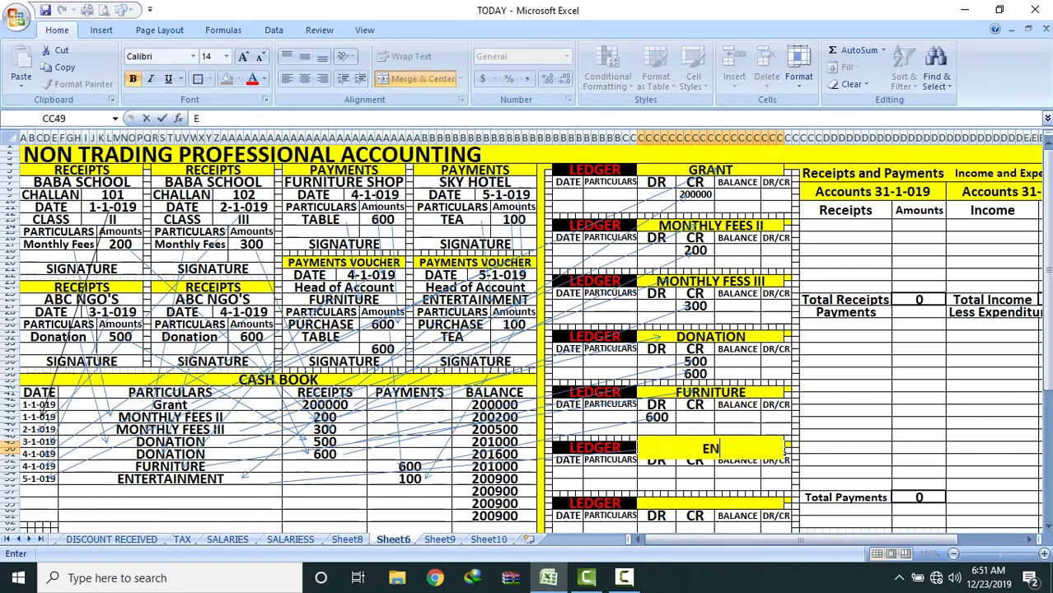
{"action": "type", "text": "TERTAINMENT"}
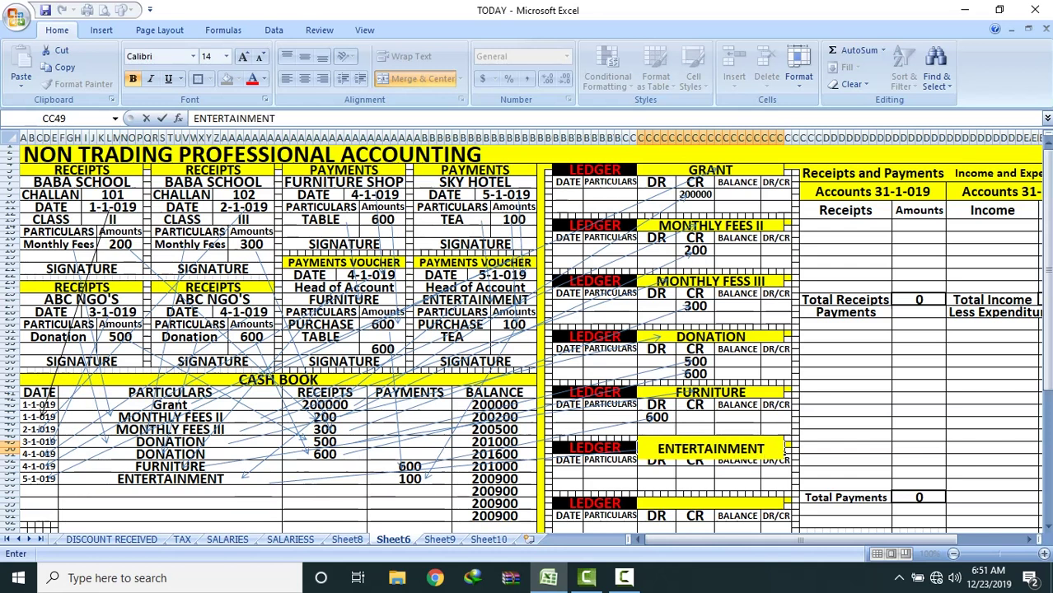
{"action": "left_click", "coordinate": [741, 485]}
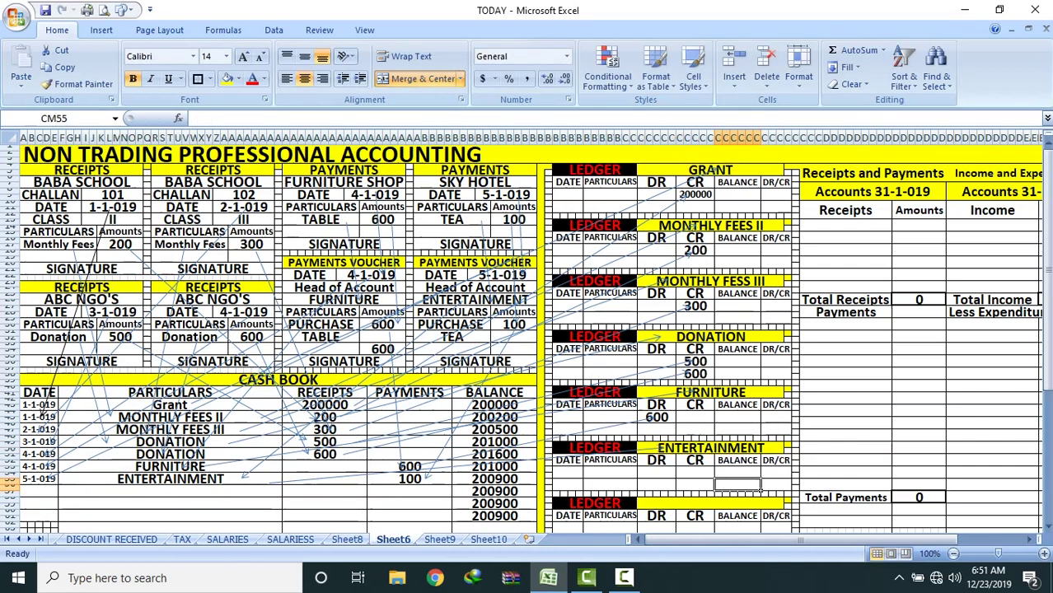
Step: Draw a straight arrow from the ENTERTAINMENT payment amount to the ENTERTAINMENT ledger's first DR row and enter 100 there, vertically middle-aligned
{"action": "left_click", "coordinate": [425, 479]}
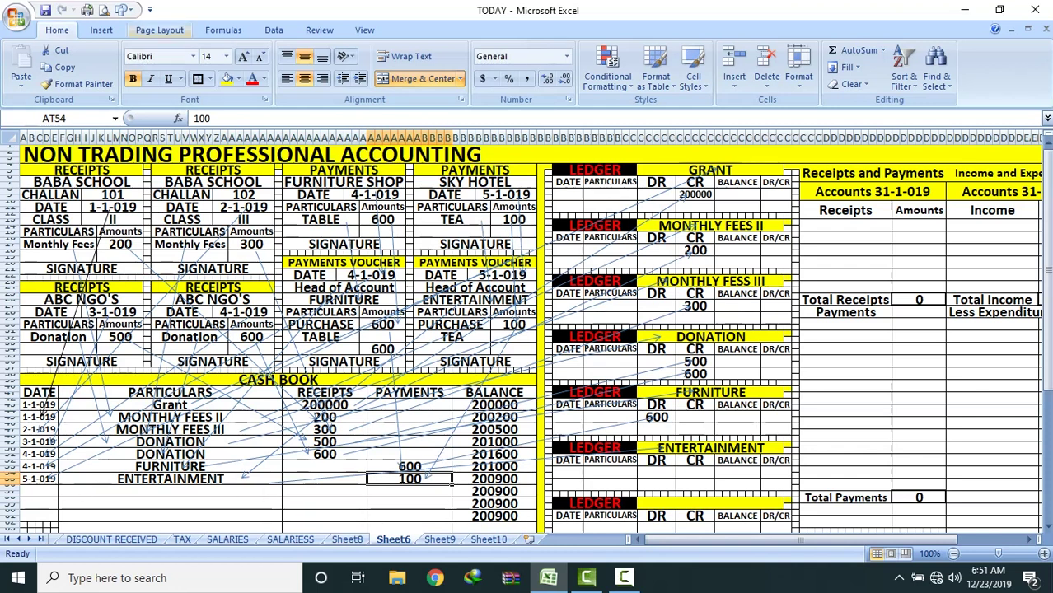
{"action": "left_click", "coordinate": [124, 10]}
{"action": "left_click", "coordinate": [153, 43]}
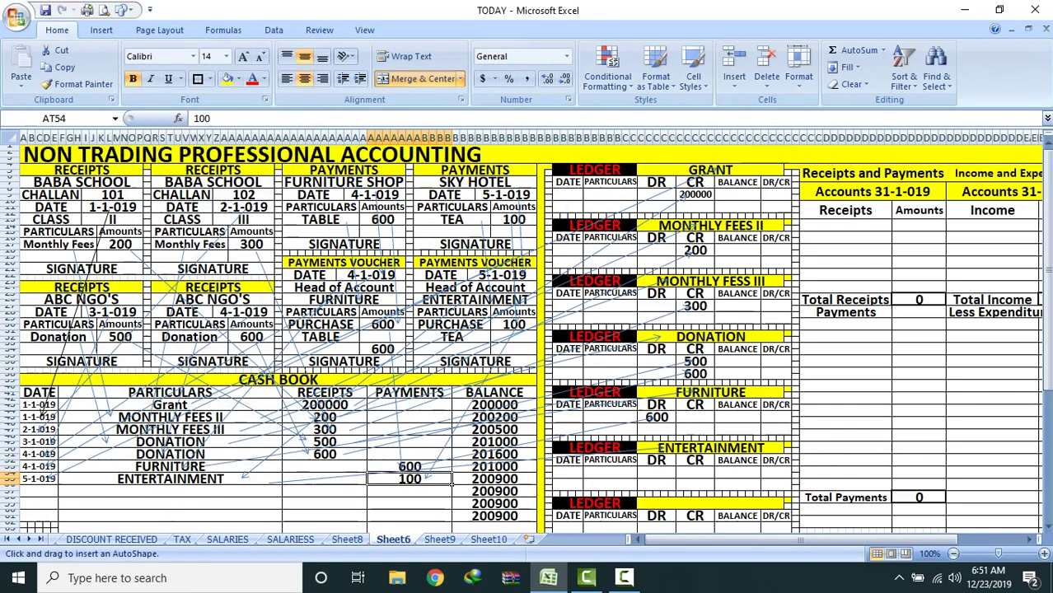
{"action": "left_click_drag", "start_coordinate": [438, 480], "coordinate": [655, 473]}
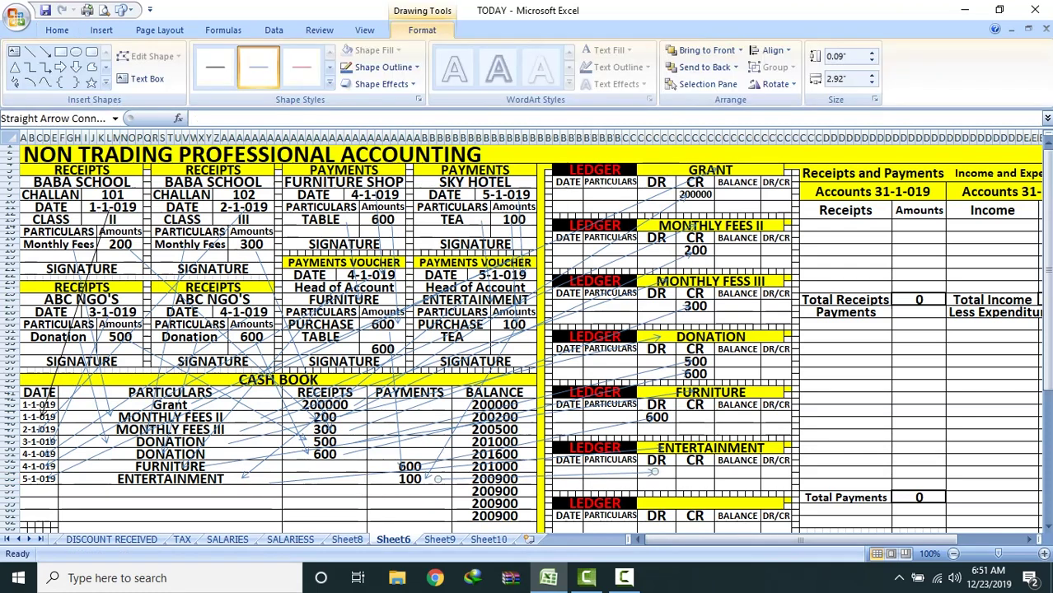
{"action": "left_click", "coordinate": [656, 474]}
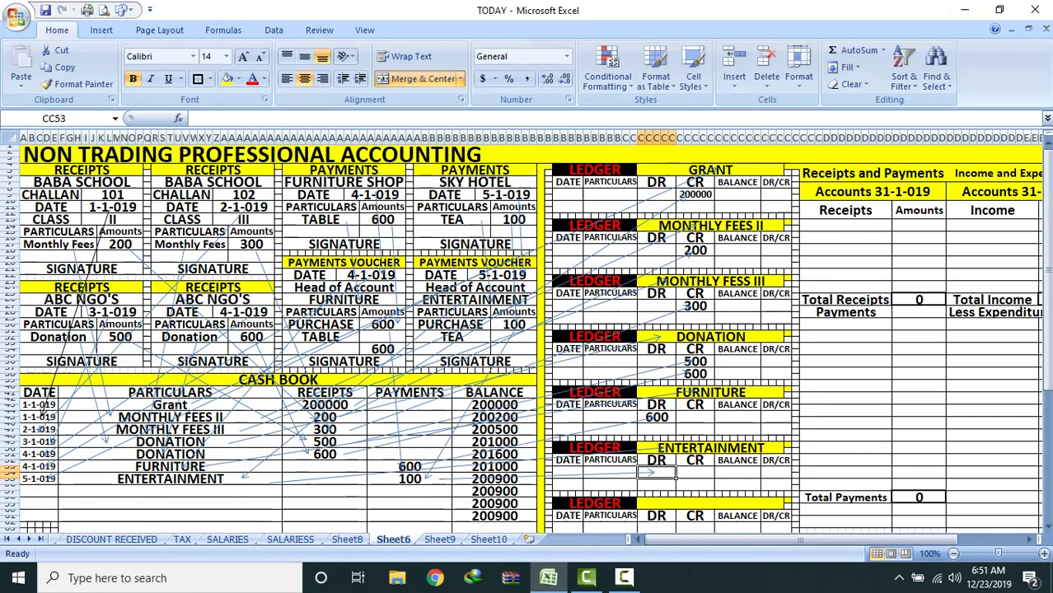
{"action": "type", "text": "100"}
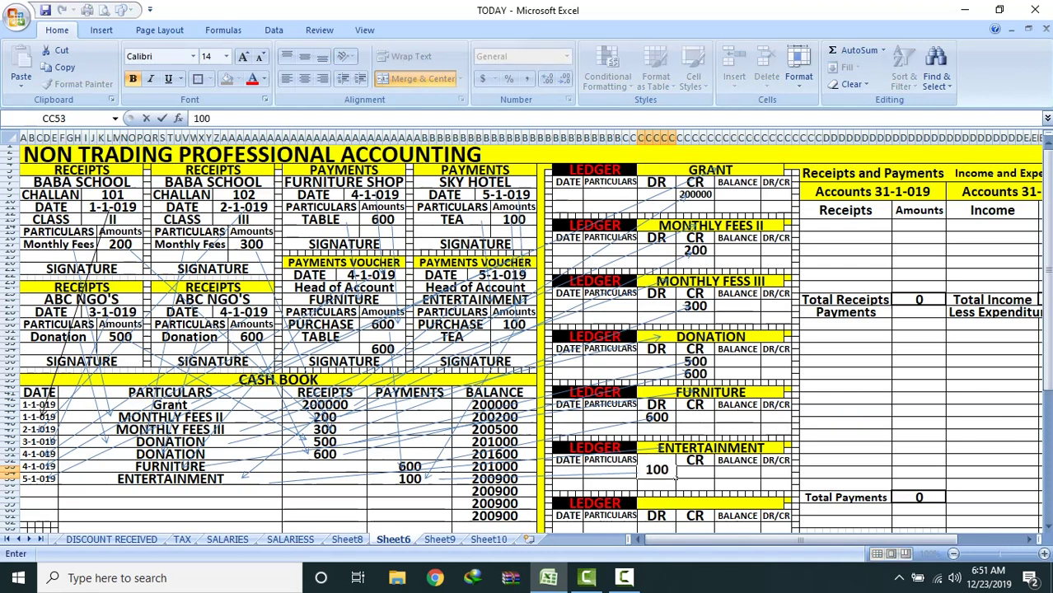
{"action": "key", "text": "Return"}
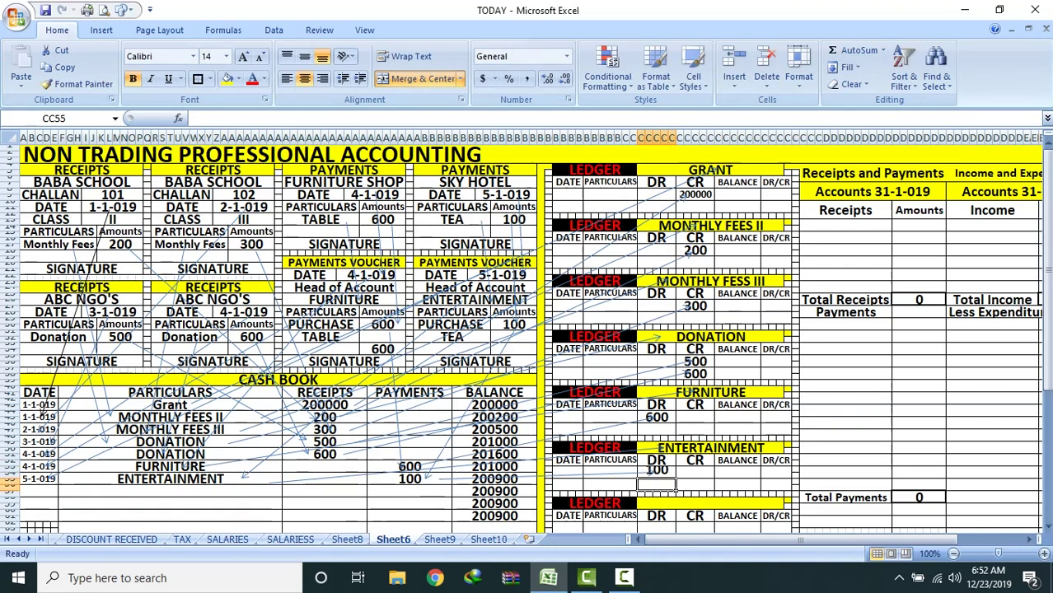
{"action": "left_click", "coordinate": [657, 471]}
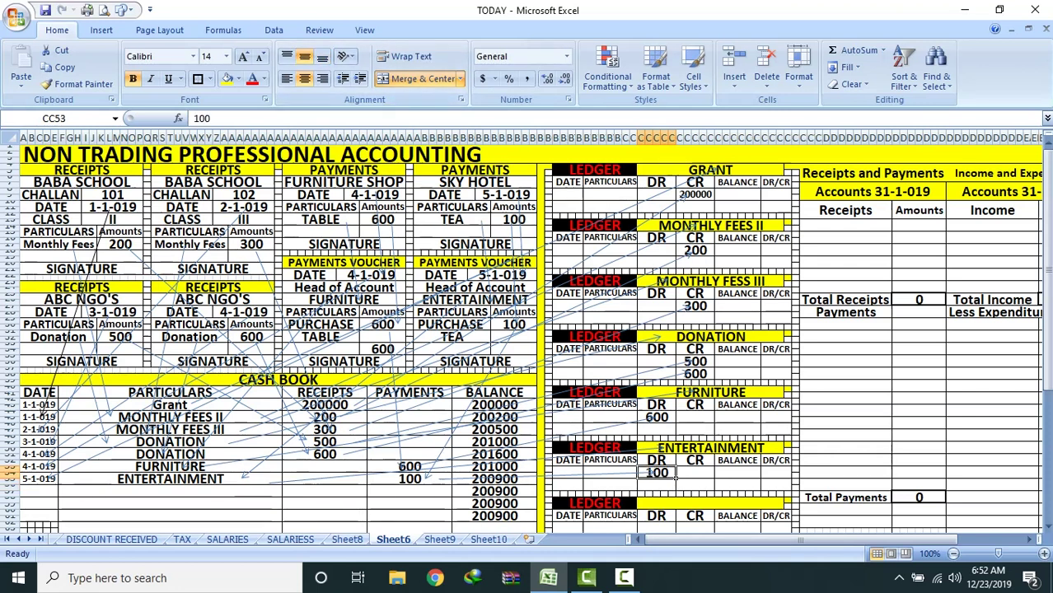
Step: Review the whole block of ledgers and the blank Receipts and Payments, Income and Expenditure and Balance Sheet accounts
{"action": "left_click_drag", "start_coordinate": [659, 170], "coordinate": [789, 521]}
{"action": "left_click_drag", "start_coordinate": [593, 170], "coordinate": [789, 521]}
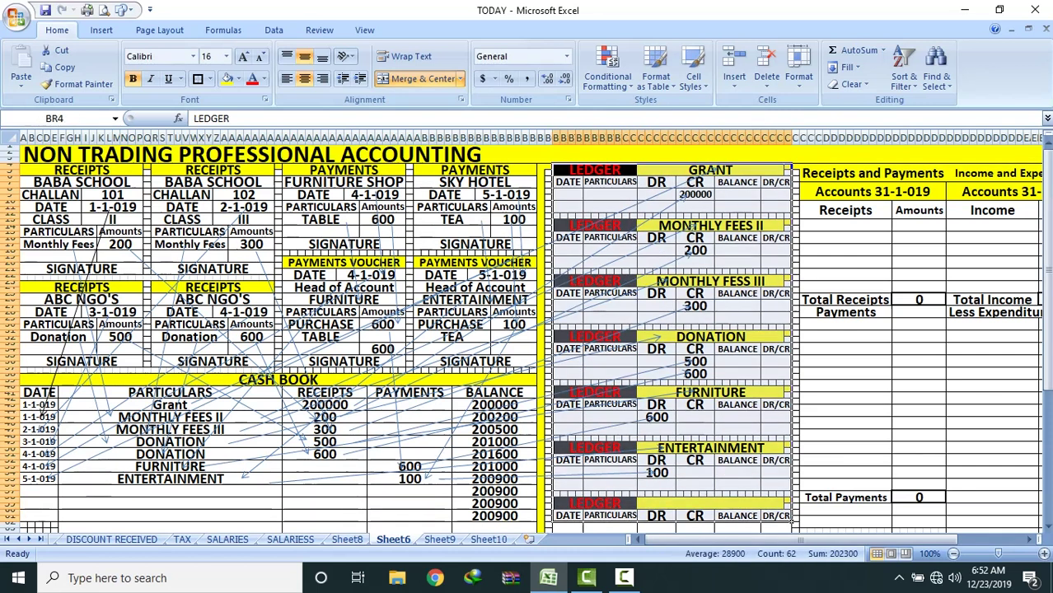
{"action": "left_click", "coordinate": [694, 516]}
{"action": "left_click", "coordinate": [712, 487]}
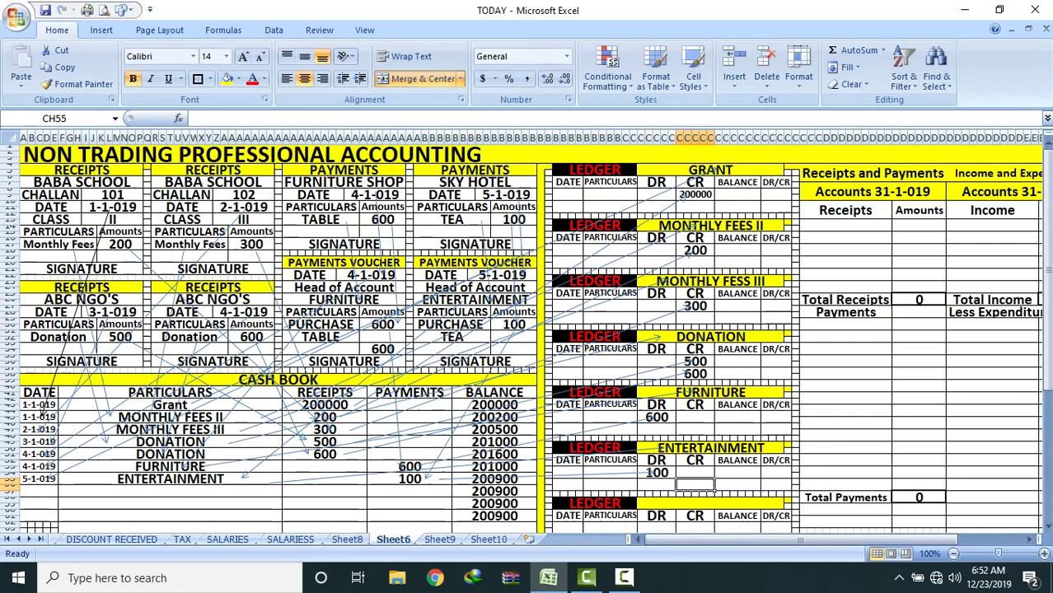
{"action": "left_click_drag", "start_coordinate": [775, 539], "coordinate": [956, 539]}
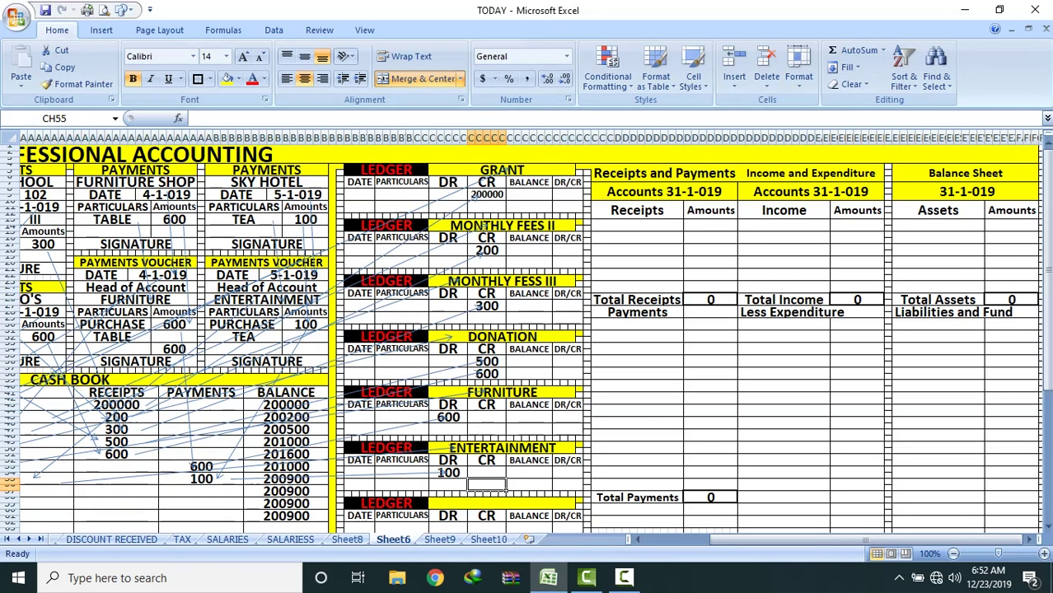
{"action": "left_click_drag", "start_coordinate": [775, 540], "coordinate": [708, 540]}
Step: Copy the cash book's Grant entry into the first Receipts row of the Receipts and Payments account and enter 200000 as its amount
{"action": "left_click", "coordinate": [280, 407]}
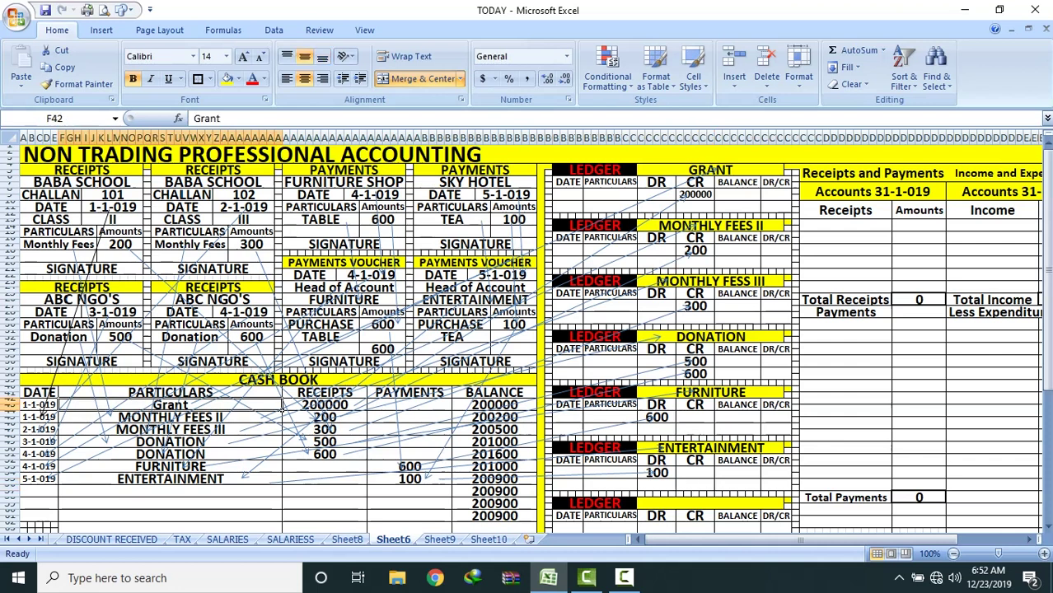
{"action": "right_click", "coordinate": [281, 410]}
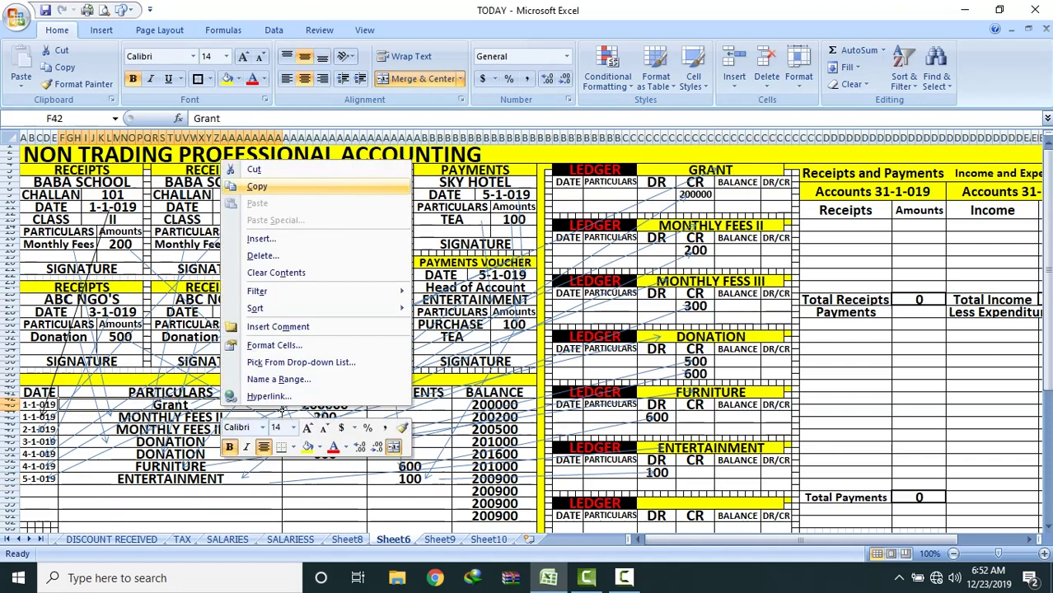
{"action": "left_click", "coordinate": [257, 187]}
{"action": "right_click", "coordinate": [831, 224]}
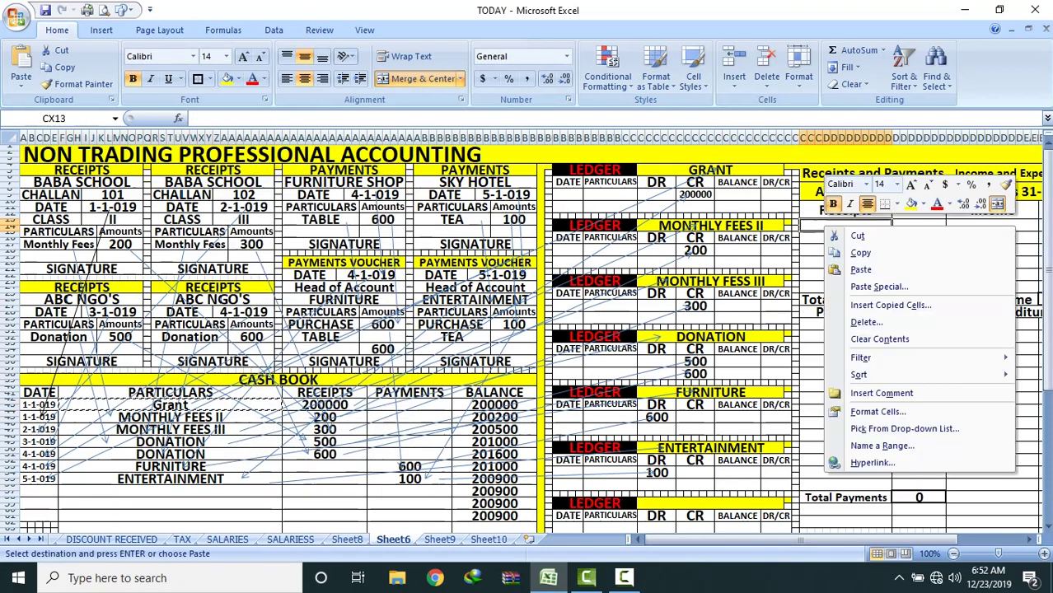
{"action": "left_click", "coordinate": [861, 270]}
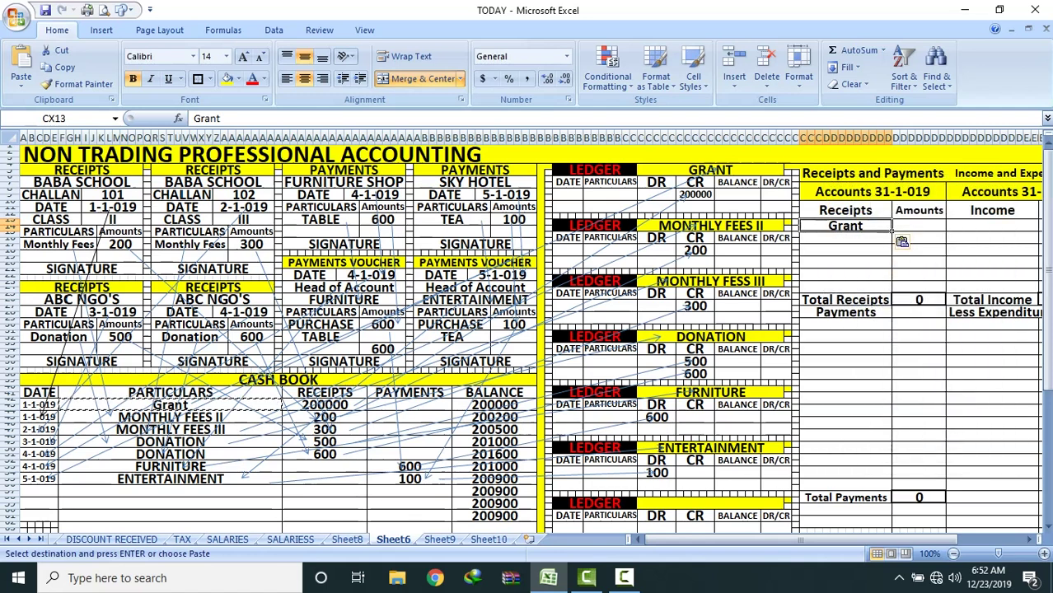
{"action": "left_click", "coordinate": [917, 226]}
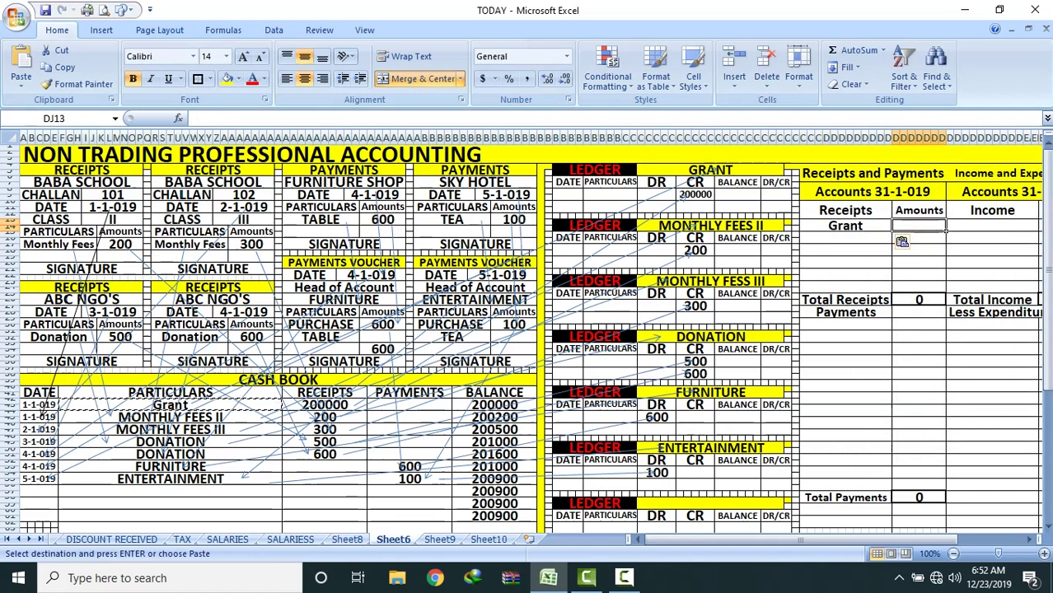
{"action": "type", "text": "200000"}
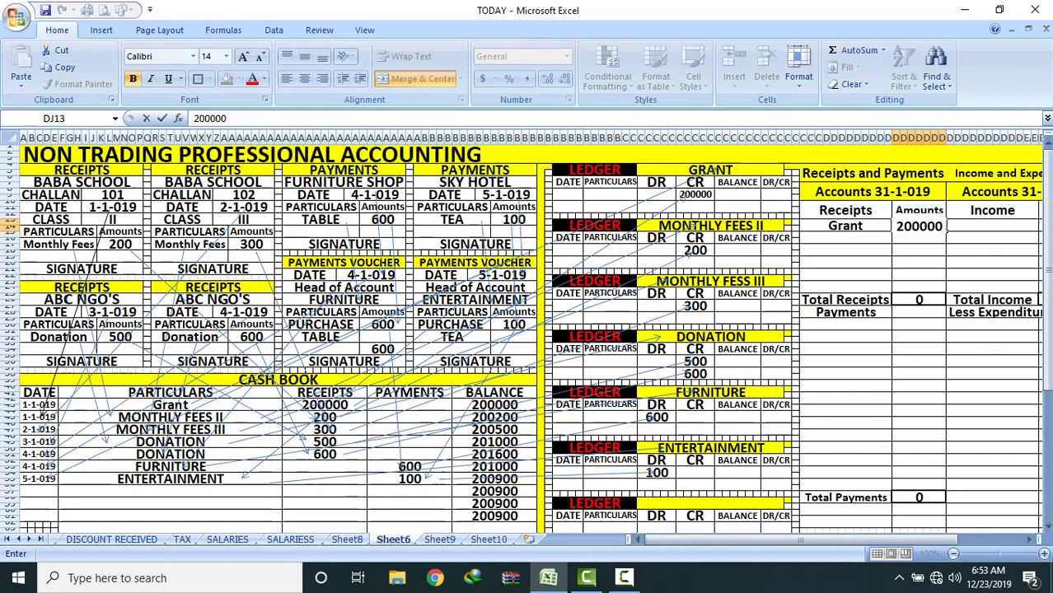
{"action": "key", "text": "Return"}
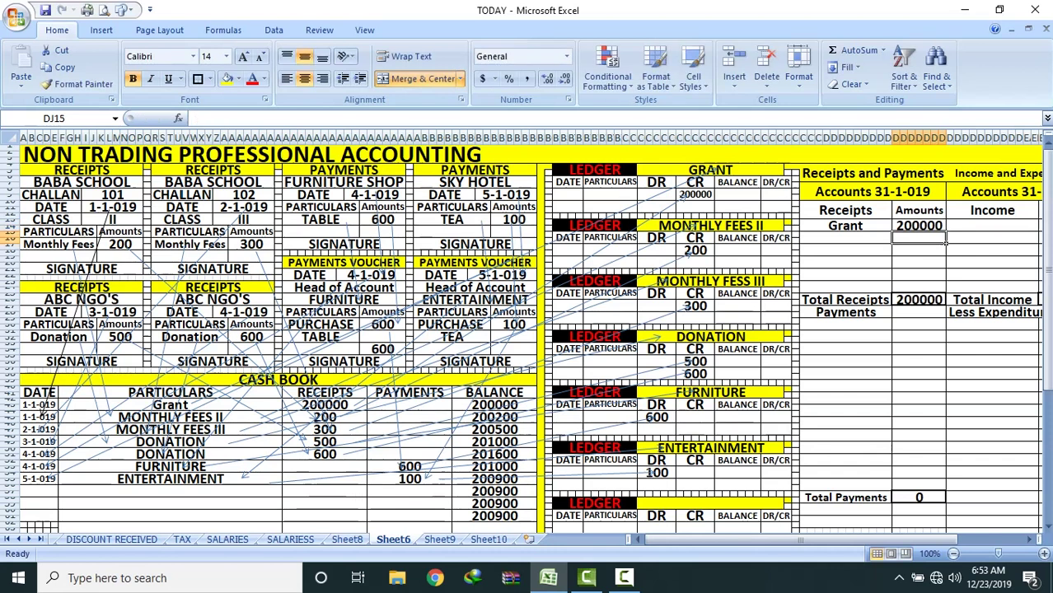
Step: Undo the Grant entry and its amount in the Receipts and Payments account
{"action": "left_click_drag", "start_coordinate": [801, 540], "coordinate": [854, 540]}
{"action": "left_click_drag", "start_coordinate": [754, 539], "coordinate": [760, 539]}
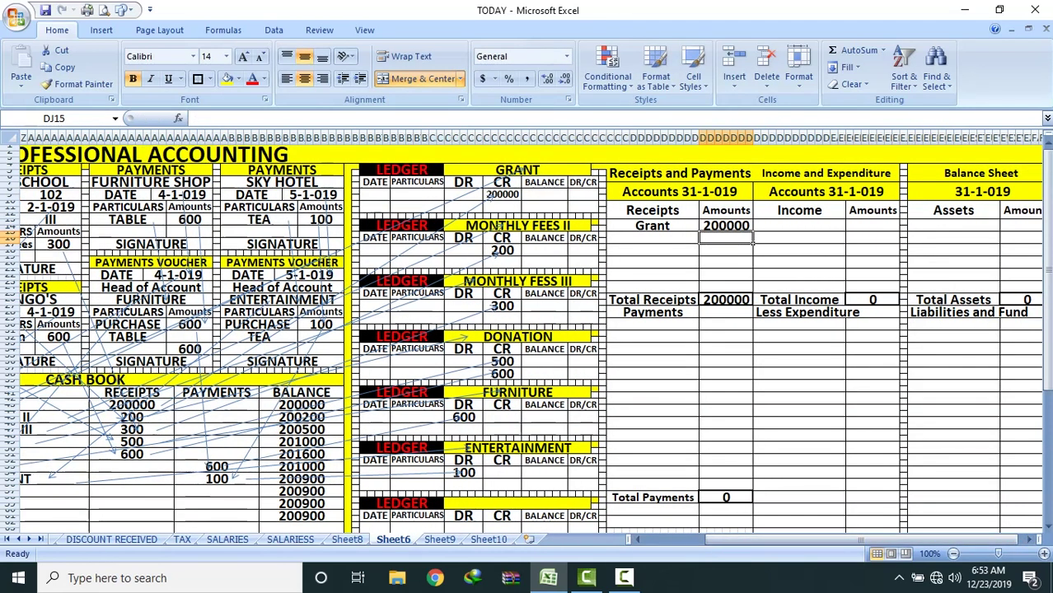
{"action": "key", "text": "ctrl+z"}
{"action": "key", "text": "ctrl+z"}
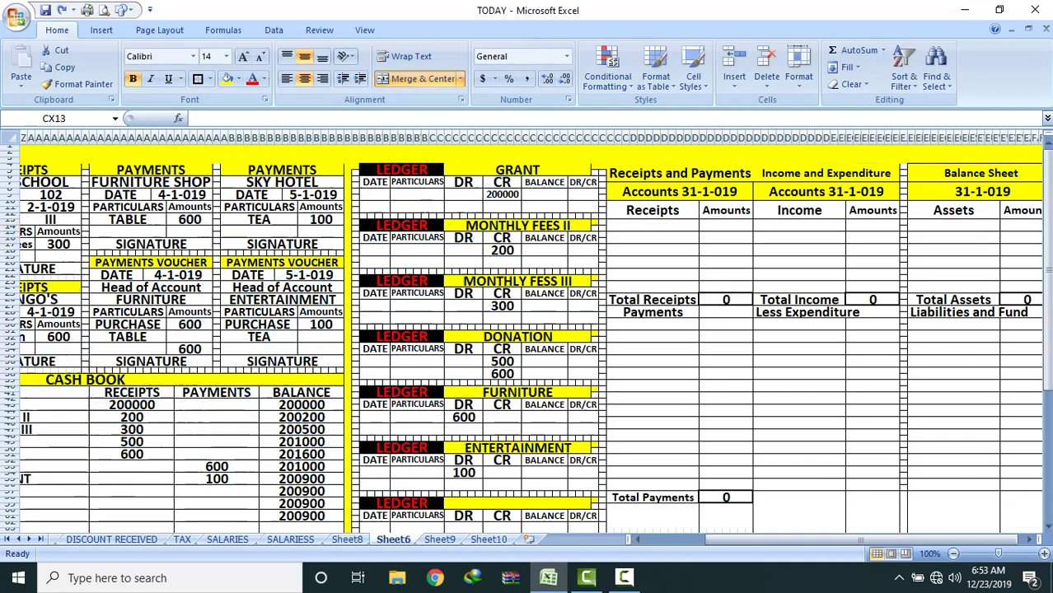
Step: Draw a straight arrow from the GRANT ledger heading to the first Receipts row of the Receipts and Payments account and enter GRANT there
{"action": "left_click", "coordinate": [590, 171]}
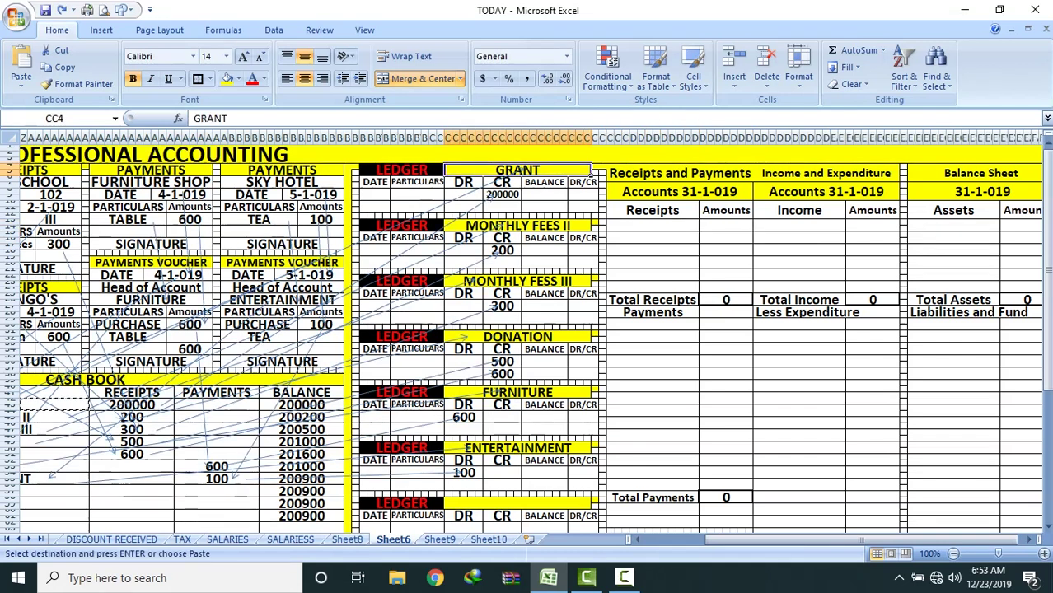
{"action": "left_click", "coordinate": [122, 10]}
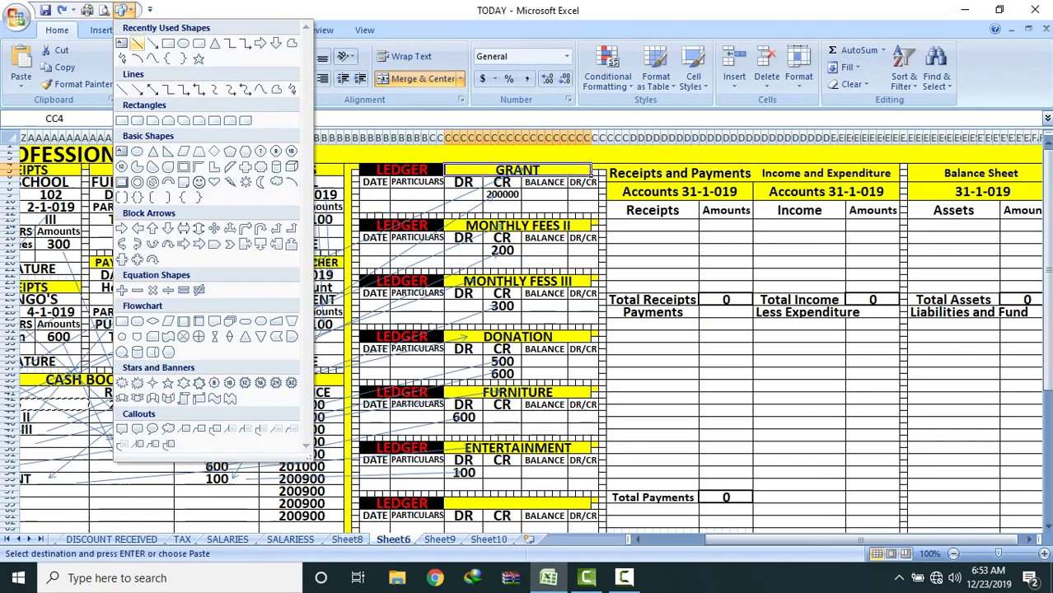
{"action": "left_click", "coordinate": [137, 43]}
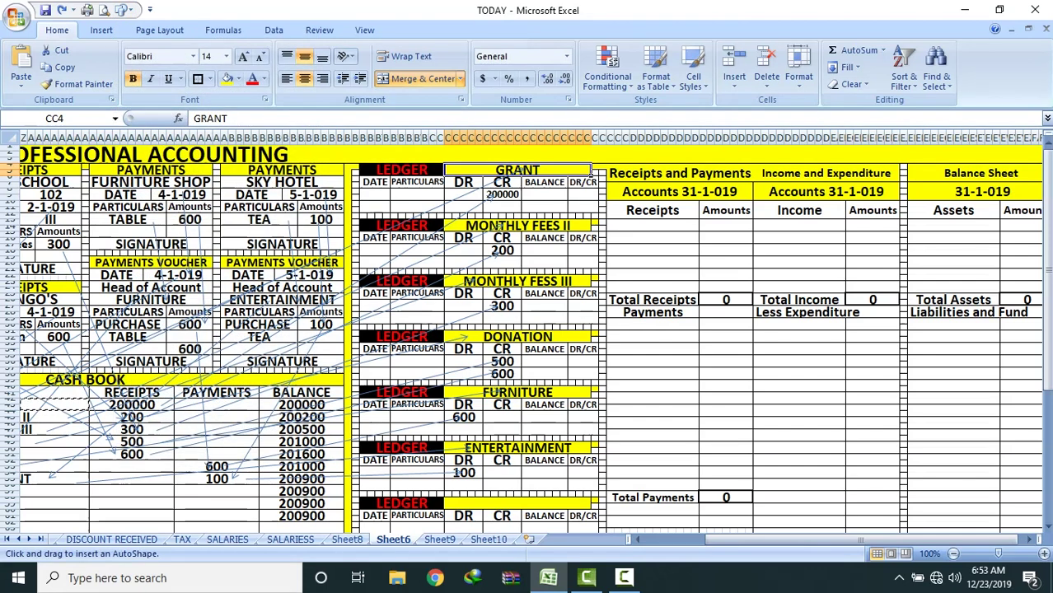
{"action": "left_click_drag", "start_coordinate": [562, 170], "coordinate": [642, 225]}
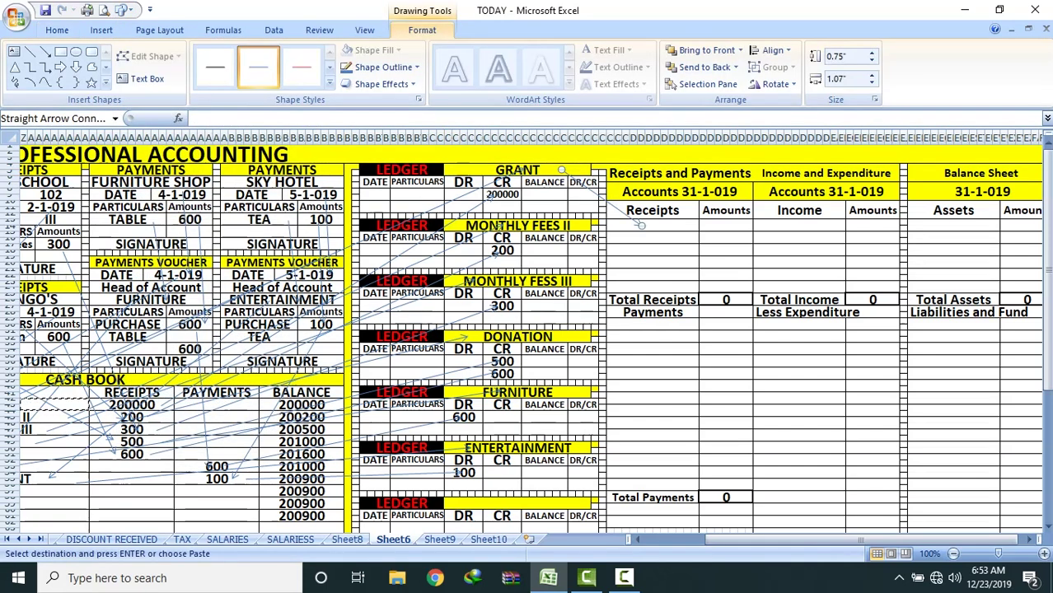
{"action": "left_click", "coordinate": [642, 225]}
{"action": "type", "text": "GRANT"}
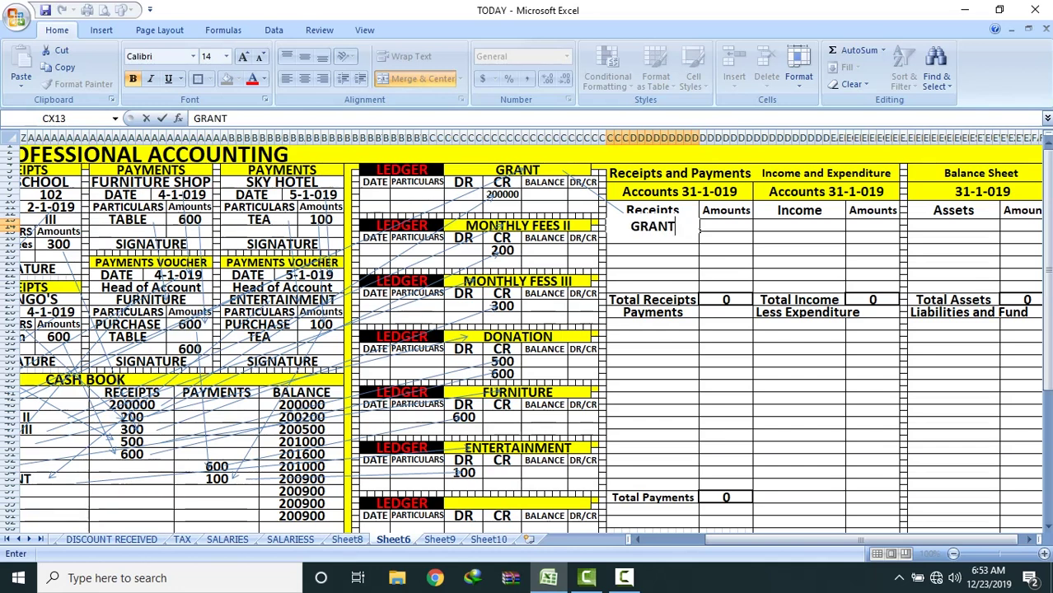
{"action": "key", "text": "Return"}
Step: Enter 200000 as the GRANT ledger's balance at font size 12 and mark it CR
{"action": "left_click", "coordinate": [560, 196]}
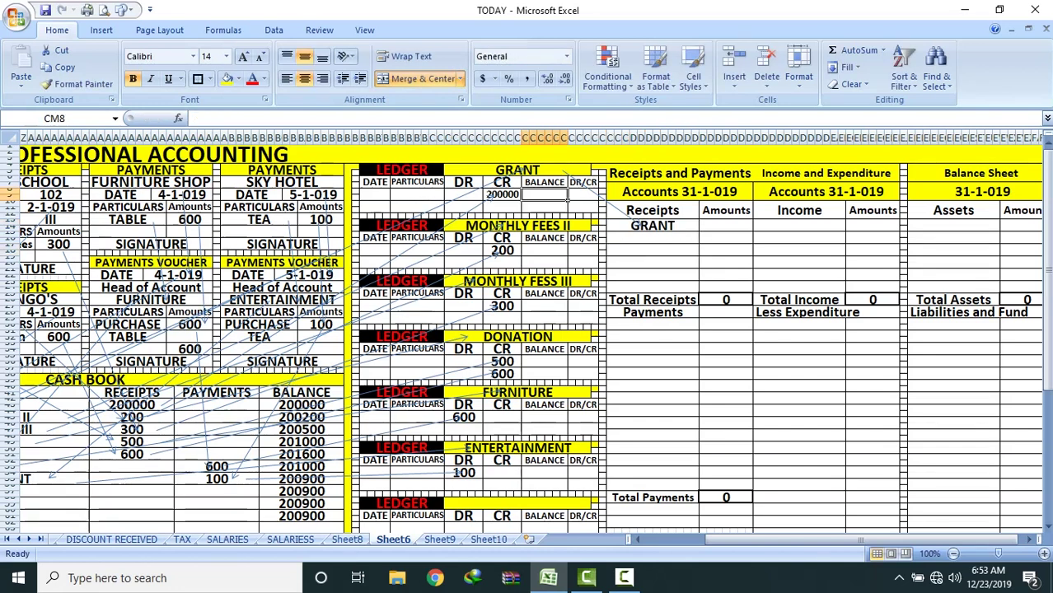
{"action": "type", "text": "2000"}
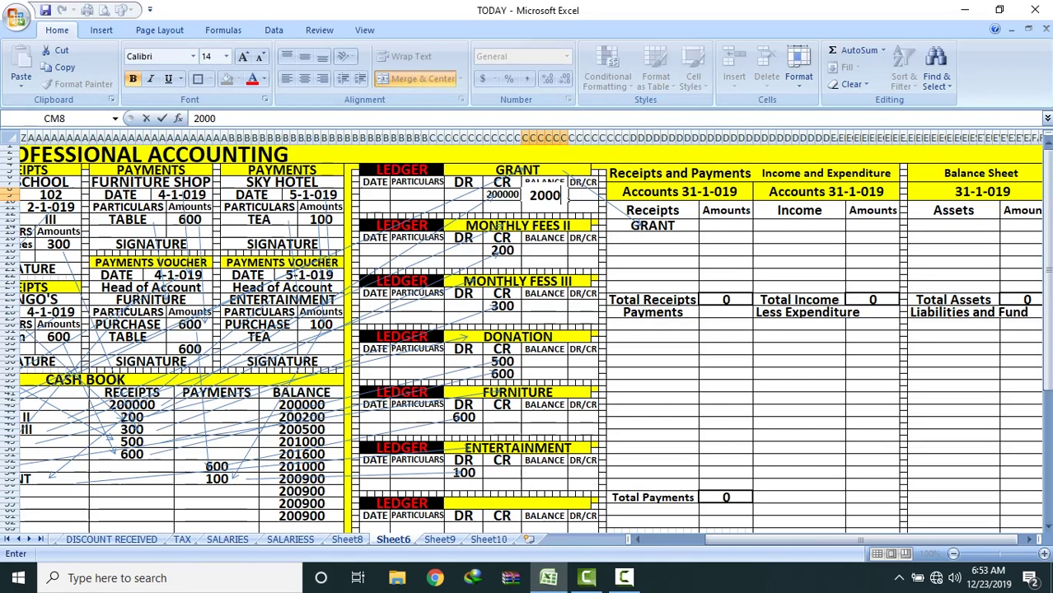
{"action": "type", "text": "00"}
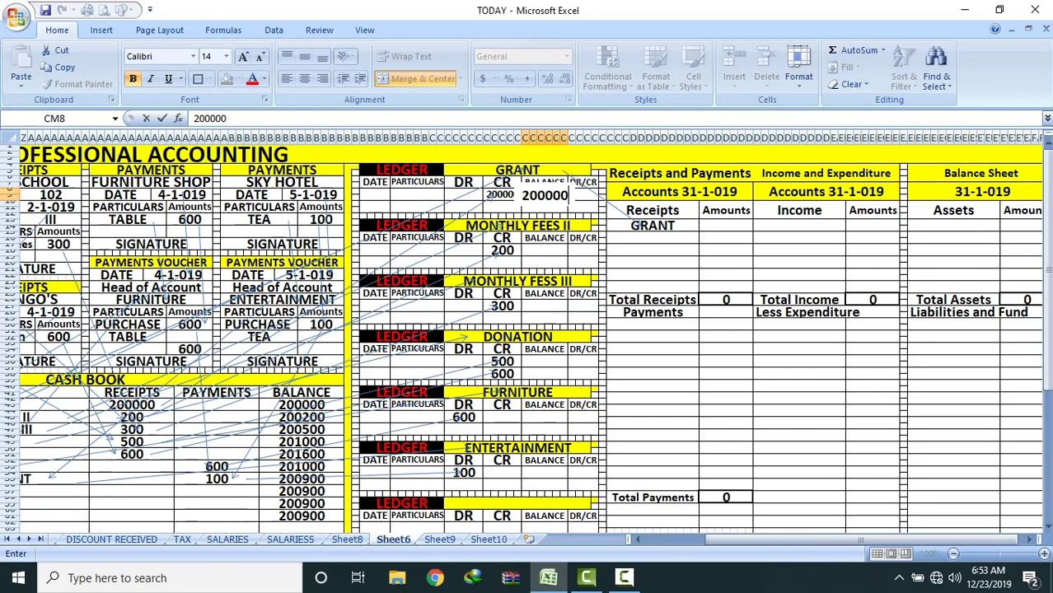
{"action": "left_click", "coordinate": [697, 240]}
{"action": "left_click", "coordinate": [566, 196]}
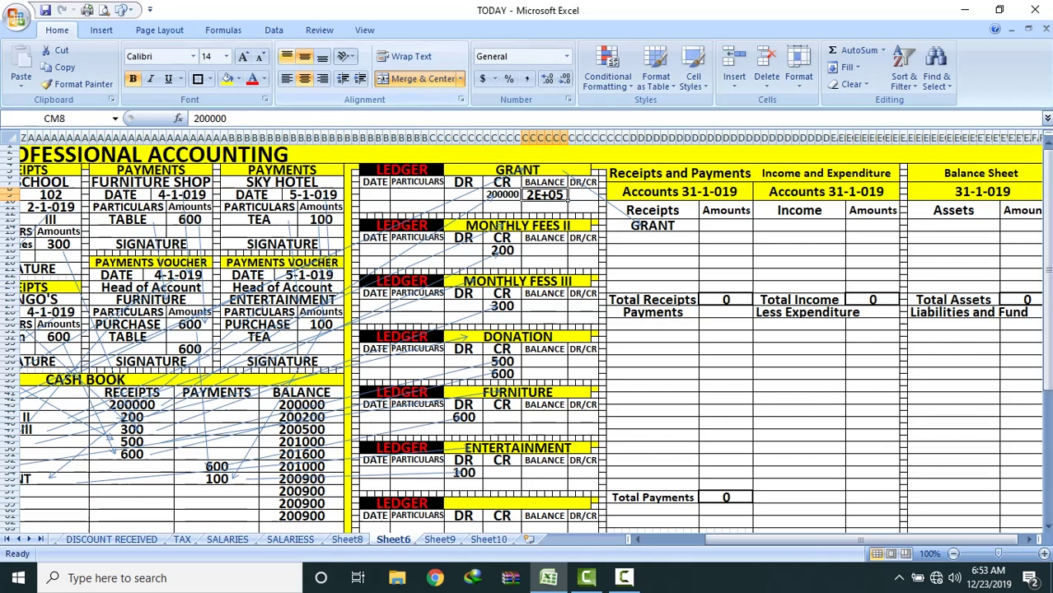
{"action": "left_click", "coordinate": [260, 56]}
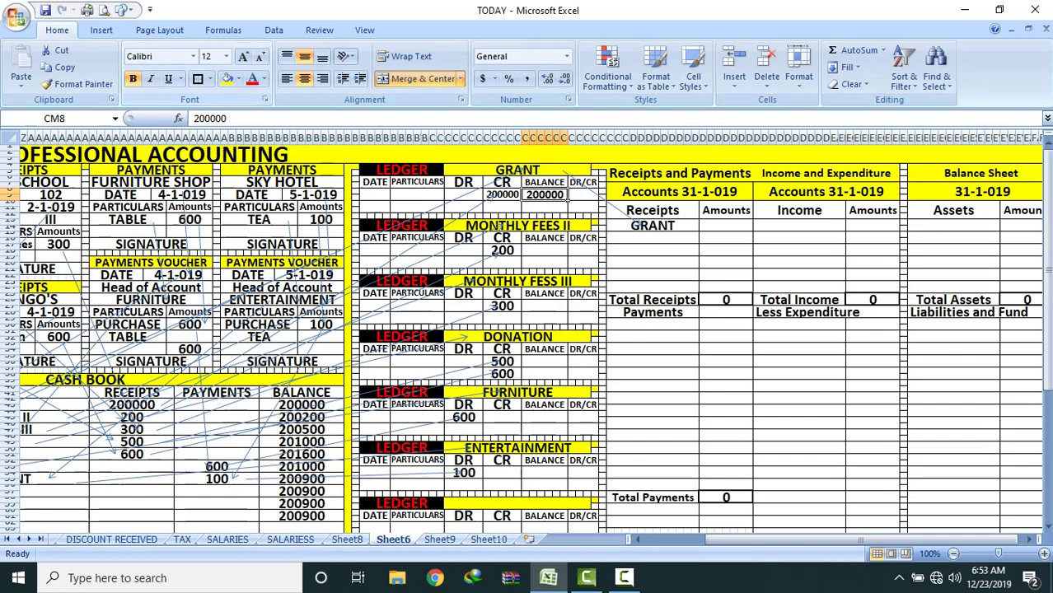
{"action": "left_click", "coordinate": [589, 196]}
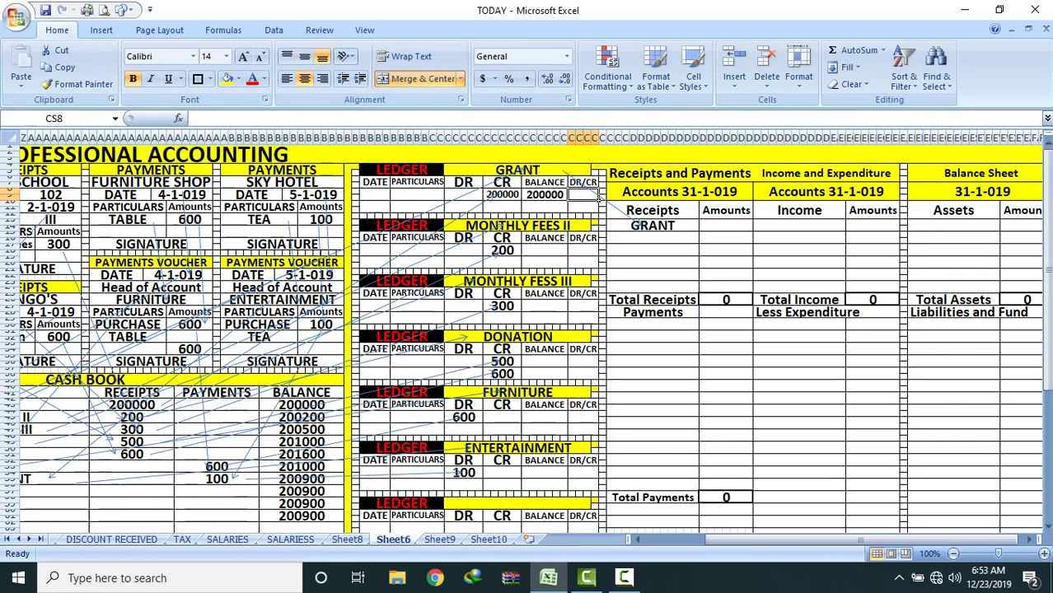
{"action": "type", "text": "CR"}
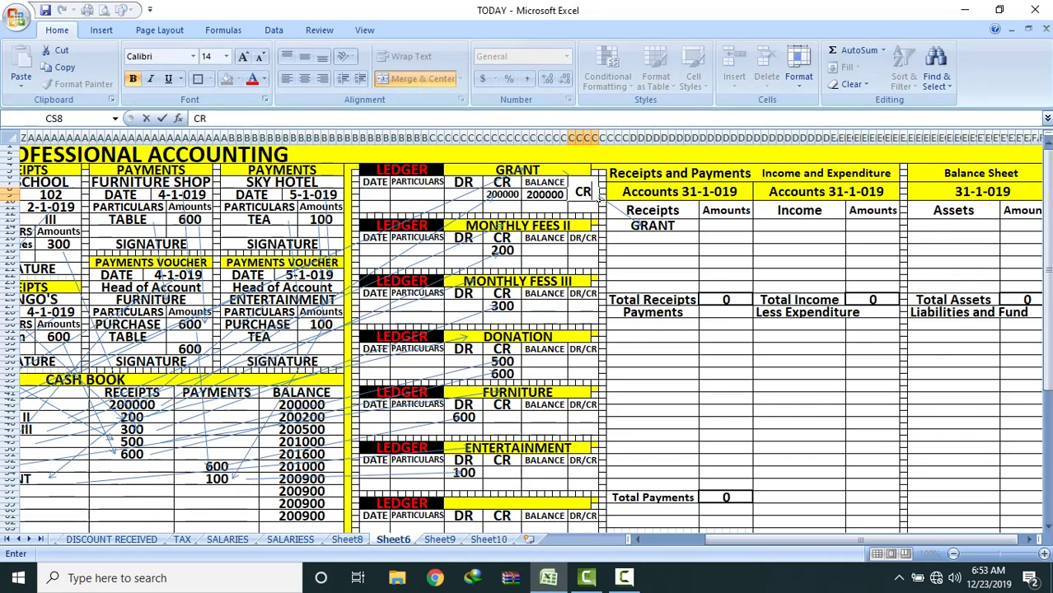
{"action": "left_click", "coordinate": [660, 249]}
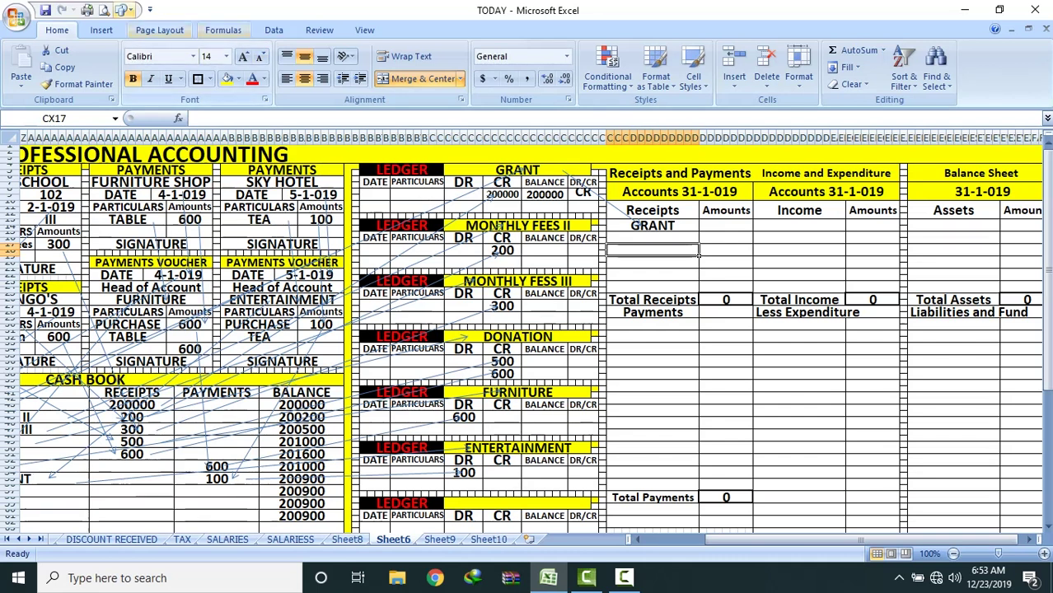
Step: Draw a straight arrow from the GRANT ledger's balance to the first Receipts amount cell and enter 200000 there
{"action": "left_click", "coordinate": [122, 10]}
{"action": "left_click", "coordinate": [136, 39]}
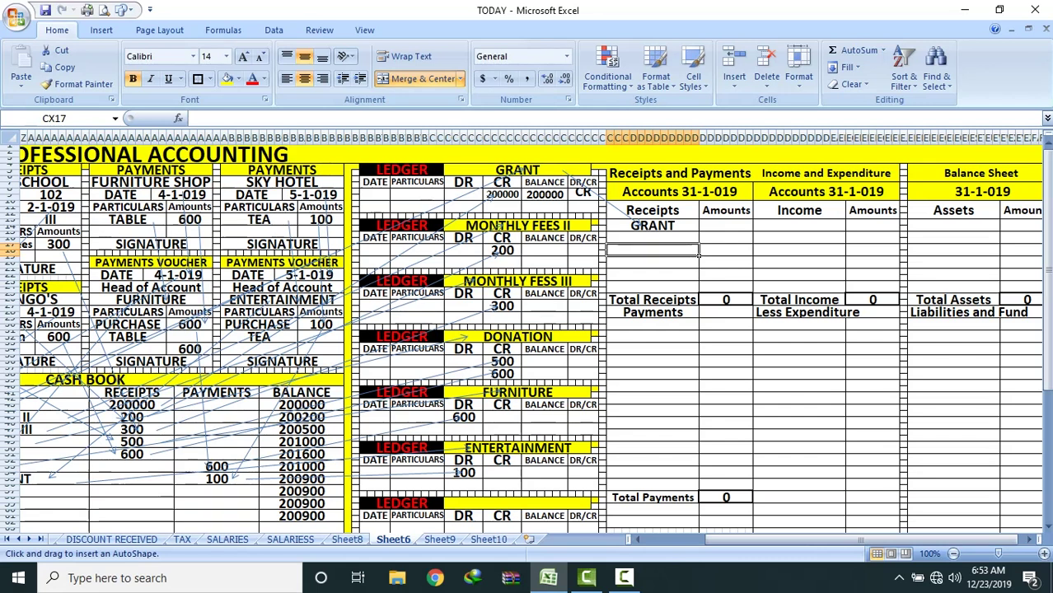
{"action": "left_click_drag", "start_coordinate": [560, 194], "coordinate": [717, 226]}
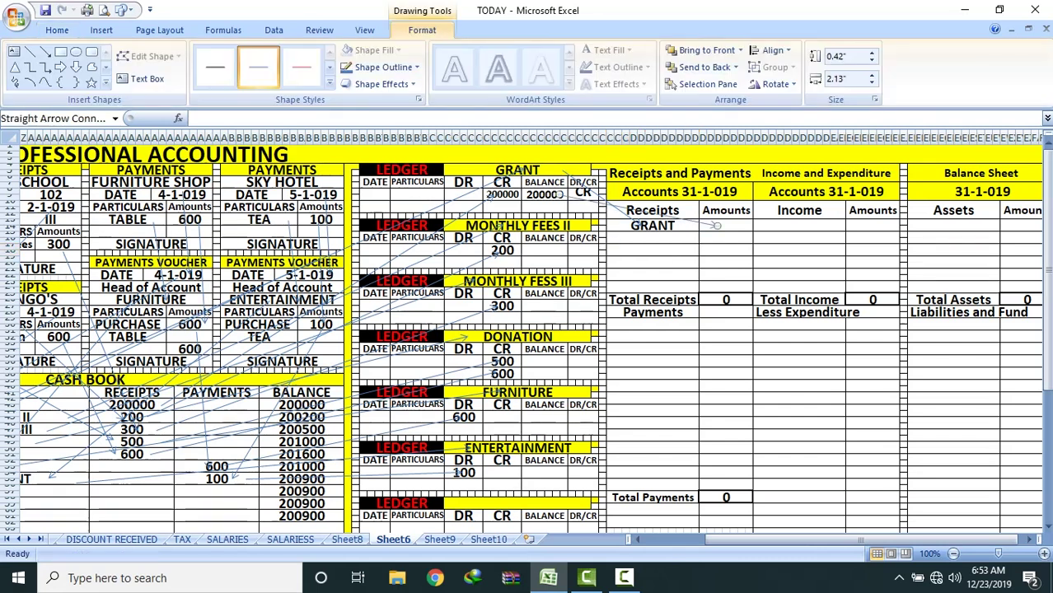
{"action": "left_click", "coordinate": [716, 226]}
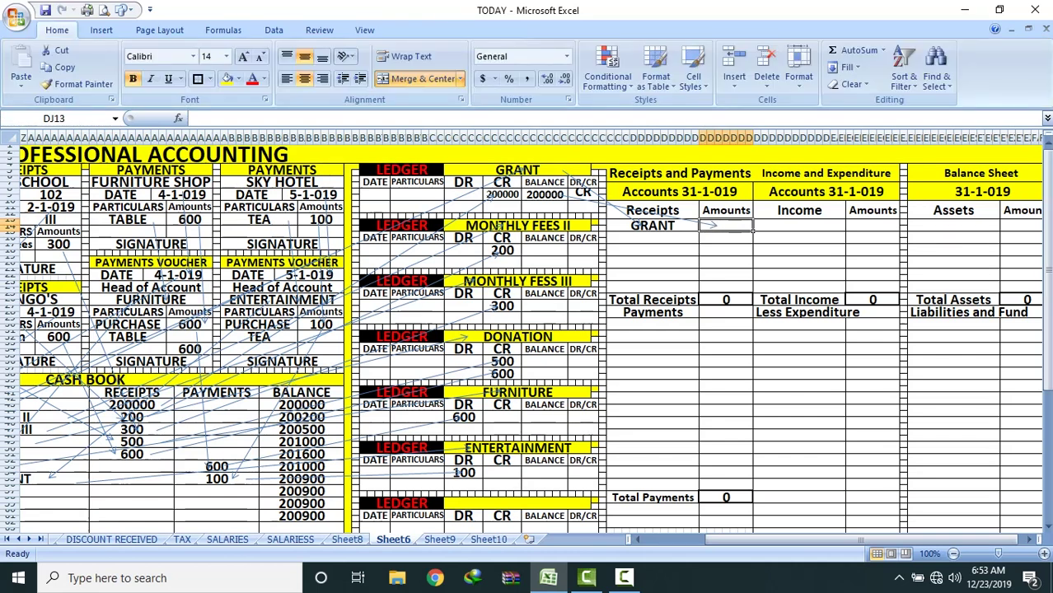
{"action": "type", "text": "200000"}
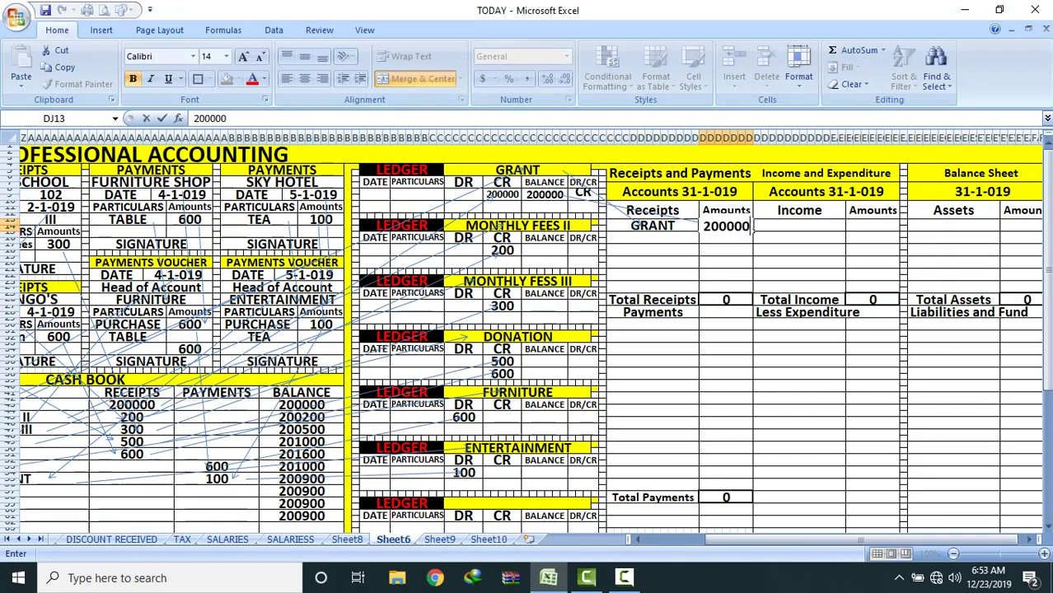
{"action": "key", "text": "Return"}
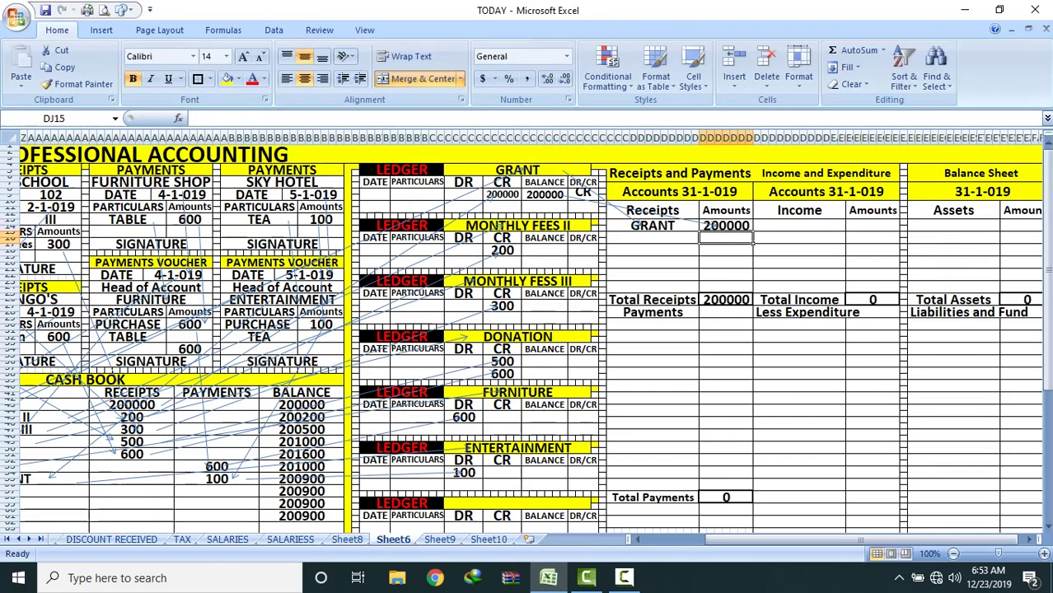
Step: Draw a straight arrow from the MONTHLY FEES II ledger heading to the second Receipts row of the Receipts and Payments account
{"action": "left_click", "coordinate": [590, 227]}
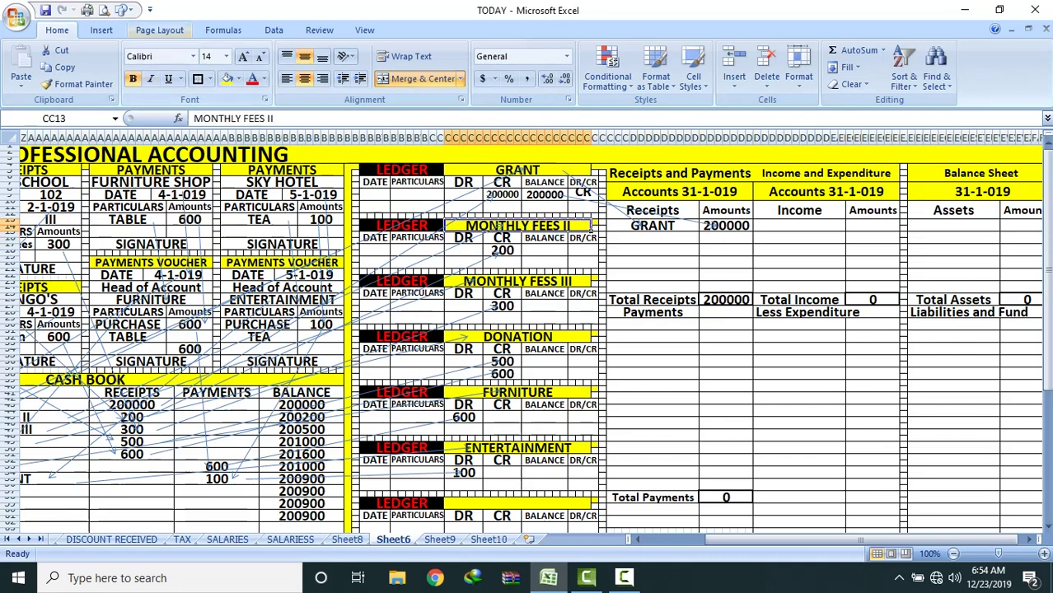
{"action": "left_click", "coordinate": [122, 10]}
{"action": "left_click", "coordinate": [151, 58]}
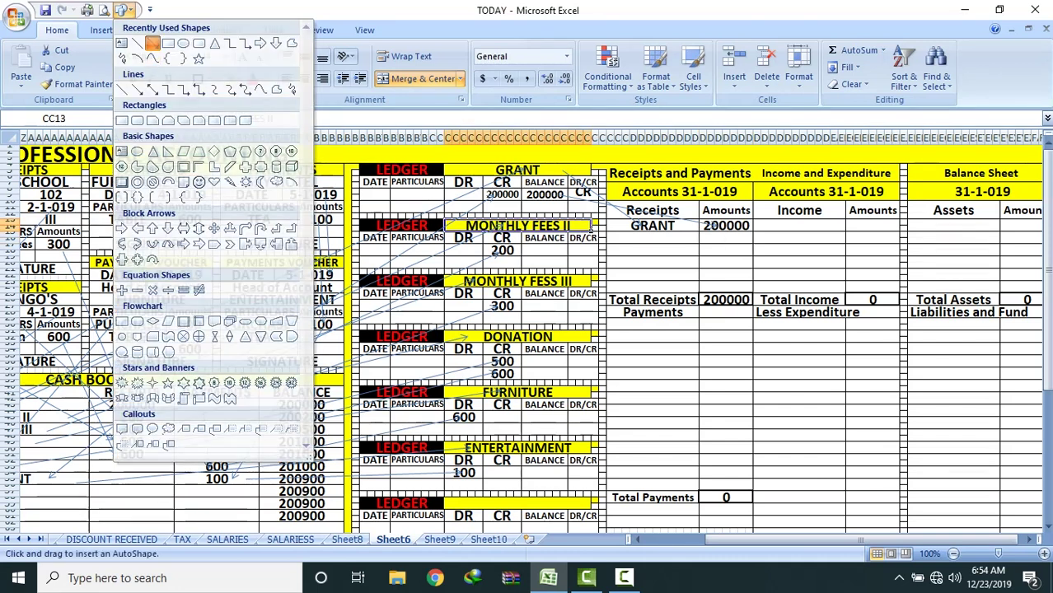
{"action": "left_click_drag", "start_coordinate": [590, 227], "coordinate": [647, 237]}
Step: Enter MONTHLY FEES II in the second Receipts row and reduce its font size to 11
{"action": "left_click", "coordinate": [651, 238]}
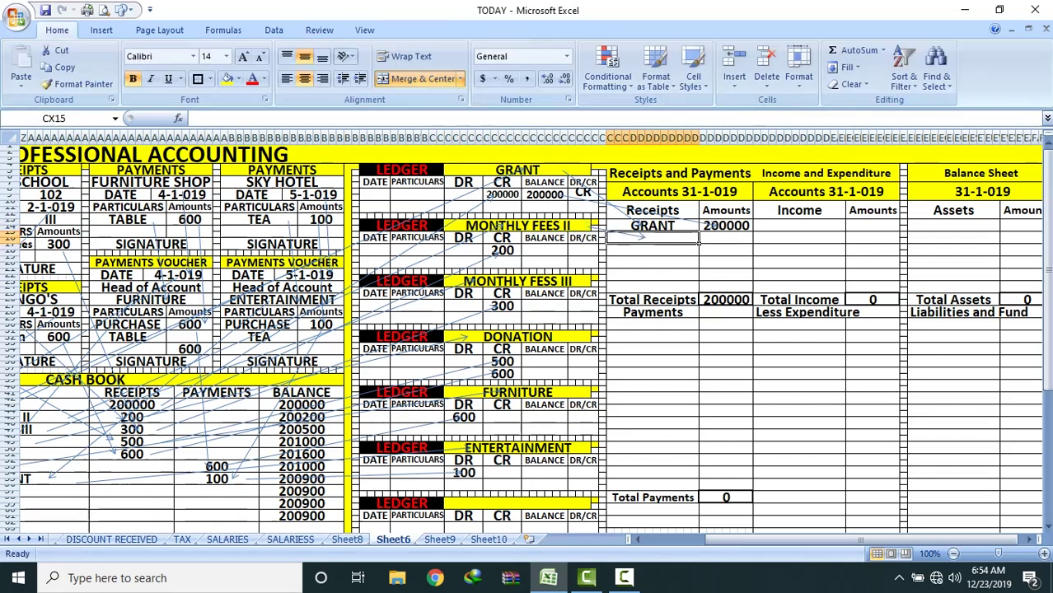
{"action": "type", "text": "MONTH"}
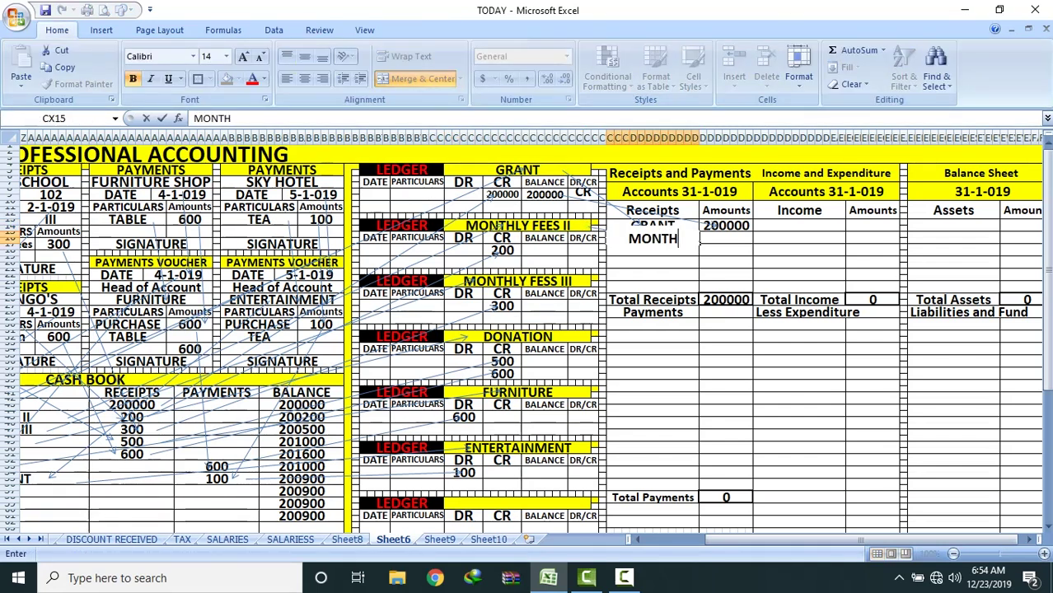
{"action": "type", "text": "LY FEES"}
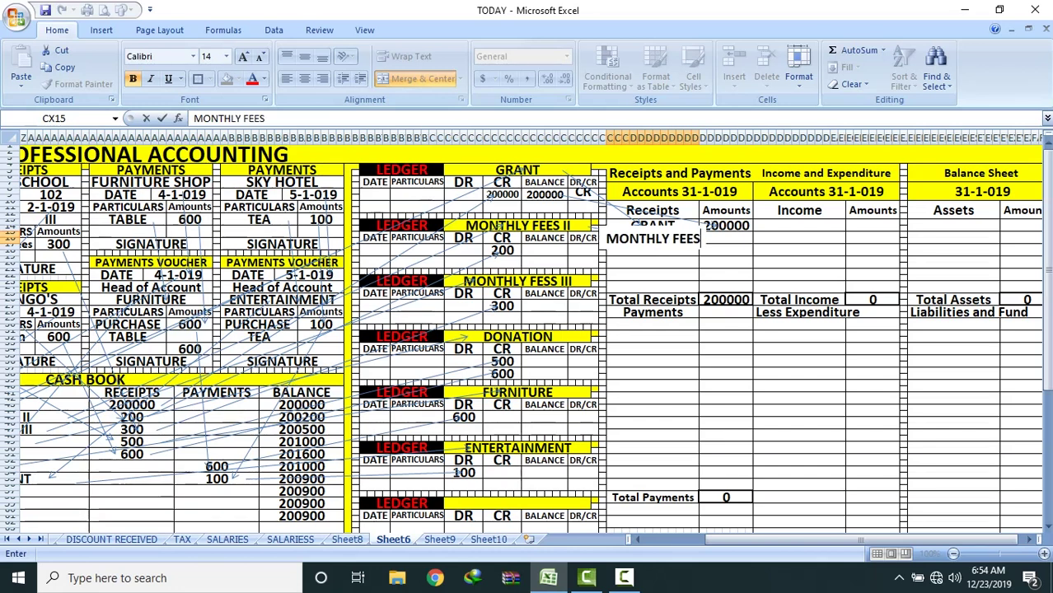
{"action": "type", "text": " II"}
{"action": "key", "text": "Return"}
{"action": "left_click", "coordinate": [698, 238]}
{"action": "left_click", "coordinate": [260, 56]}
{"action": "left_click", "coordinate": [260, 56]}
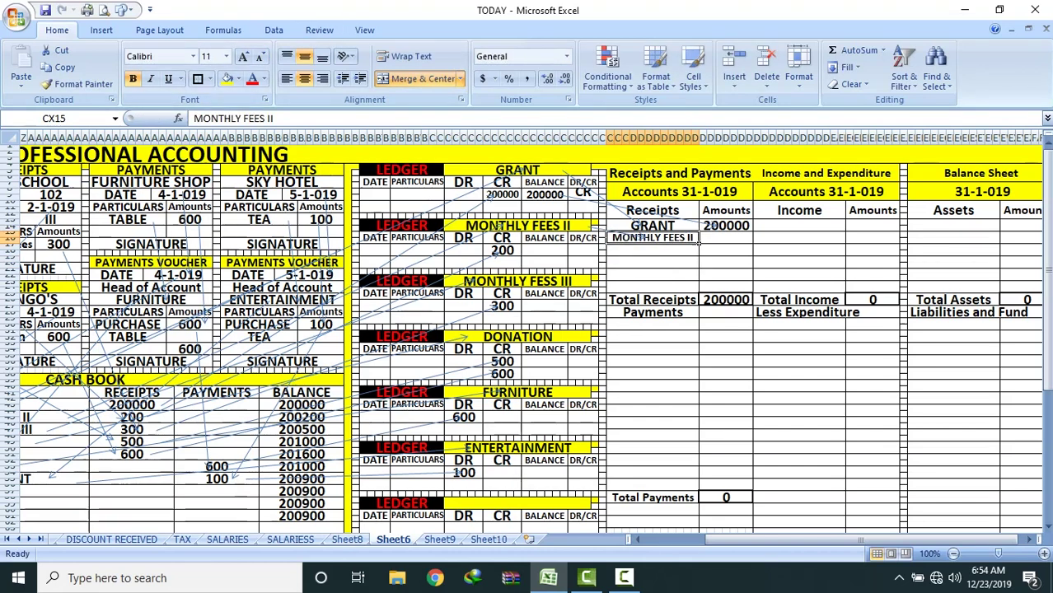
Step: Enter 200 as the MONTHLY FEES II ledger's balance, mark it CR, and middle-align both cells vertically
{"action": "left_click", "coordinate": [563, 251]}
{"action": "type", "text": "200"}
{"action": "key", "text": "Tab"}
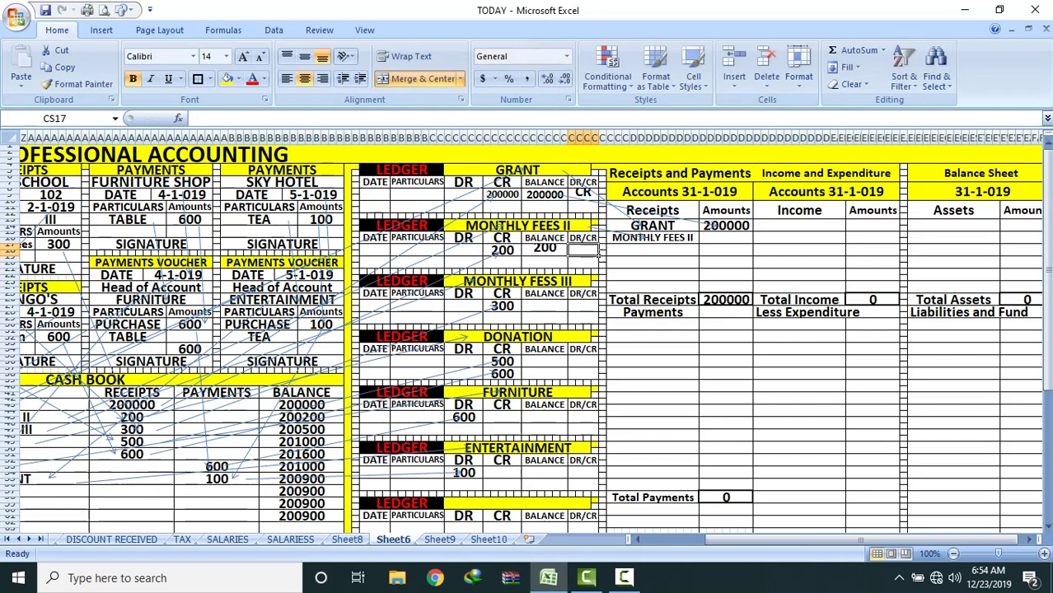
{"action": "type", "text": "CR"}
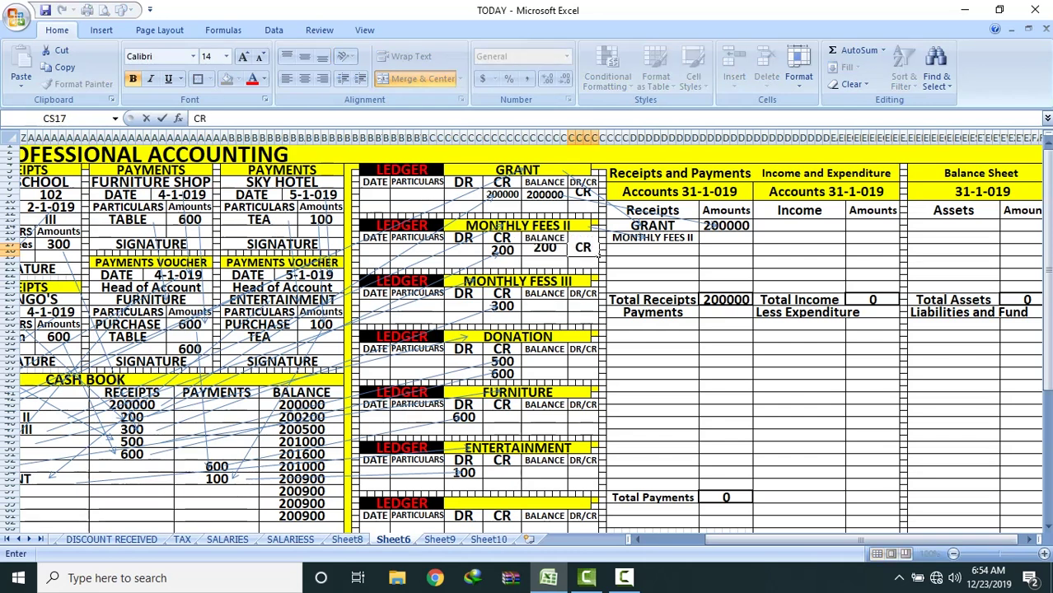
{"action": "key", "text": "Return"}
{"action": "left_click", "coordinate": [565, 253]}
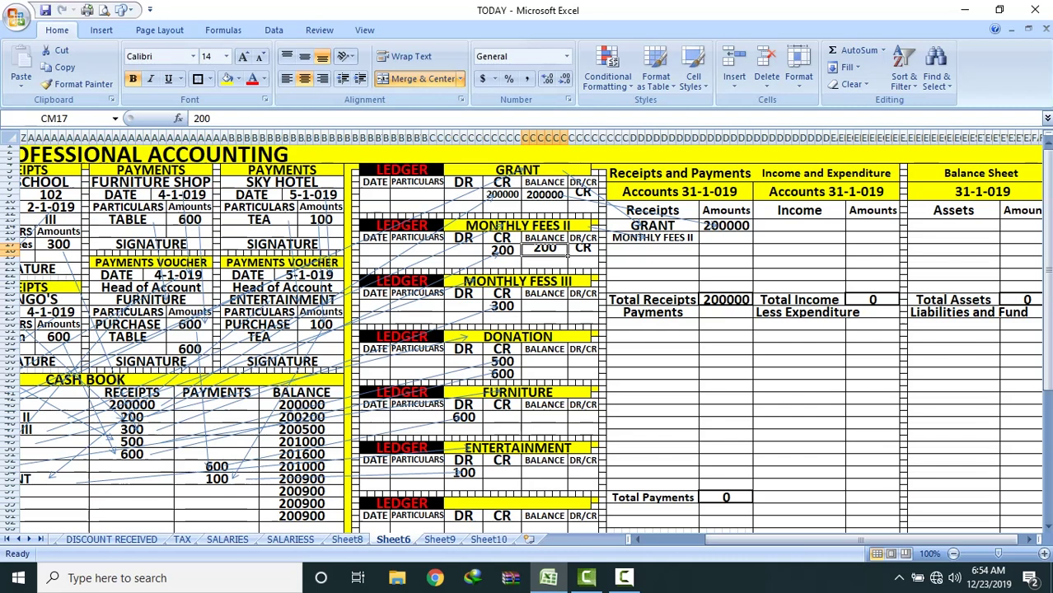
{"action": "left_click_drag", "start_coordinate": [567, 258], "coordinate": [600, 258]}
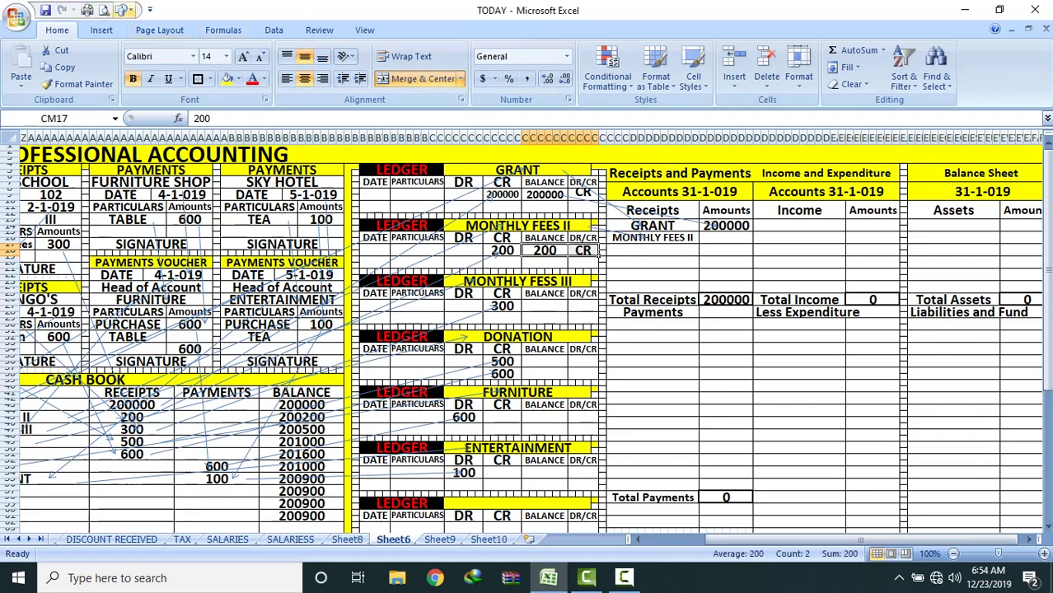
Step: Draw a straight arrow from the MONTHLY FEES II ledger's balance row to the second Receipts amount cell and enter 200 there
{"action": "left_click", "coordinate": [122, 10]}
{"action": "left_click", "coordinate": [153, 40]}
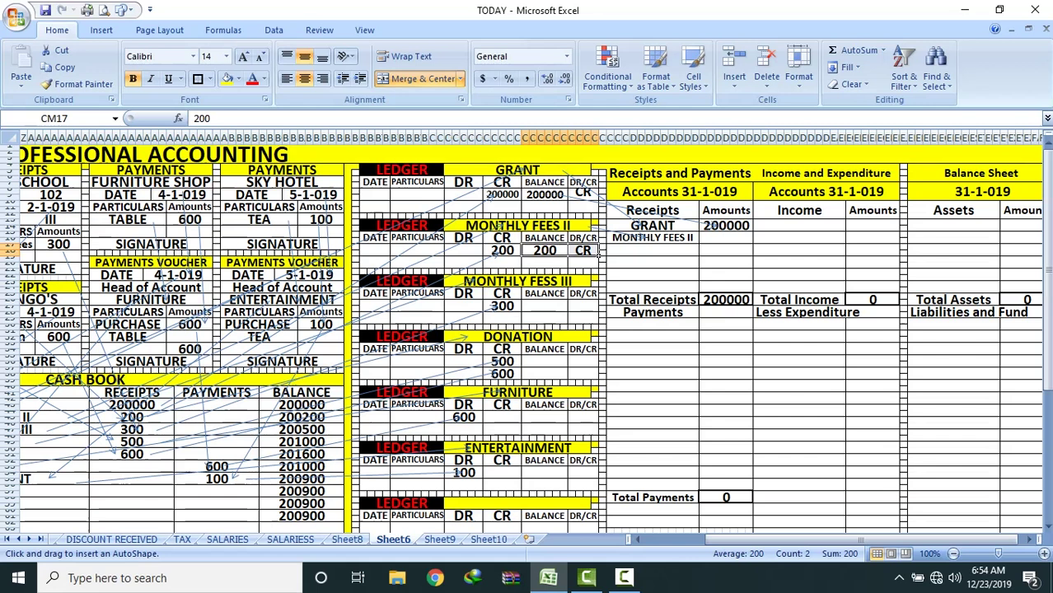
{"action": "left_click_drag", "start_coordinate": [600, 256], "coordinate": [720, 239]}
{"action": "left_click", "coordinate": [720, 239]}
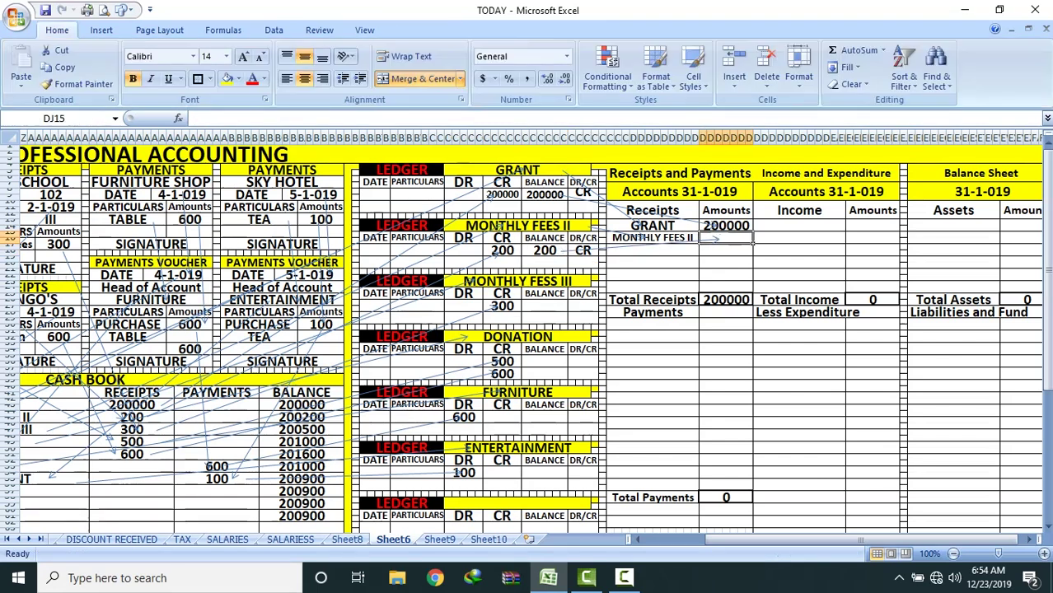
{"action": "type", "text": "200"}
{"action": "key", "text": "Return"}
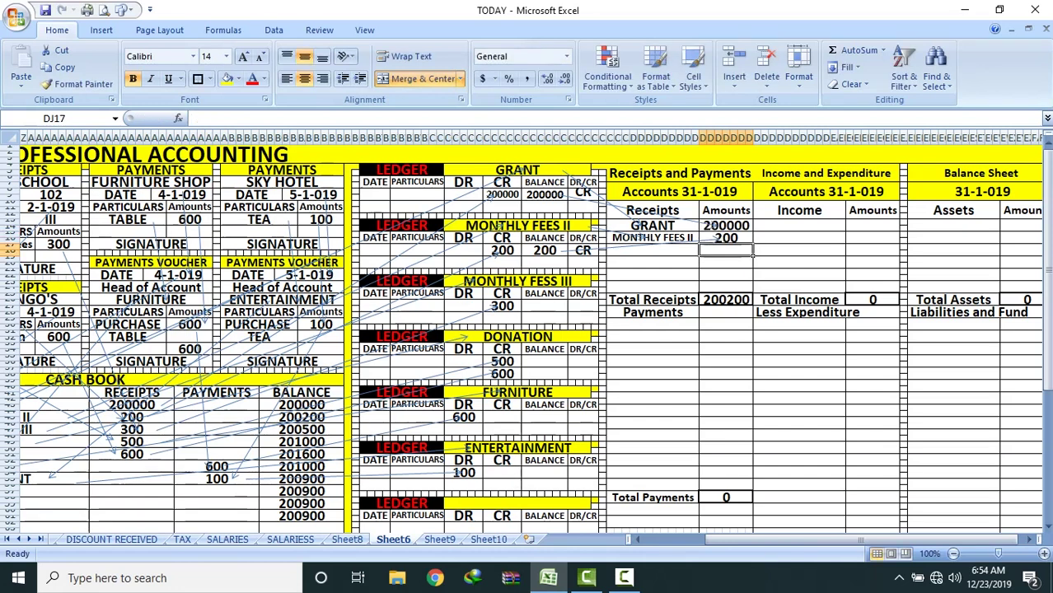
Step: Copy the MONTHLY FESS III ledger heading into the third Receipts row and reduce its font size to 11
{"action": "left_click", "coordinate": [535, 282]}
{"action": "right_click", "coordinate": [540, 283]}
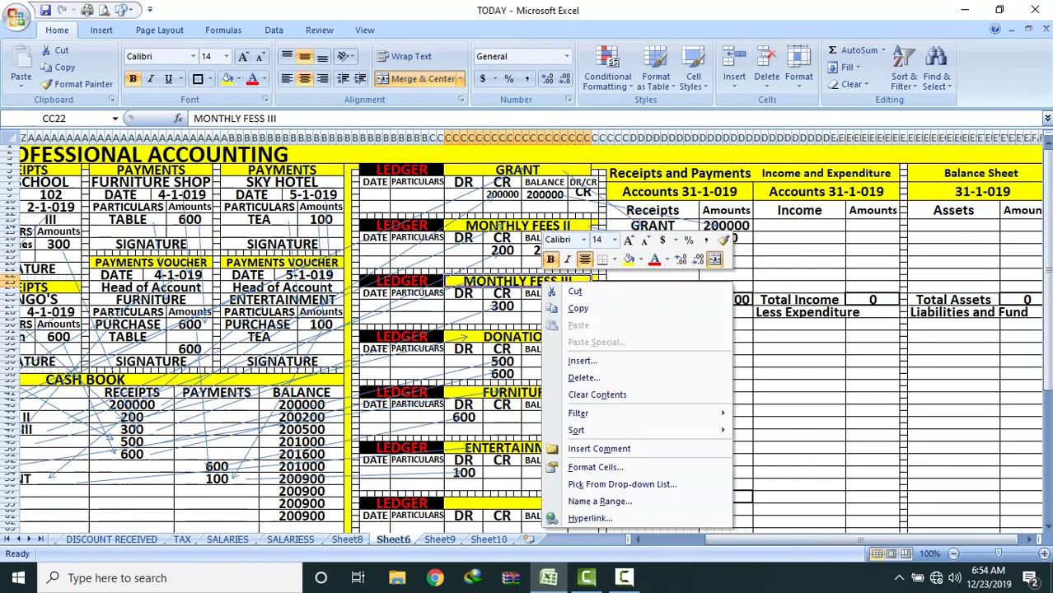
{"action": "left_click", "coordinate": [578, 308]}
{"action": "left_click", "coordinate": [653, 250]}
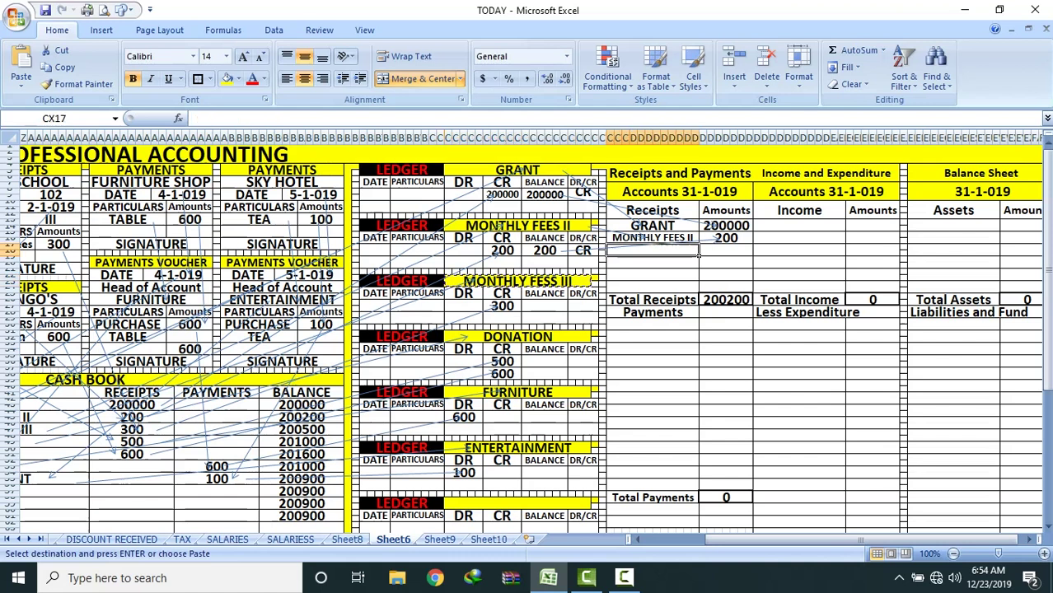
{"action": "right_click", "coordinate": [655, 251]}
{"action": "left_click", "coordinate": [706, 266]}
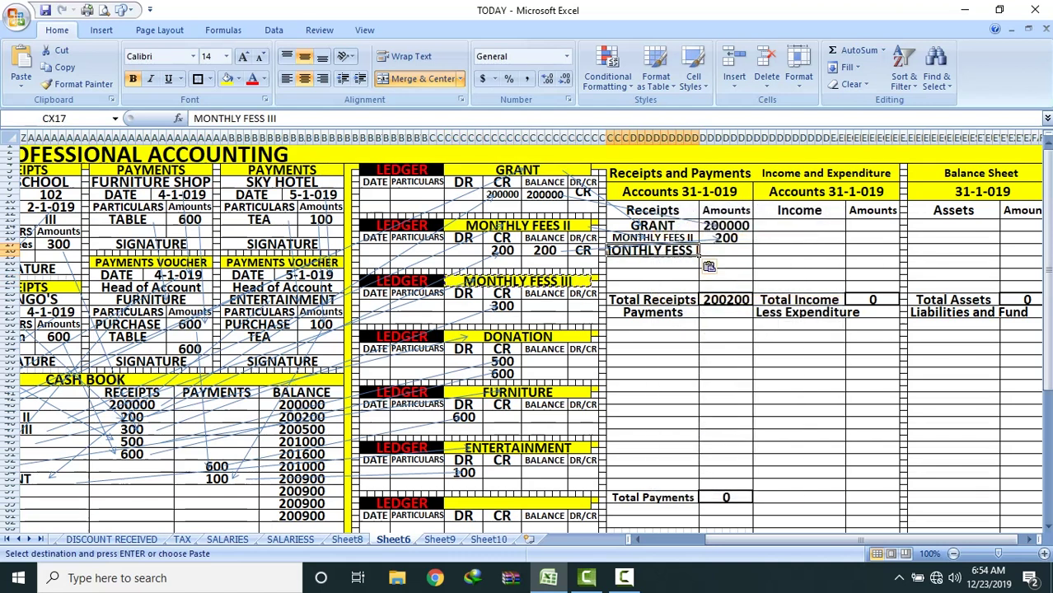
{"action": "left_click", "coordinate": [259, 57]}
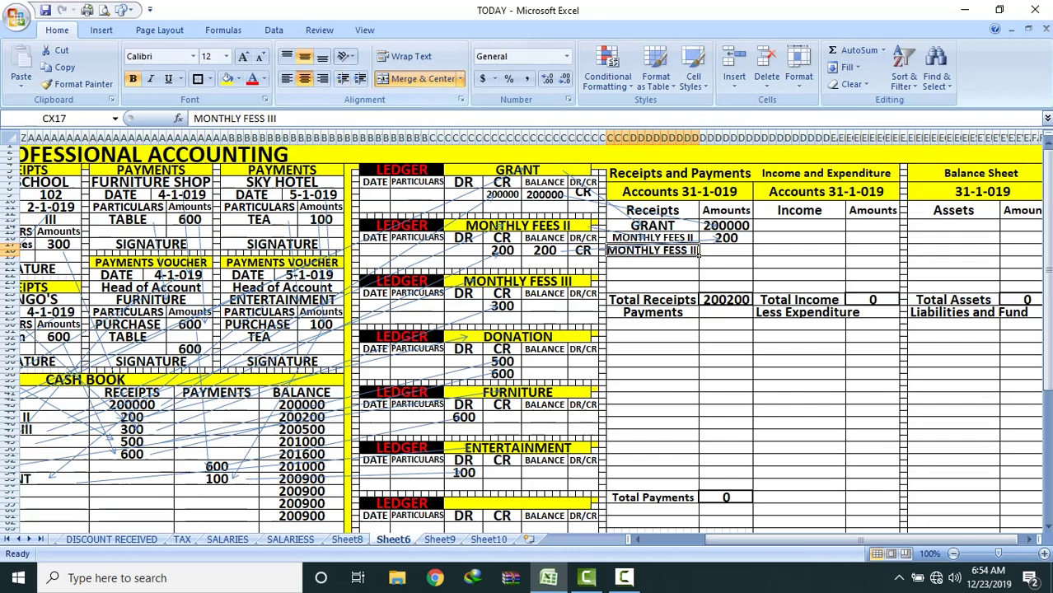
{"action": "left_click", "coordinate": [260, 57]}
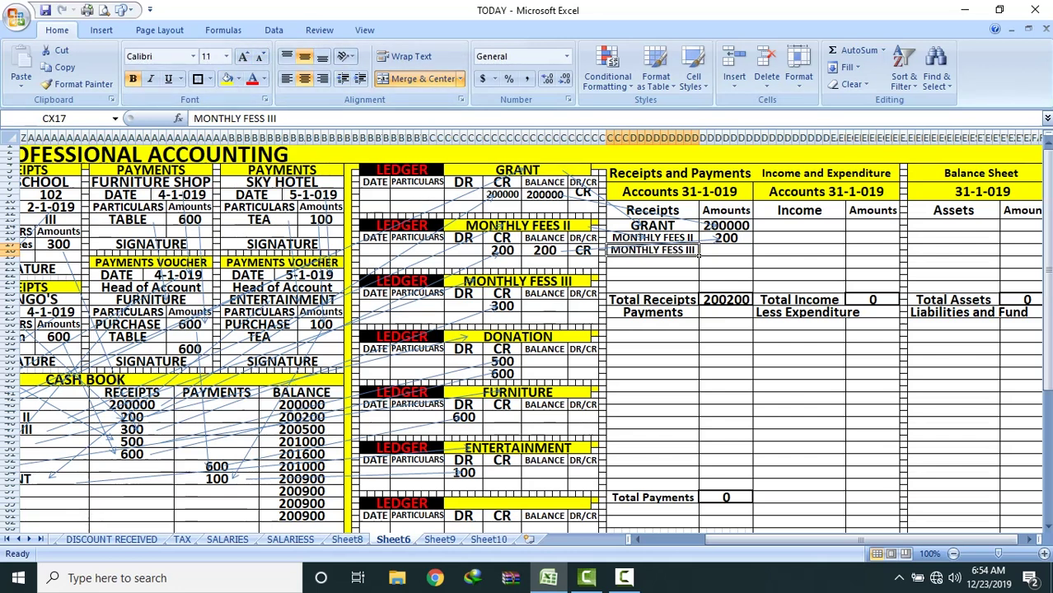
Step: Enter 300 as the MONTHLY FESS III ledger's balance, mark it CR, and middle-align the balance cell vertically
{"action": "left_click", "coordinate": [564, 306]}
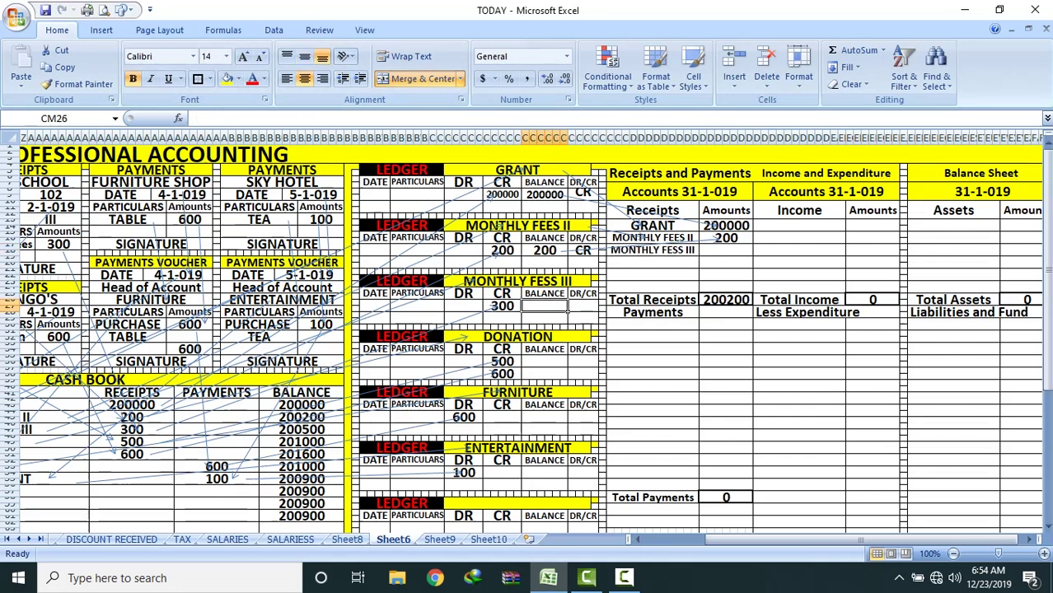
{"action": "type", "text": "300"}
{"action": "left_click", "coordinate": [595, 309]}
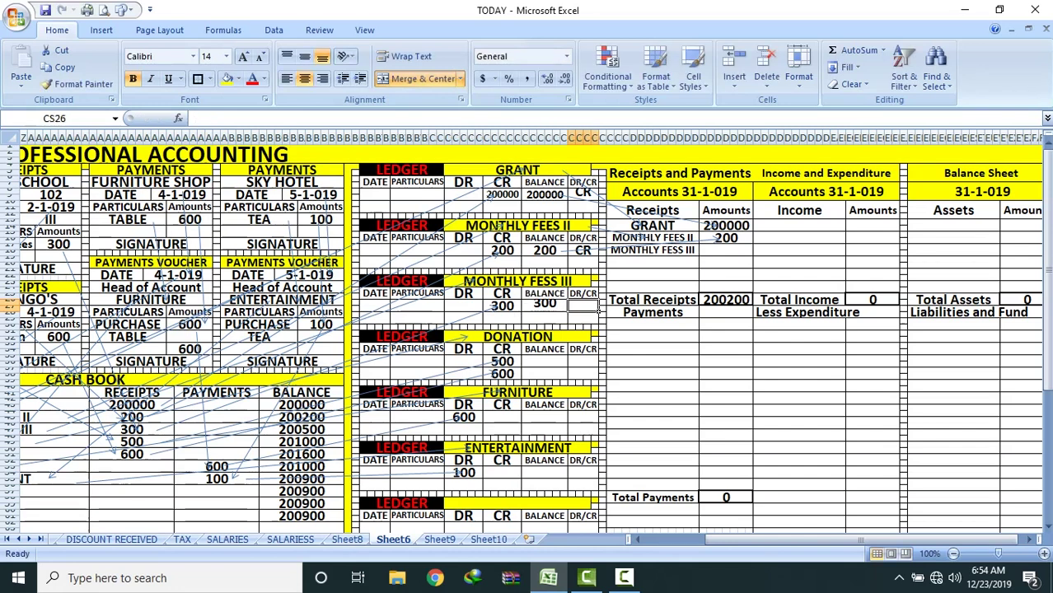
{"action": "type", "text": "CR"}
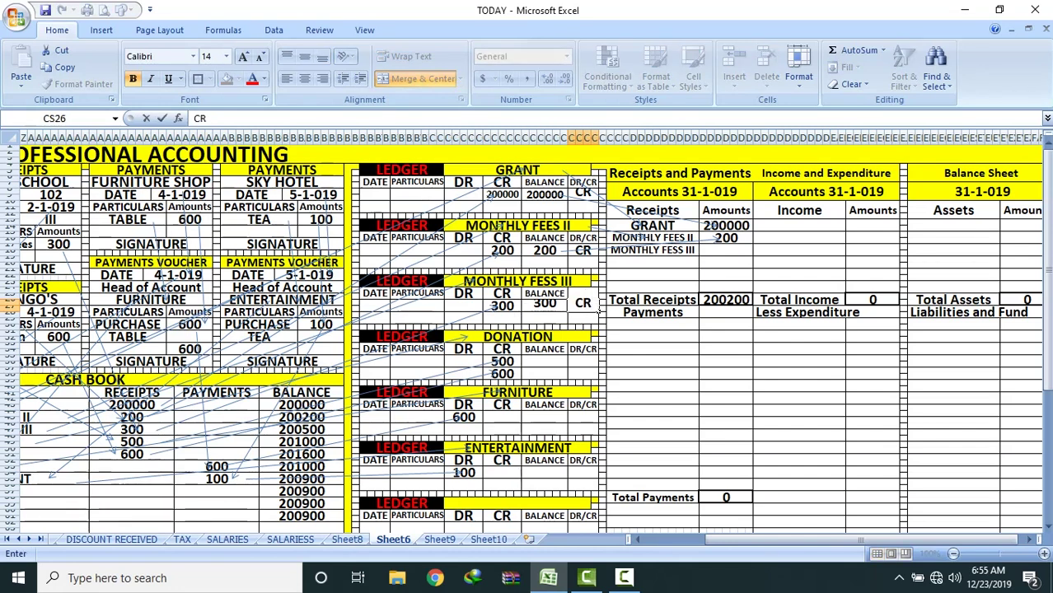
{"action": "left_click", "coordinate": [653, 361]}
{"action": "left_click", "coordinate": [545, 306]}
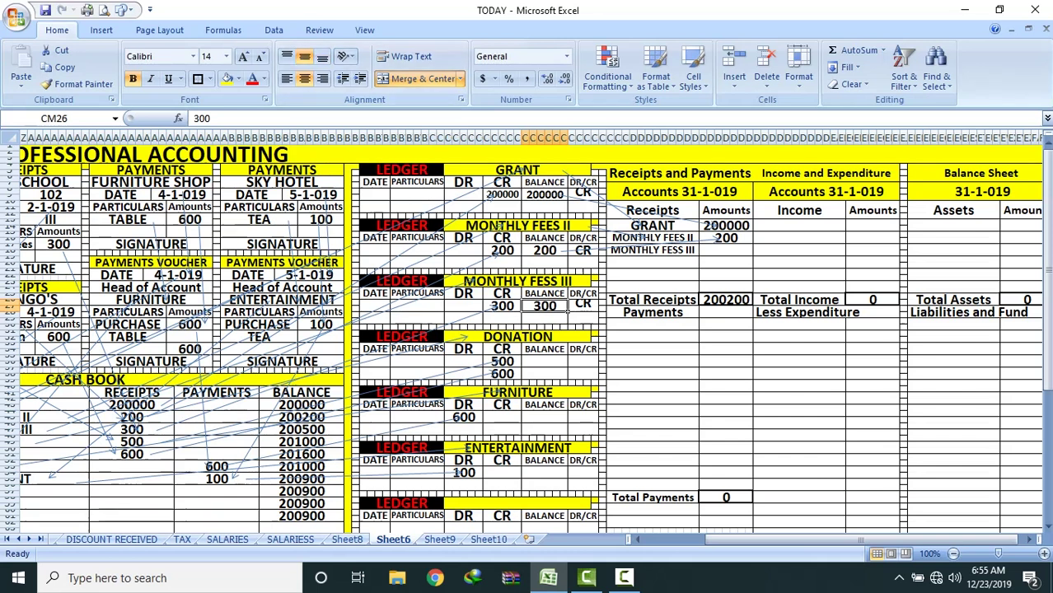
Step: Copy the MONTHLY FESS III ledger's 300 balance into the third Receipts amount cell
{"action": "right_click", "coordinate": [567, 311]}
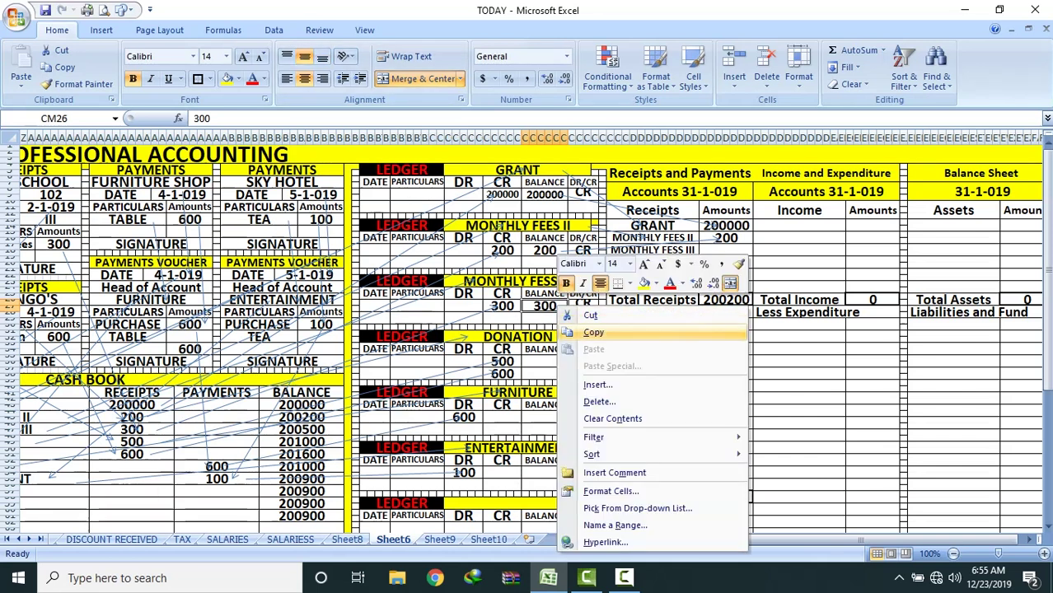
{"action": "left_click", "coordinate": [602, 330]}
{"action": "left_click", "coordinate": [726, 249]}
{"action": "right_click", "coordinate": [726, 250]}
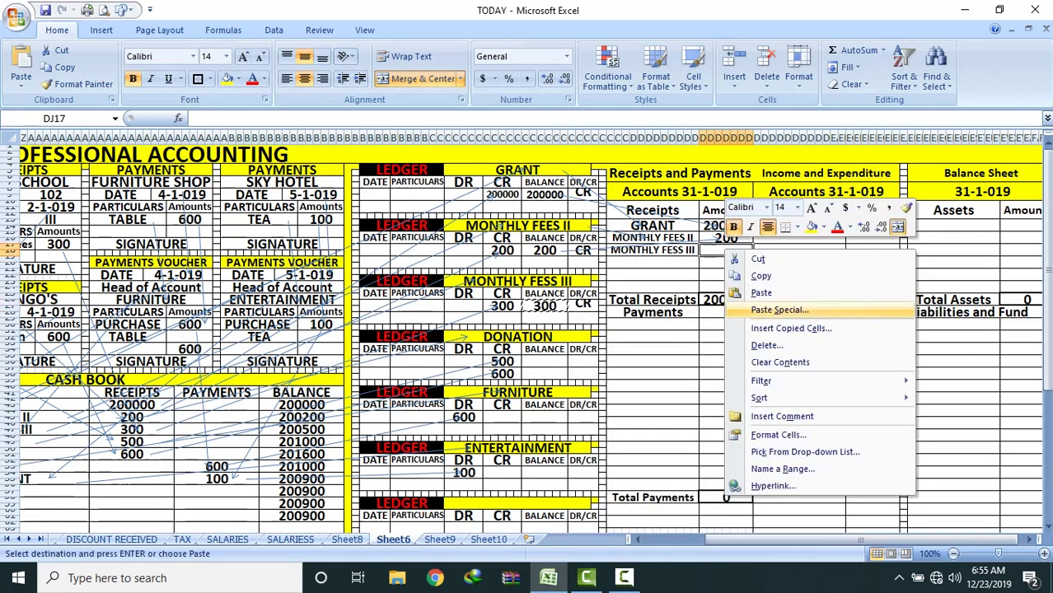
{"action": "left_click", "coordinate": [752, 287]}
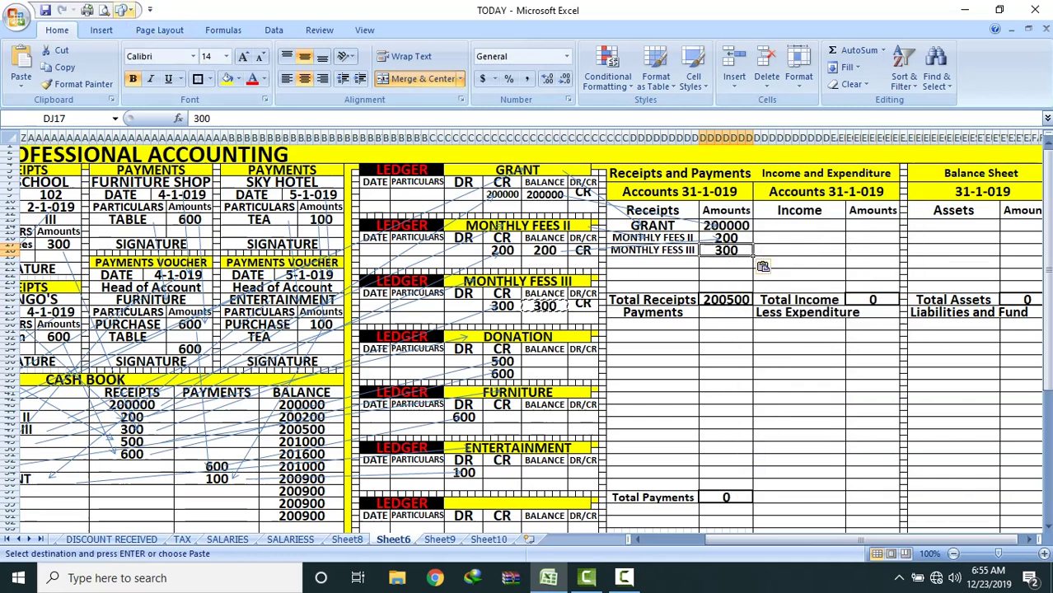
Step: Draw a straight arrow from the MONTHLY FESS III ledger's balance to the third Receipts amount cell
{"action": "left_click", "coordinate": [123, 10]}
{"action": "left_click", "coordinate": [153, 43]}
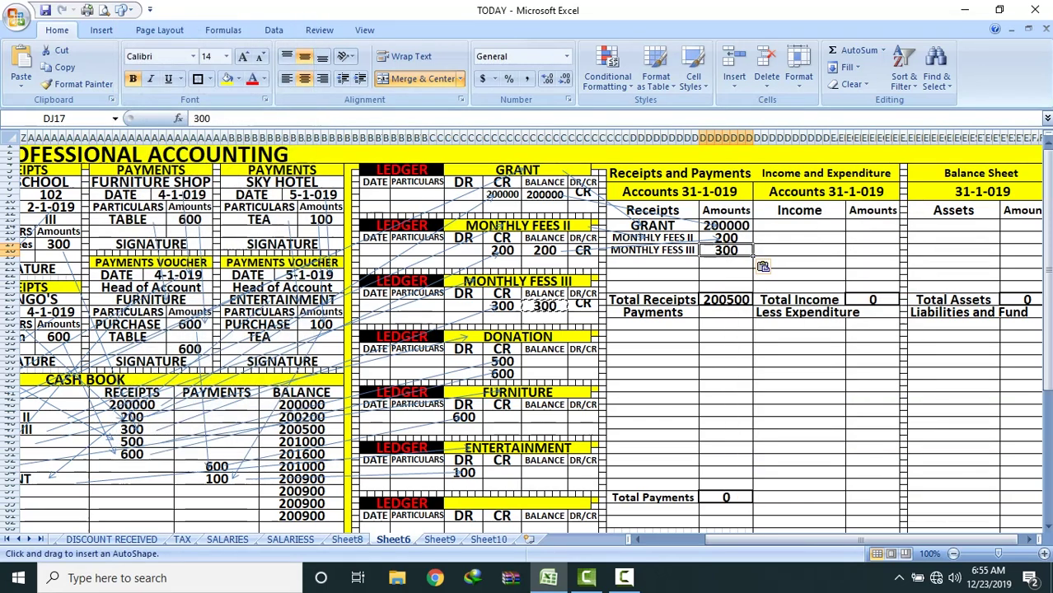
{"action": "left_click_drag", "start_coordinate": [567, 306], "coordinate": [724, 249]}
{"action": "left_click", "coordinate": [725, 274]}
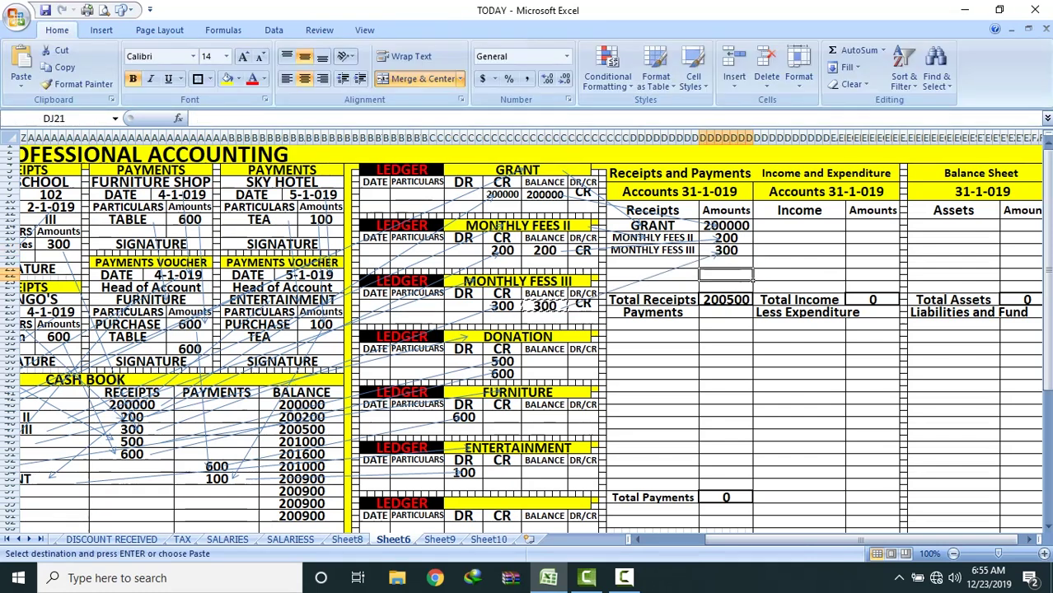
Step: Draw a straight arrow from the DONATION ledger heading to the fourth Receipts row of the Receipts and Payments account
{"action": "left_click", "coordinate": [590, 339]}
{"action": "right_click", "coordinate": [590, 338]}
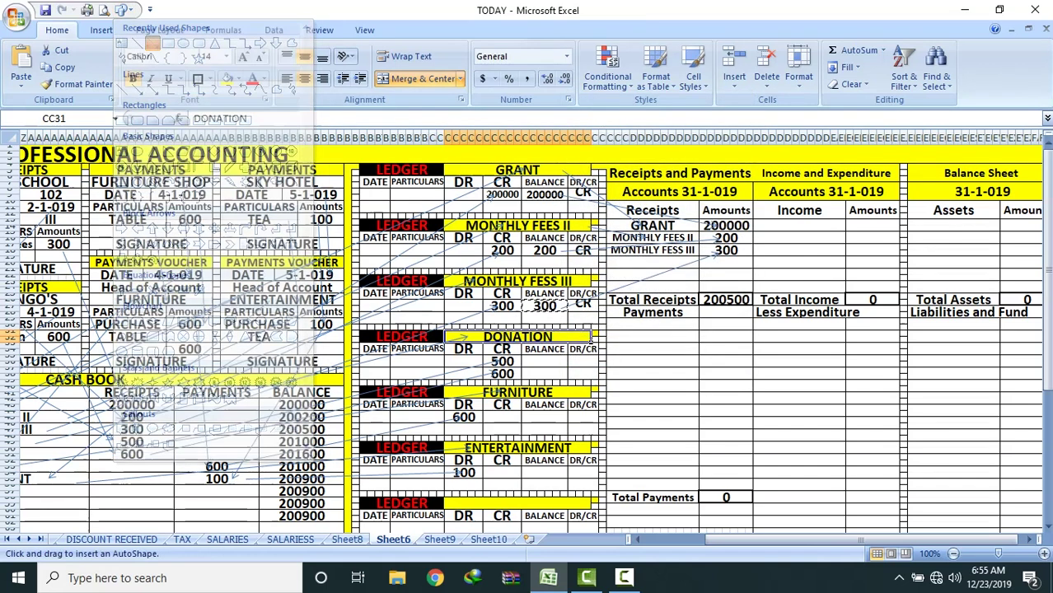
{"action": "left_click_drag", "start_coordinate": [569, 338], "coordinate": [627, 257]}
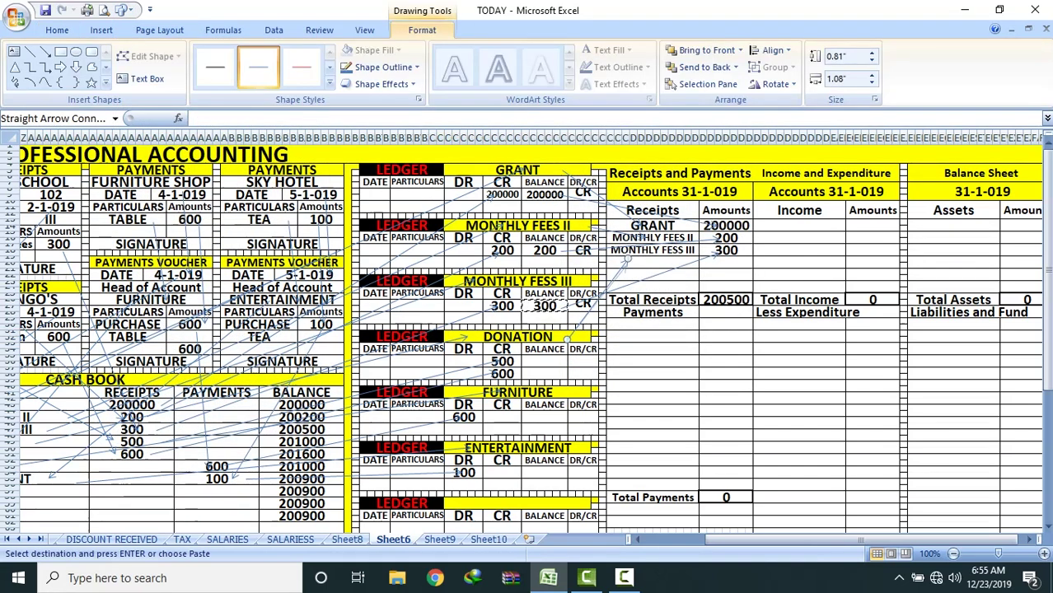
Step: Enter DONATION as the fourth Receipts item in the Receipts and Payments account
{"action": "left_click", "coordinate": [652, 262]}
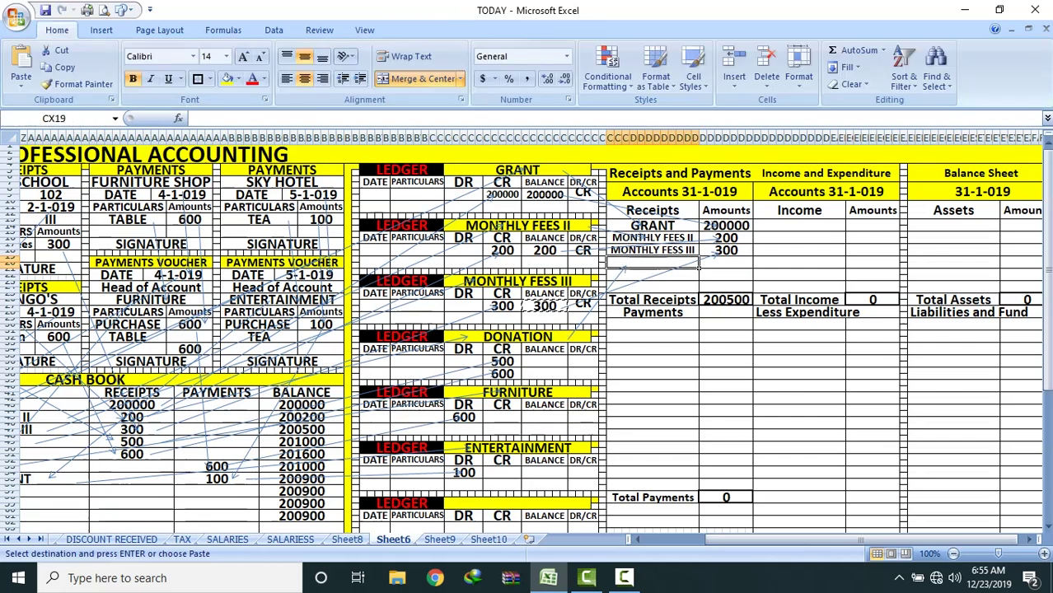
{"action": "type", "text": "DONART"}
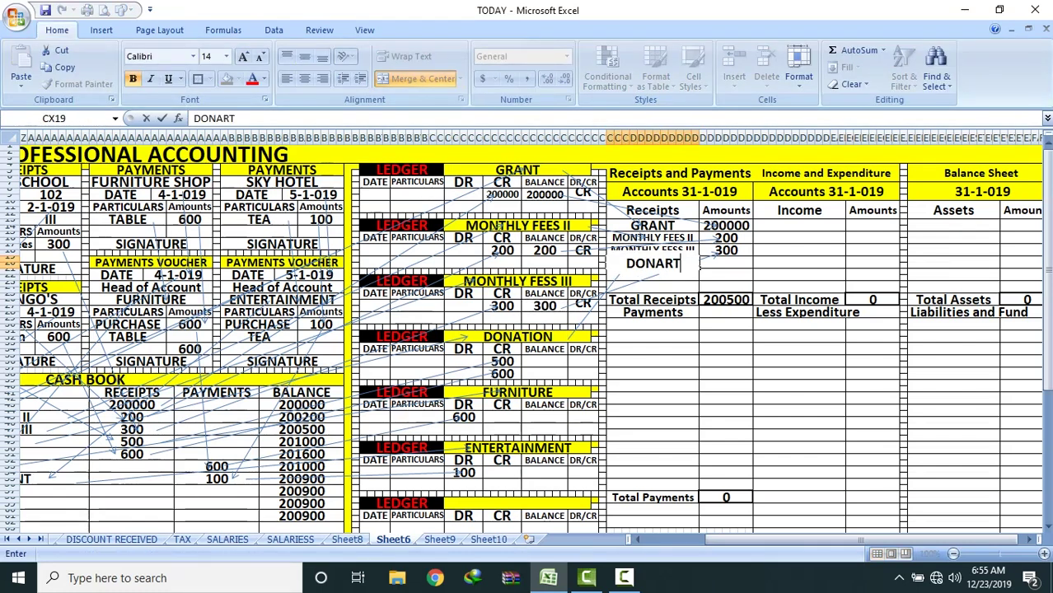
{"action": "key", "text": "BackSpace"}
{"action": "key", "text": "BackSpace"}
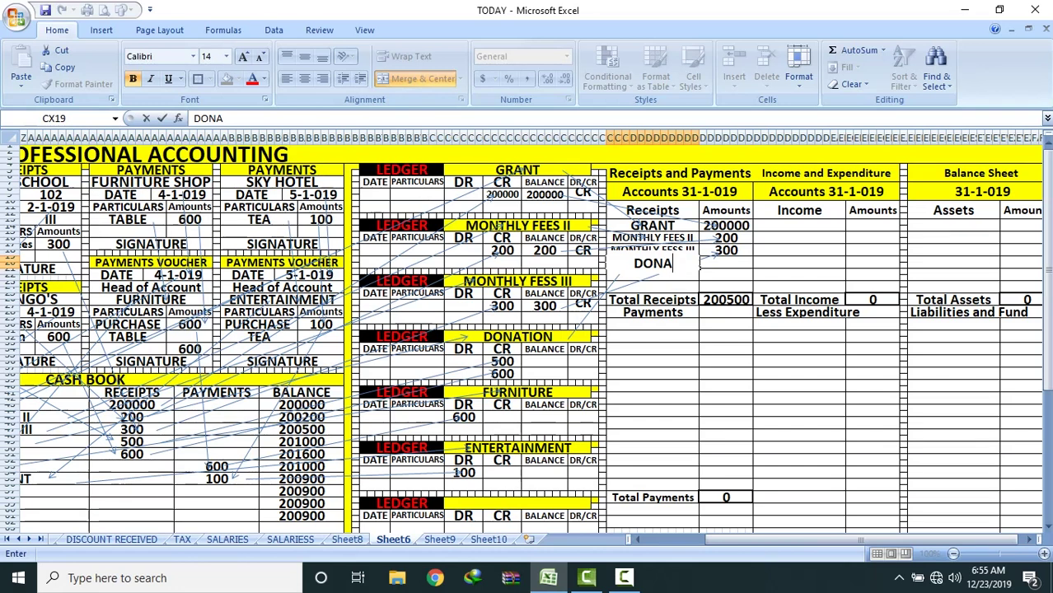
{"action": "type", "text": "TION"}
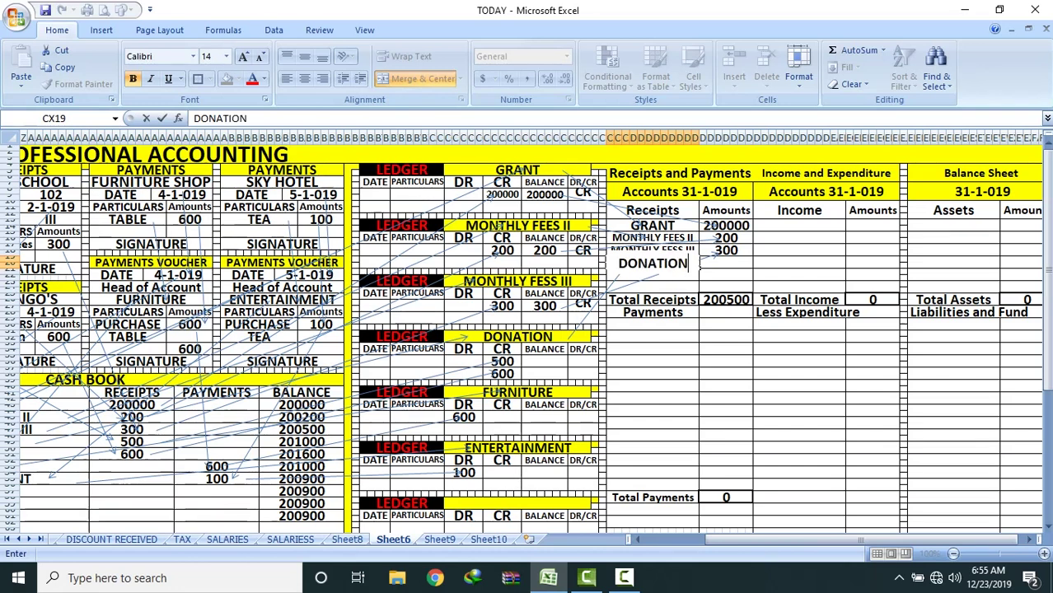
{"action": "left_click", "coordinate": [702, 263]}
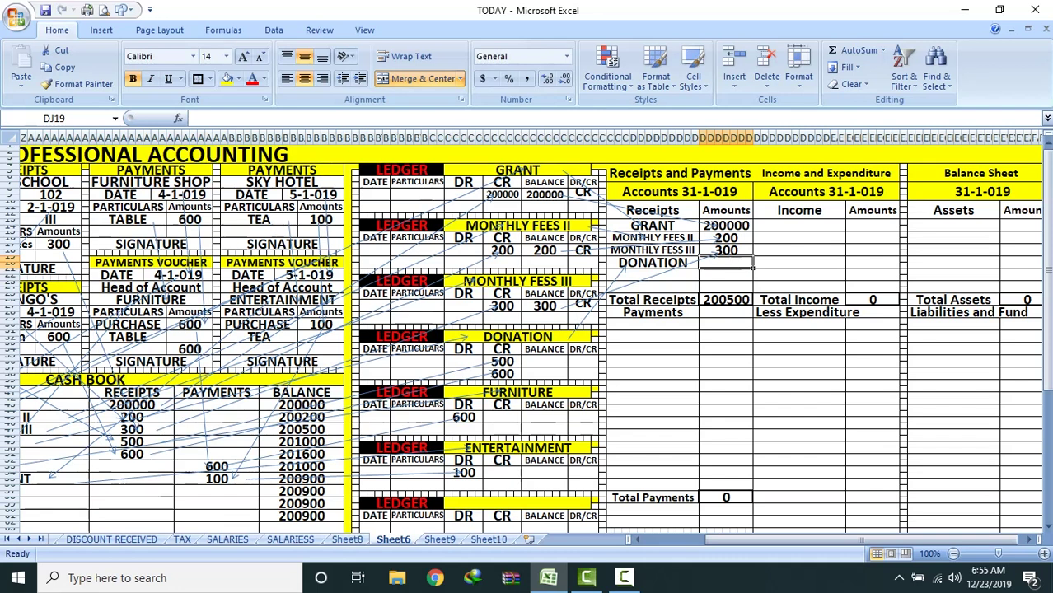
Step: Enter 500 and 1100 as the DONATION ledger's running balances and middle-align both cells vertically
{"action": "left_click", "coordinate": [544, 361]}
{"action": "type", "text": "500"}
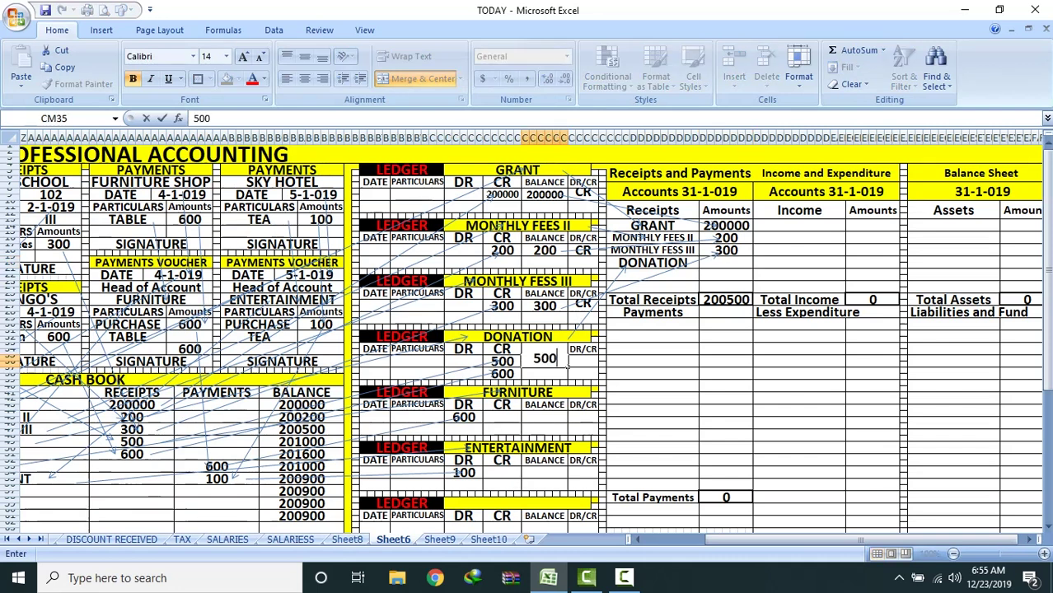
{"action": "key", "text": "Return"}
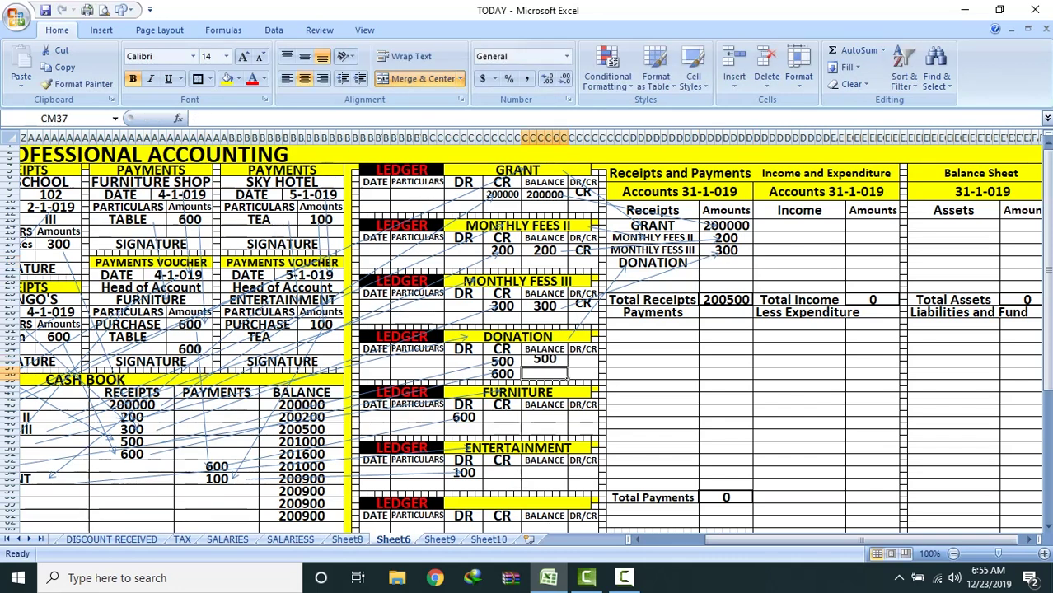
{"action": "type", "text": "1100"}
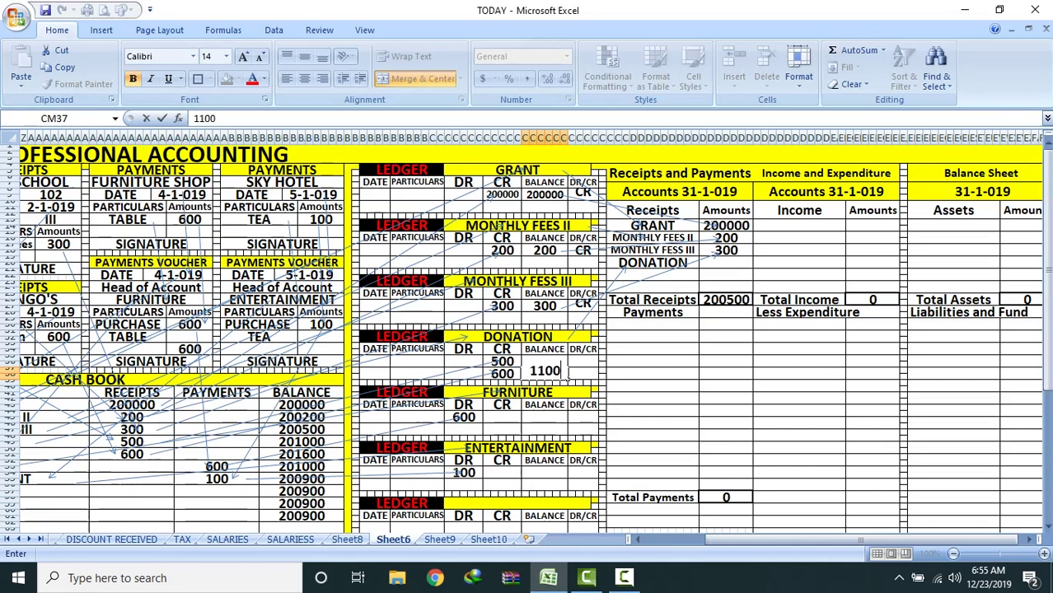
{"action": "key", "text": "Return"}
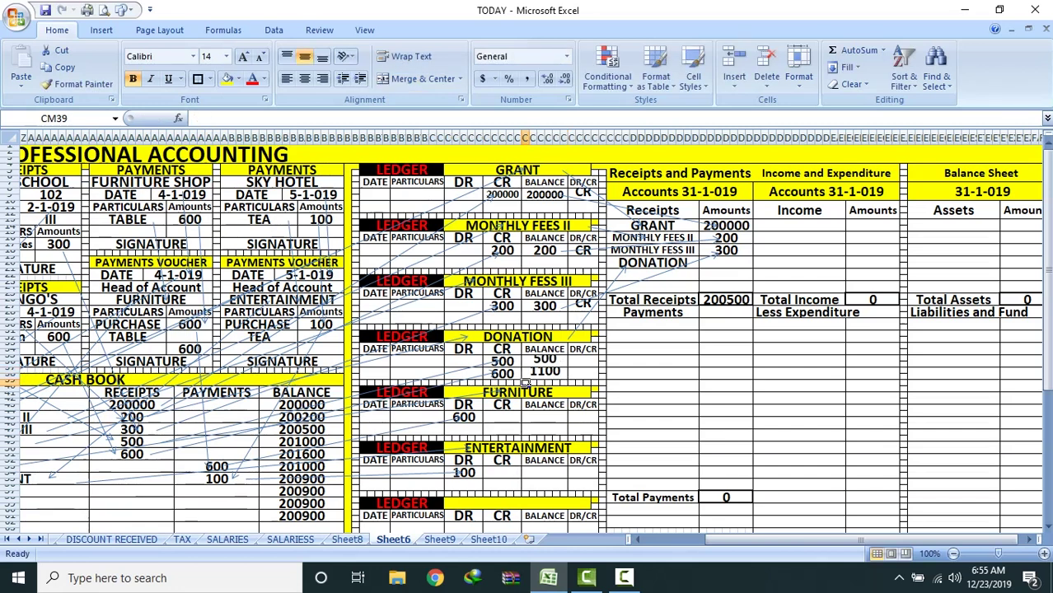
{"action": "left_click", "coordinate": [544, 361]}
{"action": "key", "text": "shift+Down"}
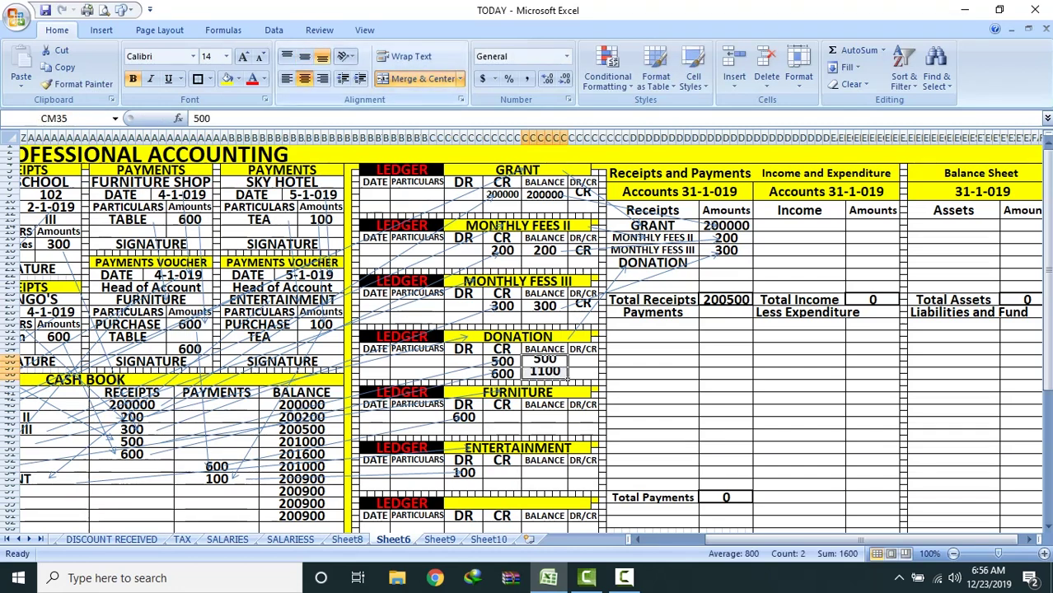
Step: Mark both DONATION ledger balances as CR
{"action": "left_click", "coordinate": [594, 362]}
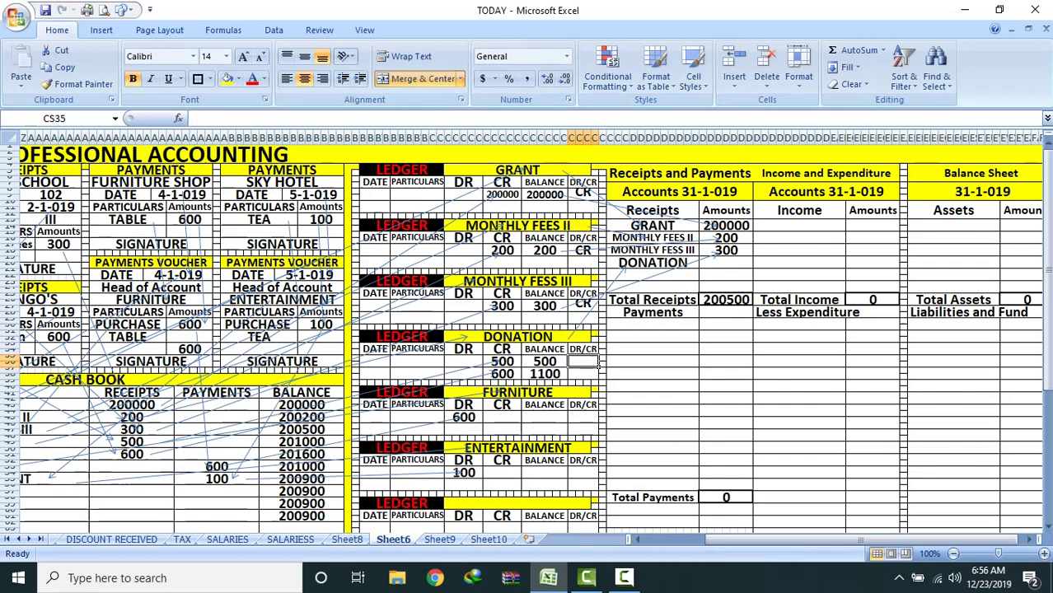
{"action": "type", "text": "CR"}
{"action": "key", "text": "Return"}
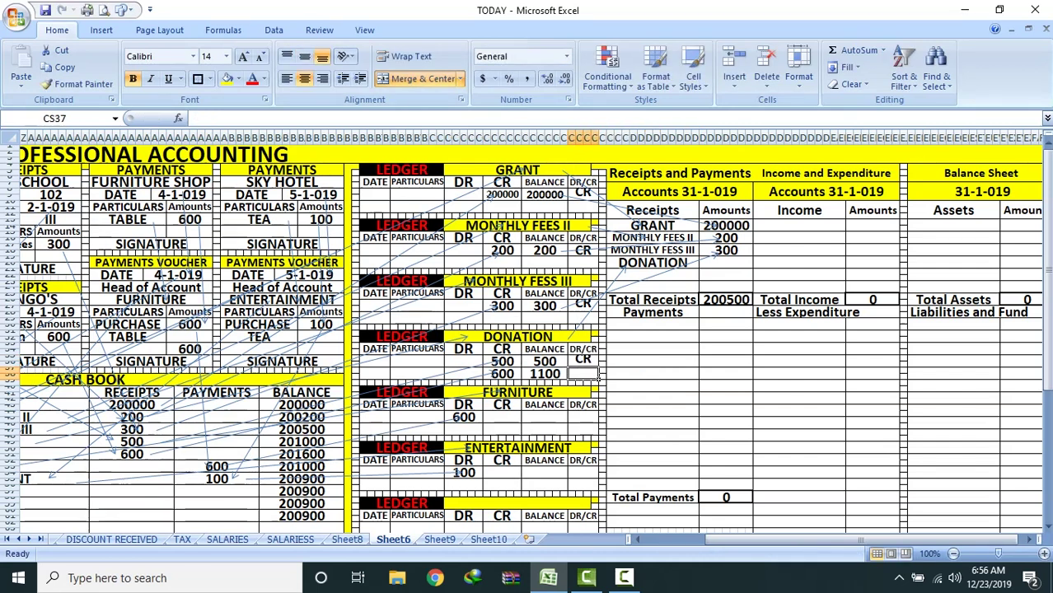
{"action": "type", "text": "CR"}
{"action": "left_click", "coordinate": [697, 400]}
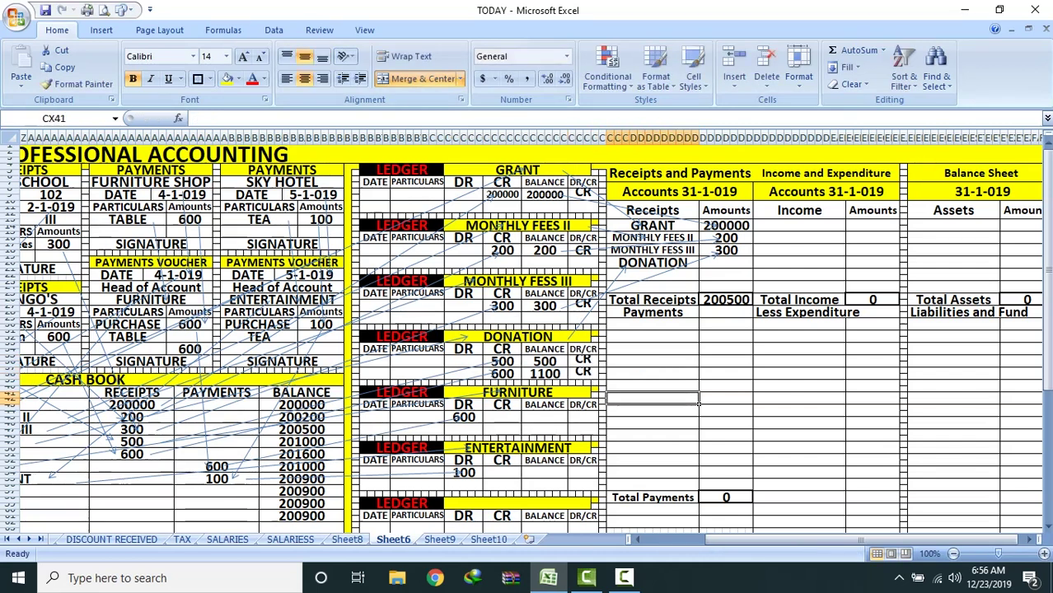
Step: Draw a straight arrow from the DONATION ledger's 1100 balance to the fourth Receipts amount cell
{"action": "left_click", "coordinate": [544, 374]}
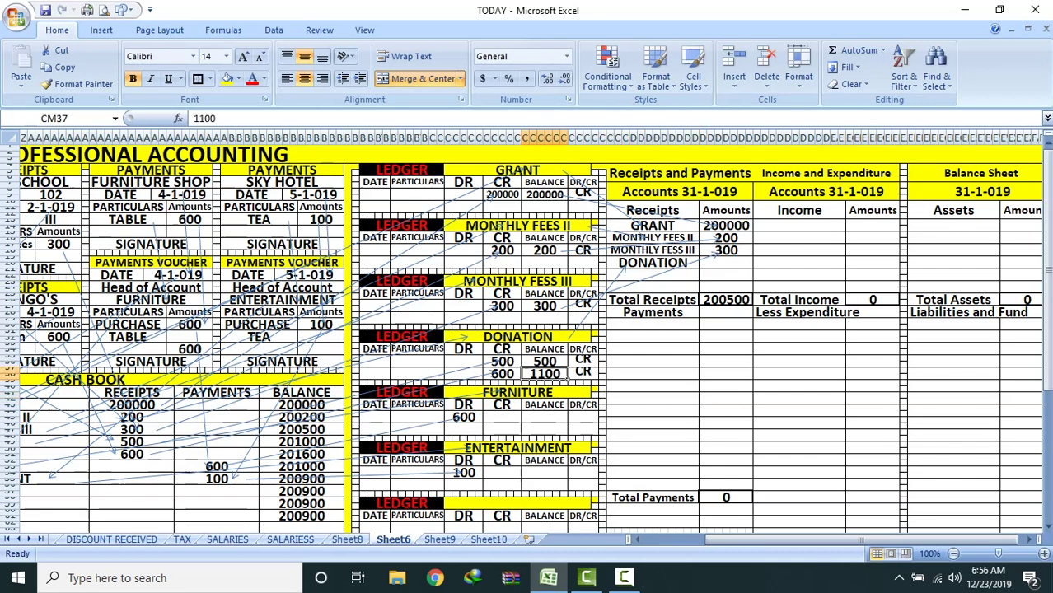
{"action": "left_click", "coordinate": [122, 10]}
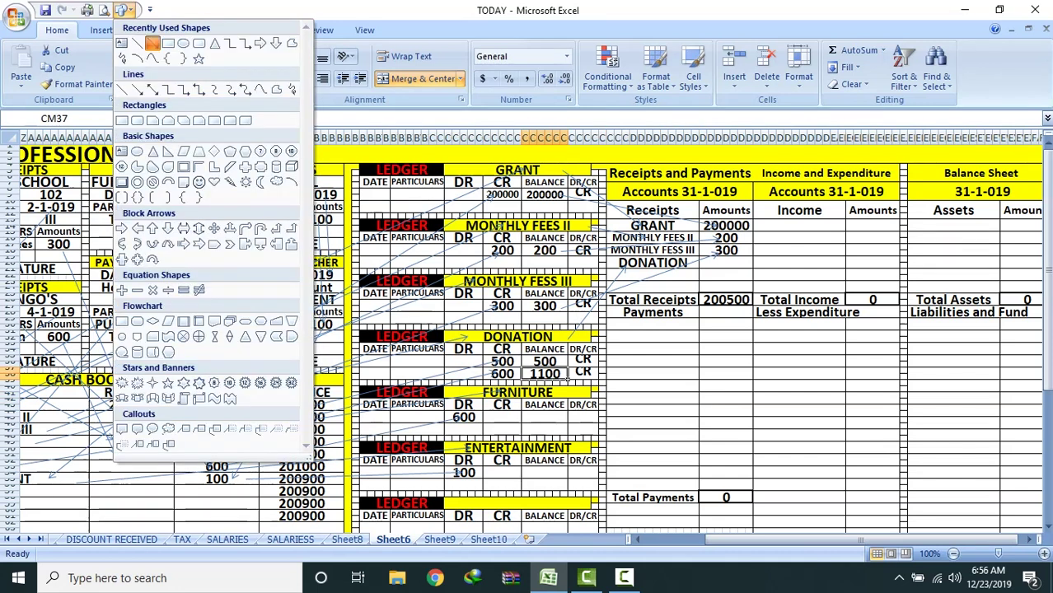
{"action": "left_click", "coordinate": [153, 43]}
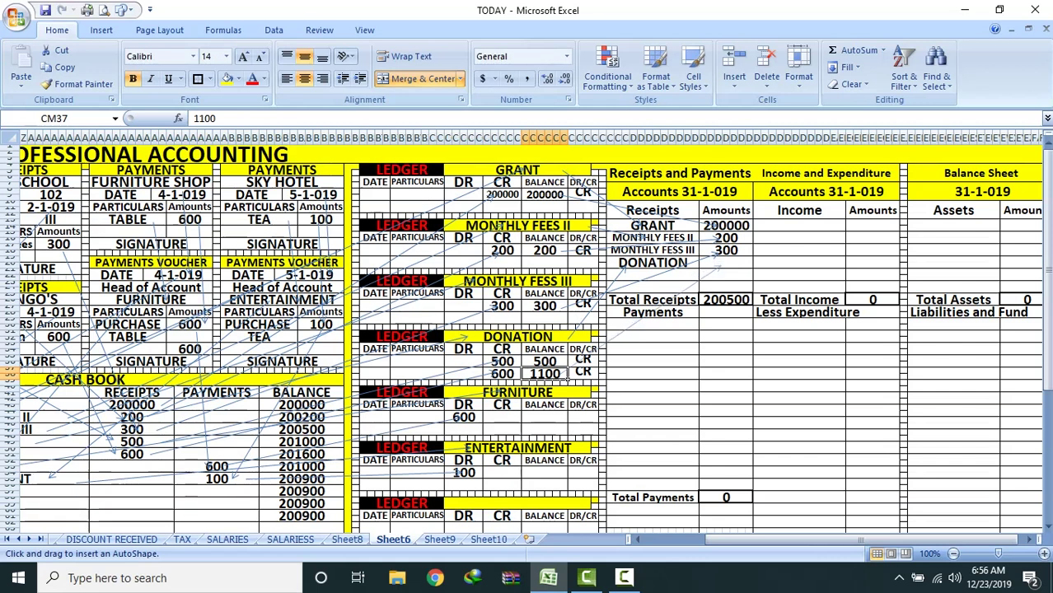
{"action": "left_click_drag", "start_coordinate": [721, 265], "coordinate": [720, 267]}
Step: Enter 1100 as the DONATION amount in the Receipts and Payments account
{"action": "left_click", "coordinate": [725, 263]}
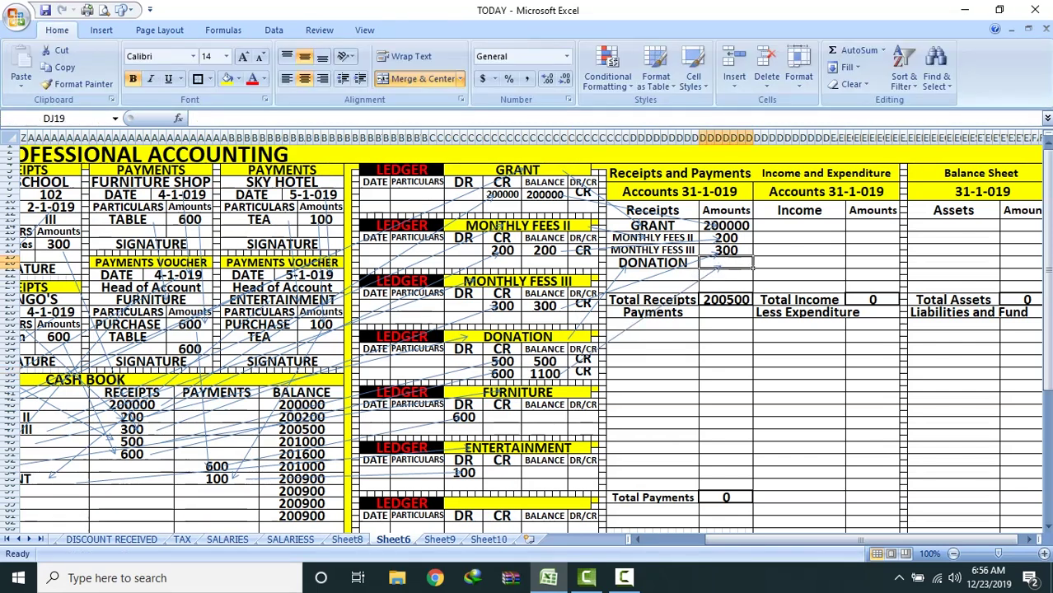
{"action": "type", "text": "1100"}
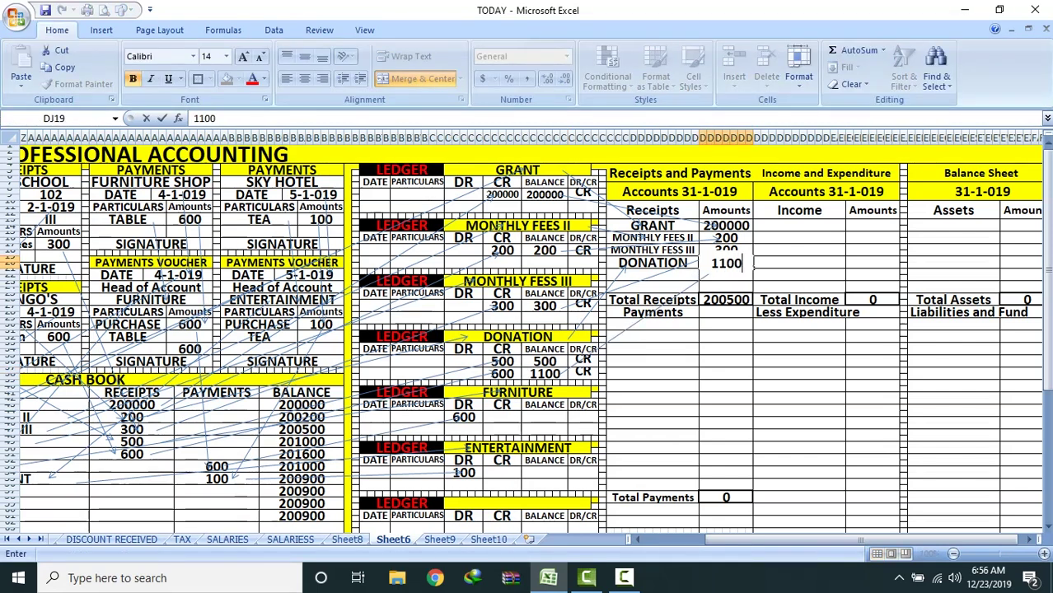
{"action": "key", "text": "Return"}
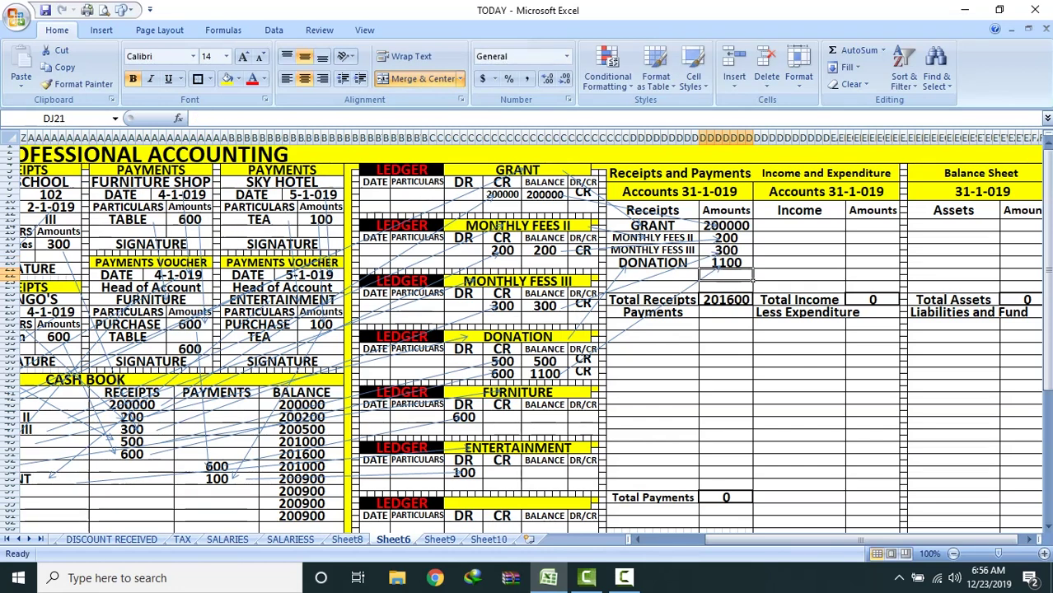
Step: Change the font colour of the Total Receipts amount to red
{"action": "left_click", "coordinate": [726, 299]}
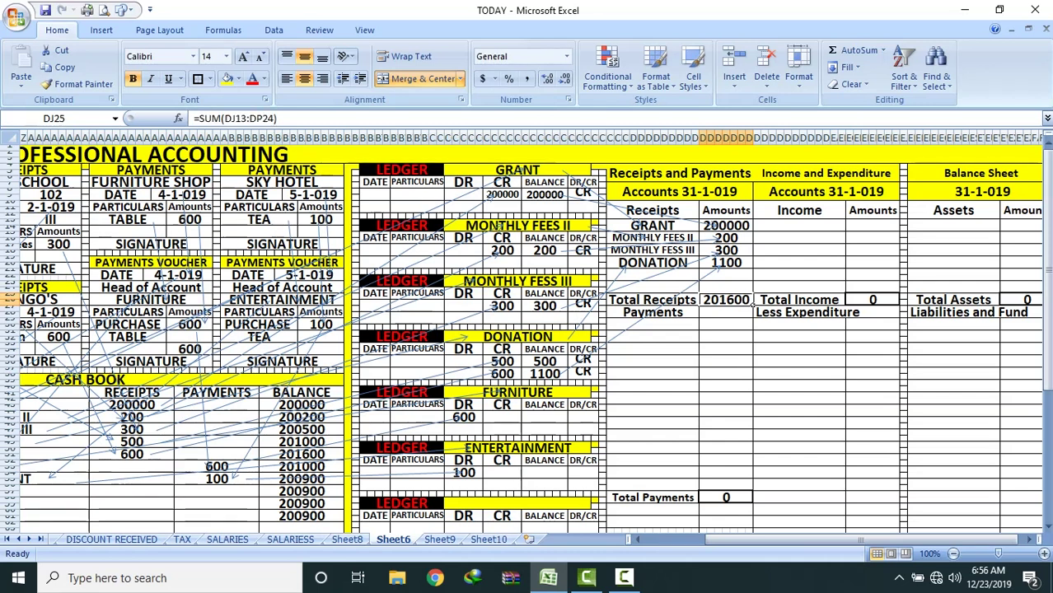
{"action": "left_click", "coordinate": [699, 302]}
{"action": "left_click", "coordinate": [742, 302]}
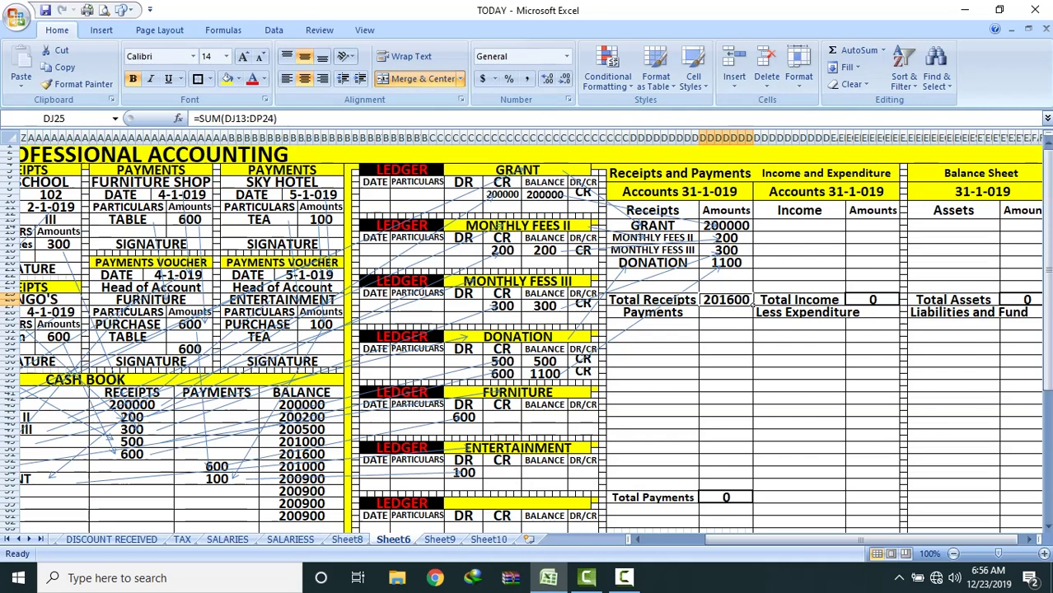
{"action": "left_click", "coordinate": [252, 78]}
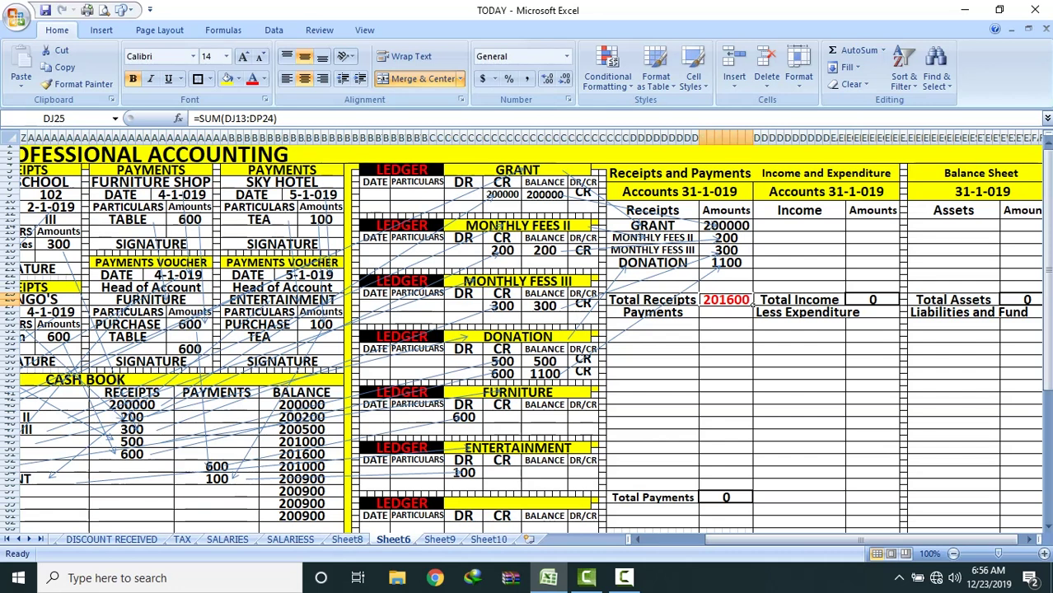
Step: Enter CASH IN HAND as the first item under Payments in the Receipts and Payments account
{"action": "key", "text": "F2"}
{"action": "key", "text": "Return"}
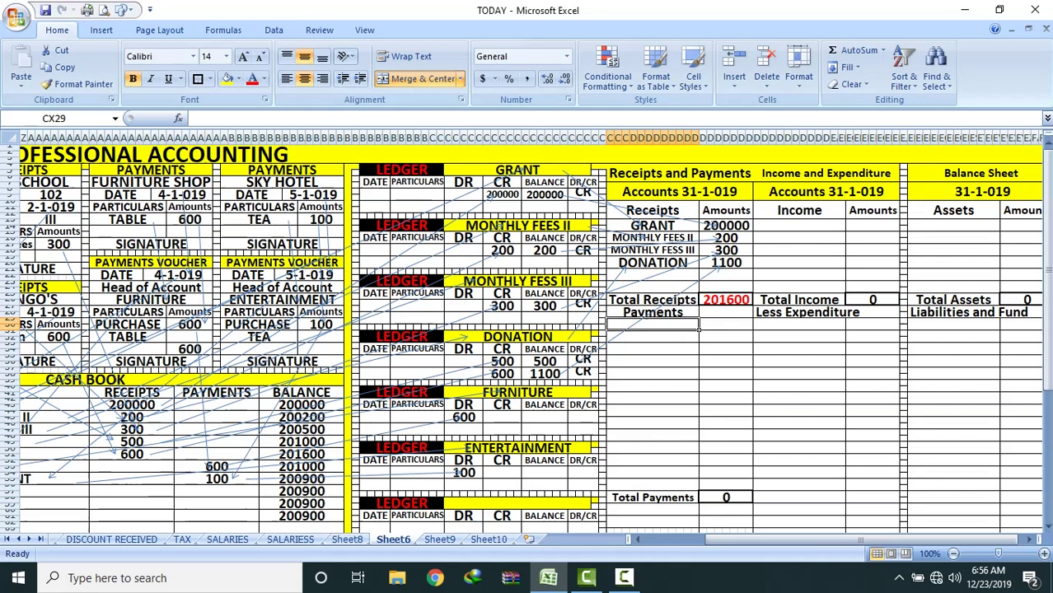
{"action": "type", "text": "CASH IN HAND"}
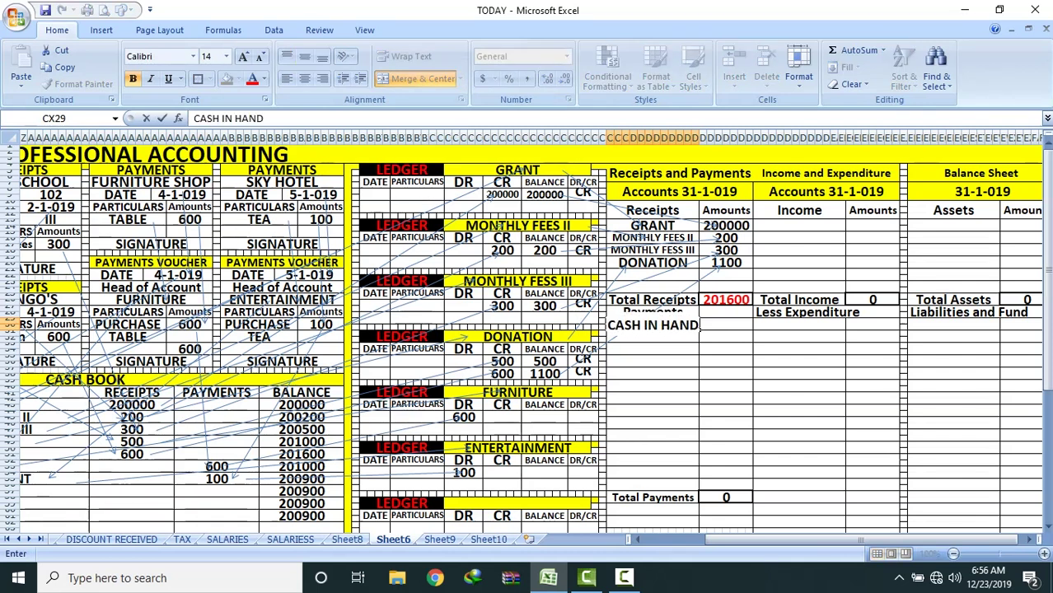
{"action": "left_click", "coordinate": [653, 373]}
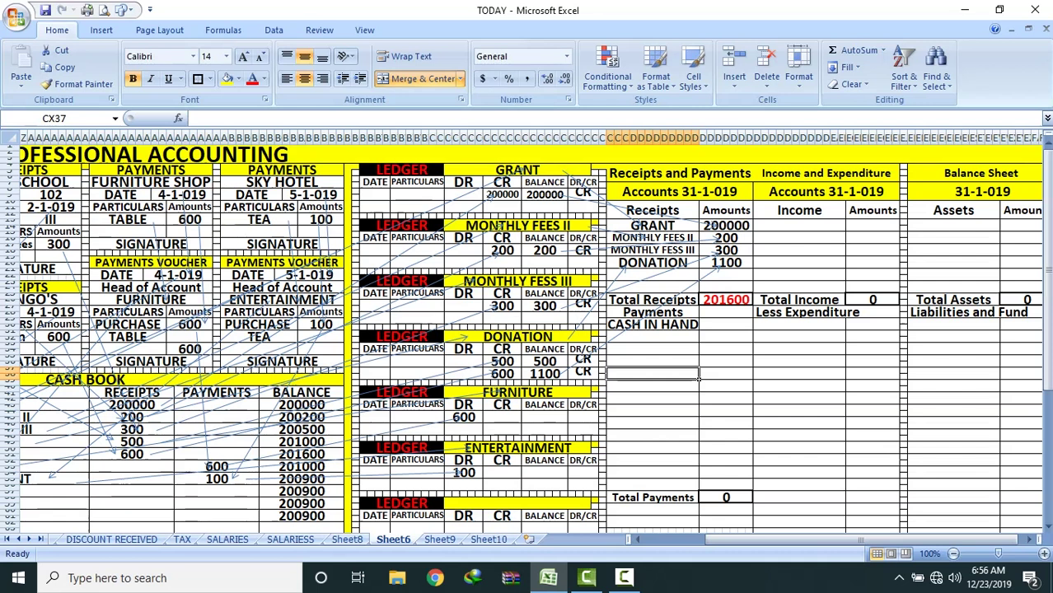
{"action": "left_click", "coordinate": [697, 326]}
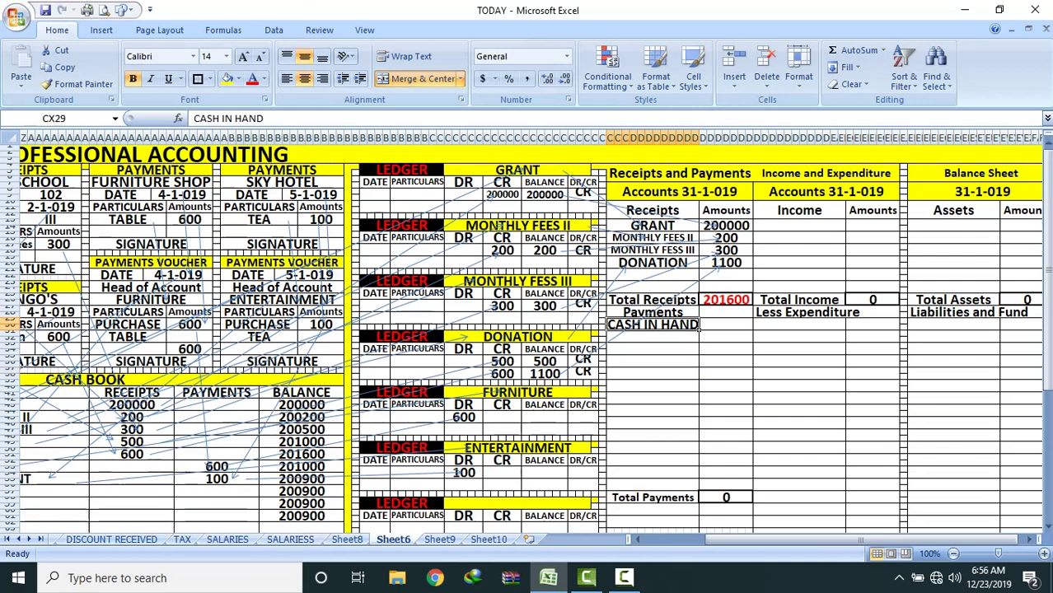
Step: Draw a straight arrow from the cash book's last balance to the CASH IN HAND amount cell
{"action": "left_click", "coordinate": [330, 516]}
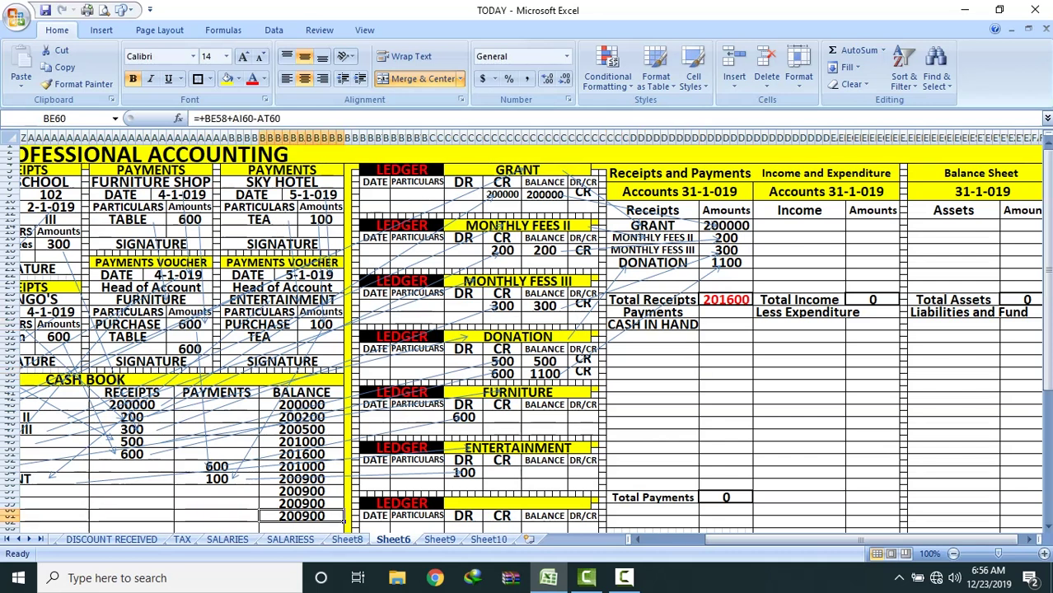
{"action": "left_click", "coordinate": [122, 10]}
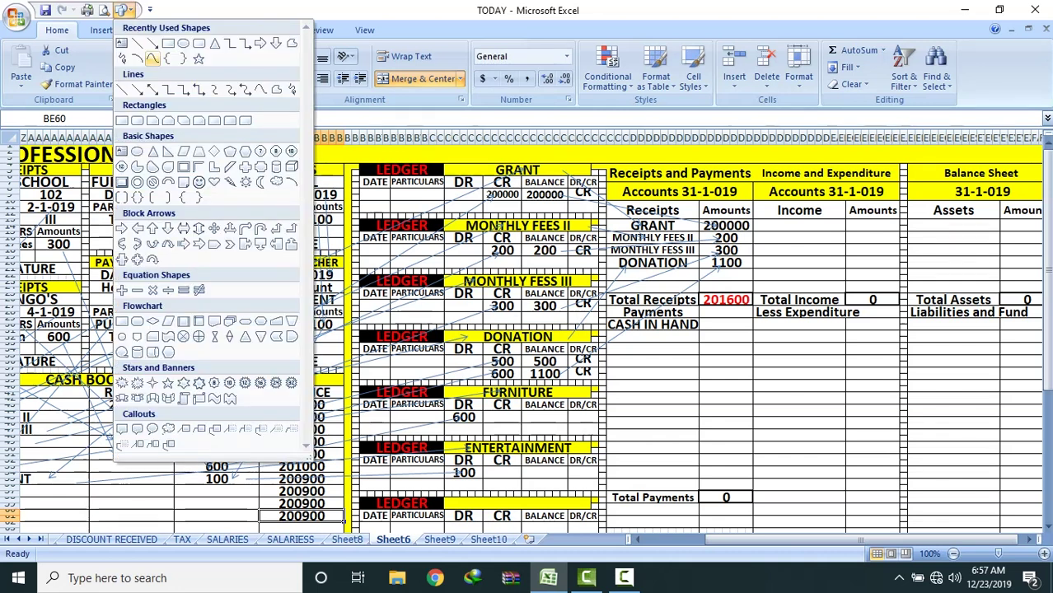
{"action": "left_click", "coordinate": [153, 51]}
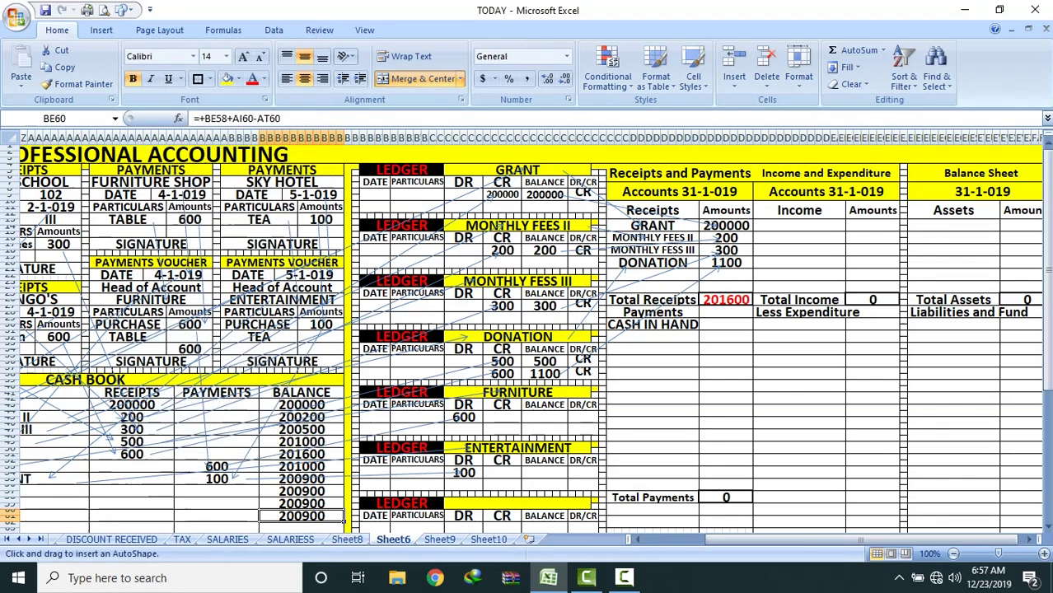
{"action": "left_click_drag", "start_coordinate": [328, 515], "coordinate": [714, 326]}
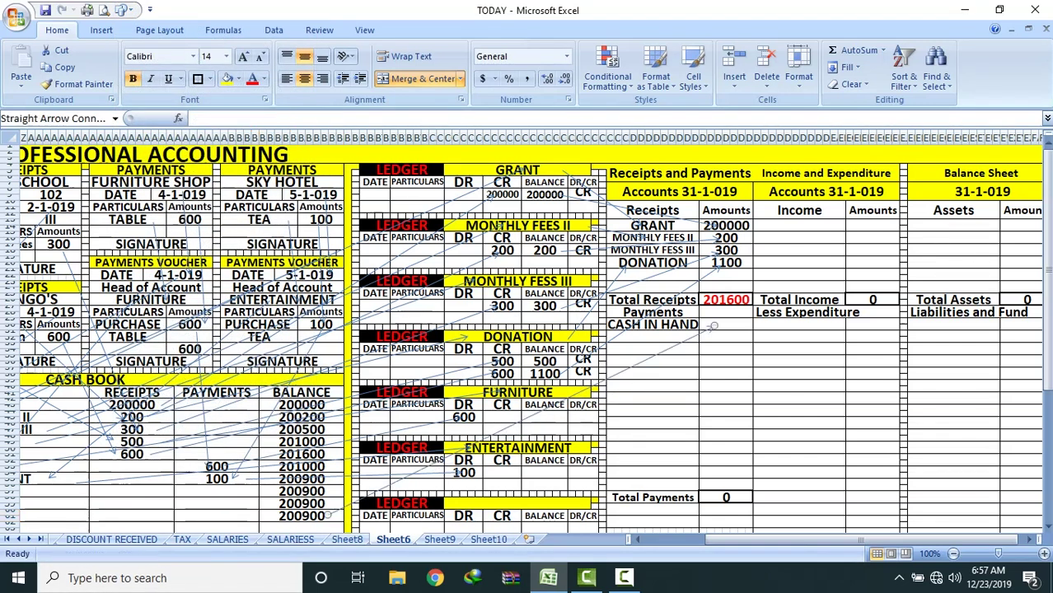
Step: Enter 200900 as the CASH IN HAND amount under Payments
{"action": "left_click", "coordinate": [713, 326]}
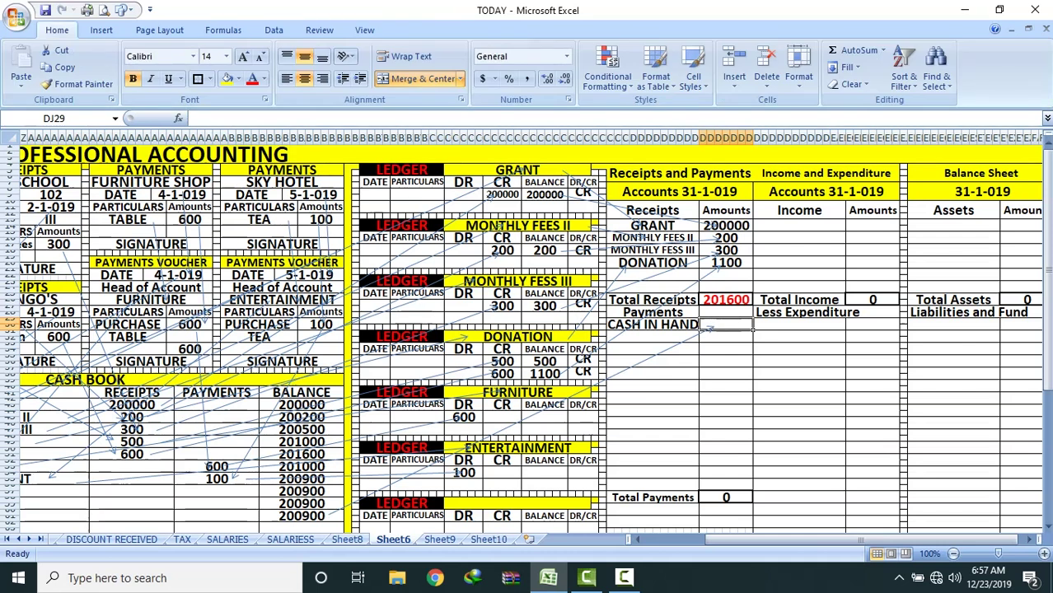
{"action": "type", "text": "2009"}
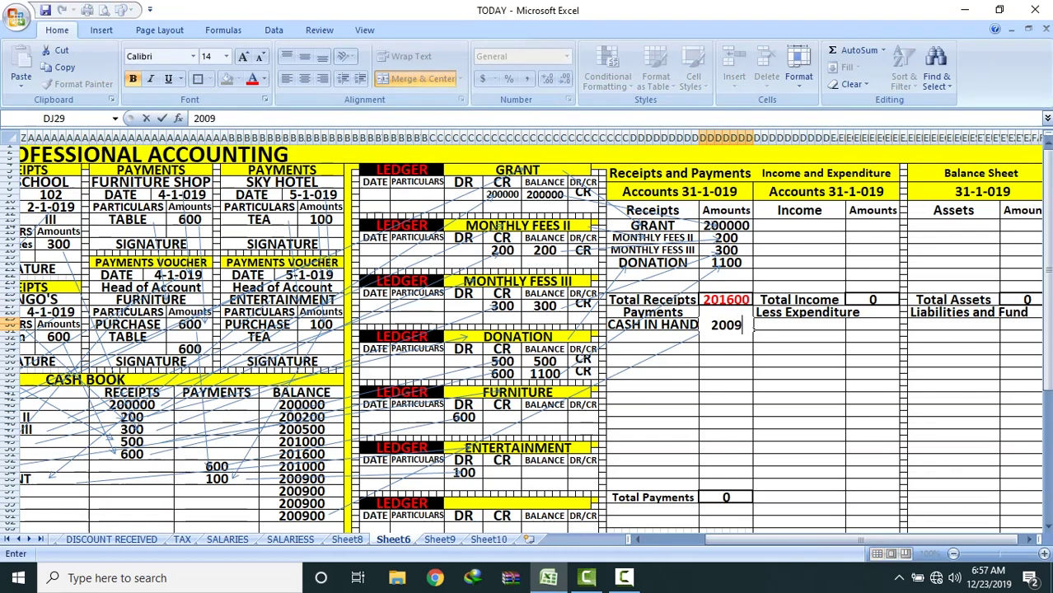
{"action": "type", "text": "00"}
{"action": "key", "text": "Return"}
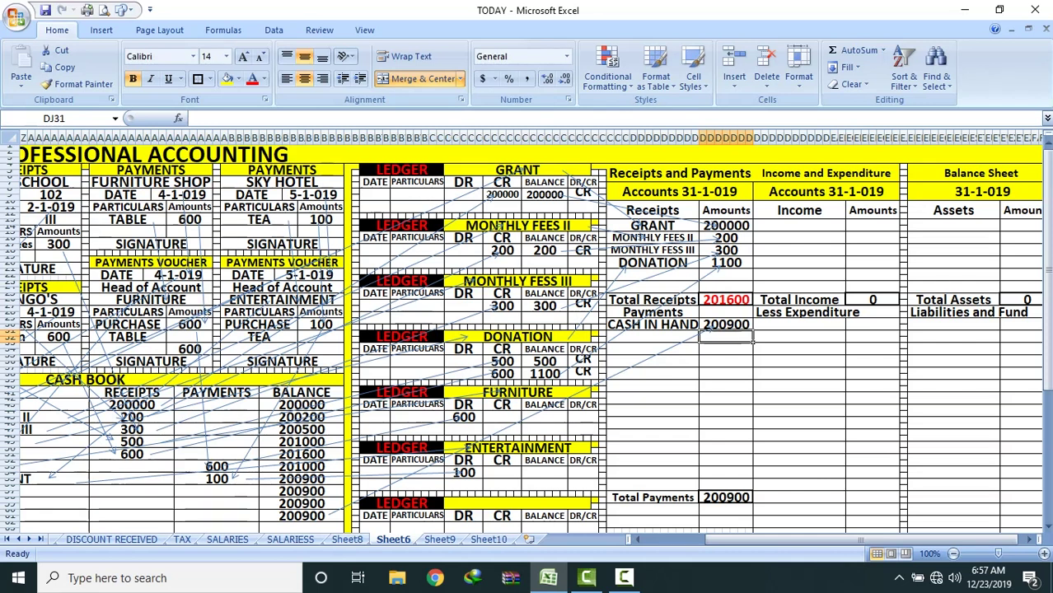
{"action": "left_click", "coordinate": [515, 416]}
{"action": "type", "text": "600"}
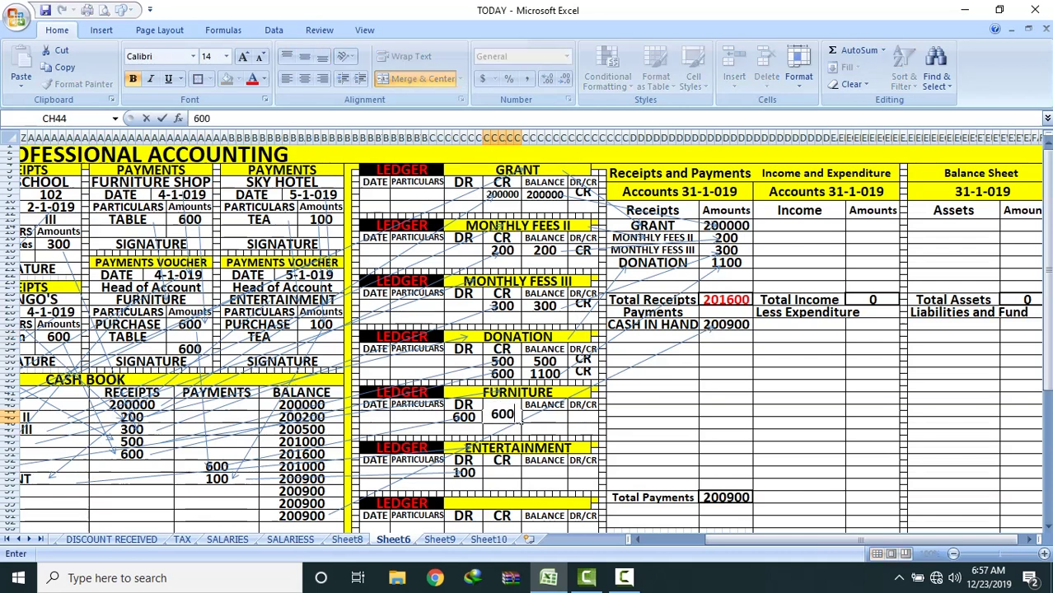
{"action": "key", "text": "Escape"}
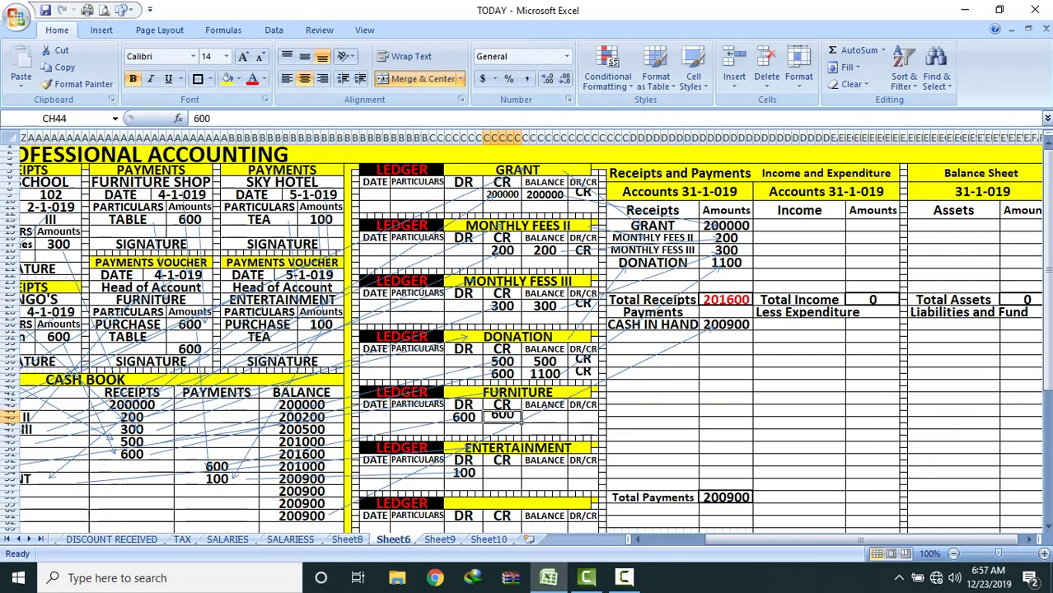
Step: Enter 600 as the FURNITURE ledger's balance, marked DR, and middle-align the balance cell vertically
{"action": "left_click", "coordinate": [544, 417]}
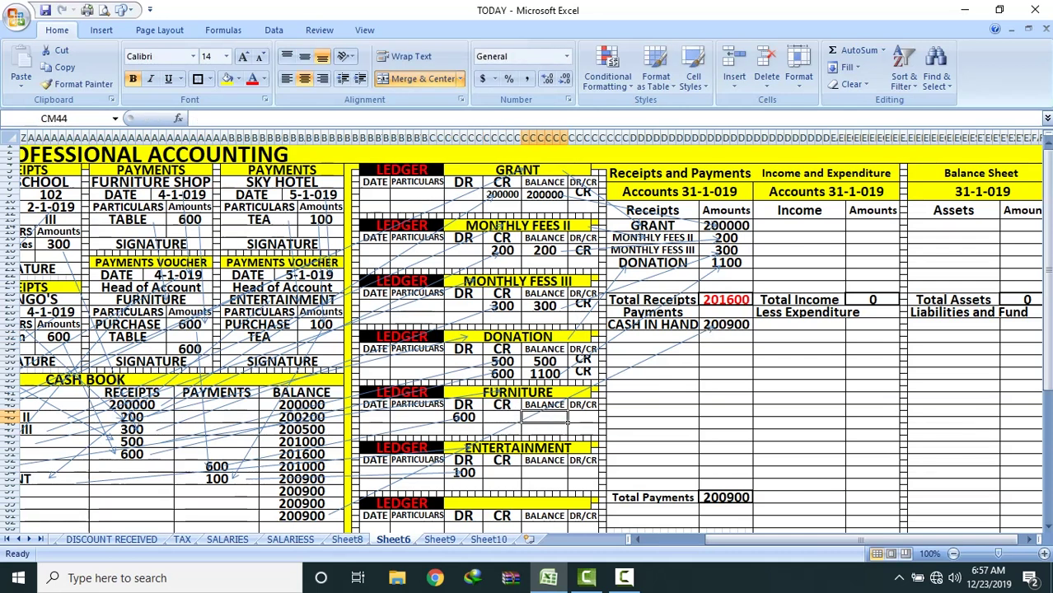
{"action": "type", "text": "600"}
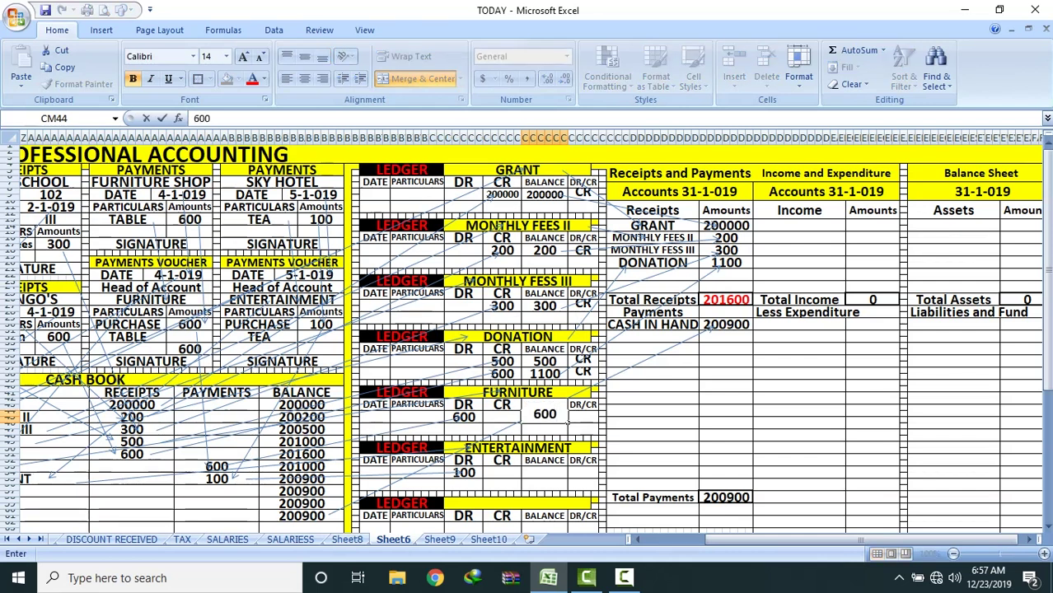
{"action": "left_click", "coordinate": [595, 418]}
{"action": "type", "text": "DR"}
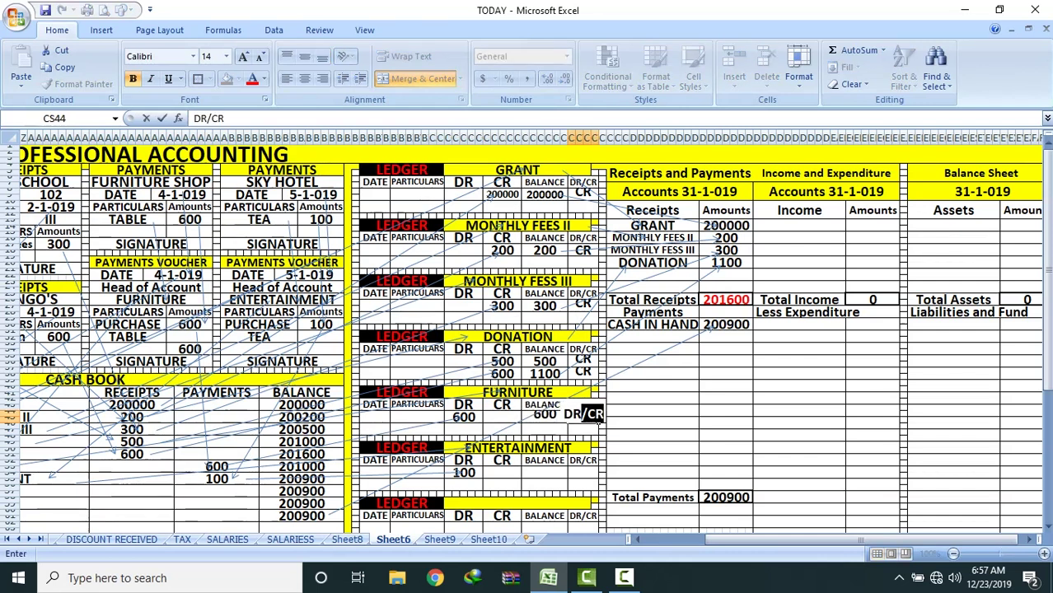
{"action": "key", "text": "Delete"}
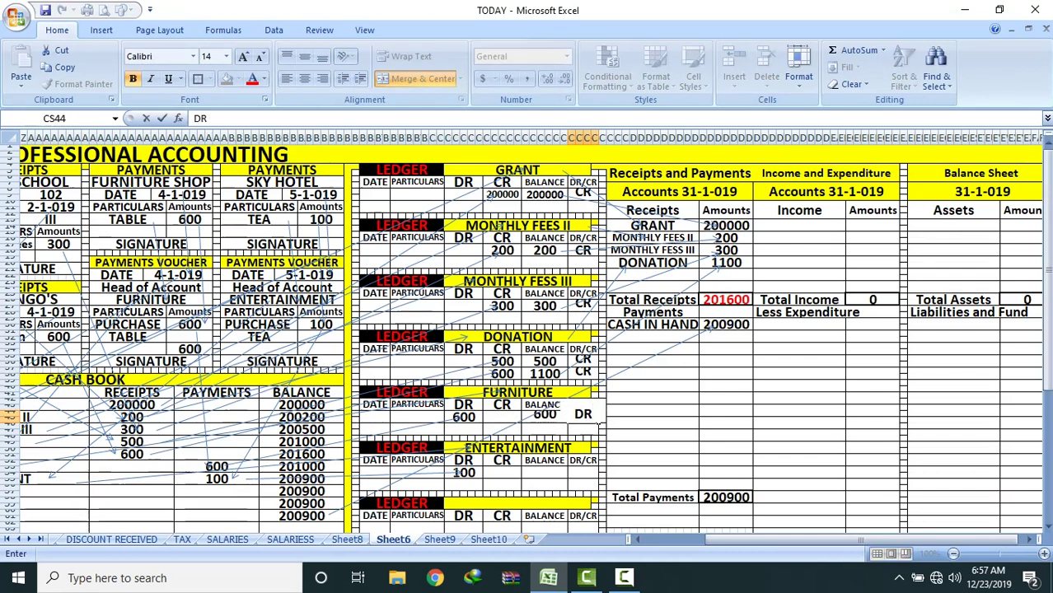
{"action": "left_click", "coordinate": [601, 426]}
{"action": "left_click", "coordinate": [561, 416]}
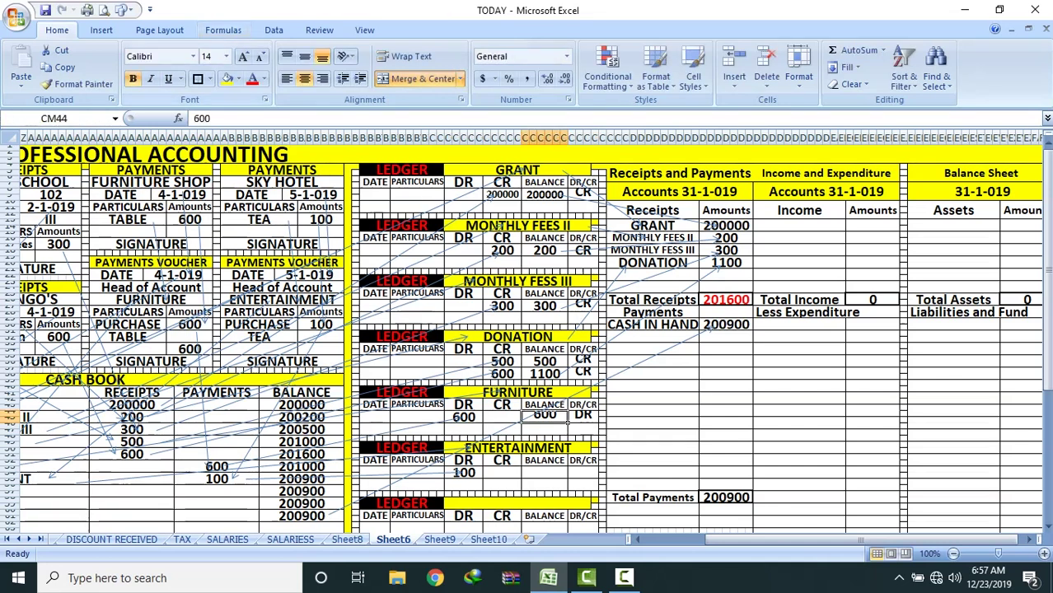
{"action": "left_click", "coordinate": [304, 57]}
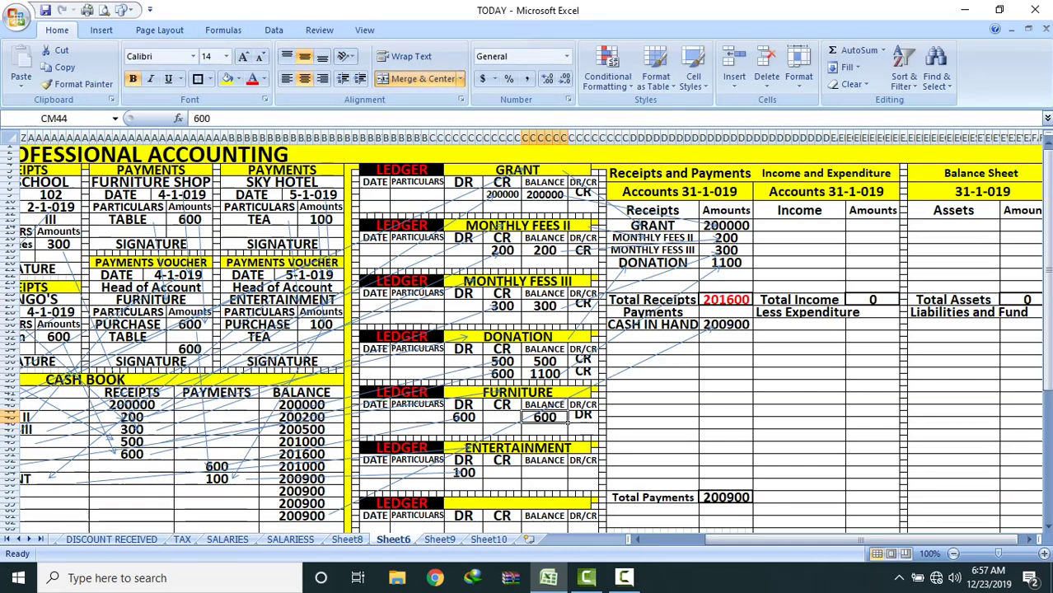
Step: Enter 100 as the ENTERTAINMENT ledger's balance and mark it as DR
{"action": "left_click", "coordinate": [565, 473]}
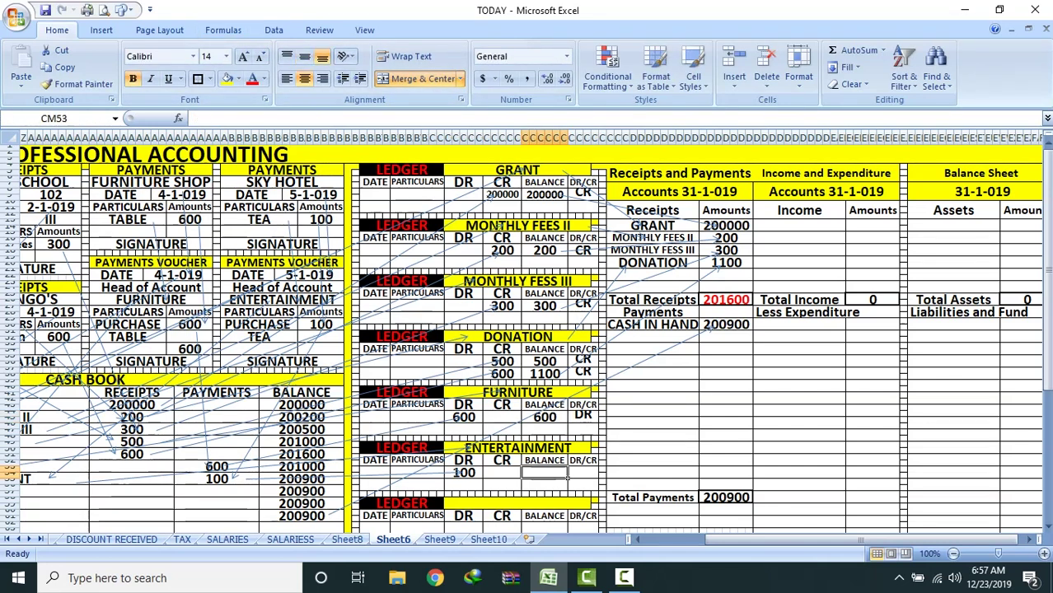
{"action": "type", "text": "100"}
{"action": "key", "text": "Return"}
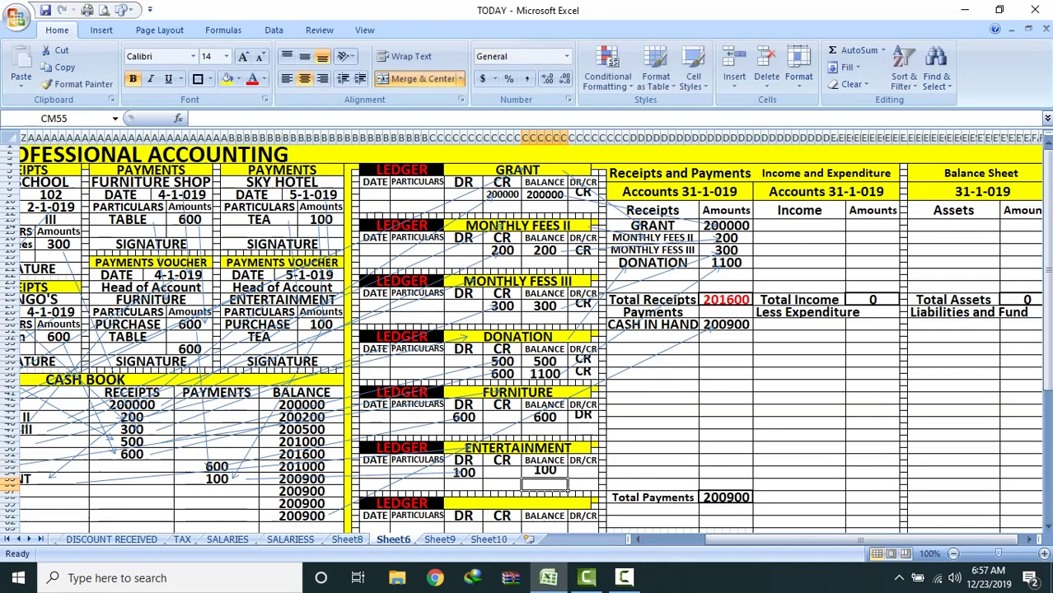
{"action": "left_click", "coordinate": [587, 473]}
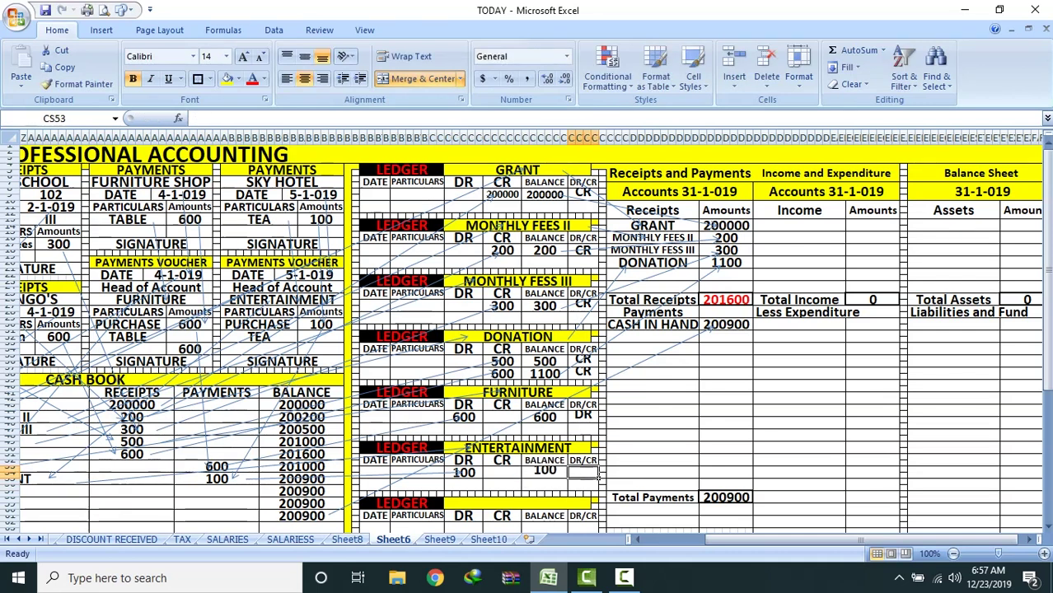
{"action": "type", "text": "DR"}
{"action": "key", "text": "Delete"}
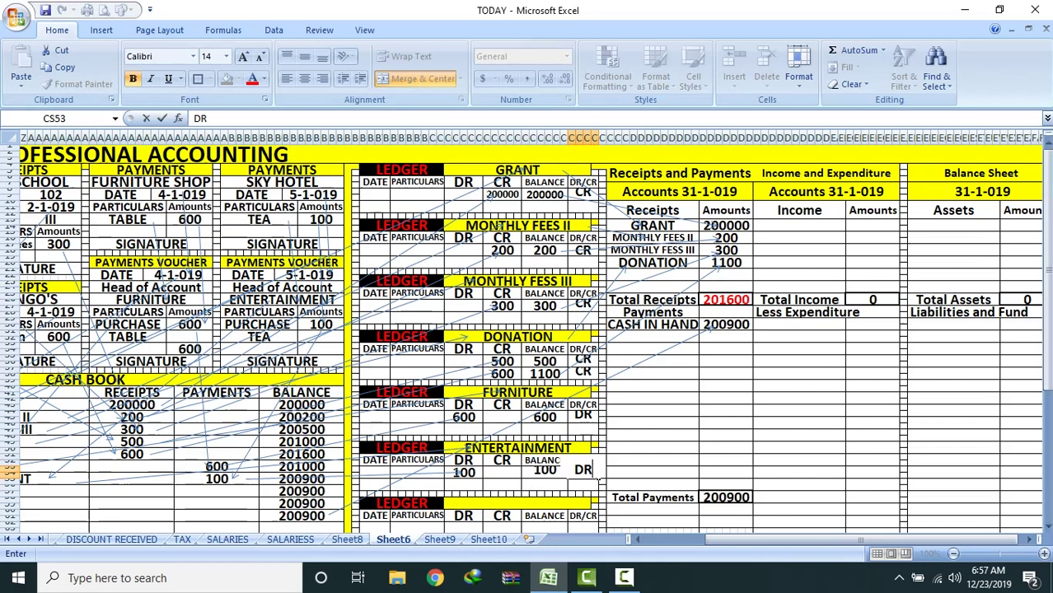
{"action": "left_click", "coordinate": [653, 460]}
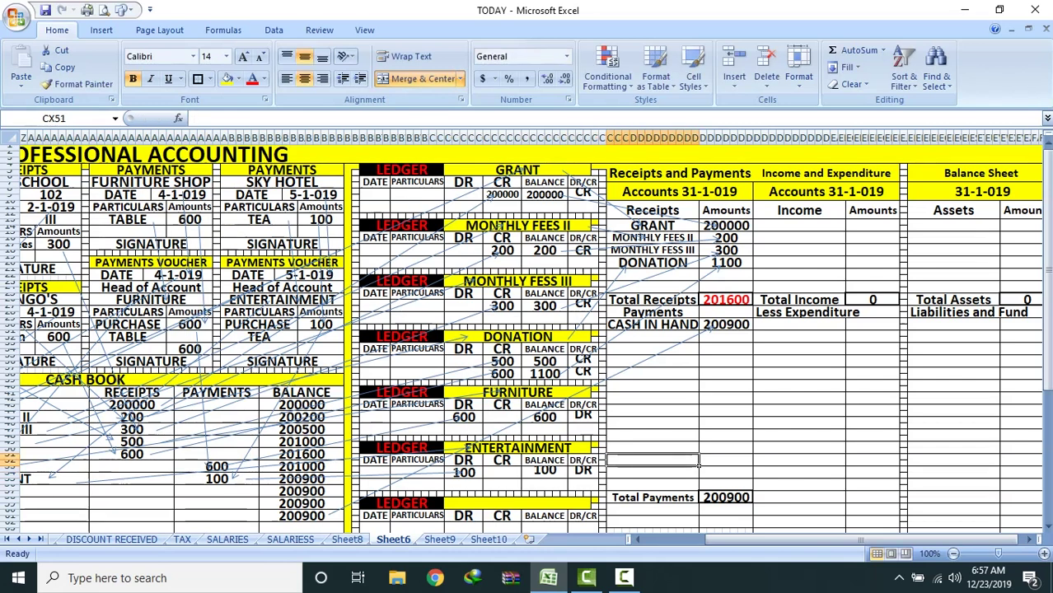
Step: Draw a straight arrow from the FURNITURE ledger's title to the second item row under Payments
{"action": "left_click", "coordinate": [591, 395]}
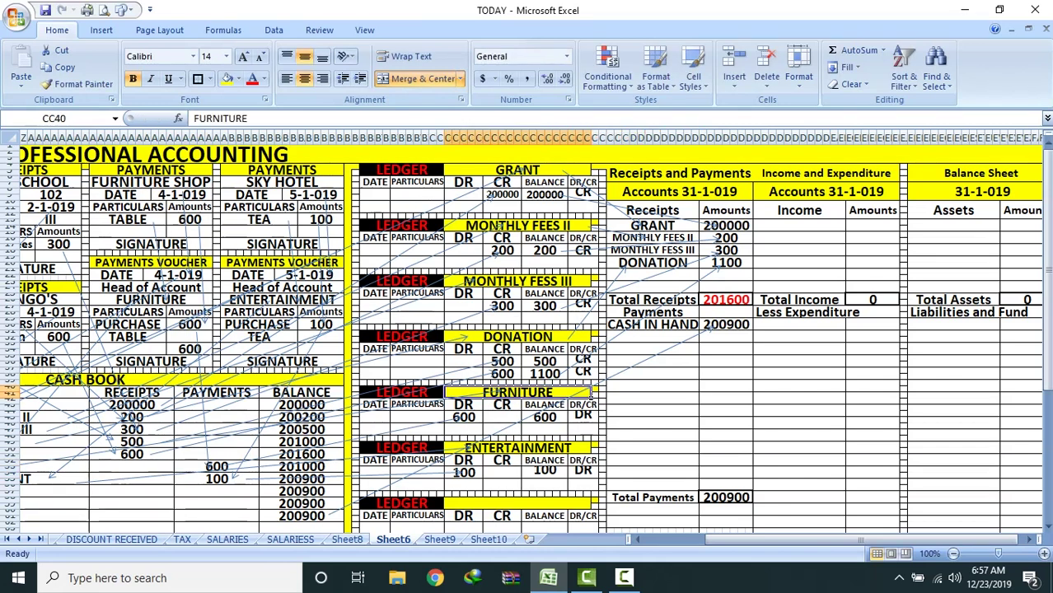
{"action": "left_click", "coordinate": [121, 10]}
{"action": "left_click", "coordinate": [137, 43]}
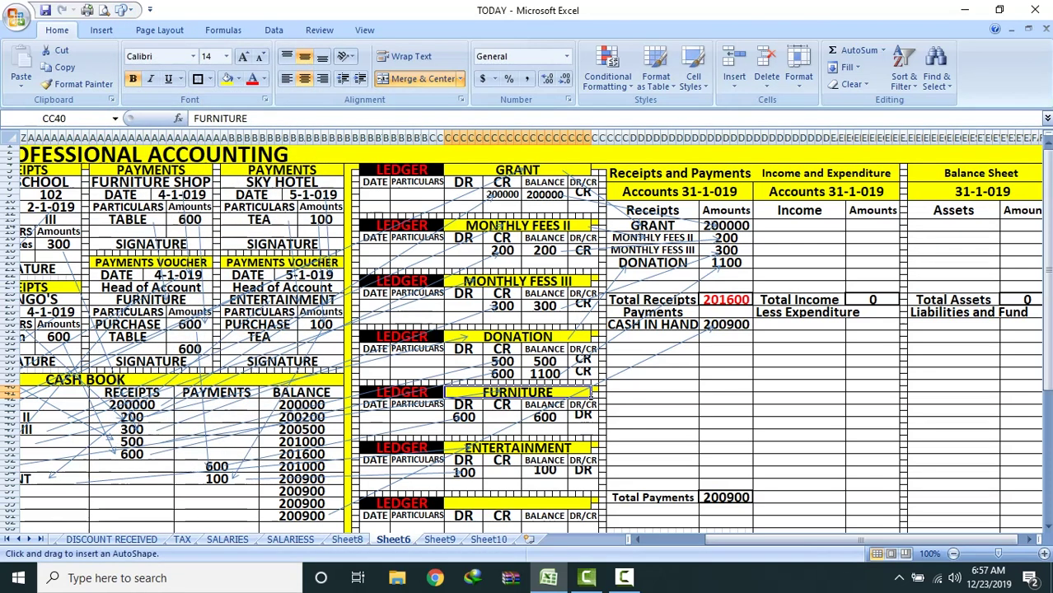
{"action": "left_click_drag", "start_coordinate": [590, 394], "coordinate": [636, 336]}
Step: Enter FURNITURE as the second item under Payments, below CASH IN HAND
{"action": "left_click", "coordinate": [641, 337]}
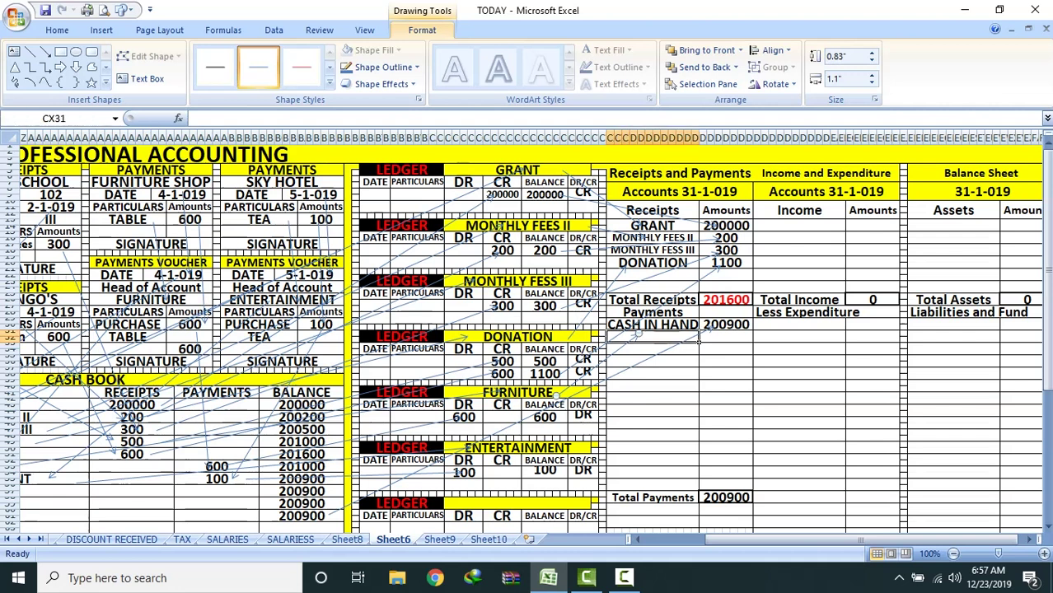
{"action": "type", "text": "FURNITURE"}
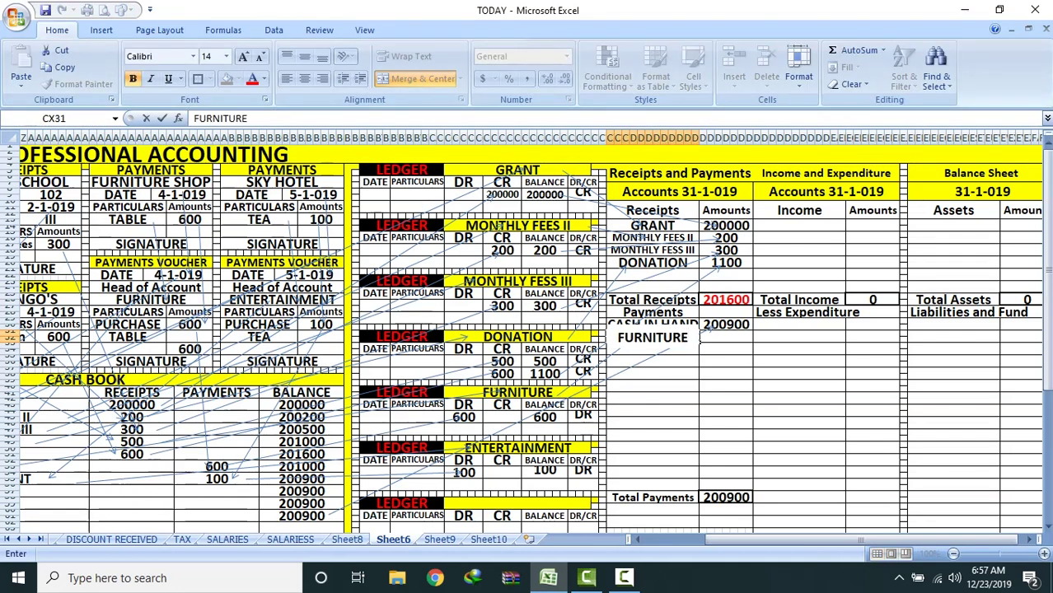
{"action": "key", "text": "Tab"}
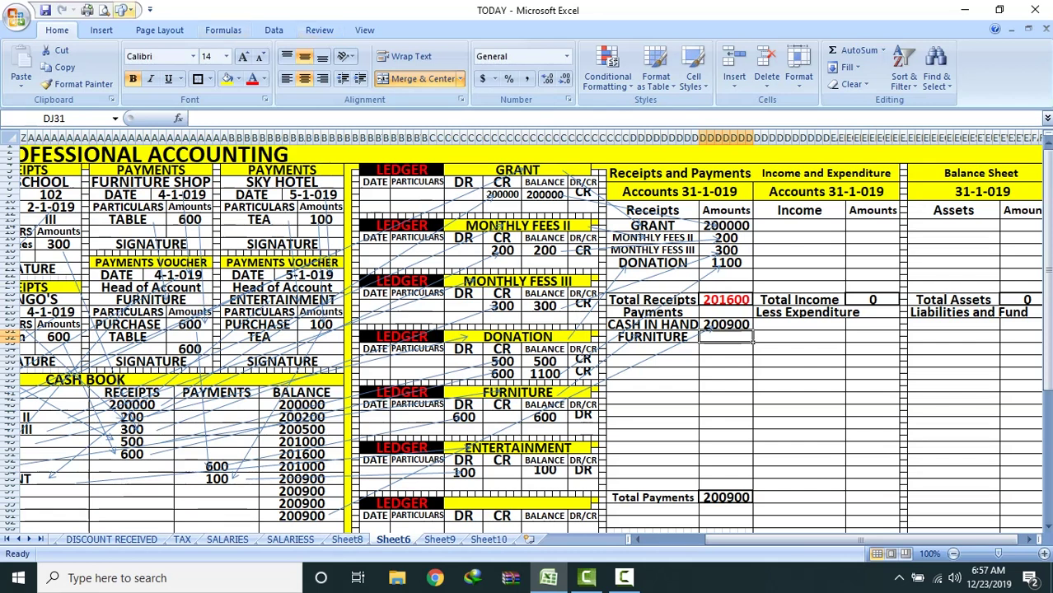
Step: Draw a straight arrow from the ledgers' outer edge, above the FURNITURE ledger, to the FURNITURE amount cell under Payments
{"action": "left_click", "coordinate": [121, 9]}
{"action": "left_click", "coordinate": [154, 43]}
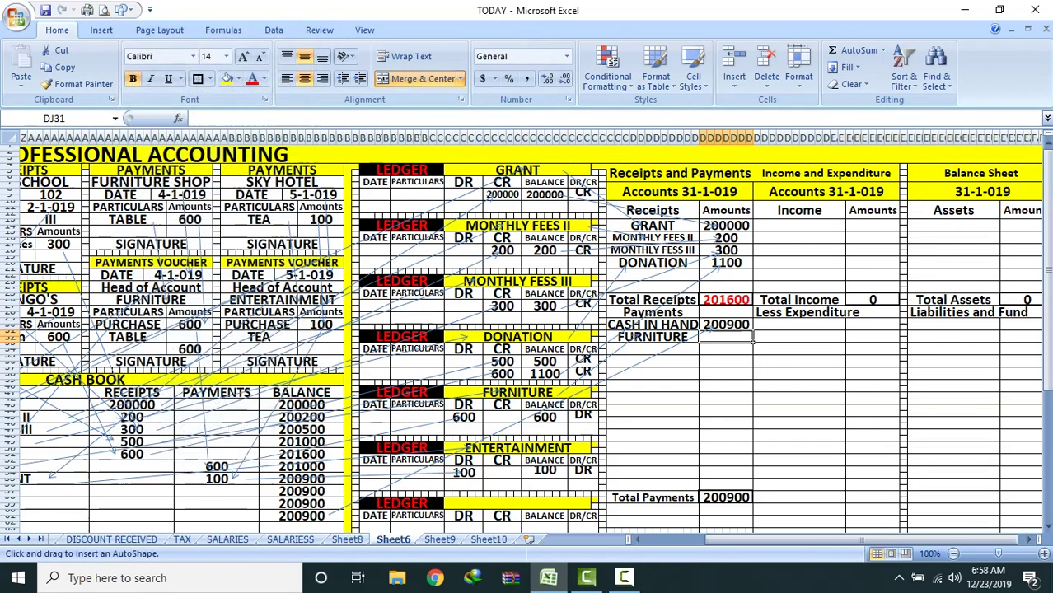
{"action": "mouse_move", "coordinate": [608, 392]}
{"action": "left_mouse_down"}
{"action": "mouse_move", "coordinate": [665, 378]}
{"action": "mouse_move", "coordinate": [648, 377]}
{"action": "mouse_move", "coordinate": [685, 346]}
{"action": "left_mouse_up"}
{"action": "key", "text": "Escape"}
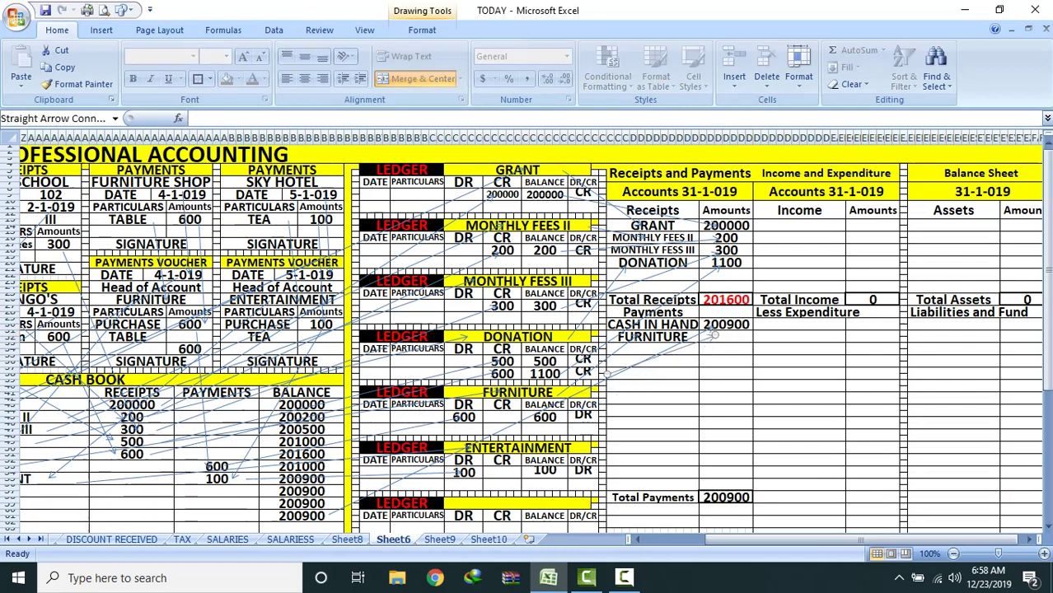
{"action": "key", "text": "Escape"}
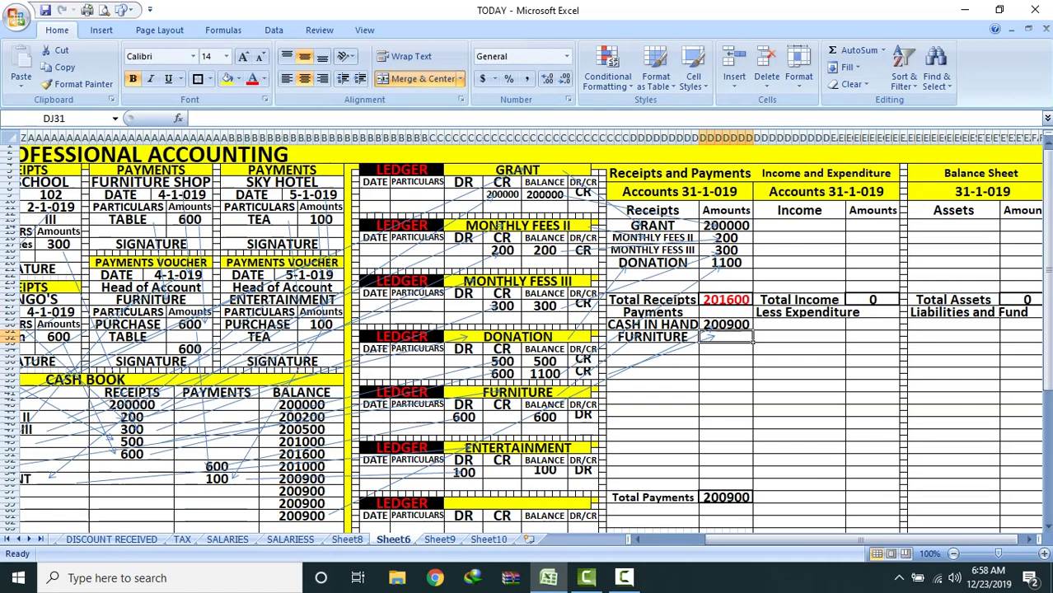
Step: Redirect the arrow from the FURNITURE ledger's balance to the FURNITURE amount cell under Payments and enter 600 there
{"action": "key", "text": "ctrl+z"}
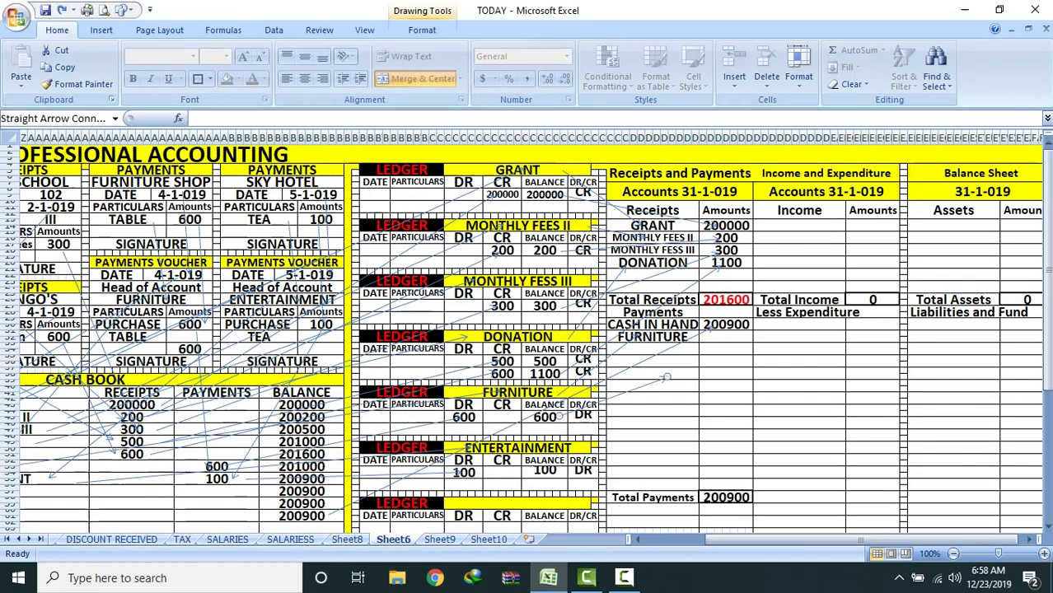
{"action": "left_click_drag", "start_coordinate": [666, 377], "coordinate": [713, 336]}
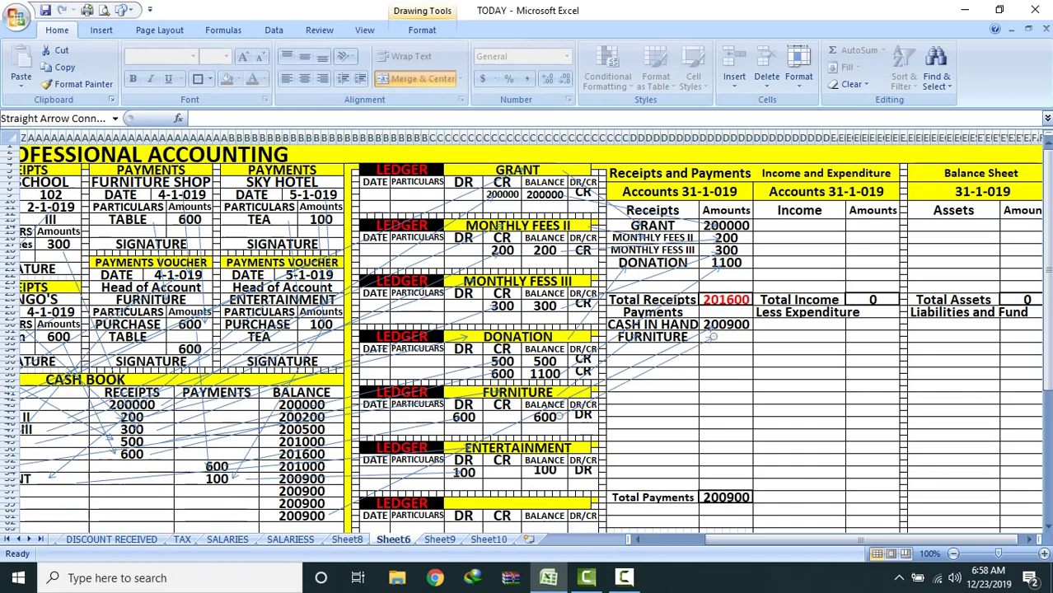
{"action": "left_click", "coordinate": [717, 338]}
{"action": "type", "text": "600"}
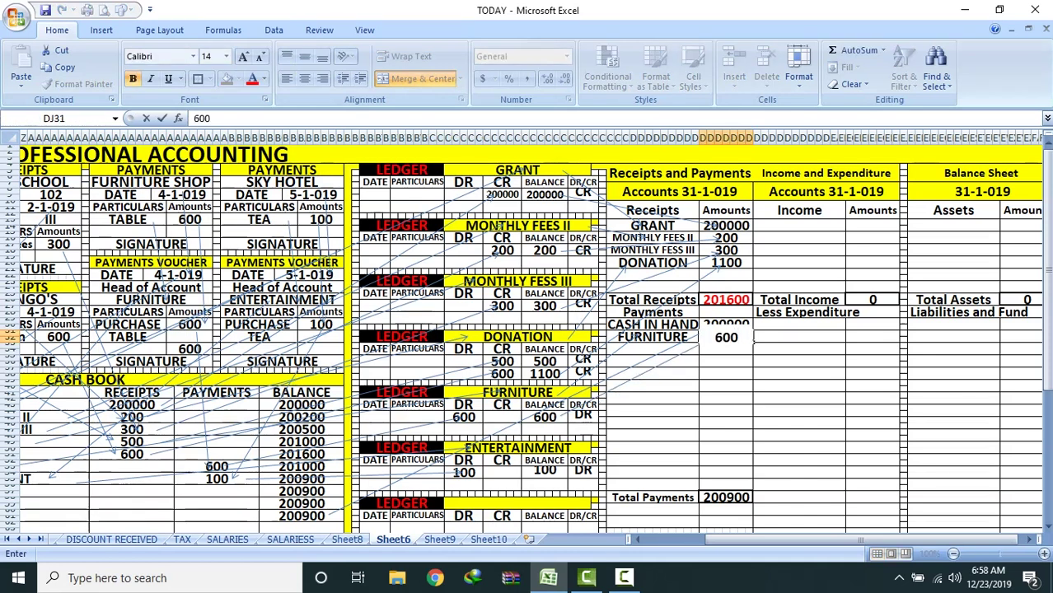
{"action": "key", "text": "Return"}
Step: Middle-align the ENTERTAINMENT ledger's balance and draw a straight arrow from that ledger's title to the third item row under Payments
{"action": "left_click", "coordinate": [563, 474]}
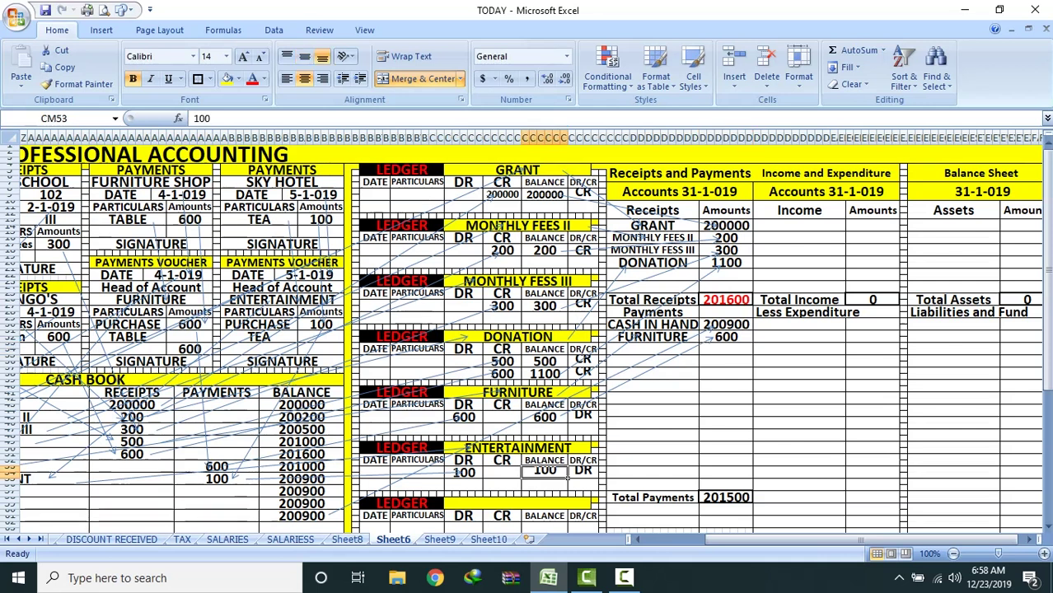
{"action": "left_click", "coordinate": [304, 56]}
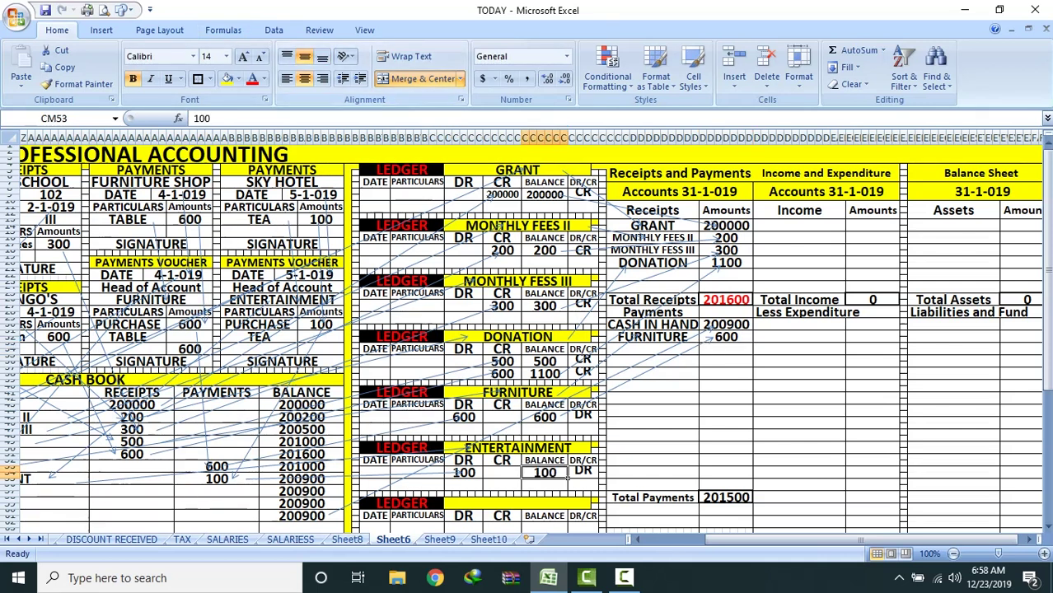
{"action": "left_click", "coordinate": [517, 447]}
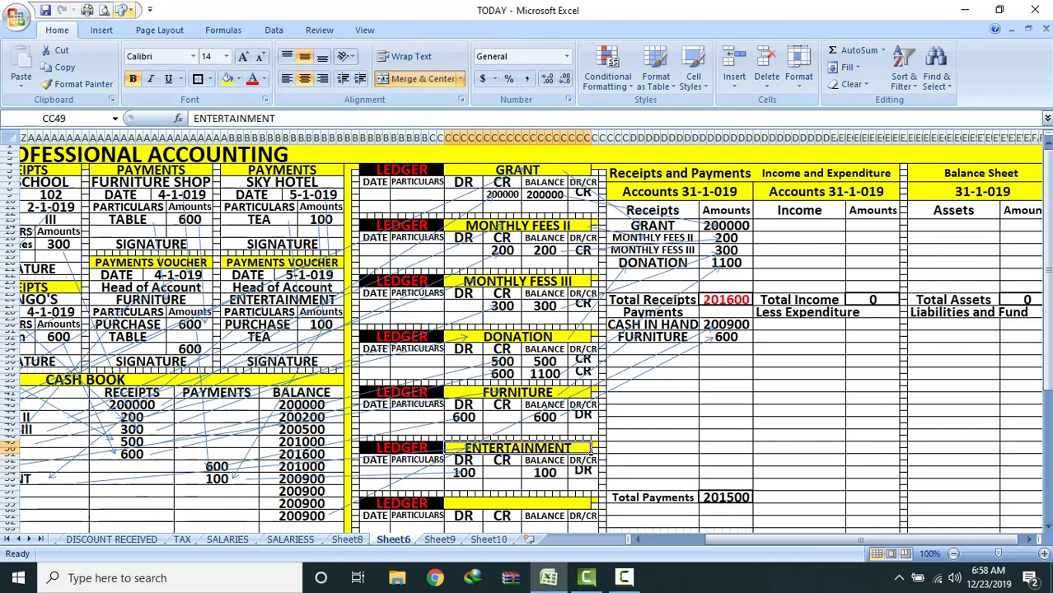
{"action": "left_click", "coordinate": [122, 10]}
{"action": "left_click", "coordinate": [152, 43]}
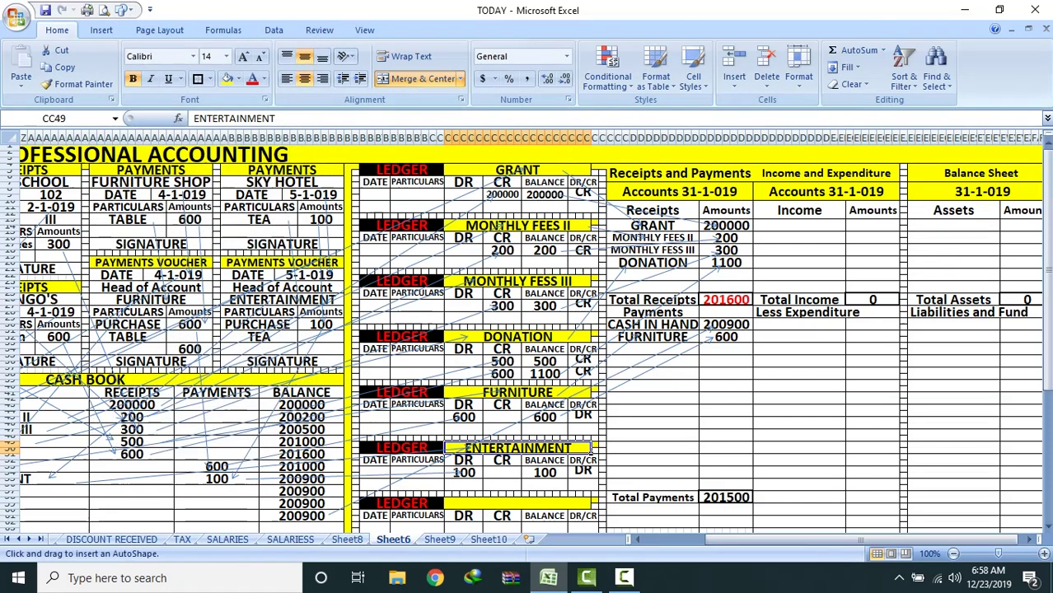
{"action": "left_click_drag", "start_coordinate": [576, 447], "coordinate": [638, 350]}
Step: Enter ENTERTAINMENT as the third item under Payments and reduce its font size to 11
{"action": "left_click", "coordinate": [653, 349]}
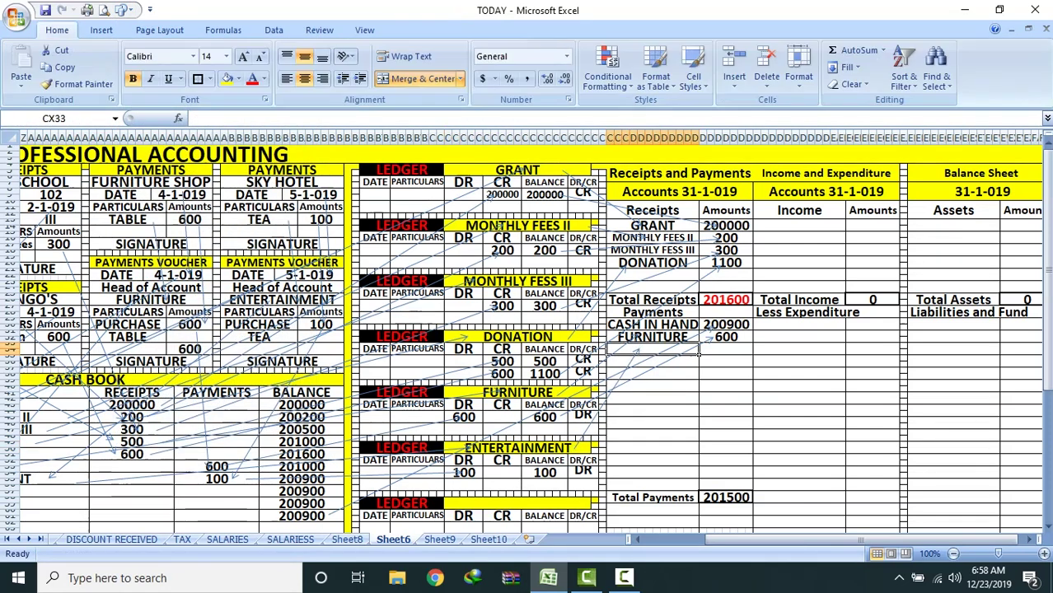
{"action": "type", "text": "ENTER"}
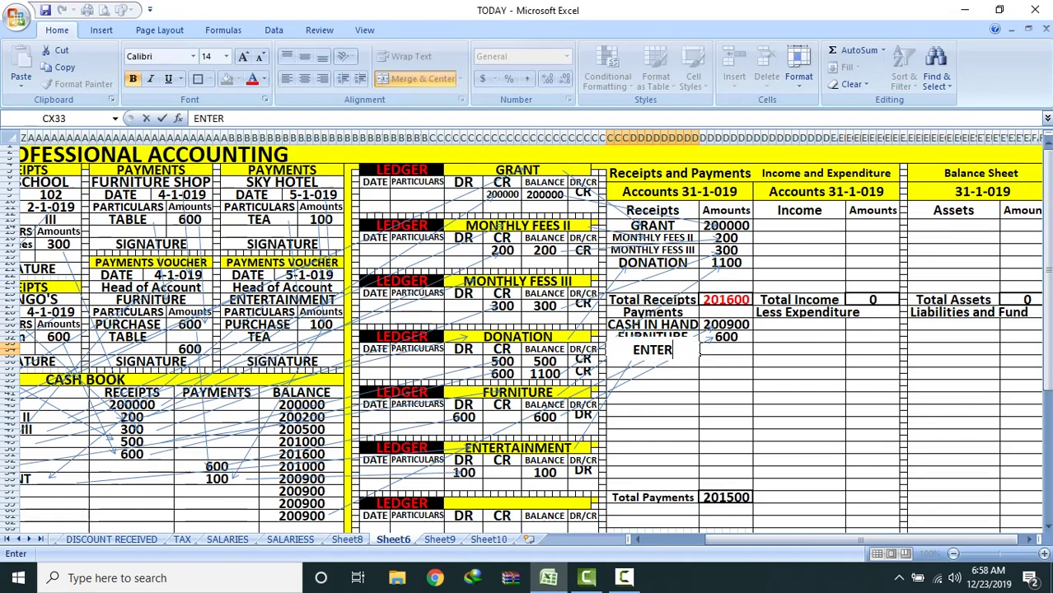
{"action": "type", "text": "TAINMENT"}
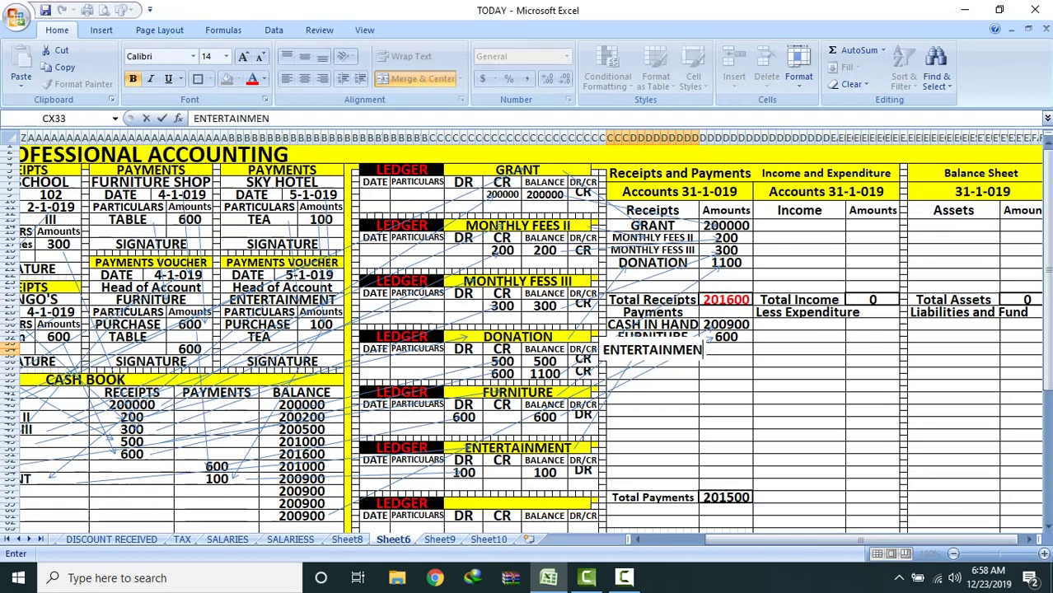
{"action": "key", "text": "Return"}
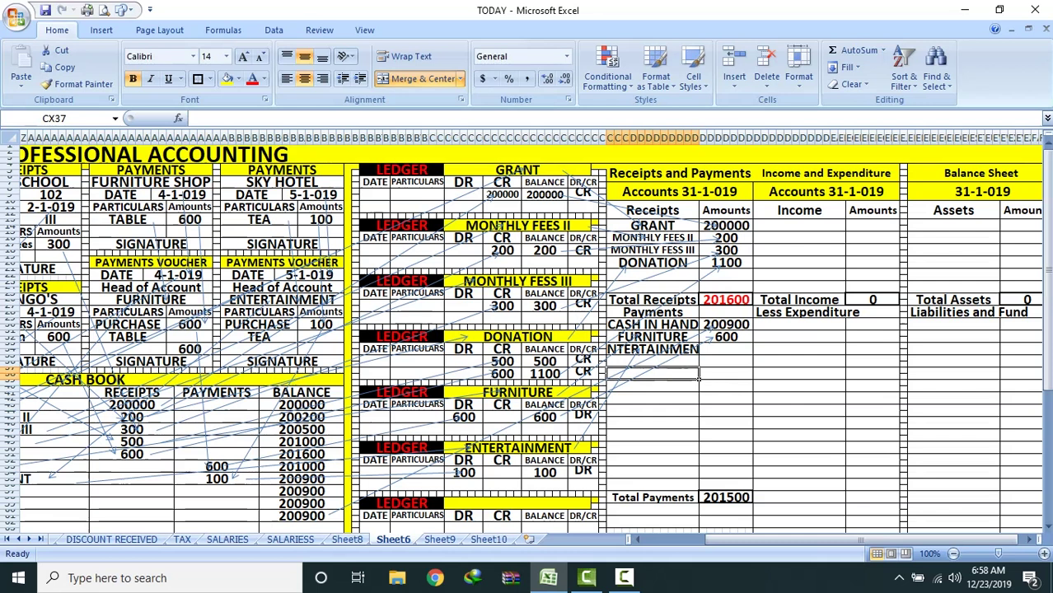
{"action": "left_click", "coordinate": [636, 375]}
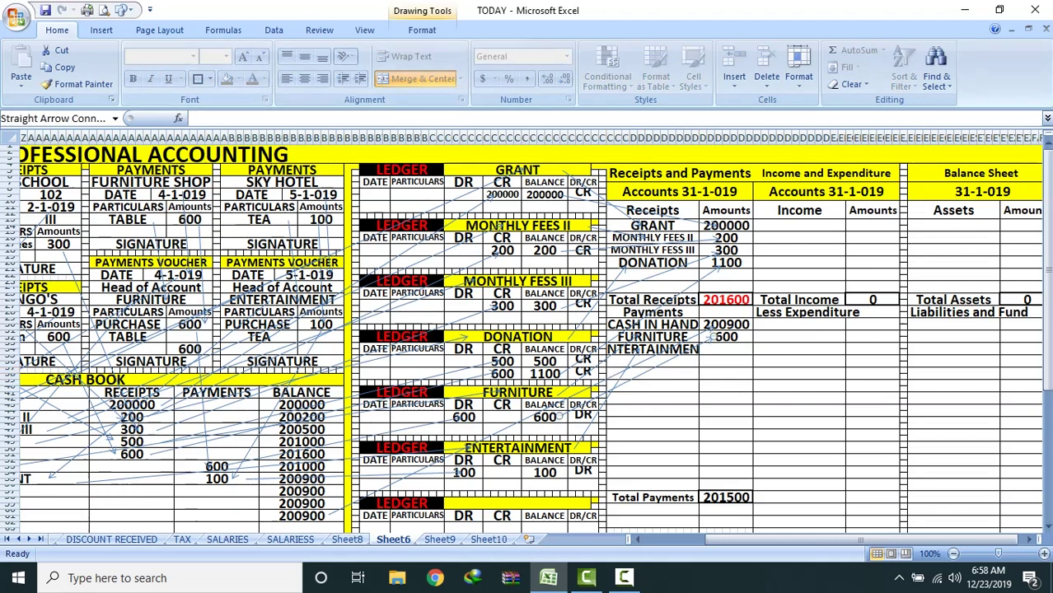
{"action": "left_click", "coordinate": [628, 398]}
{"action": "left_click", "coordinate": [626, 395]}
{"action": "left_click", "coordinate": [628, 398]}
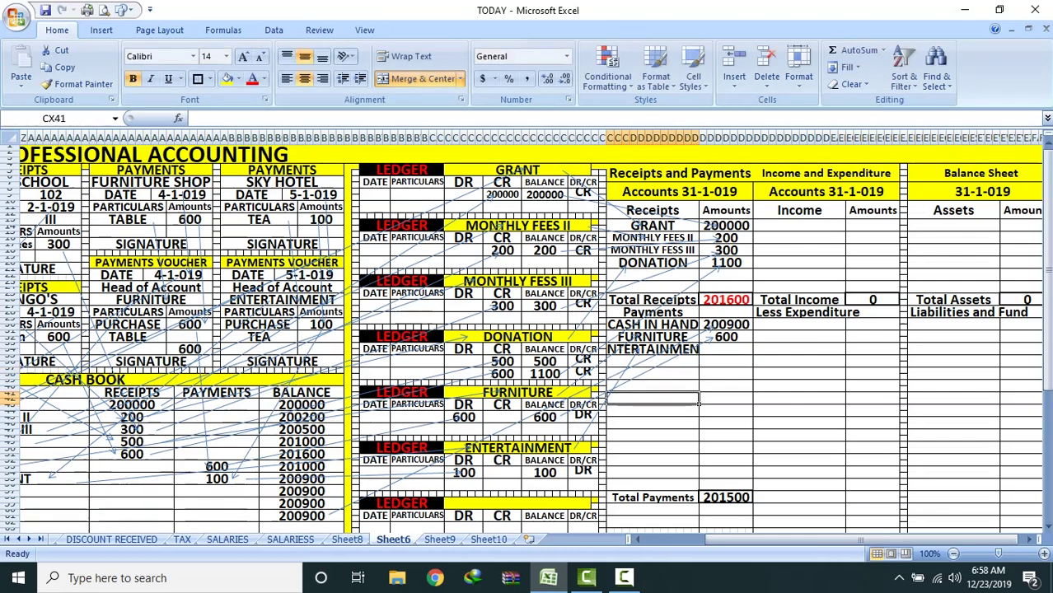
{"action": "left_click", "coordinate": [696, 349]}
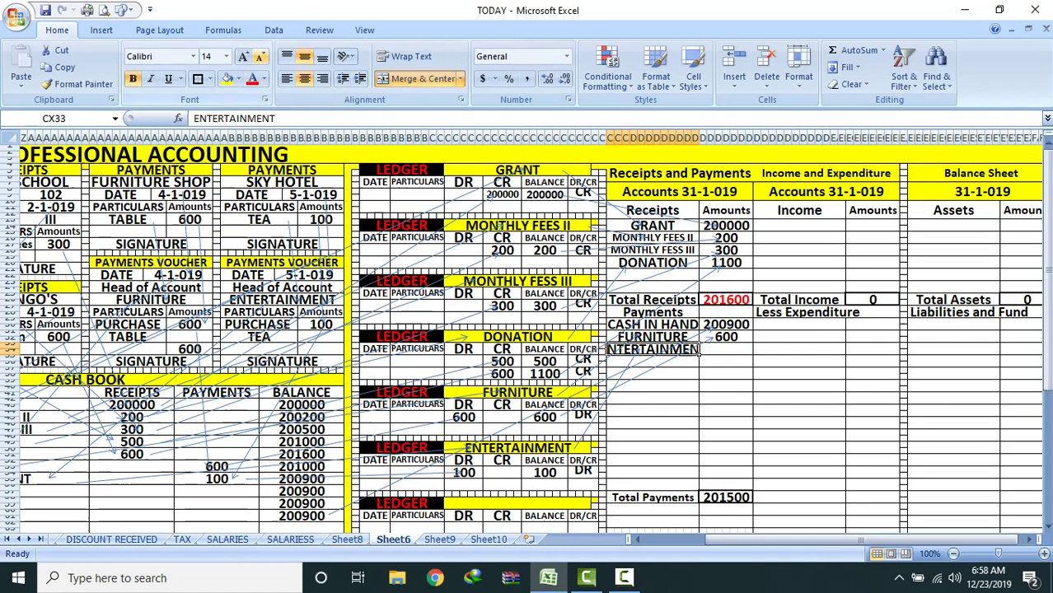
{"action": "left_click", "coordinate": [260, 56]}
{"action": "left_click", "coordinate": [260, 57]}
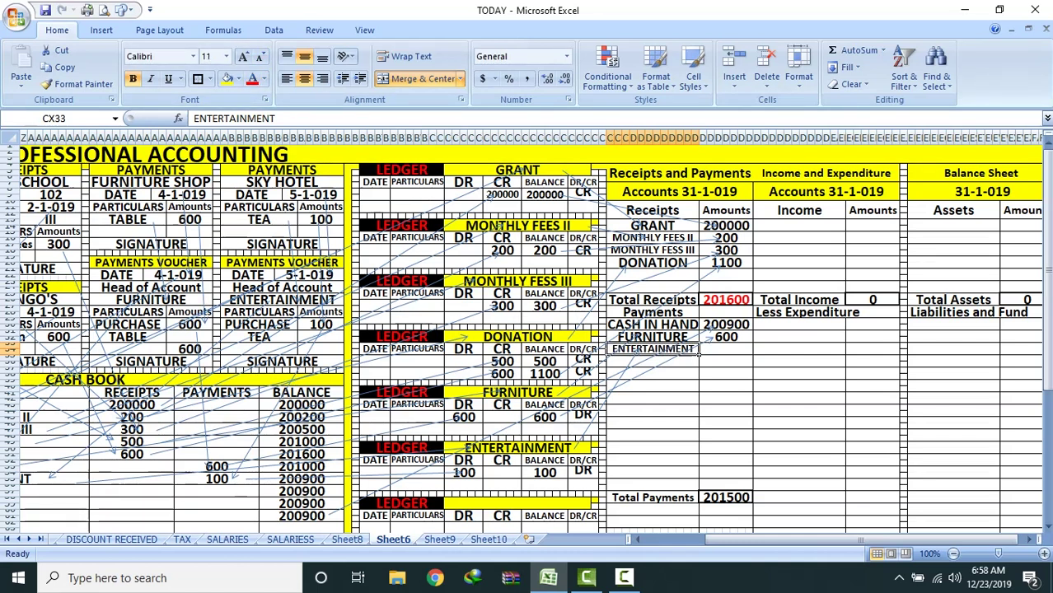
Step: Draw a straight arrow from the ENTERTAINMENT ledger's balance to the ENTERTAINMENT amount cell under Payments
{"action": "left_click", "coordinate": [545, 473]}
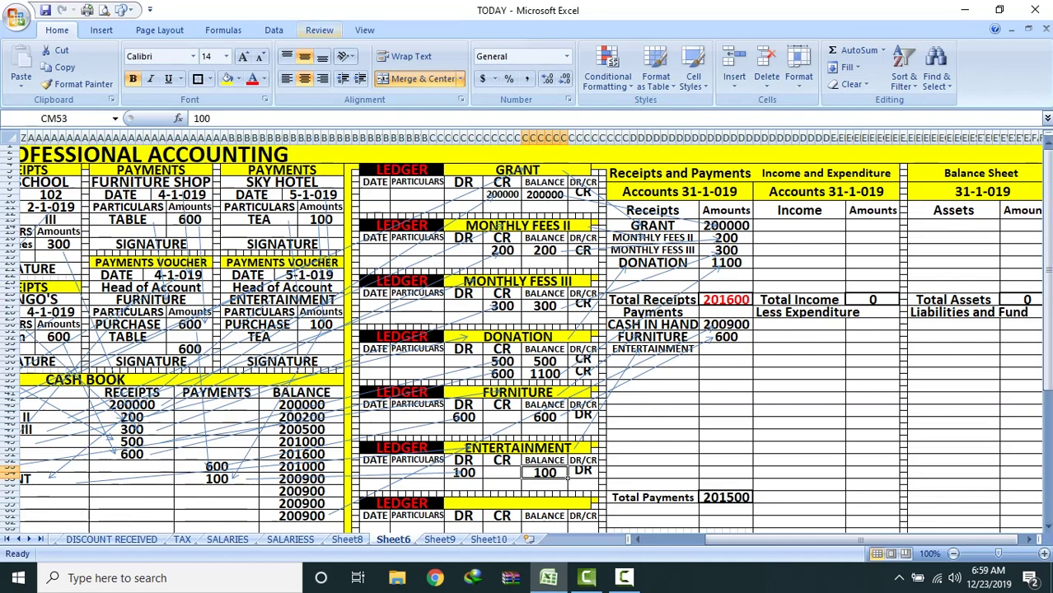
{"action": "left_click", "coordinate": [122, 10]}
{"action": "left_click", "coordinate": [153, 43]}
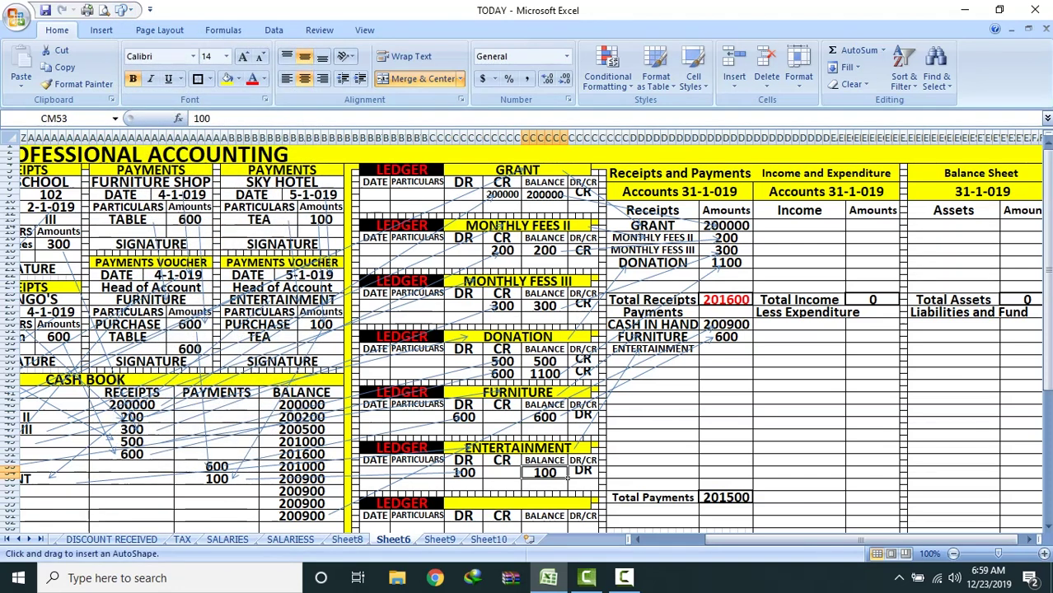
{"action": "left_click_drag", "start_coordinate": [562, 473], "coordinate": [729, 350]}
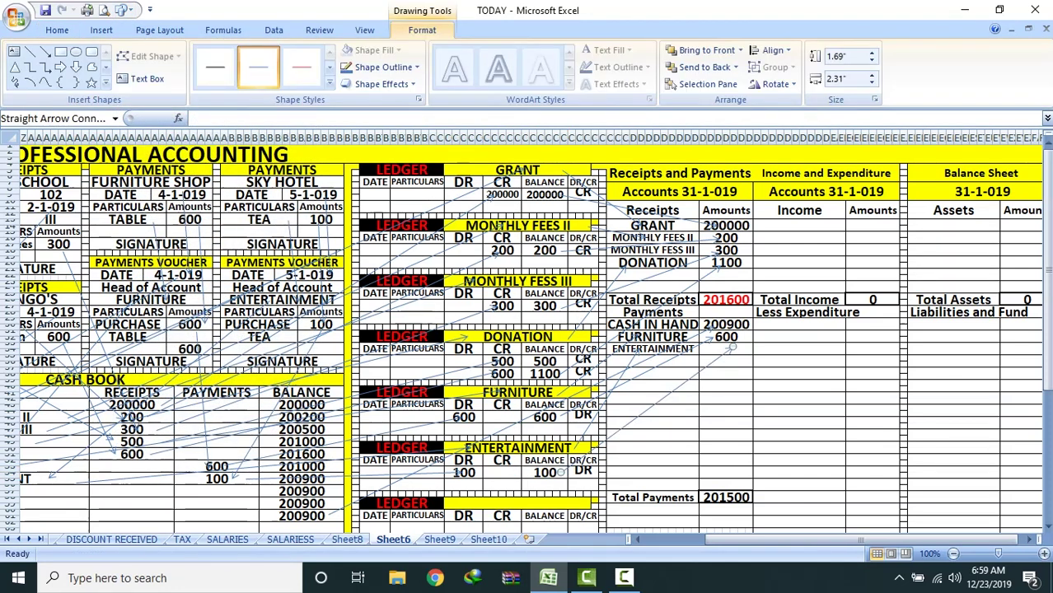
Step: Enter 100 as the ENTERTAINMENT amount under Payments
{"action": "left_click", "coordinate": [729, 350]}
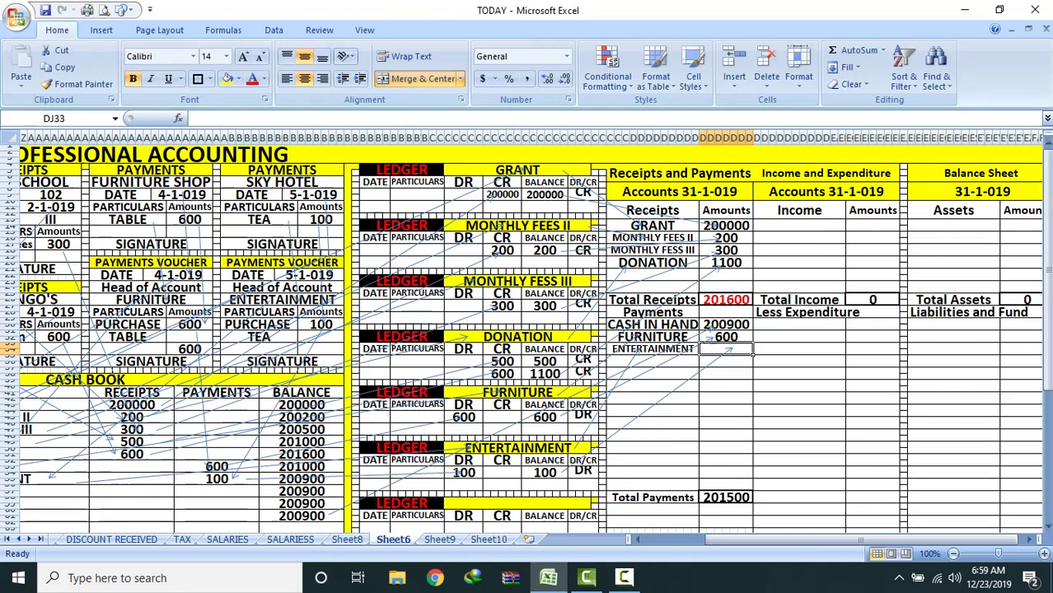
{"action": "type", "text": "100"}
{"action": "key", "text": "Return"}
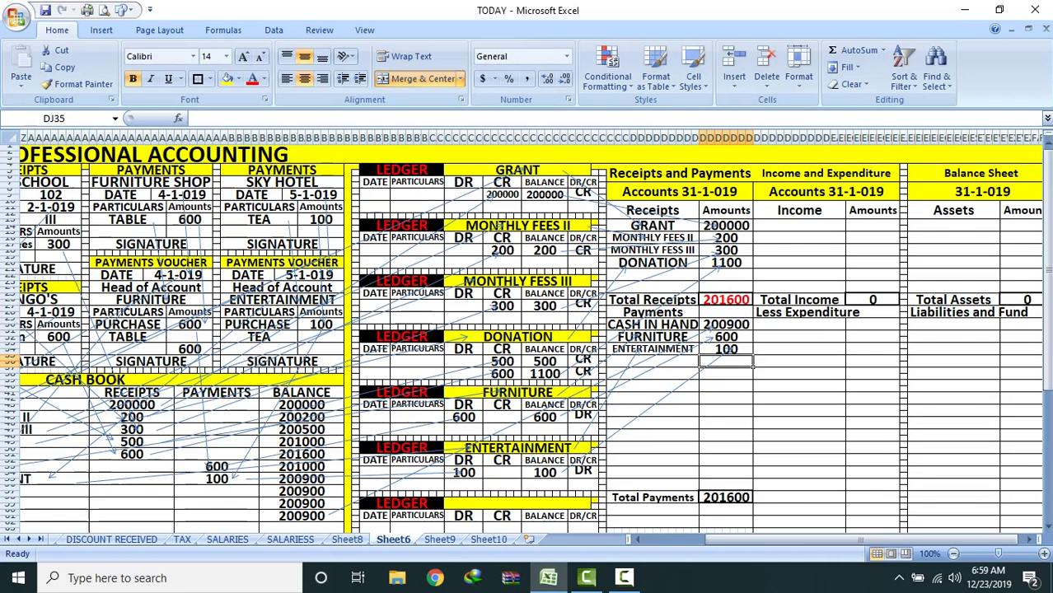
Step: Move the Total Payments label and amount up to the second row below ENTERTAINMENT, dismissing the circular reference warning and its help window
{"action": "left_click_drag", "start_coordinate": [651, 498], "coordinate": [726, 499]}
{"action": "right_click", "coordinate": [726, 499]}
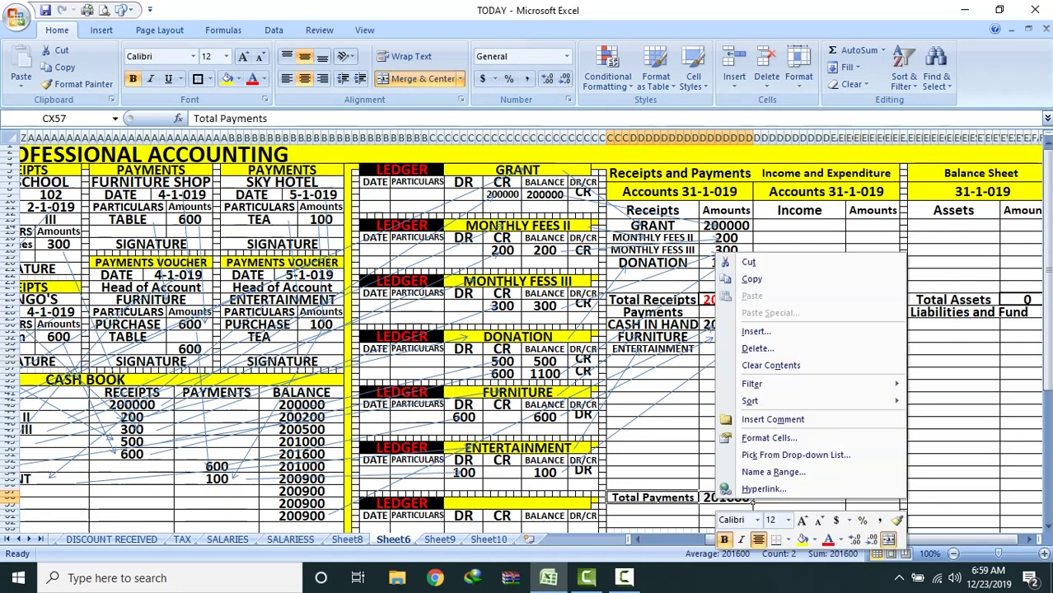
{"action": "left_click", "coordinate": [748, 262]}
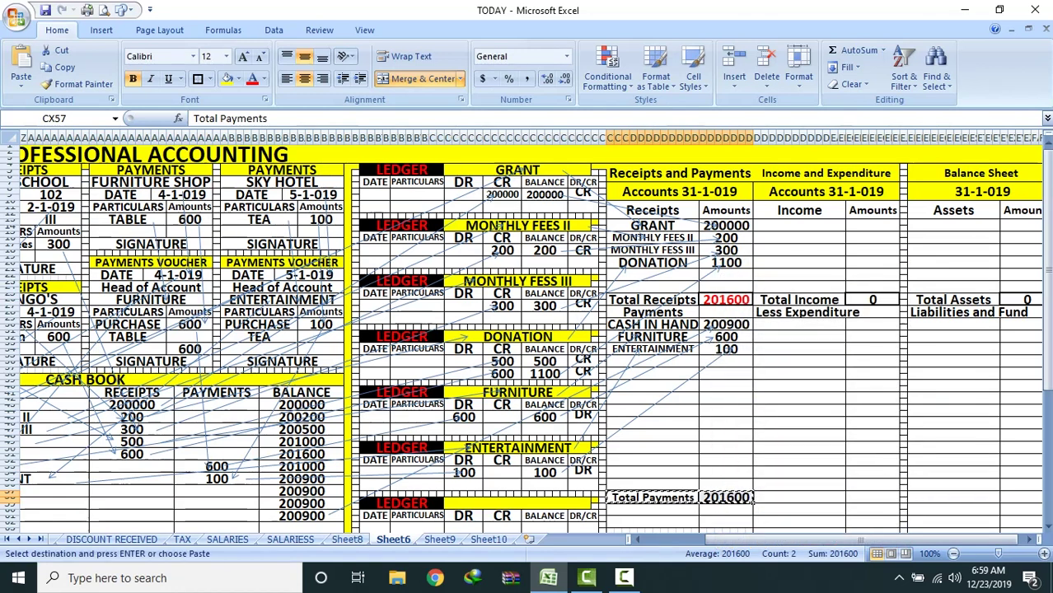
{"action": "right_click", "coordinate": [697, 377]}
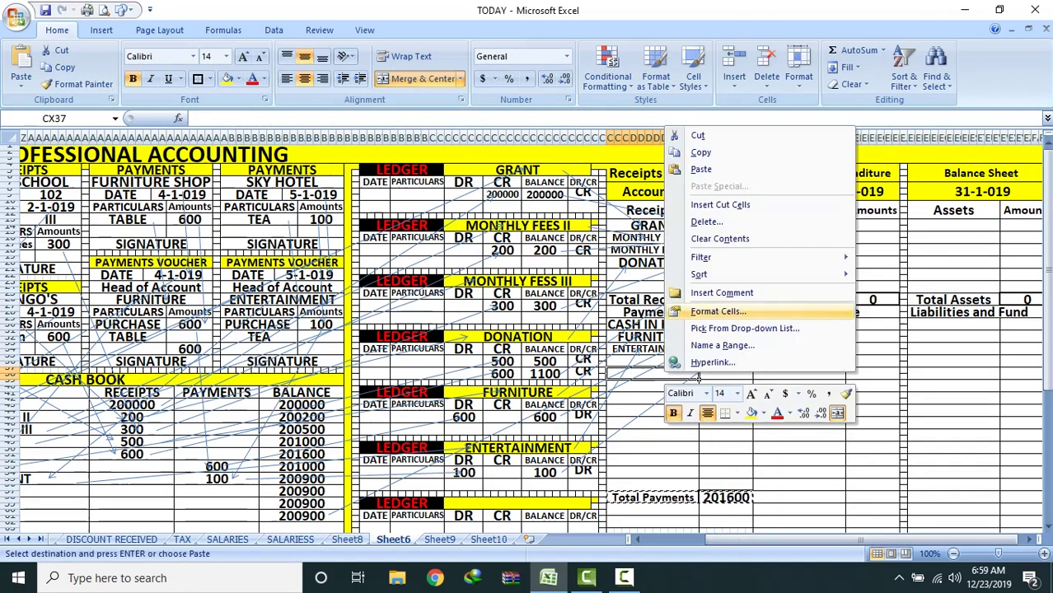
{"action": "left_click", "coordinate": [701, 169]}
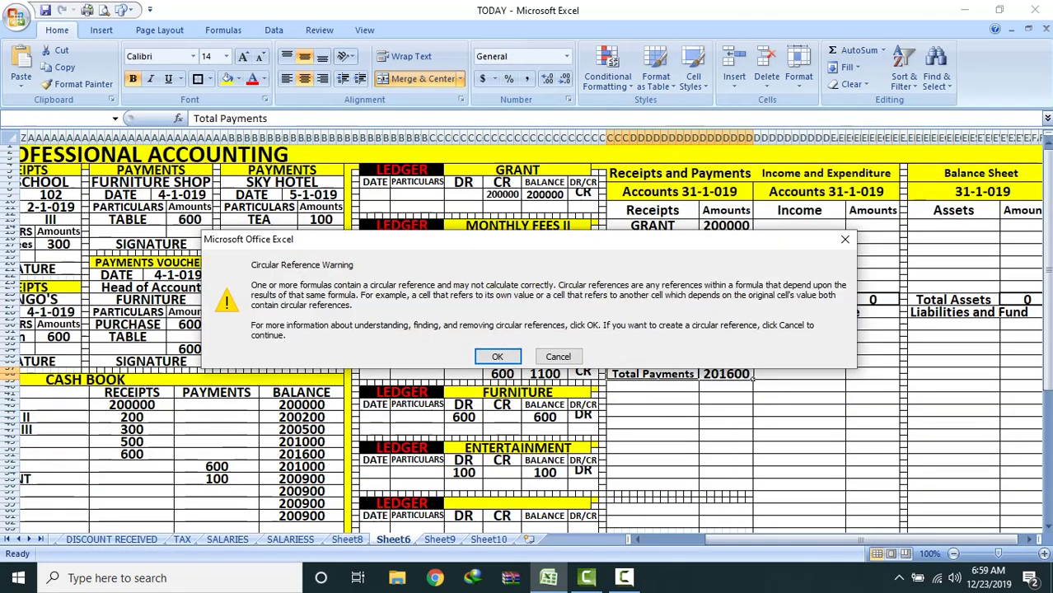
{"action": "left_click", "coordinate": [498, 357]}
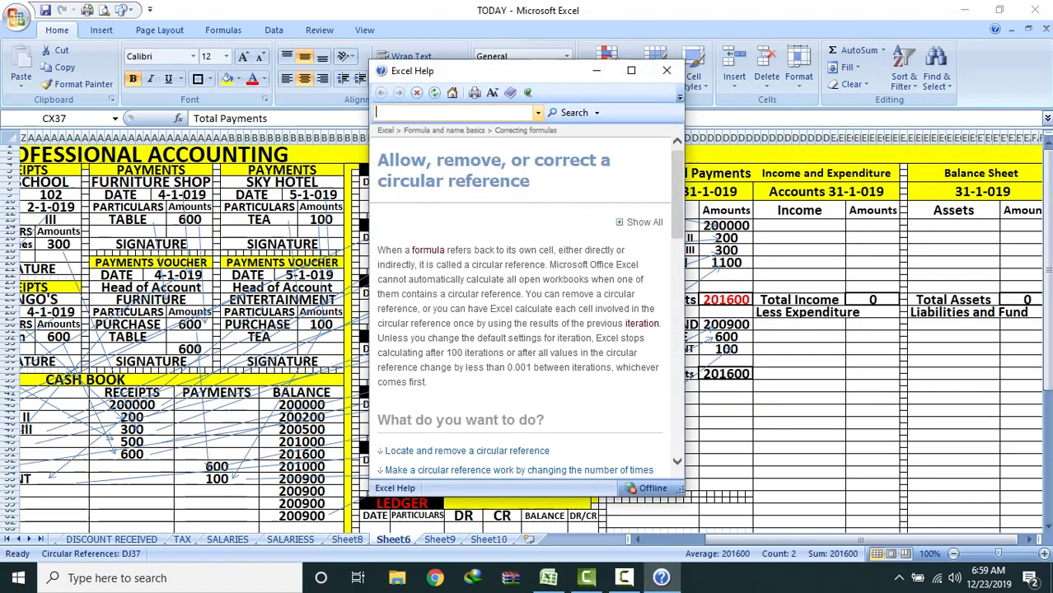
{"action": "left_click", "coordinate": [666, 70]}
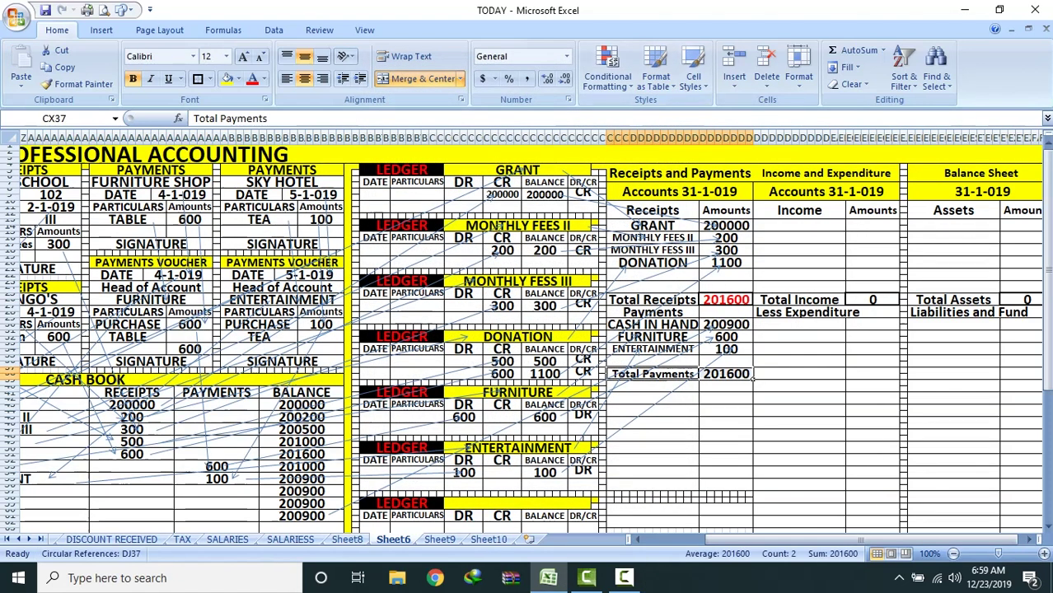
Step: Fill the blank row above the vacated Total Payments row down into it to restore its merged cells and borders
{"action": "left_click", "coordinate": [842, 450]}
{"action": "left_click_drag", "start_coordinate": [660, 484], "coordinate": [753, 500]}
{"action": "left_click", "coordinate": [799, 497]}
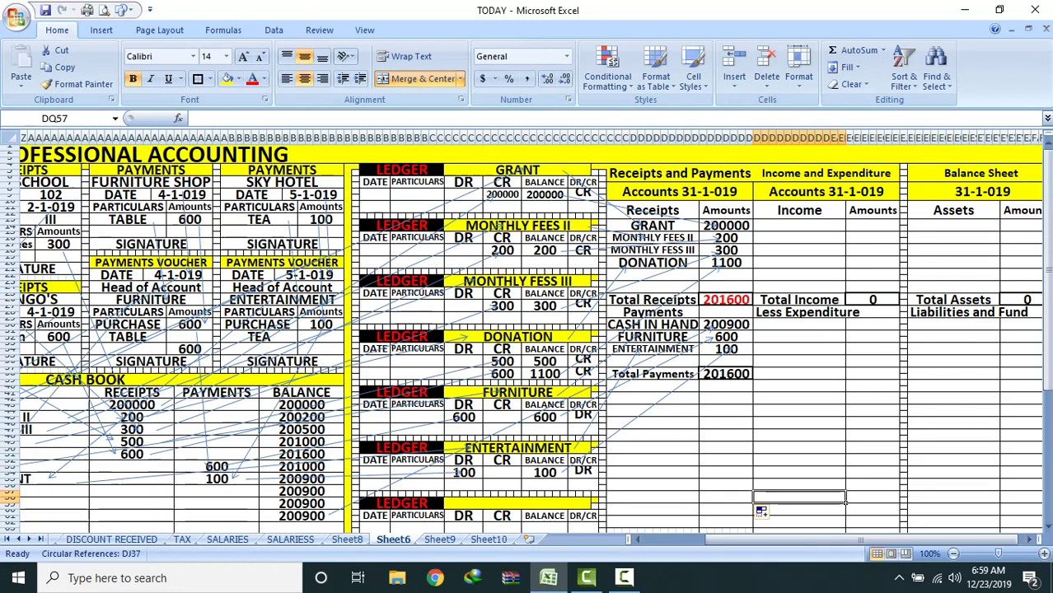
Step: Colour the Total Payments amount red like the Total Receipts amount and highlight the Receipts and Payments account for review
{"action": "left_click", "coordinate": [727, 299]}
{"action": "left_click", "coordinate": [726, 373]}
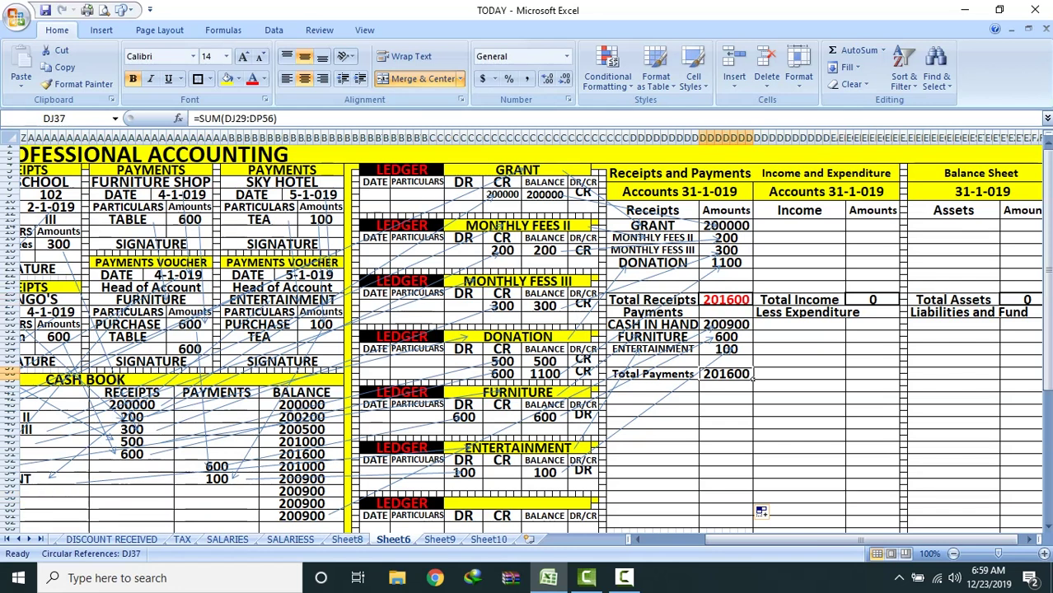
{"action": "left_click", "coordinate": [252, 78]}
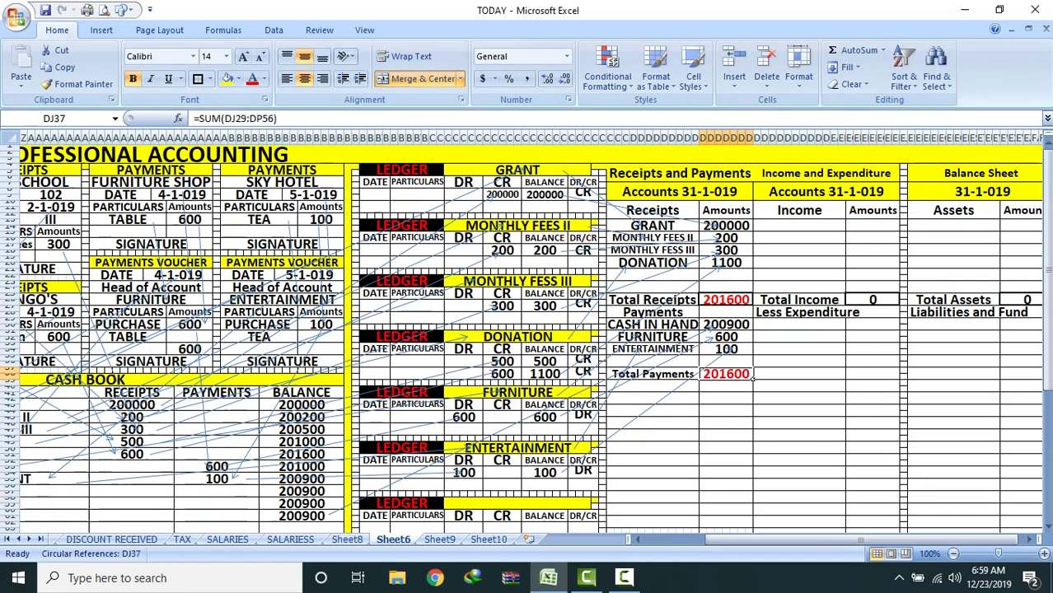
{"action": "left_click_drag", "start_coordinate": [680, 173], "coordinate": [753, 403]}
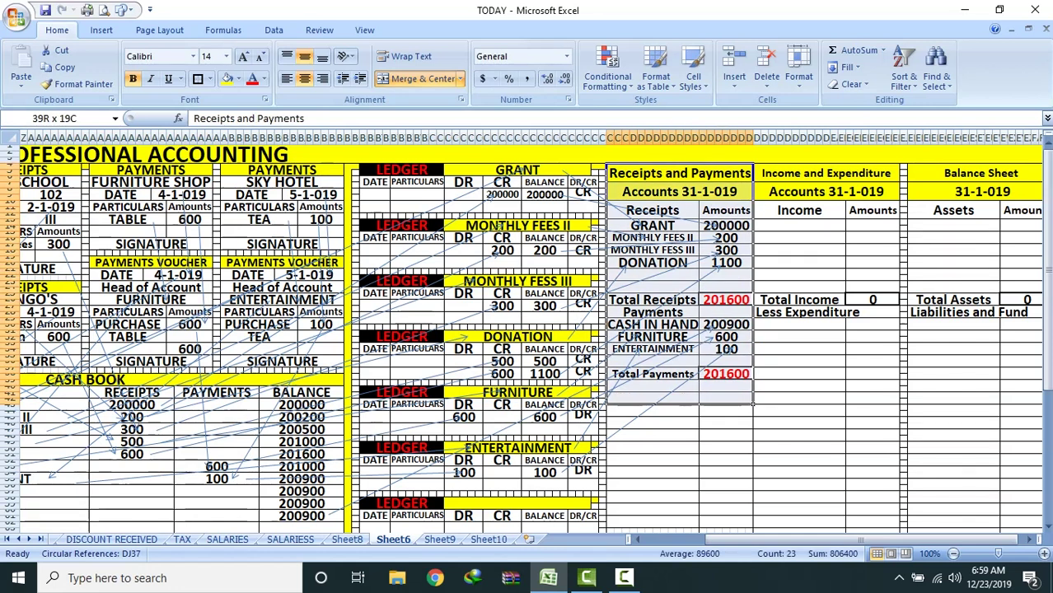
{"action": "left_click", "coordinate": [697, 402]}
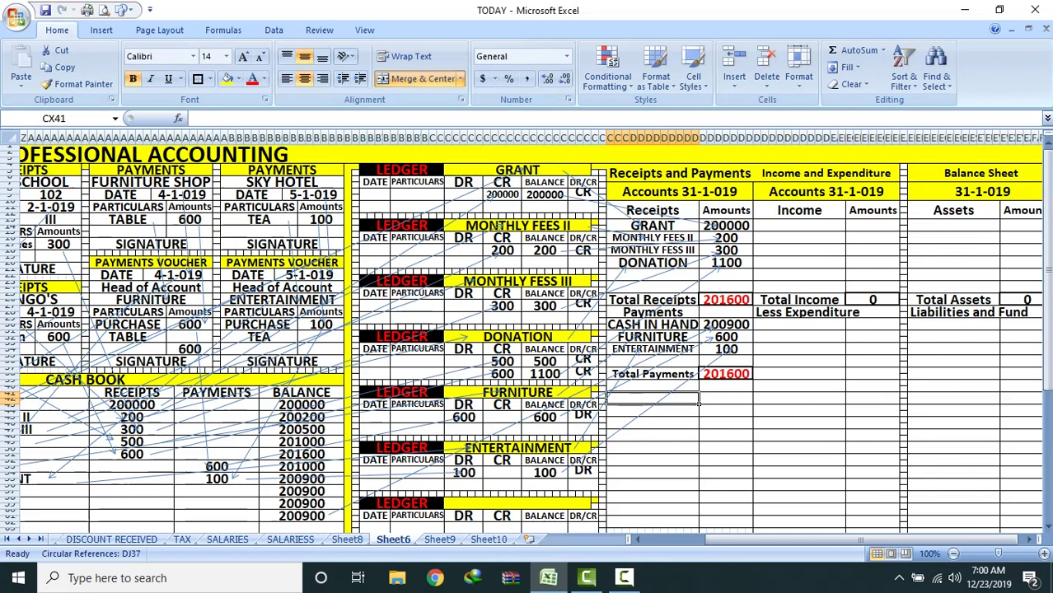
Step: Copy MONTHLY FEES II, MONTHLY FESS III and DONATION from Receipts into the first three rows under Income
{"action": "left_click", "coordinate": [697, 241]}
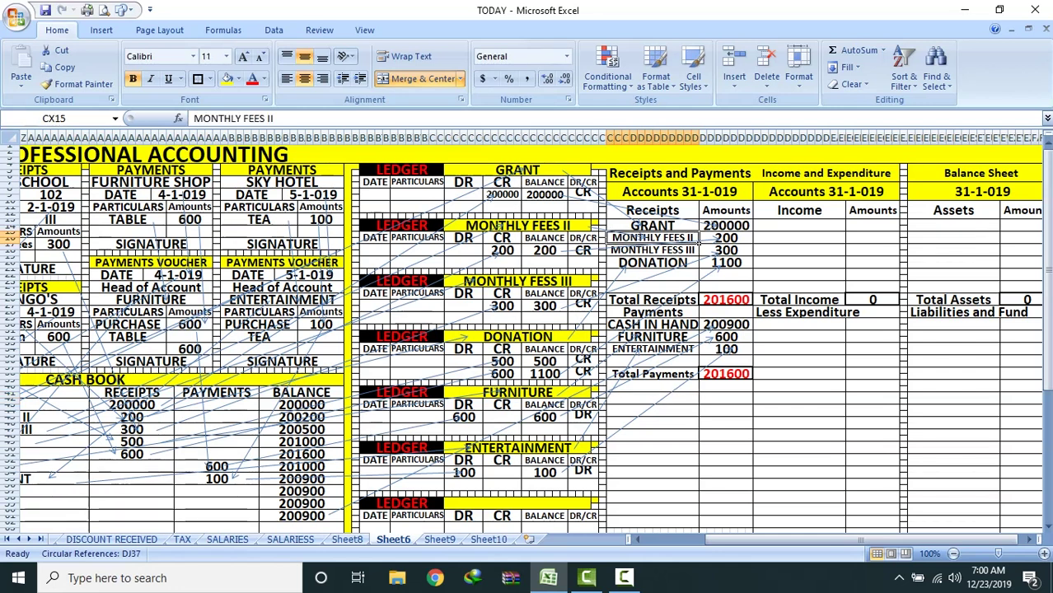
{"action": "left_click", "coordinate": [698, 252]}
{"action": "left_click", "coordinate": [698, 264]}
{"action": "left_click_drag", "start_coordinate": [698, 239], "coordinate": [699, 256]}
{"action": "right_click", "coordinate": [698, 266]}
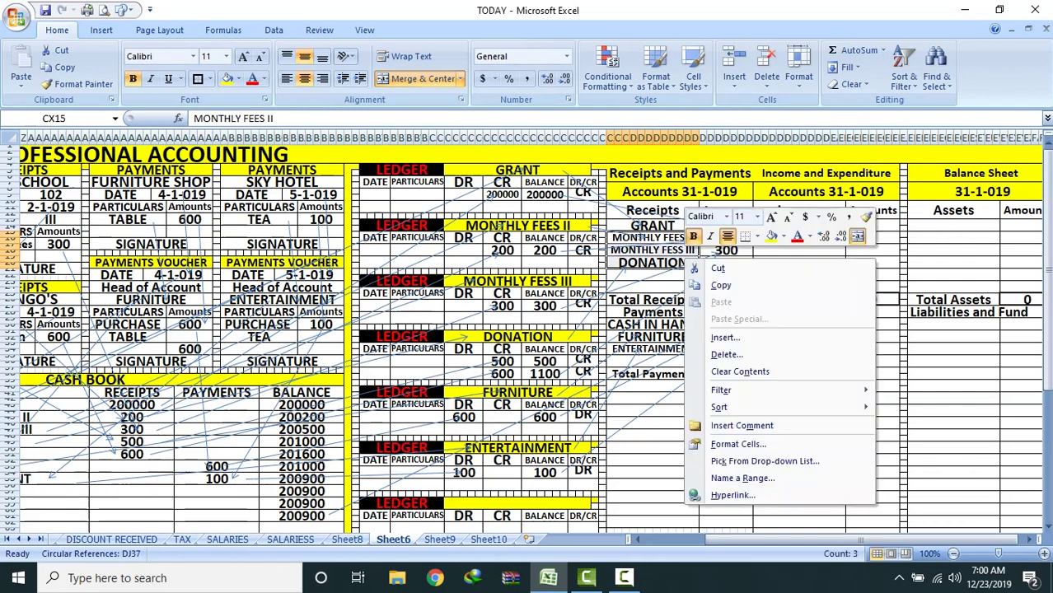
{"action": "left_click", "coordinate": [726, 285]}
{"action": "right_click", "coordinate": [770, 225]}
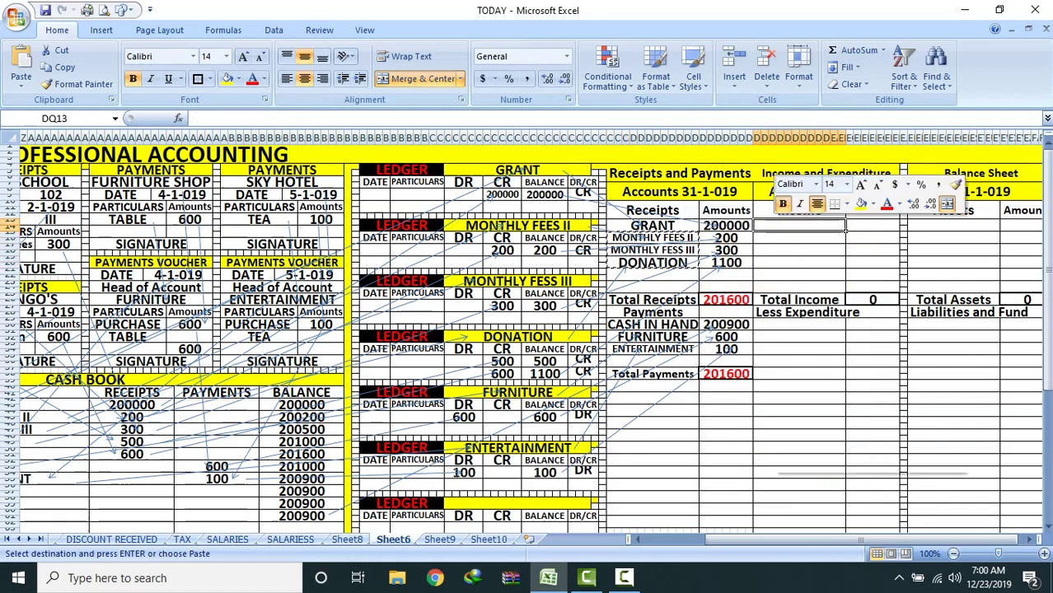
{"action": "left_click", "coordinate": [855, 269]}
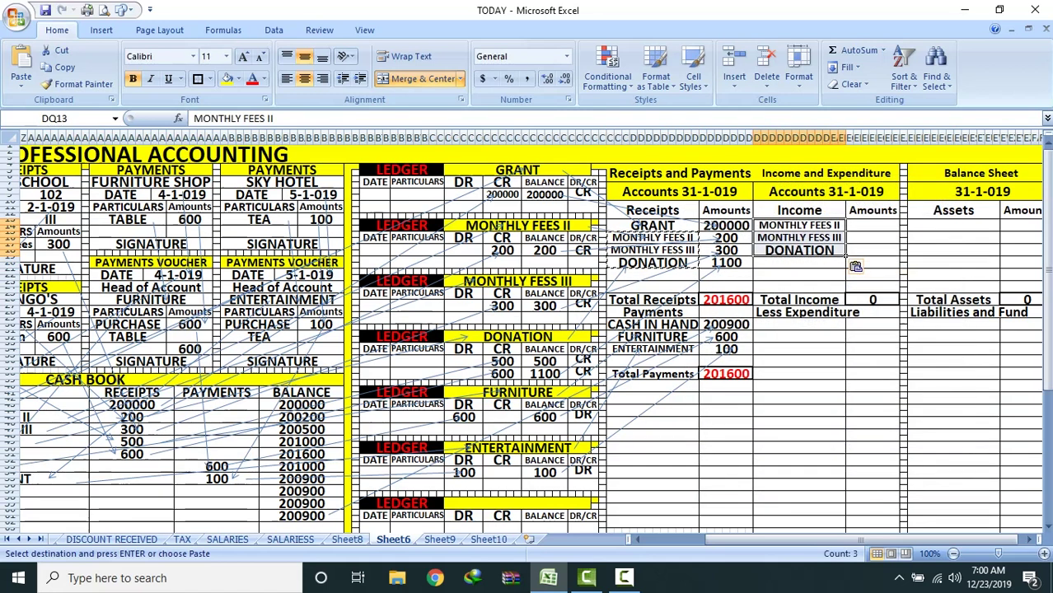
Step: Copy the Receipts amounts 200, 300 and 1100 into the Income Amounts column beside MONTHLY FEES II, MONTHLY FESS III and DONATION
{"action": "left_click_drag", "start_coordinate": [726, 237], "coordinate": [726, 262]}
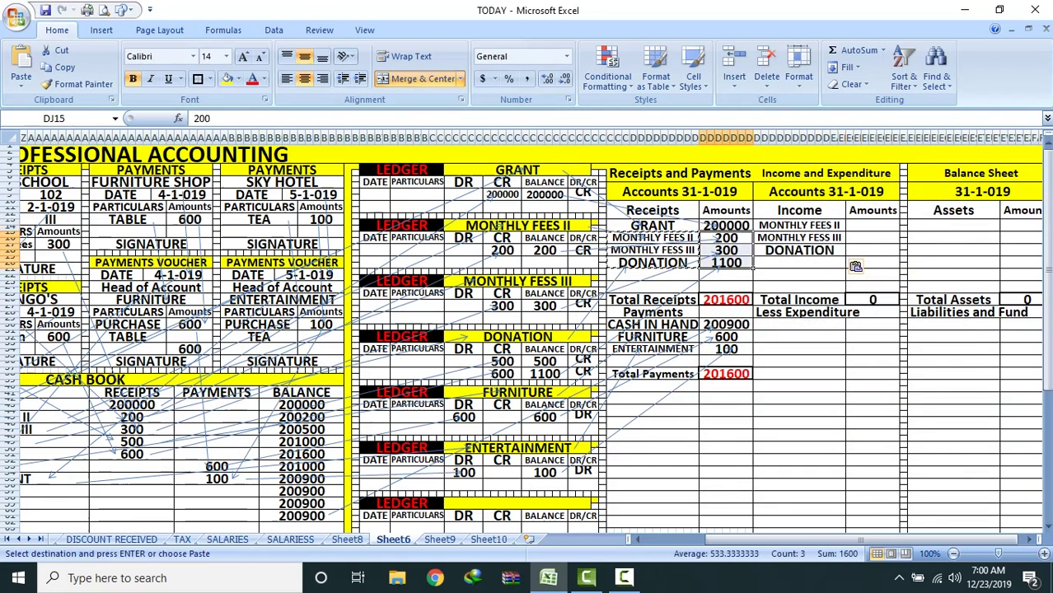
{"action": "right_click", "coordinate": [855, 266]}
{"action": "left_click", "coordinate": [874, 225]}
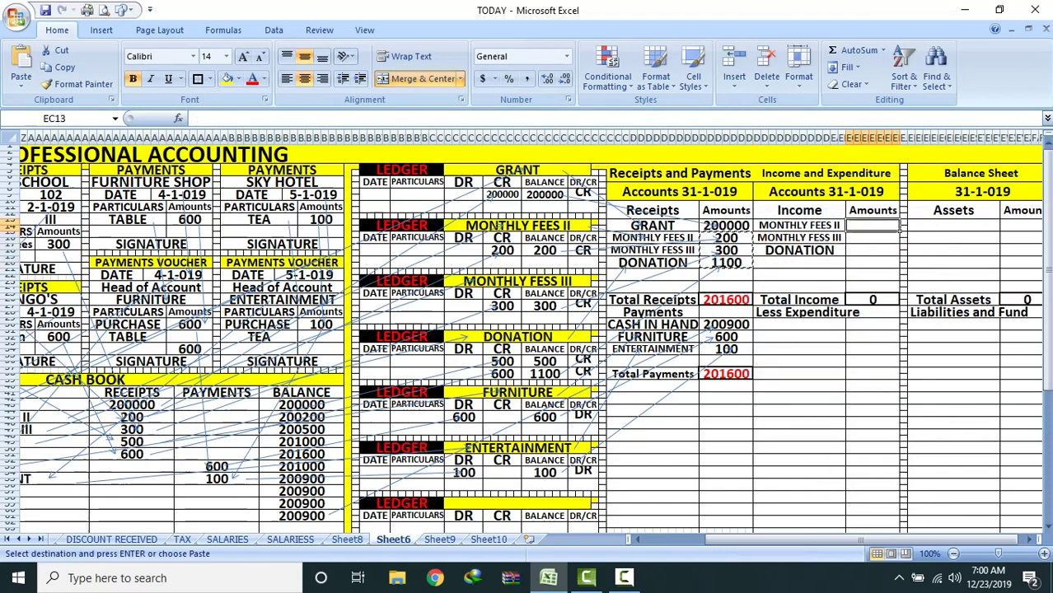
{"action": "right_click", "coordinate": [858, 225]}
{"action": "left_click", "coordinate": [886, 267]}
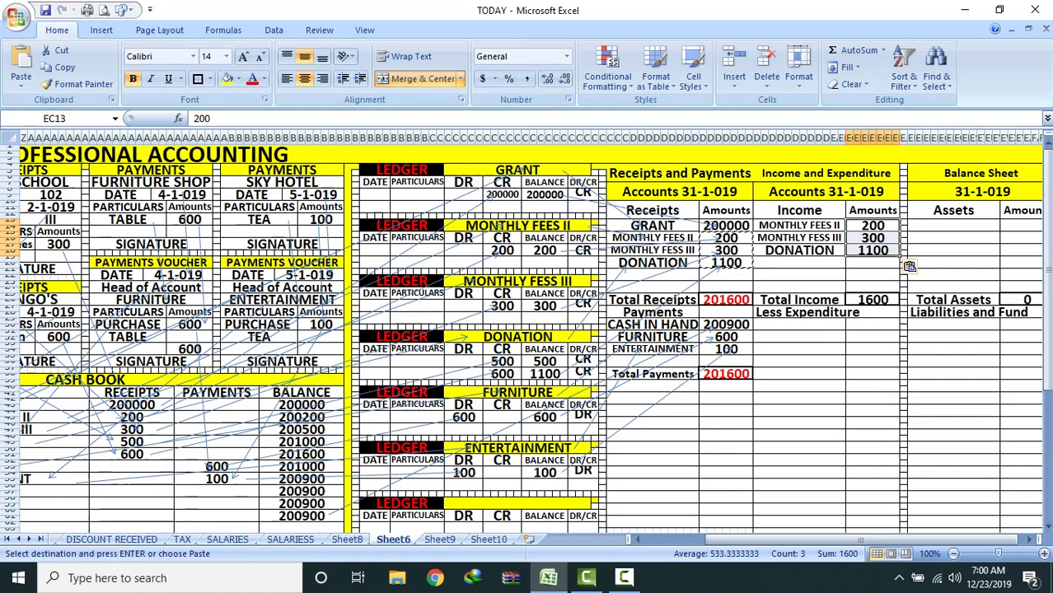
Step: Colour the Total Income amount red
{"action": "left_click", "coordinate": [873, 299]}
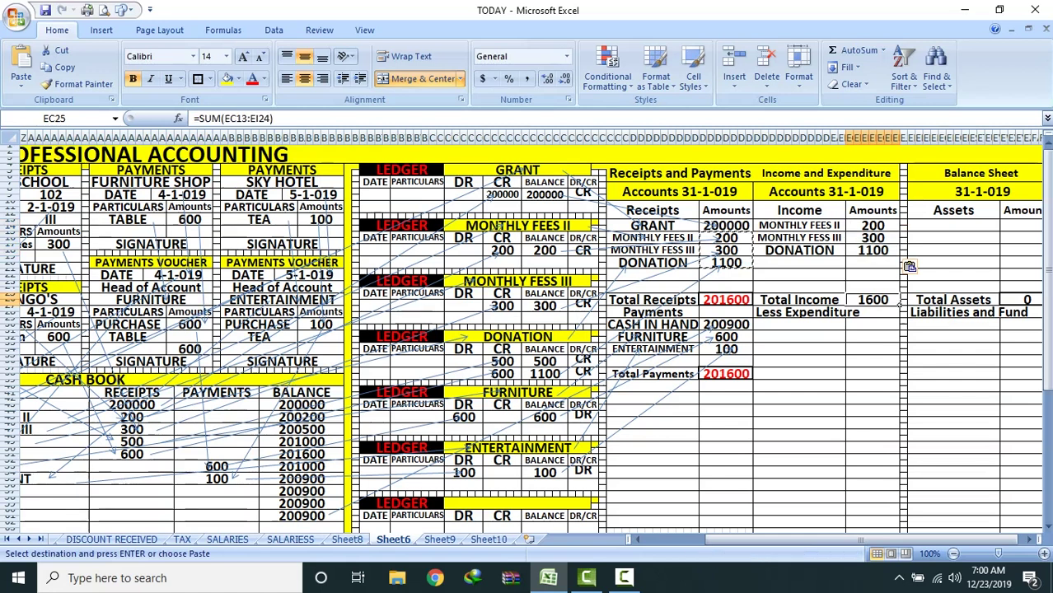
{"action": "left_click", "coordinate": [252, 79]}
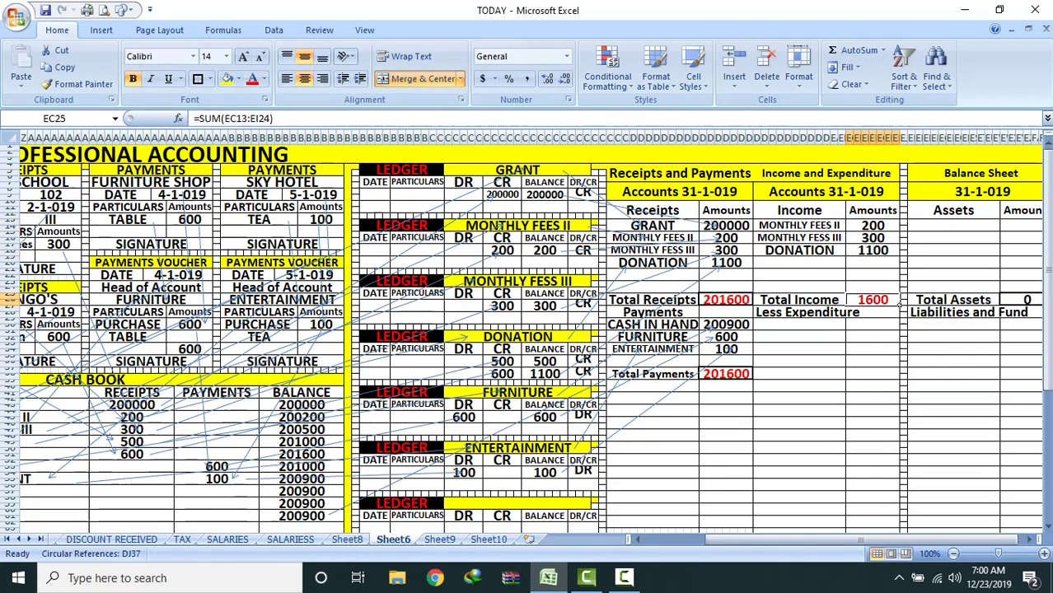
{"action": "left_click", "coordinate": [873, 361]}
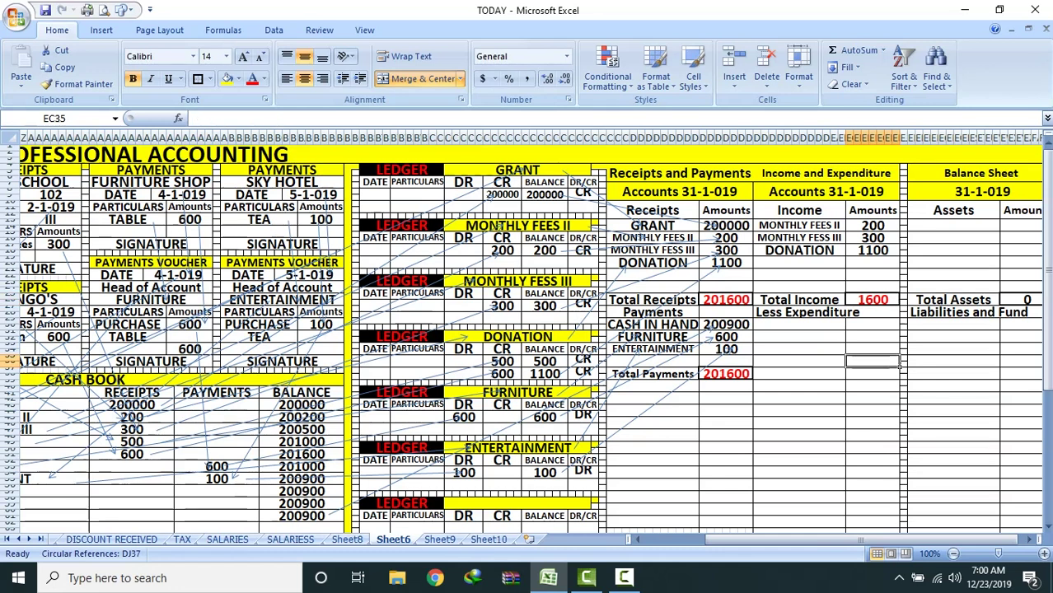
{"action": "left_click", "coordinate": [873, 299]}
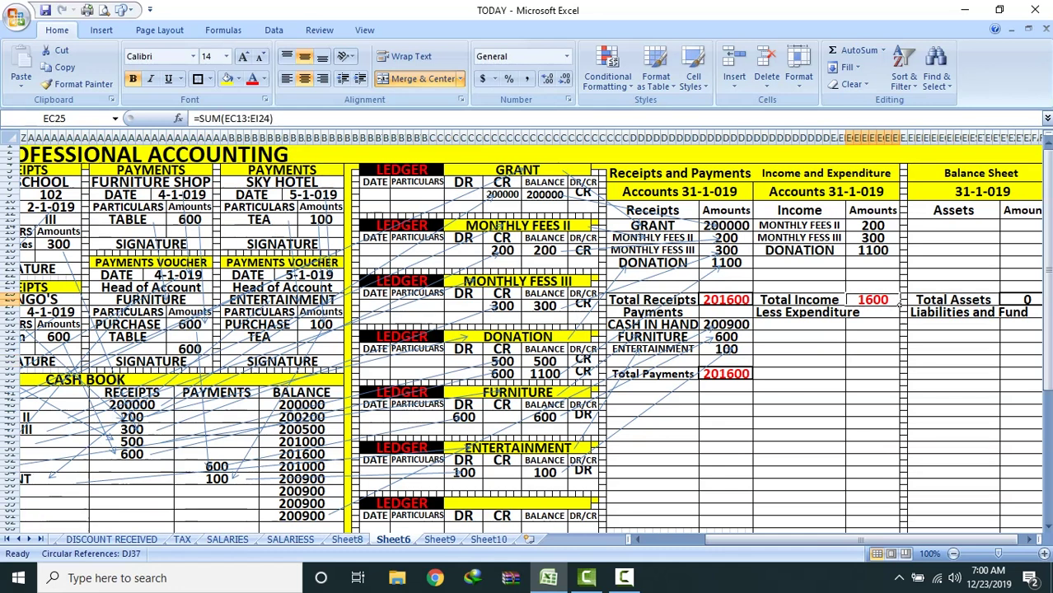
Step: Copy the ENTERTAINMENT label from Payments into the first row under Less Expenditure
{"action": "left_click", "coordinate": [826, 312]}
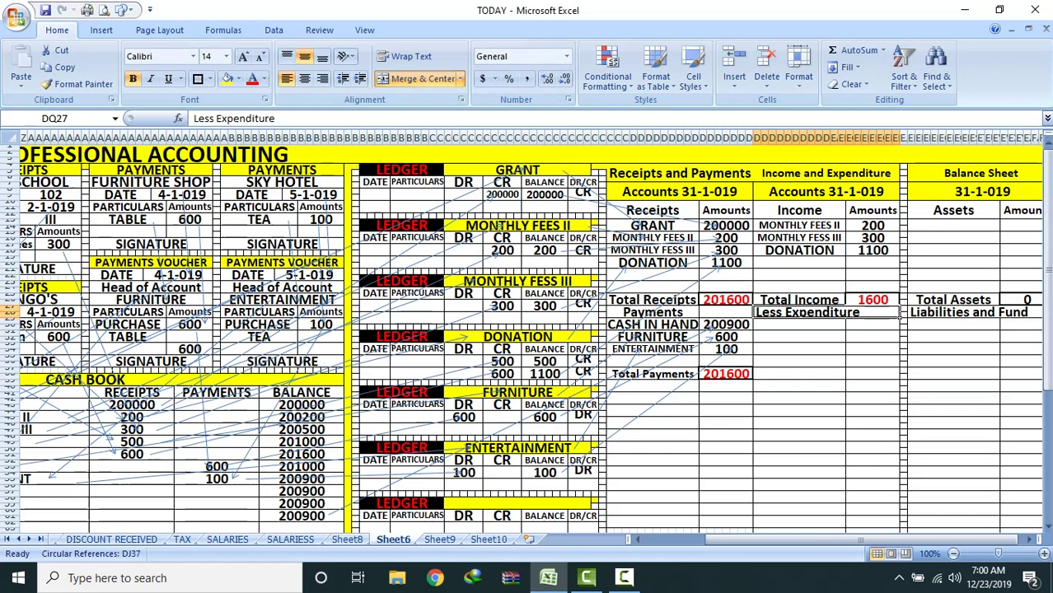
{"action": "left_click", "coordinate": [653, 349]}
{"action": "right_click", "coordinate": [653, 348]}
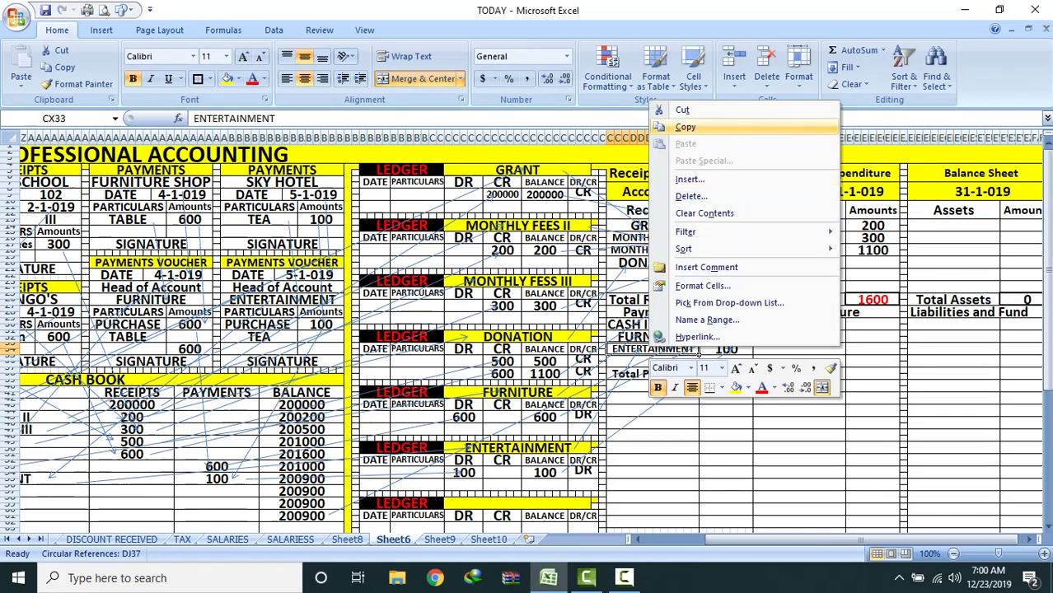
{"action": "left_click", "coordinate": [684, 127]}
{"action": "left_click", "coordinate": [842, 327]}
{"action": "right_click", "coordinate": [845, 329]}
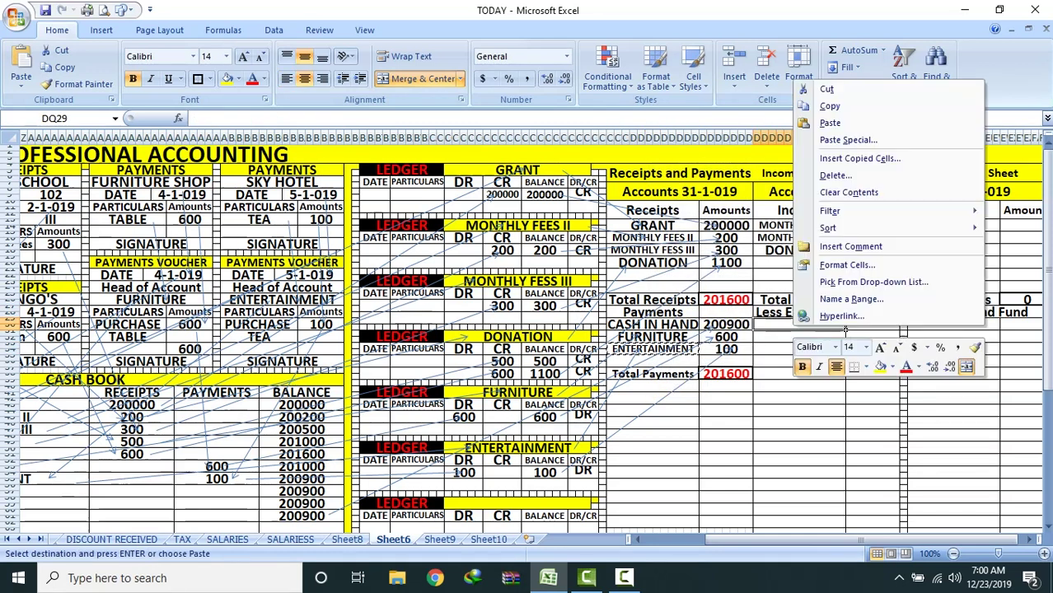
{"action": "left_click", "coordinate": [830, 123]}
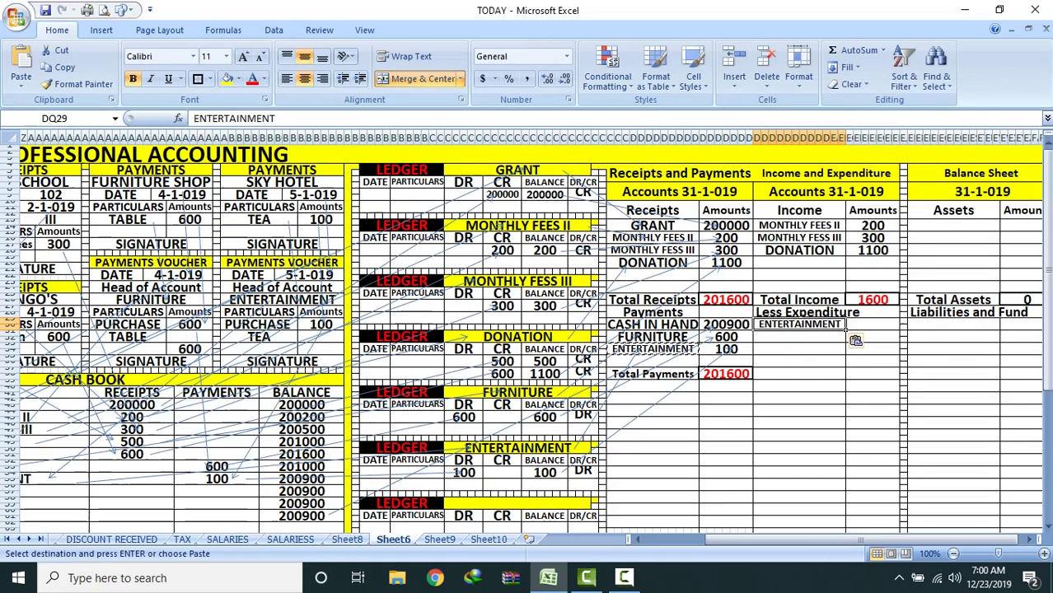
Step: Copy the ENTERTAINMENT amount of 100 from Payments into the cell beside ENTERTAINMENT under Less Expenditure
{"action": "left_click", "coordinate": [742, 349]}
{"action": "right_click", "coordinate": [748, 353]}
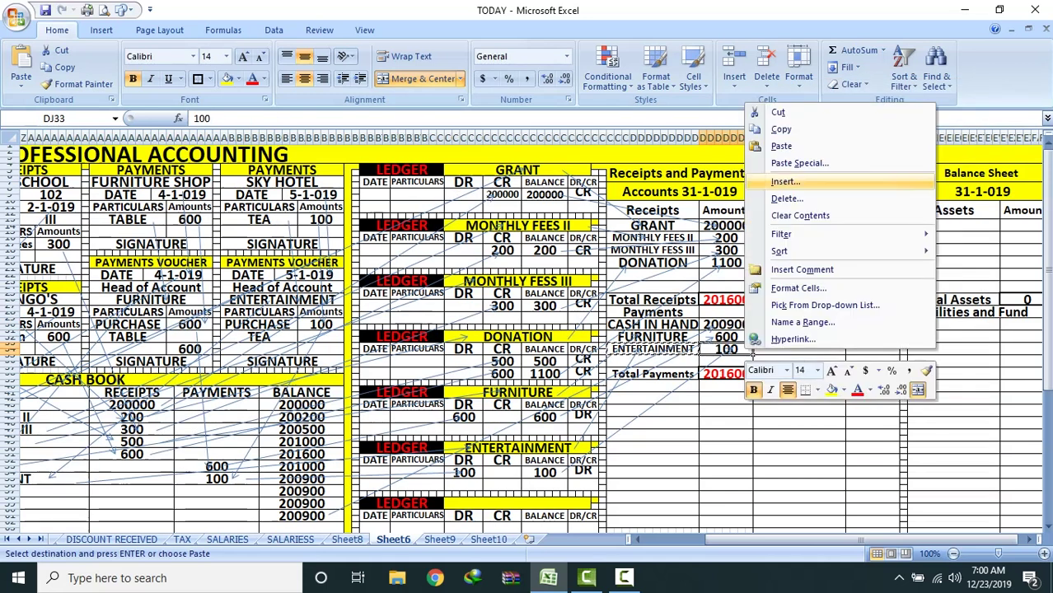
{"action": "key", "text": "Return"}
{"action": "left_click", "coordinate": [863, 327]}
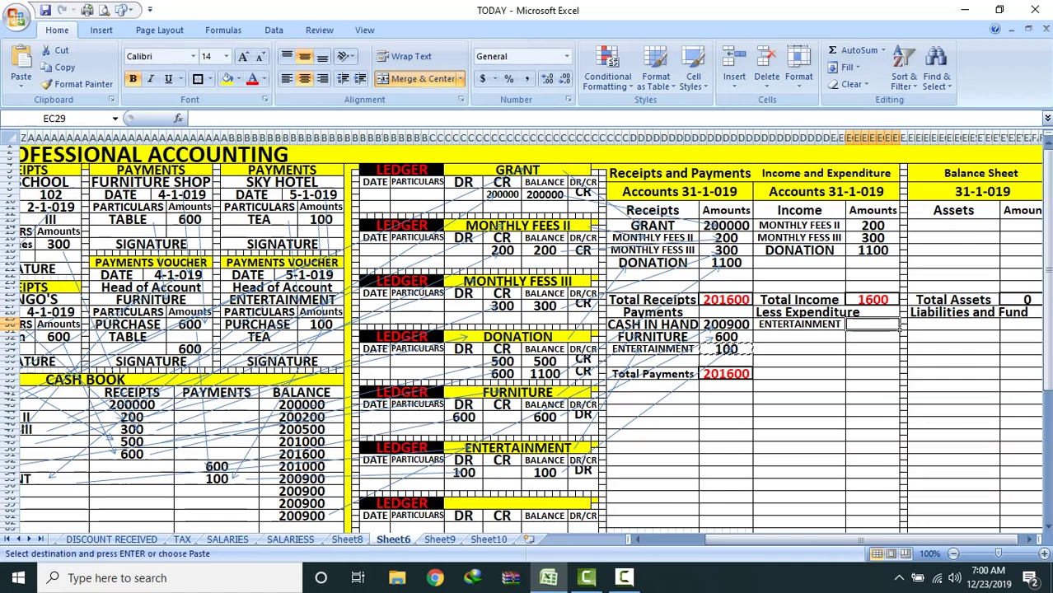
{"action": "right_click", "coordinate": [864, 328]}
{"action": "key", "text": "s"}
{"action": "key", "text": "Up"}
{"action": "key", "text": "Return"}
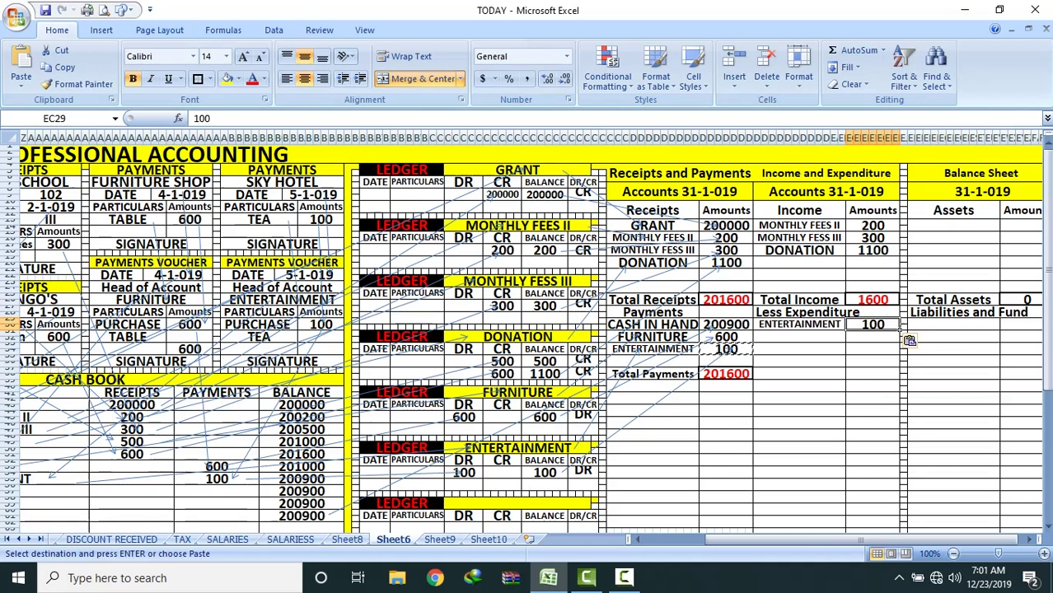
Step: Enter 1500 in the Income and Expenditure amounts column, on the same row as Total Payments
{"action": "key", "text": "Up"}
{"action": "key", "text": "Up"}
{"action": "key", "text": "Up"}
{"action": "key", "text": "Up"}
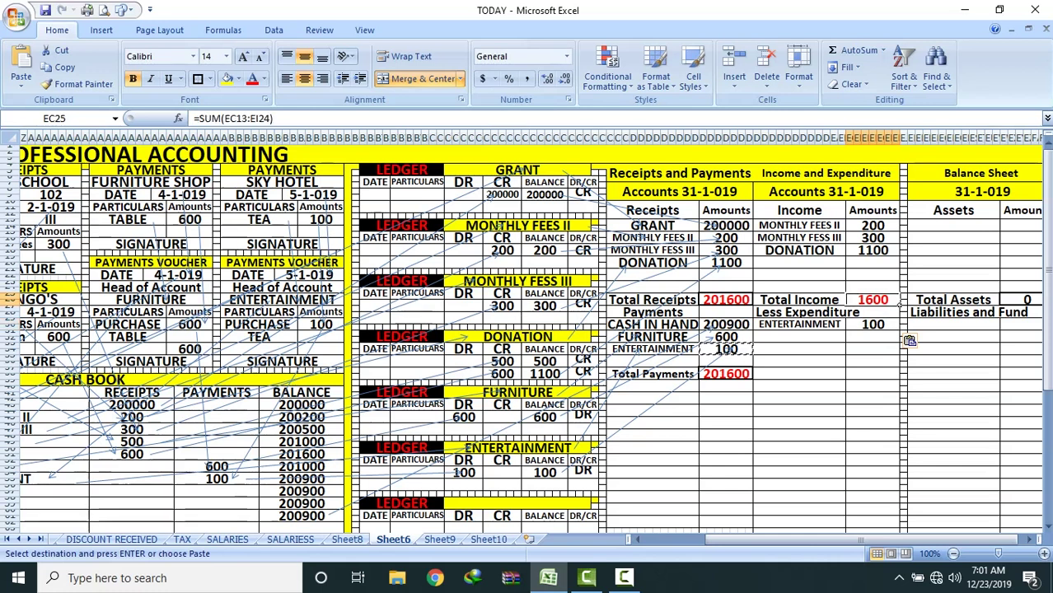
{"action": "key", "text": "Down"}
{"action": "key", "text": "Down"}
{"action": "key", "text": "Down"}
{"action": "key", "text": "Down"}
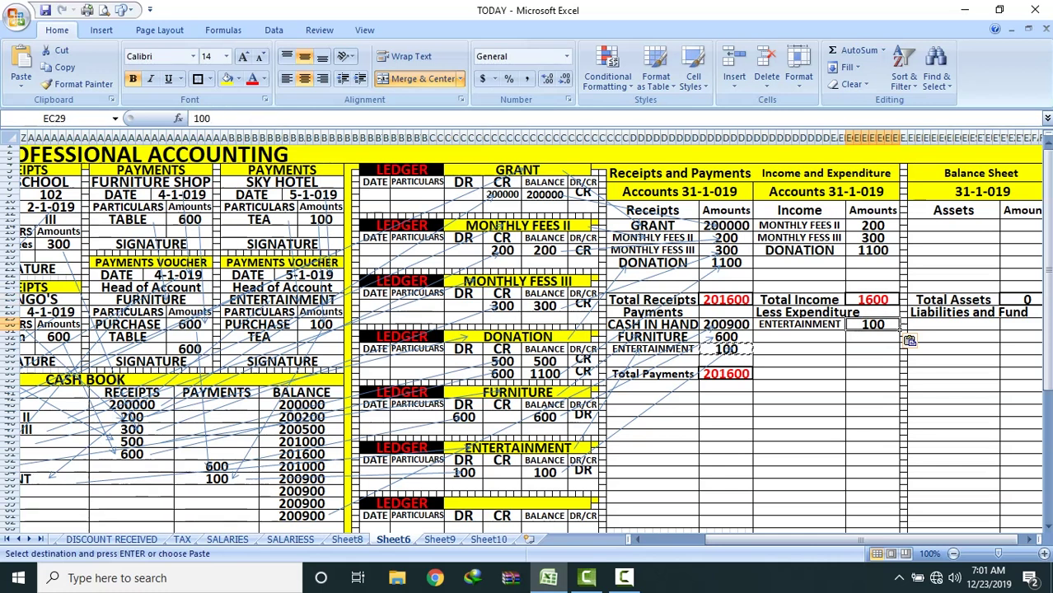
{"action": "key", "text": "Down"}
{"action": "key", "text": "Down"}
{"action": "key", "text": "Down"}
{"action": "key", "text": "Down"}
{"action": "key", "text": "Down"}
{"action": "key", "text": "Down"}
{"action": "key", "text": "Down"}
{"action": "key", "text": "Down"}
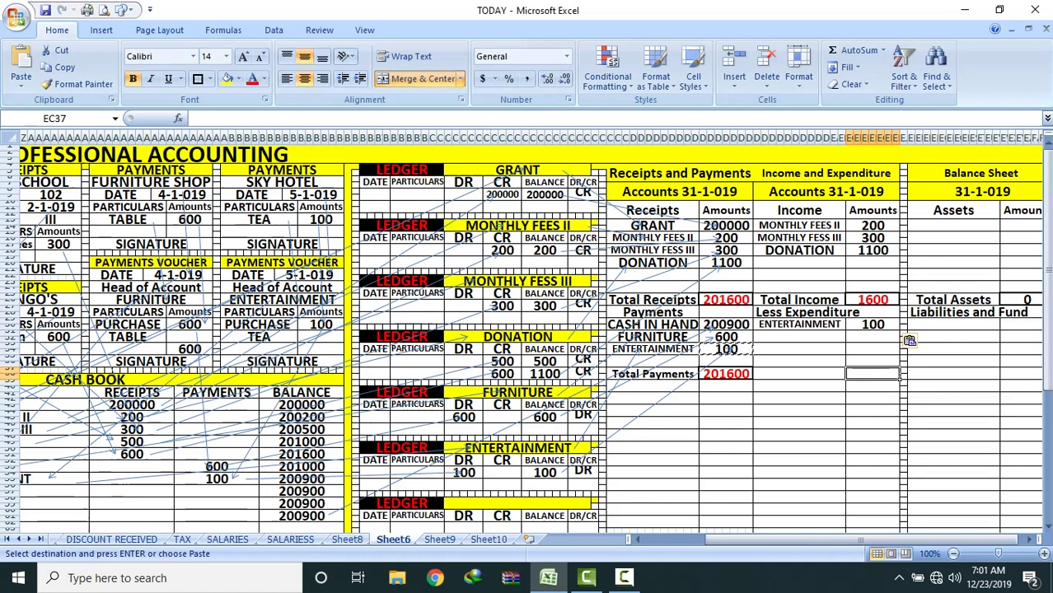
{"action": "type", "text": "1500"}
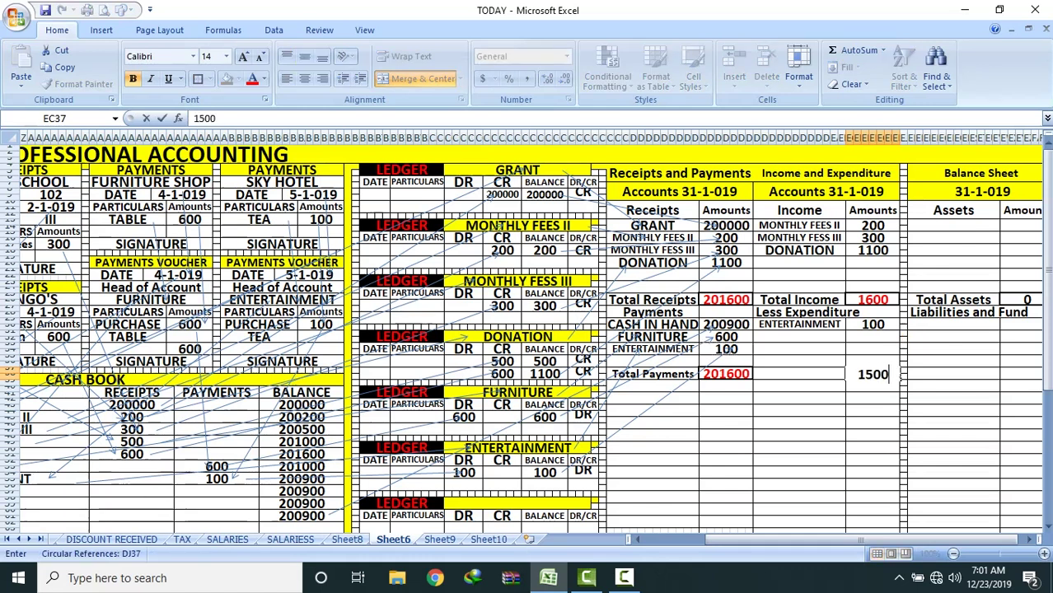
{"action": "key", "text": "Return"}
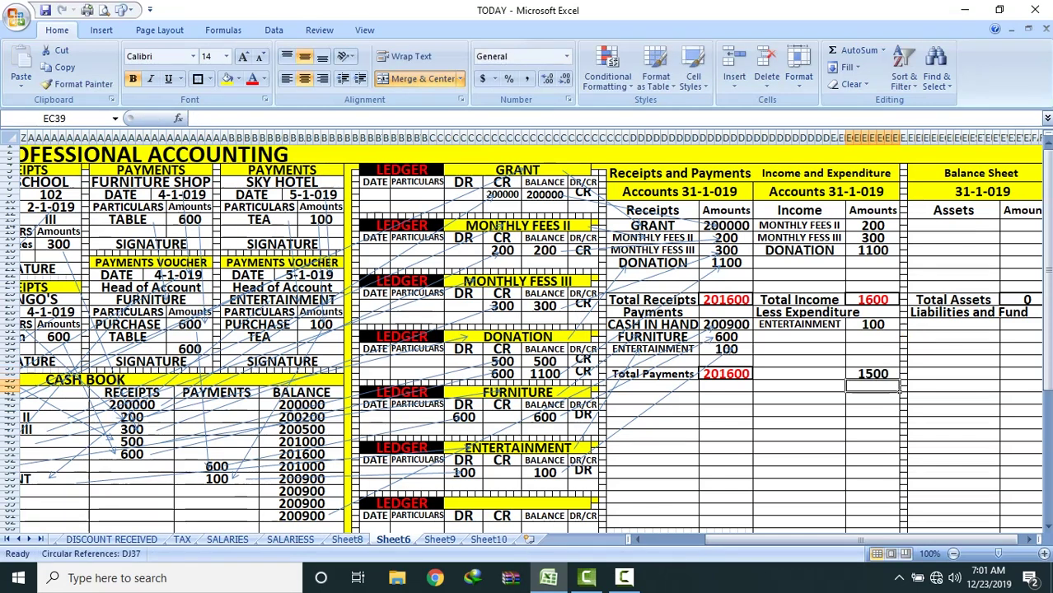
Step: Enter EXCESS INCOME OVER EXPENDITURE as a one-cell label beside the 1500 amount
{"action": "left_click", "coordinate": [844, 377]}
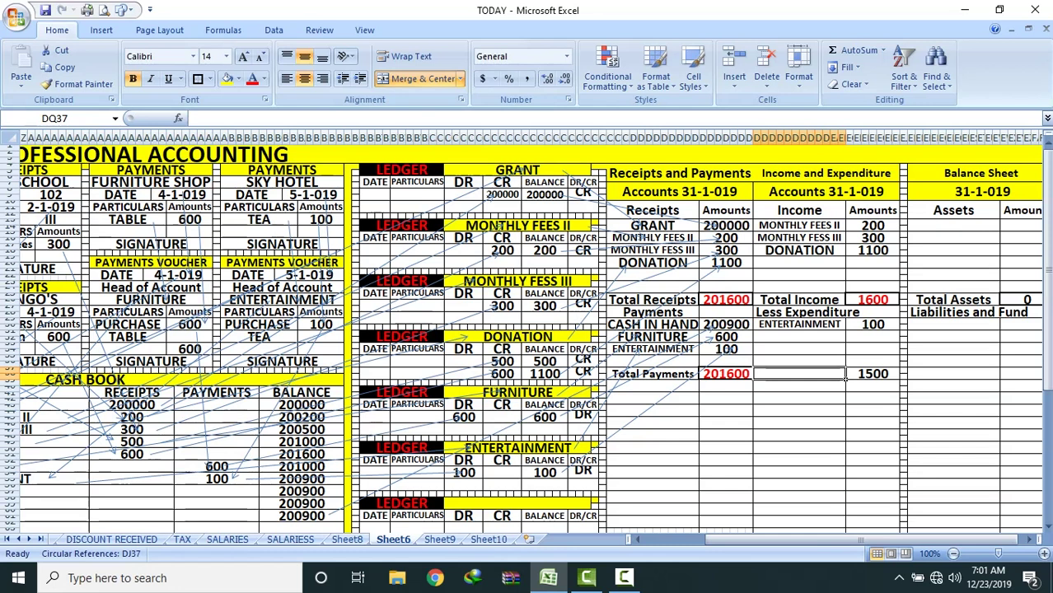
{"action": "type", "text": "EXCESS"}
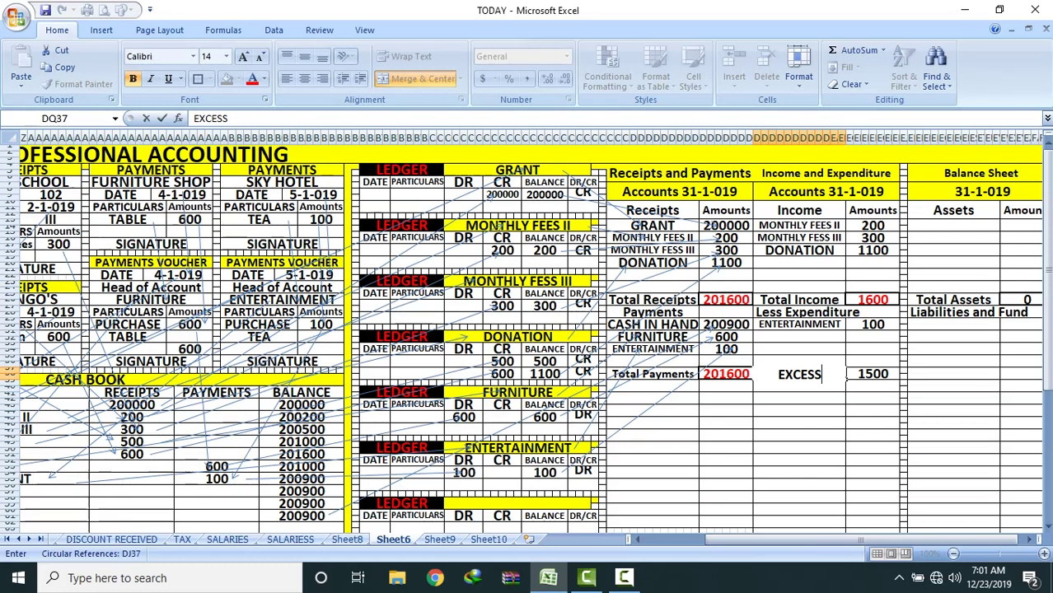
{"action": "type", "text": "ES"}
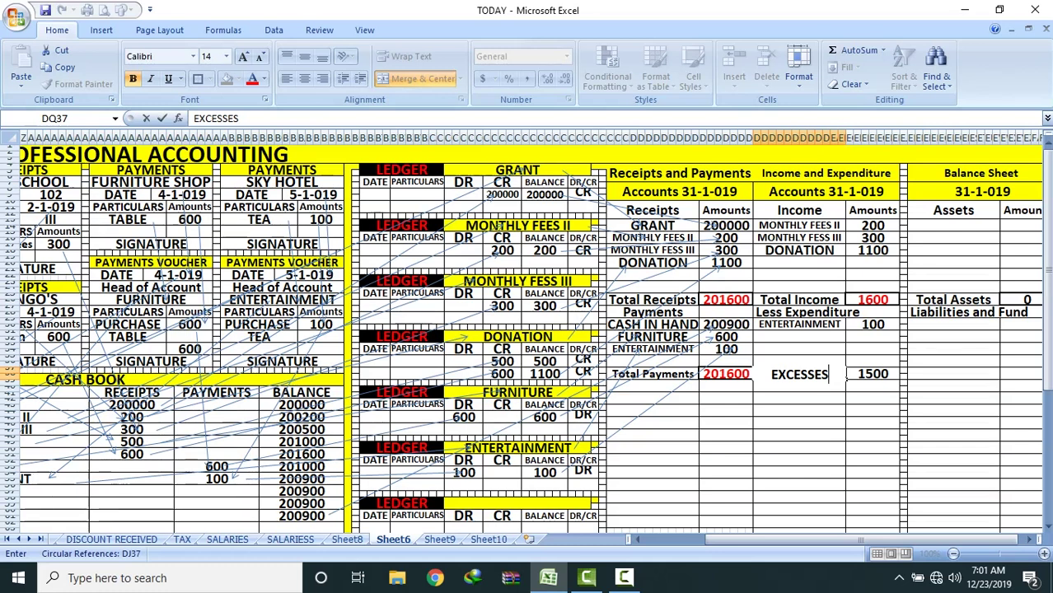
{"action": "key", "text": "BackSpace"}
{"action": "key", "text": "BackSpace"}
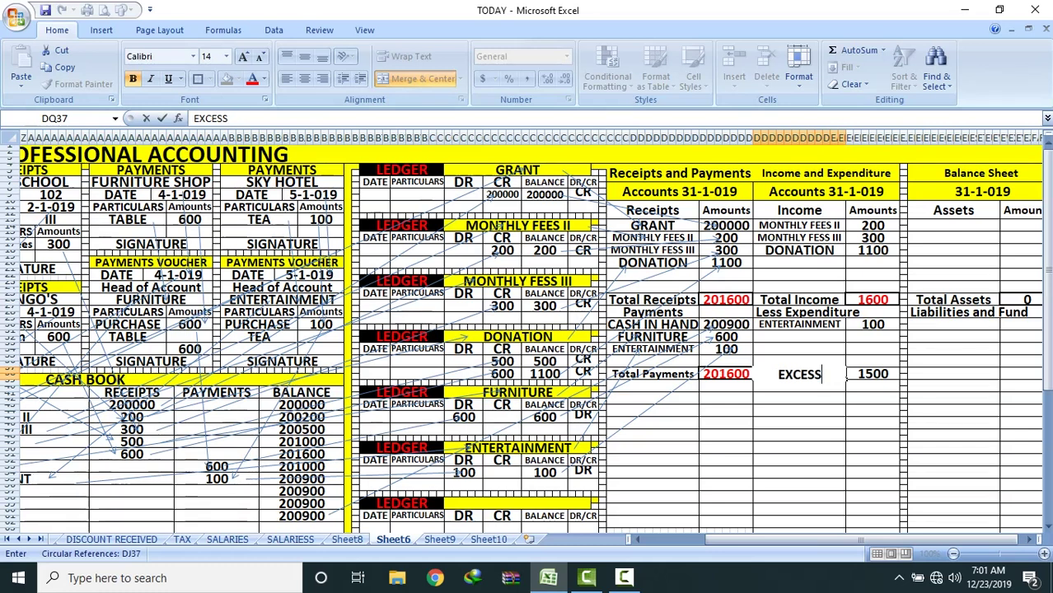
{"action": "type", "text": "INCOME OV"}
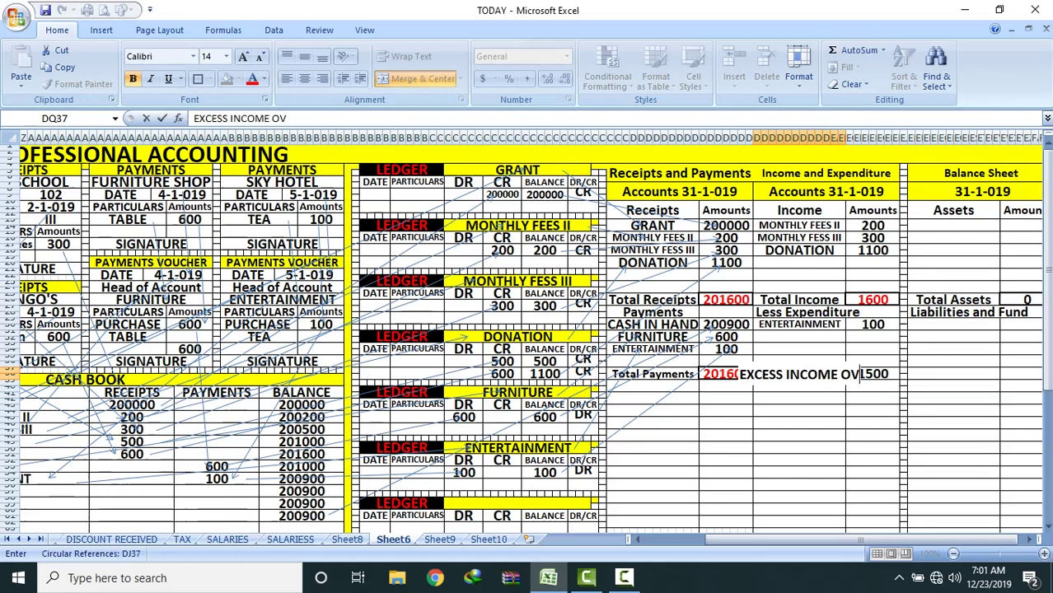
{"action": "type", "text": "ER EXPENDITURE"}
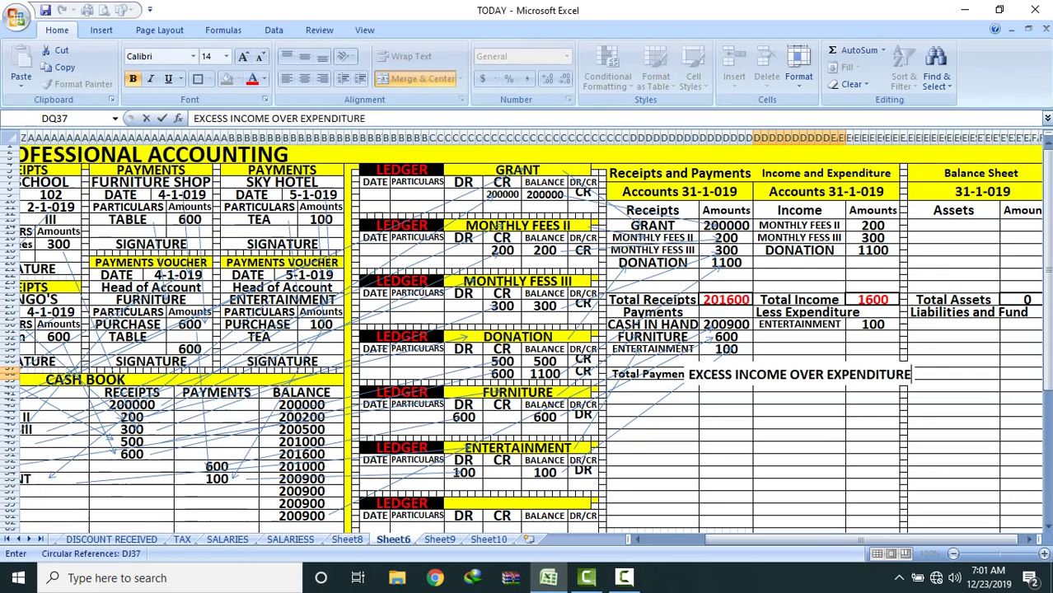
{"action": "left_click", "coordinate": [799, 436]}
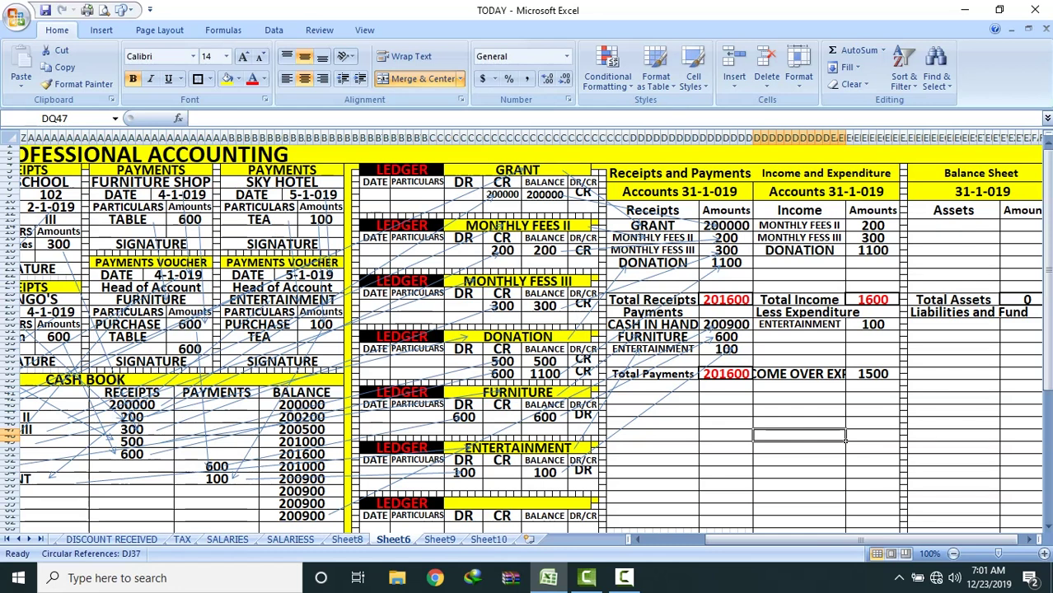
Step: Shorten the label beside the 1500 amount to EXCESS
{"action": "left_click", "coordinate": [844, 375]}
{"action": "double_click", "coordinate": [844, 375]}
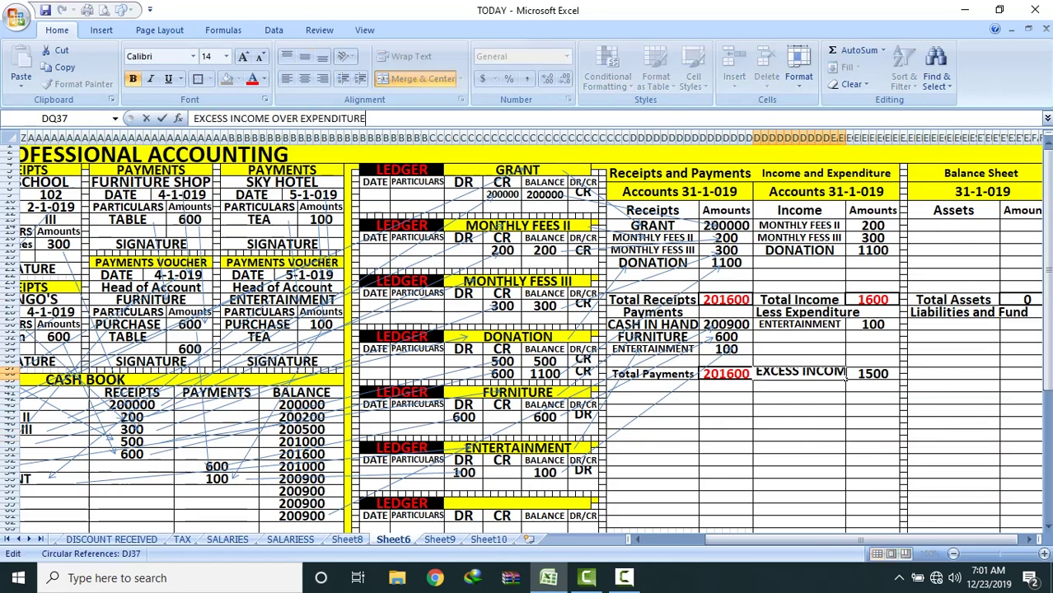
{"action": "key", "text": "BackSpace"}
{"action": "key", "text": "BackSpace"}
{"action": "key", "text": "BackSpace"}
{"action": "key", "text": "BackSpace"}
{"action": "key", "text": "BackSpace"}
{"action": "key", "text": "BackSpace"}
{"action": "key", "text": "BackSpace"}
{"action": "key", "text": "BackSpace"}
{"action": "key", "text": "BackSpace"}
{"action": "key", "text": "BackSpace"}
{"action": "key", "text": "BackSpace"}
{"action": "key", "text": "BackSpace"}
{"action": "key", "text": "BackSpace"}
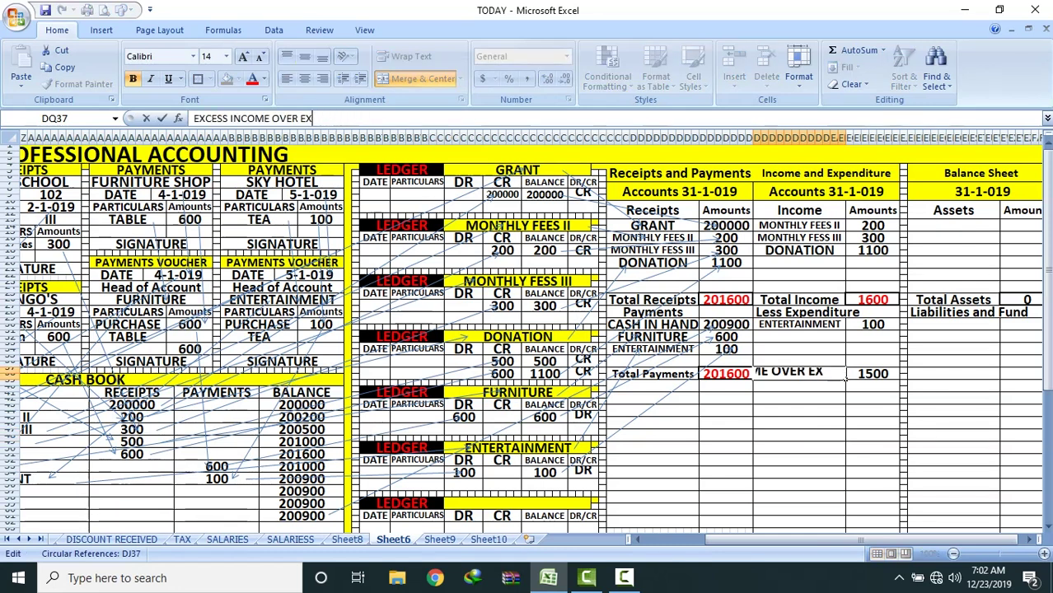
{"action": "key", "text": "BackSpace"}
{"action": "key", "text": "BackSpace"}
{"action": "key", "text": "BackSpace"}
{"action": "key", "text": "BackSpace"}
{"action": "key", "text": "BackSpace"}
{"action": "key", "text": "BackSpace"}
{"action": "key", "text": "BackSpace"}
{"action": "key", "text": "BackSpace"}
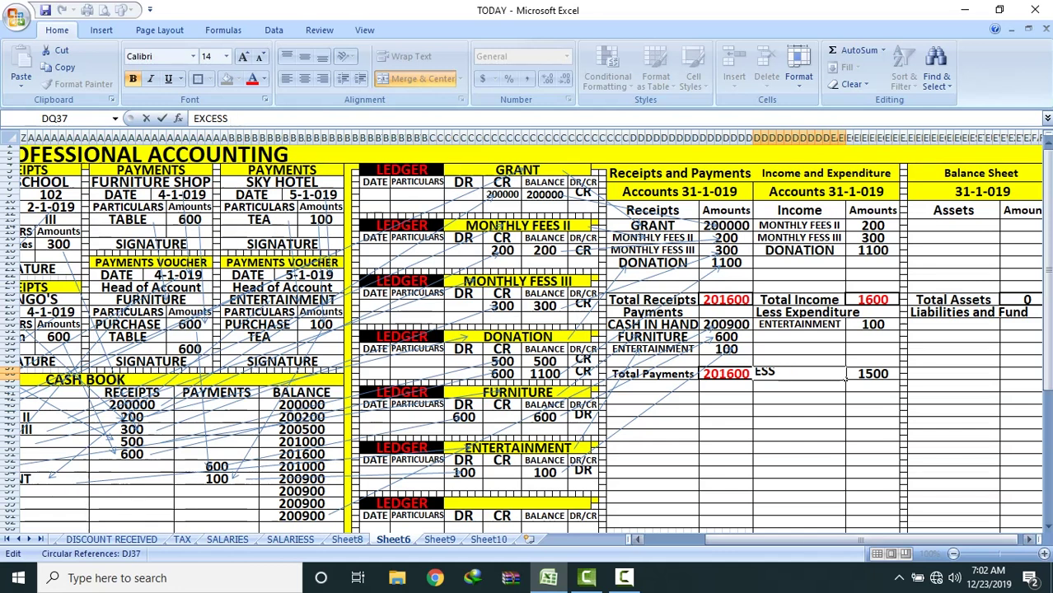
{"action": "key", "text": "Return"}
{"action": "key", "text": "Up"}
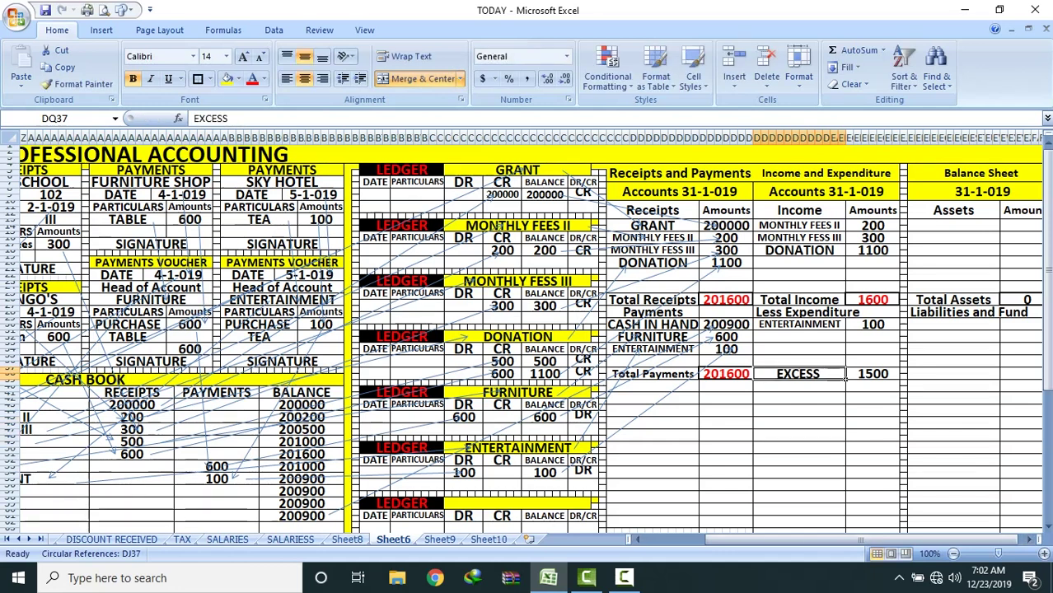
Step: Enter the label beside 1500 over three rows as EXCESS, INCOME and OVER EXPENDITURE, leaving the OVER EXPENDITURE cell selected
{"action": "type", "text": "EXCESS"}
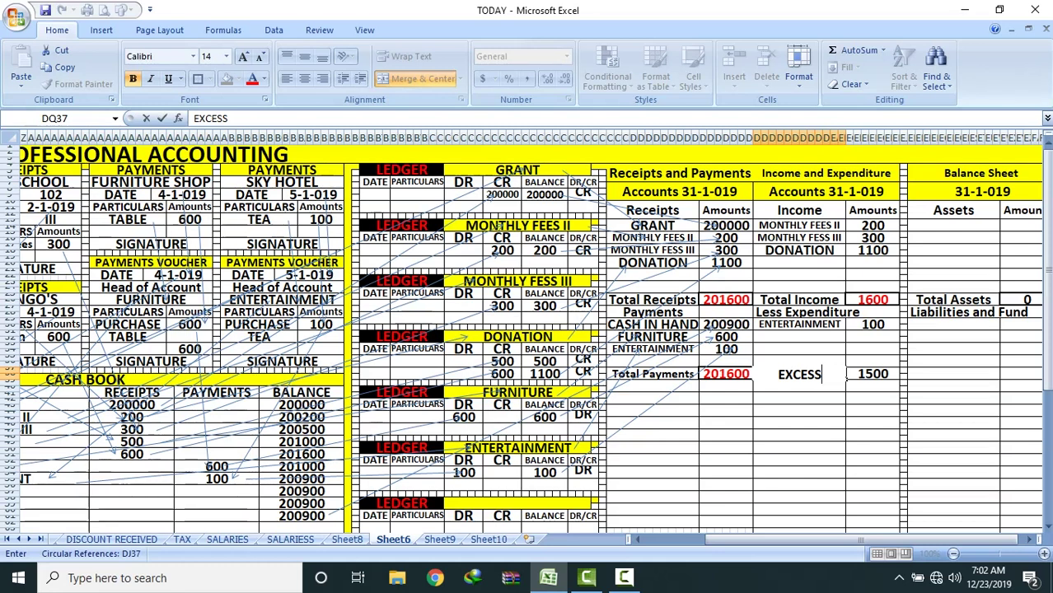
{"action": "key", "text": "Return"}
{"action": "type", "text": "INCOME"}
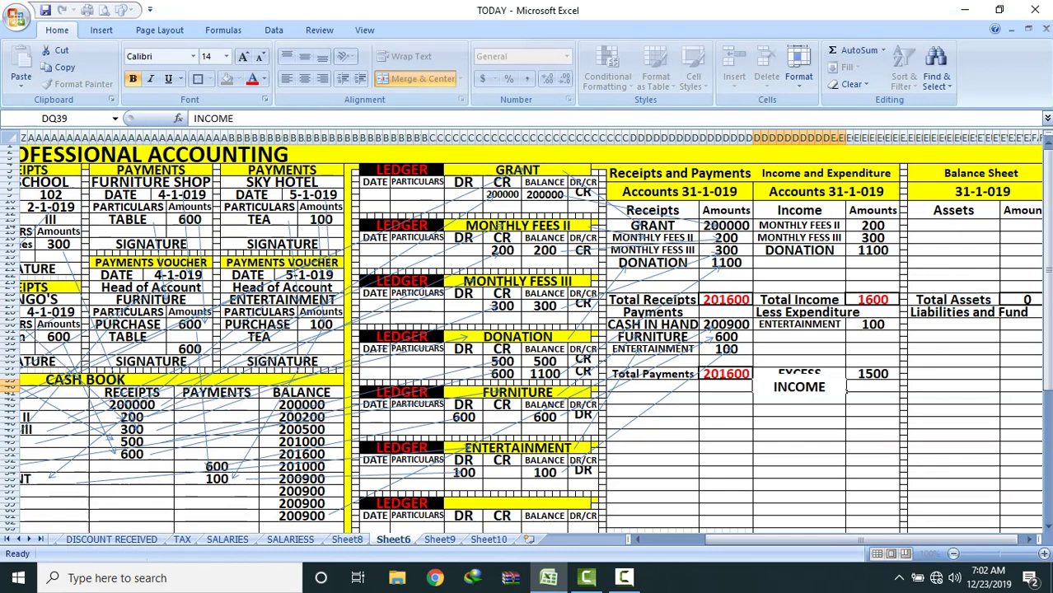
{"action": "key", "text": "Return"}
{"action": "type", "text": "OVER E"}
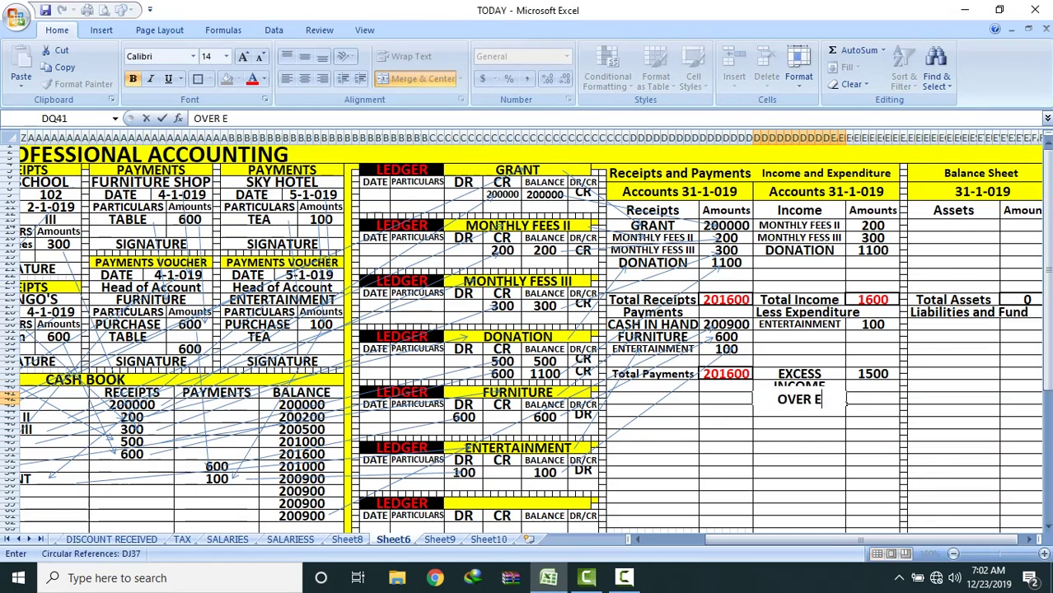
{"action": "type", "text": "XPENDITURE"}
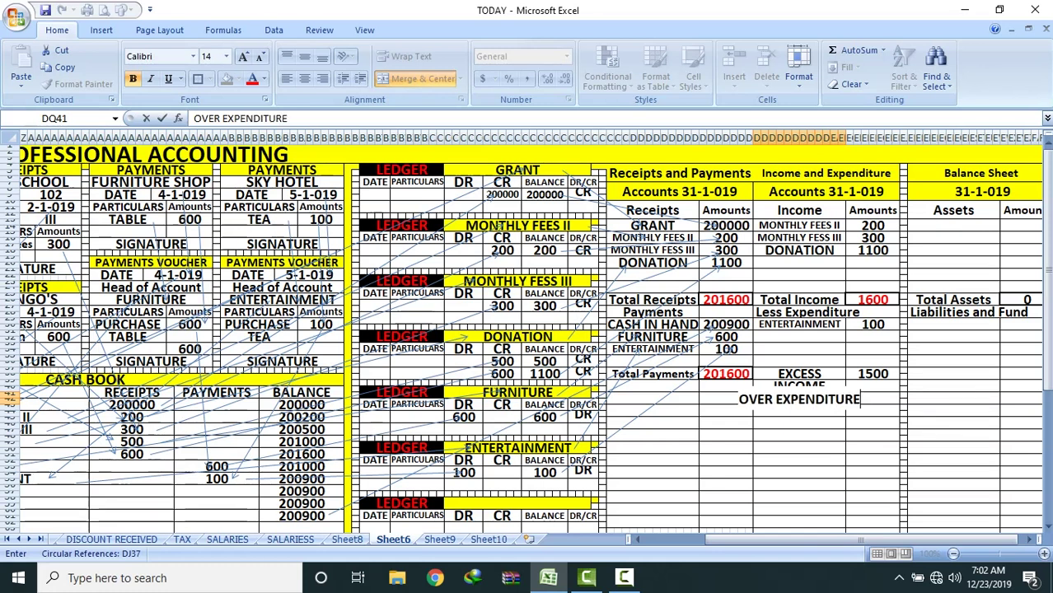
{"action": "key", "text": "Return"}
{"action": "left_click", "coordinate": [844, 402]}
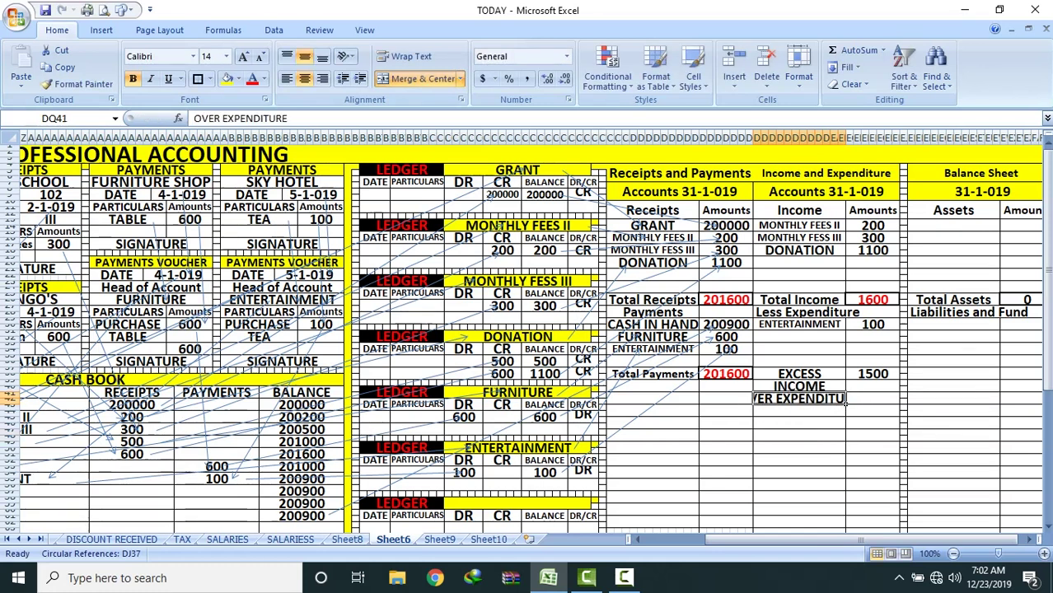
Step: Reduce the font size of the OVER EXPENDITURE label to 10 so it fits its cell
{"action": "left_click", "coordinate": [260, 56]}
{"action": "left_click", "coordinate": [259, 56]}
{"action": "left_click", "coordinate": [260, 56]}
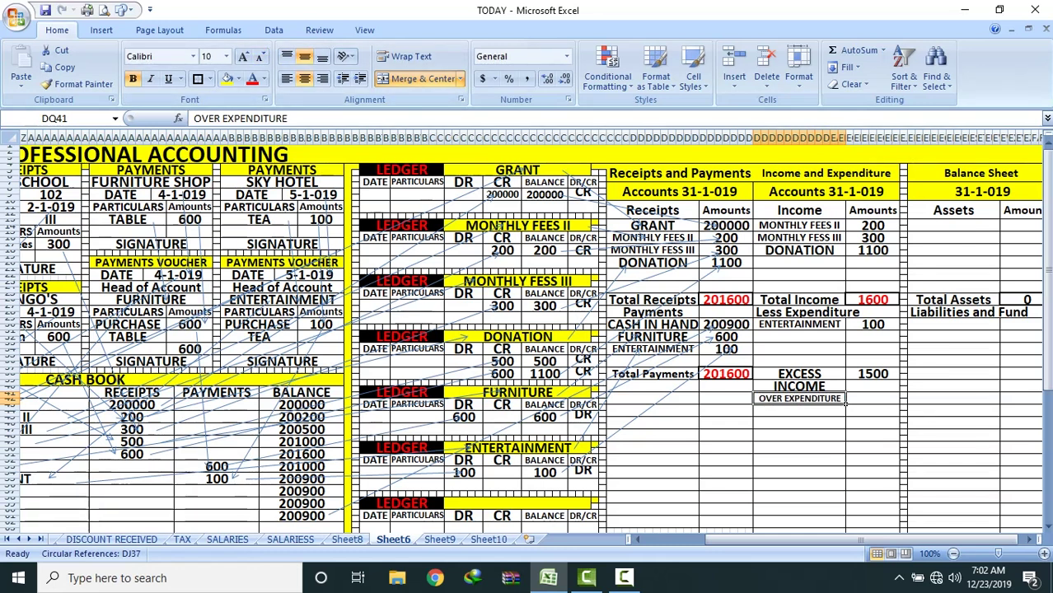
{"action": "left_click", "coordinate": [886, 375]}
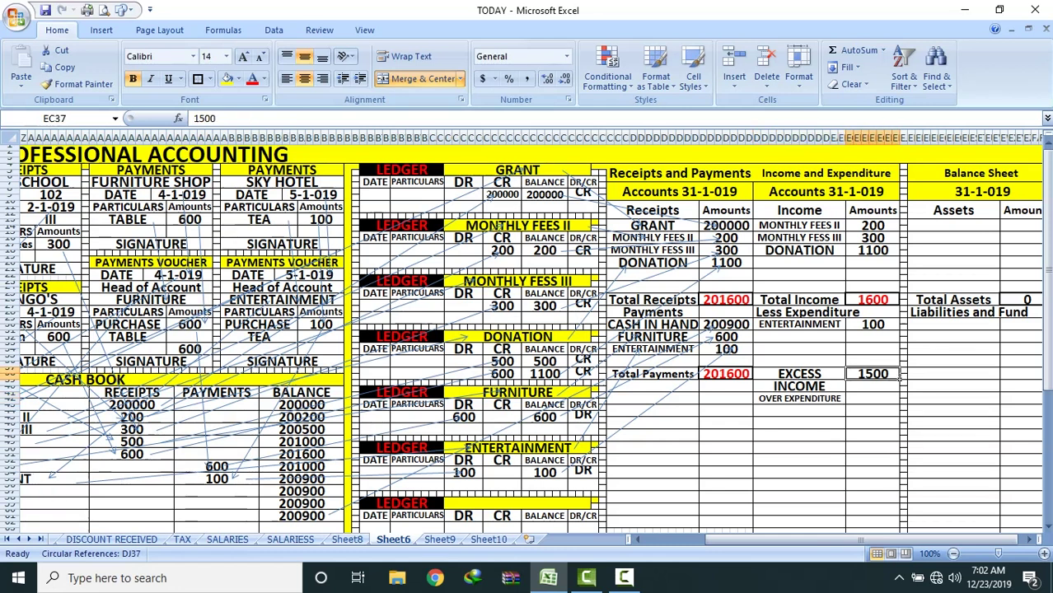
{"action": "left_click_drag", "start_coordinate": [861, 539], "coordinate": [865, 540]}
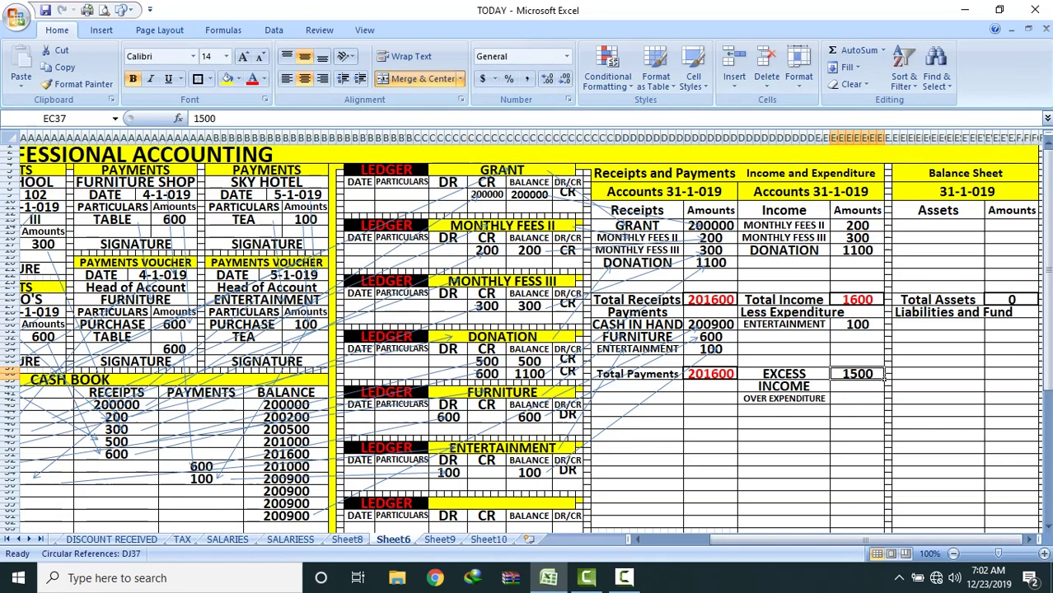
{"action": "left_click", "coordinate": [637, 324]}
{"action": "mouse_move", "coordinate": [637, 325]}
{"action": "left_mouse_down"}
{"action": "mouse_move", "coordinate": [643, 351]}
{"action": "mouse_move", "coordinate": [651, 340]}
{"action": "left_mouse_up"}
{"action": "right_click", "coordinate": [672, 337]}
{"action": "left_click", "coordinate": [708, 132]}
{"action": "left_click", "coordinate": [938, 225]}
{"action": "right_click", "coordinate": [939, 221]}
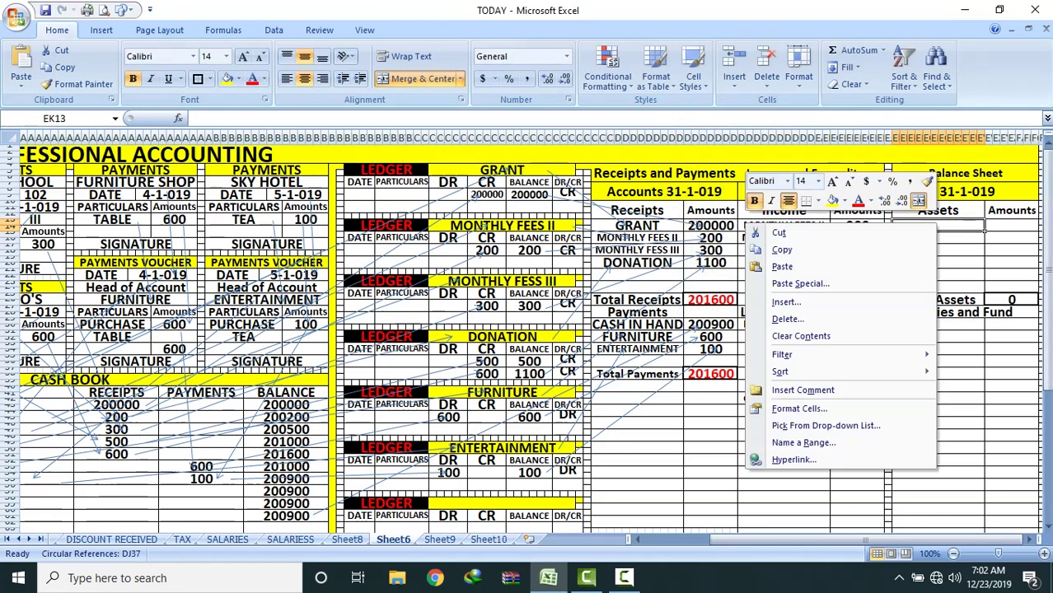
{"action": "left_click", "coordinate": [783, 268]}
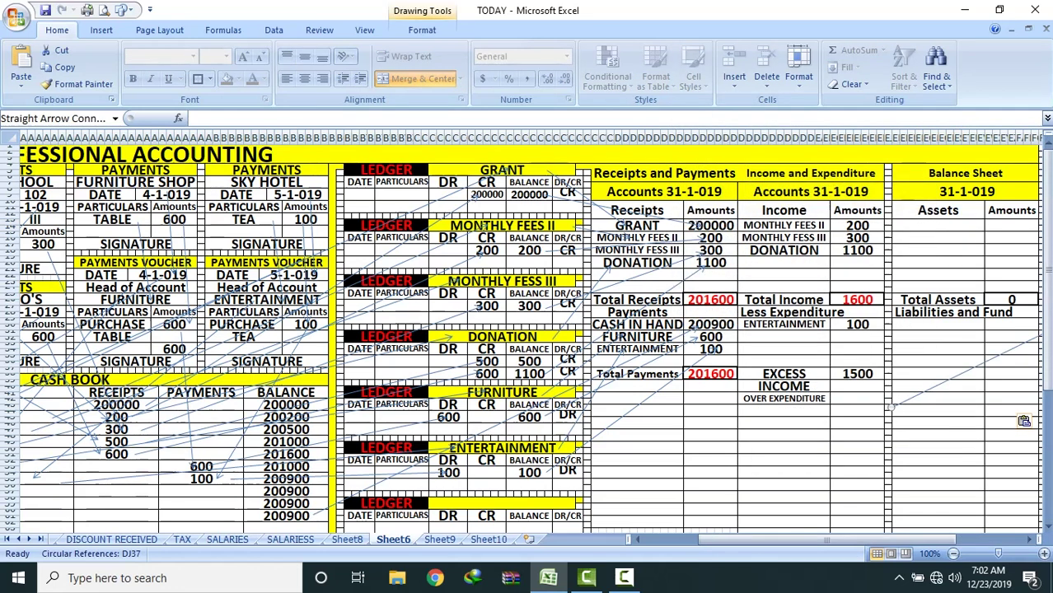
{"action": "left_click", "coordinate": [983, 228]}
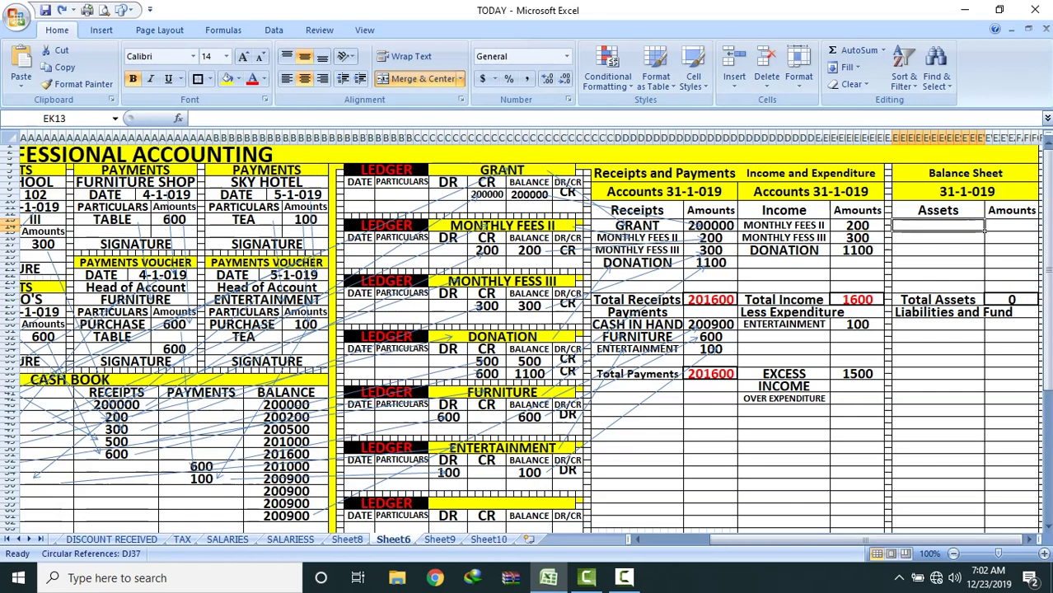
Step: Copy the CASH IN HAND and FURNITURE labels from Payments into the first two rows under the Balance Sheet's Assets
{"action": "left_click", "coordinate": [681, 337]}
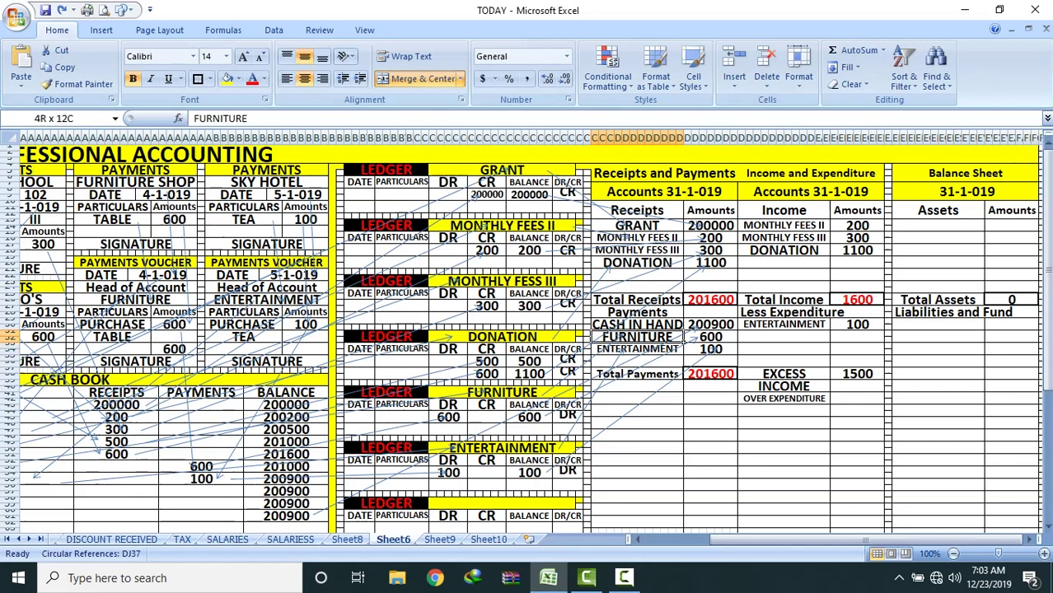
{"action": "key", "text": "shift+Up"}
{"action": "key", "text": "shift+Down"}
{"action": "key", "text": "Up"}
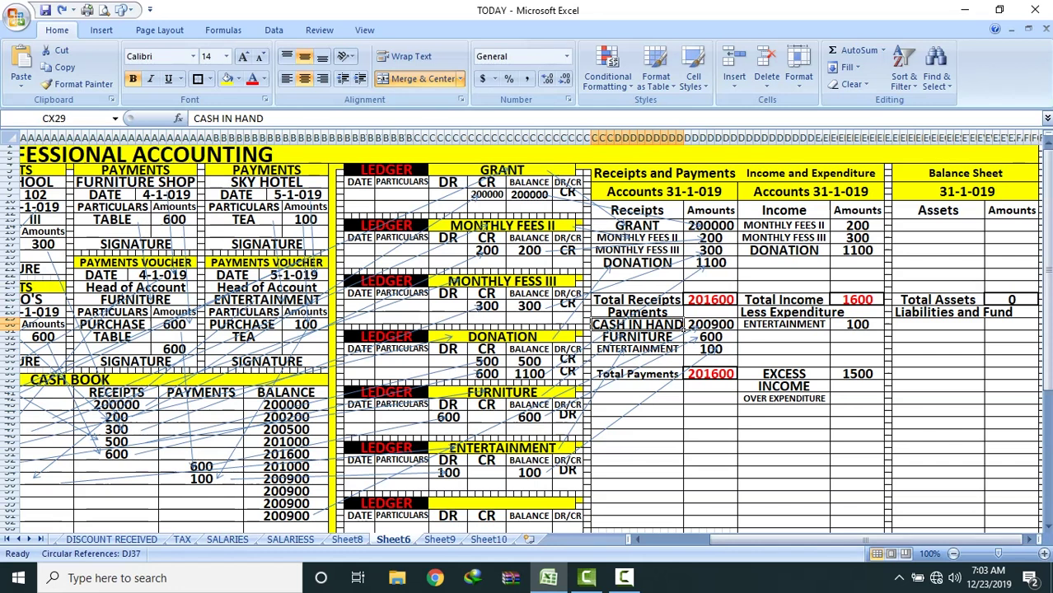
{"action": "left_click_drag", "start_coordinate": [684, 327], "coordinate": [690, 338]}
{"action": "key", "text": "ctrl+c"}
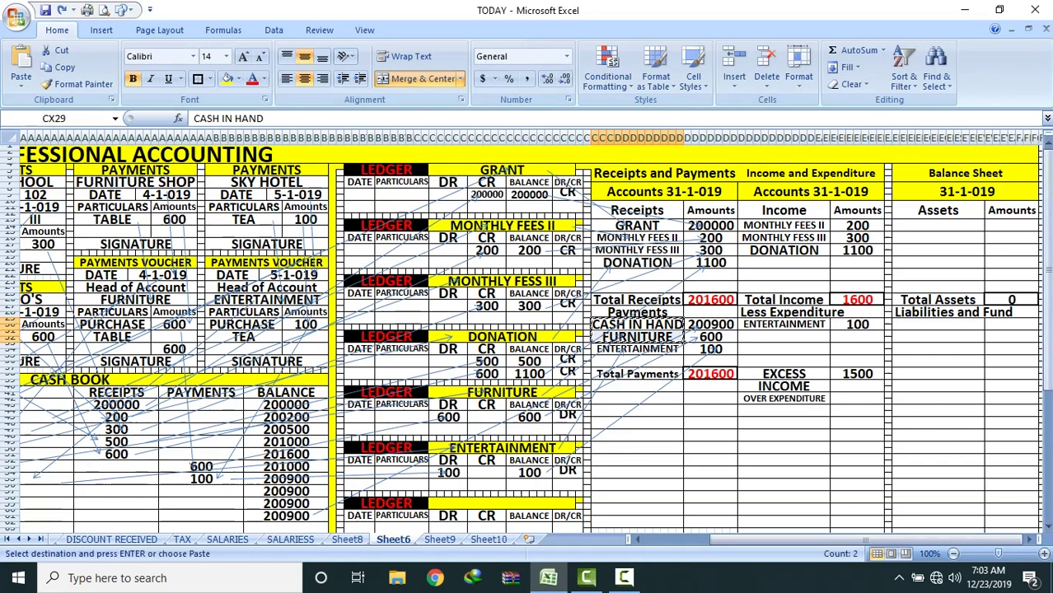
{"action": "left_click", "coordinate": [944, 225]}
{"action": "right_click", "coordinate": [945, 225]}
{"action": "left_click", "coordinate": [789, 268]}
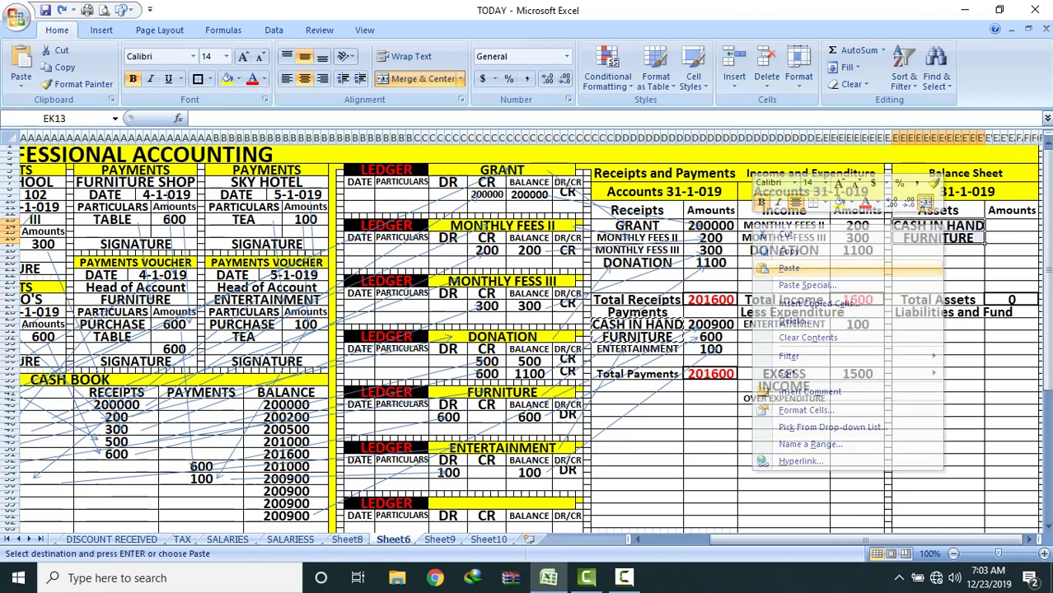
Step: Copy the payment amounts 200900 and 600 into the Balance Sheet amounts column beside CASH IN HAND and FURNITURE
{"action": "left_click_drag", "start_coordinate": [710, 325], "coordinate": [735, 342]}
{"action": "right_click", "coordinate": [736, 341]}
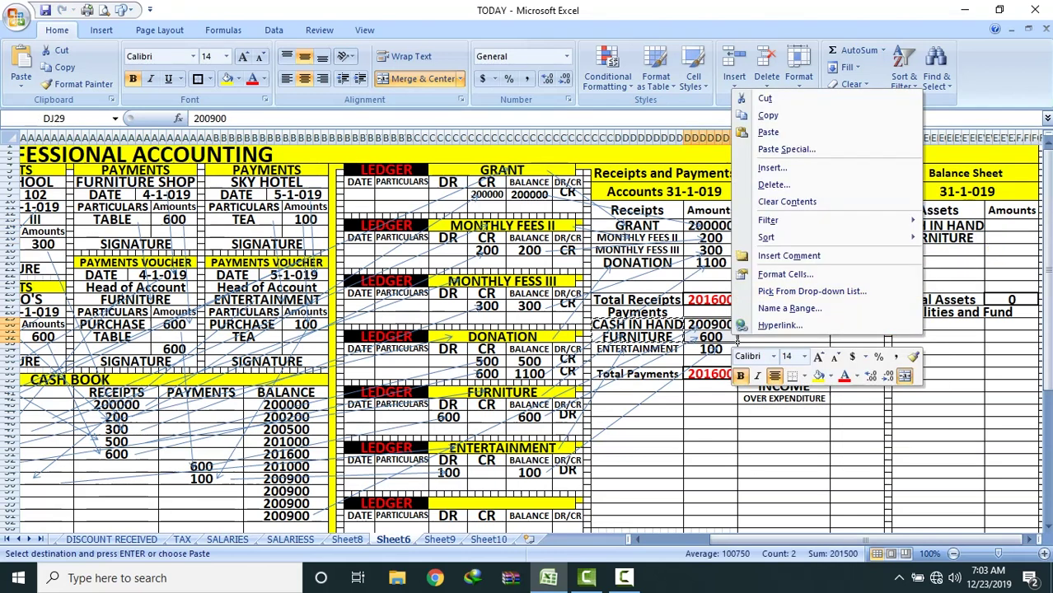
{"action": "left_click", "coordinate": [768, 115]}
{"action": "right_click", "coordinate": [1012, 224]}
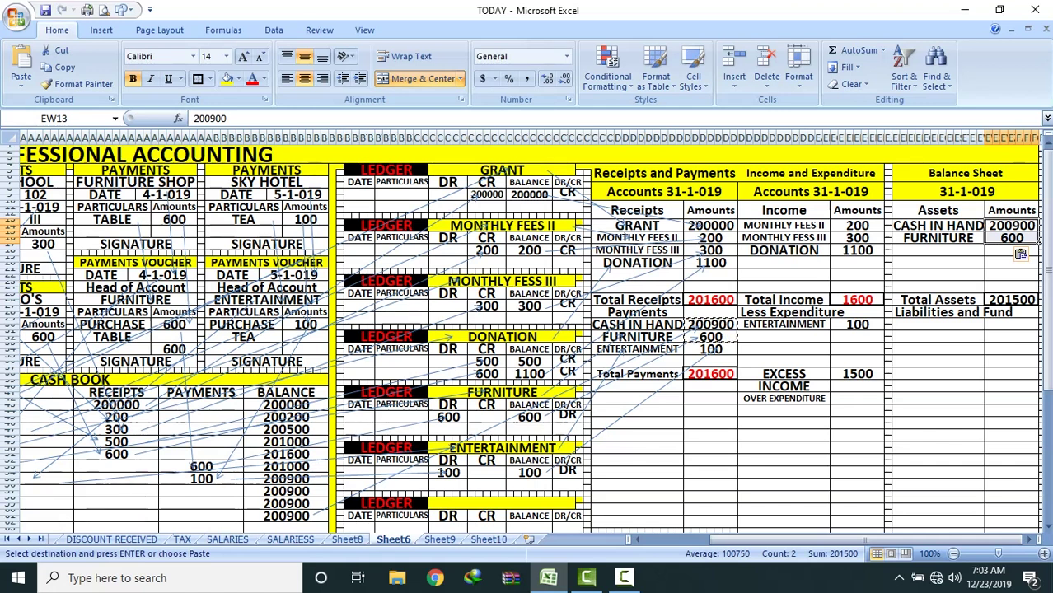
Step: Copy the GRANT label from Receipts into the first row under Liabilities and Fund
{"action": "left_click", "coordinate": [664, 227]}
{"action": "right_click", "coordinate": [669, 229]}
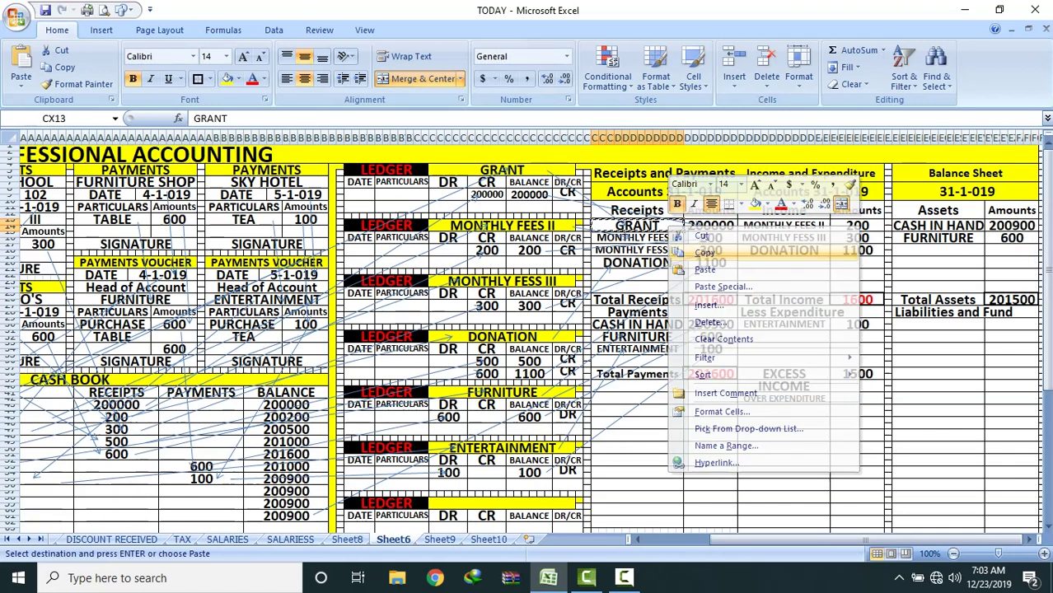
{"action": "left_click", "coordinate": [907, 328]}
{"action": "right_click", "coordinate": [907, 328]}
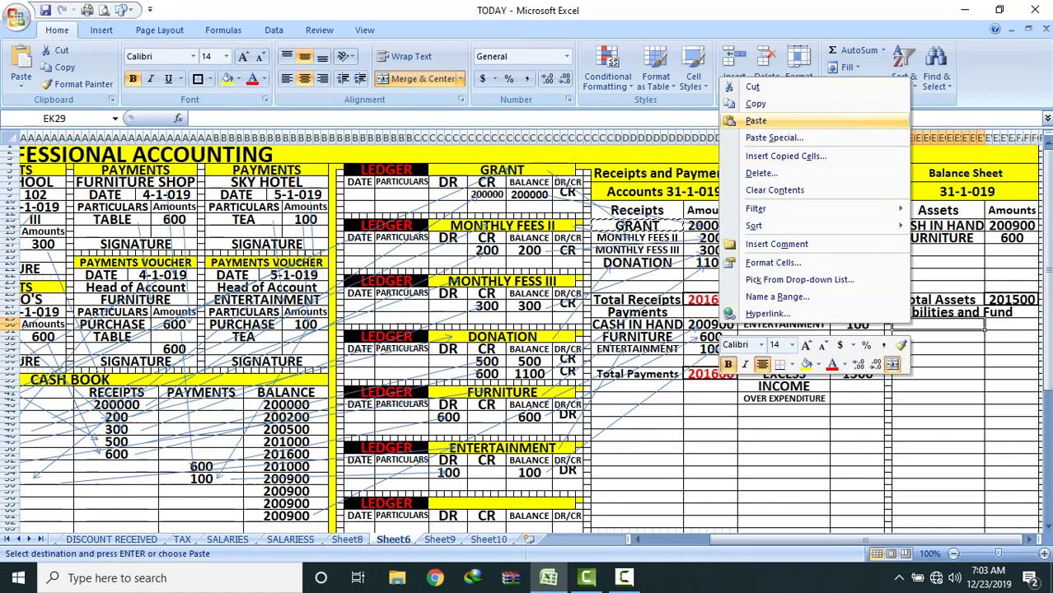
{"action": "left_click", "coordinate": [756, 121]}
Step: Copy the grant amount 200000 from Receipts into the amounts cell beside GRANT in Liabilities and Fund
{"action": "left_click", "coordinate": [725, 228]}
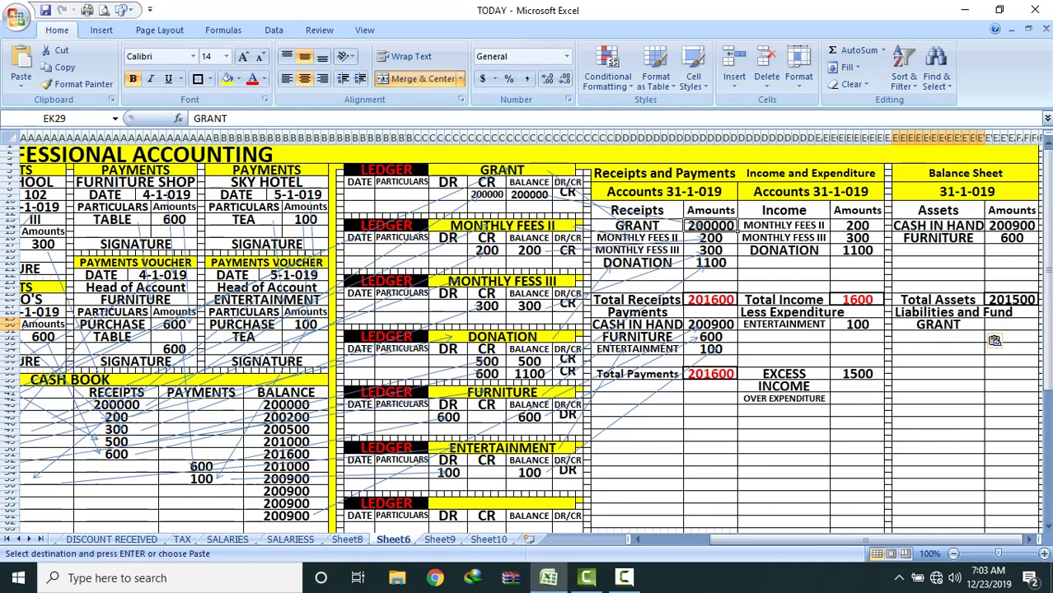
{"action": "right_click", "coordinate": [727, 228]}
{"action": "left_click", "coordinate": [766, 253]}
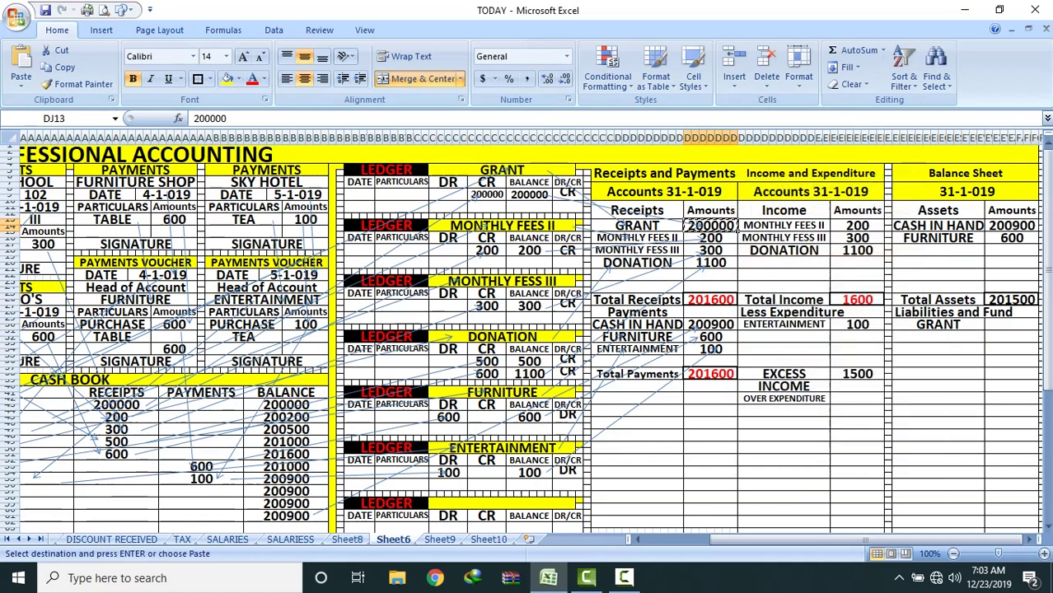
{"action": "left_click", "coordinate": [1012, 328]}
{"action": "right_click", "coordinate": [1012, 328]}
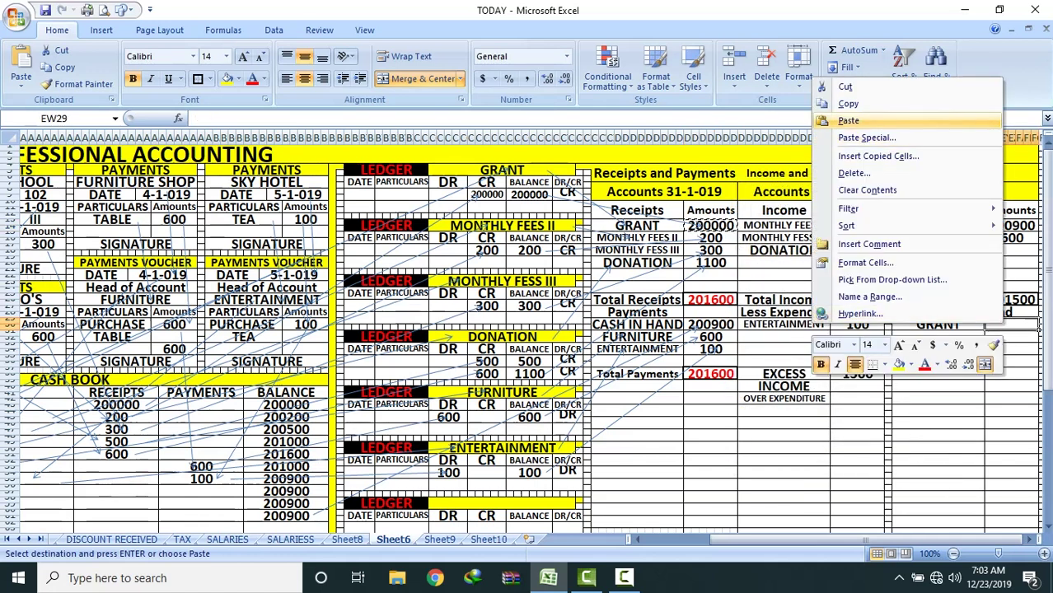
{"action": "left_click", "coordinate": [849, 121]}
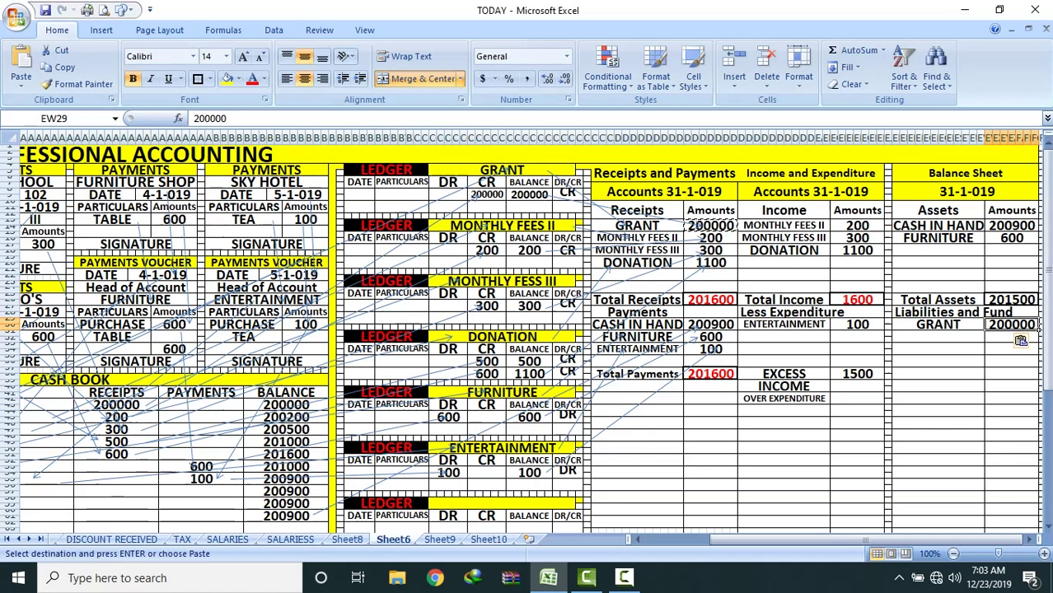
Step: Copy the three-row EXCESS, INCOME, OVER EXPENDITURE label into the rows below GRANT in Liabilities and Fund
{"action": "left_click_drag", "start_coordinate": [784, 374], "coordinate": [810, 402]}
{"action": "right_click", "coordinate": [809, 401]}
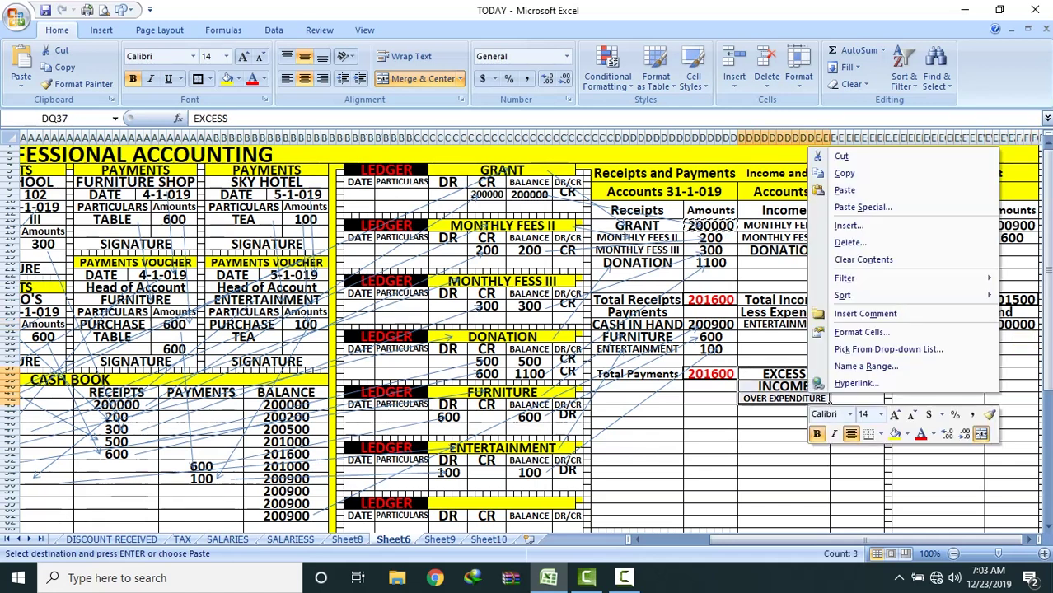
{"action": "left_click", "coordinate": [844, 173]}
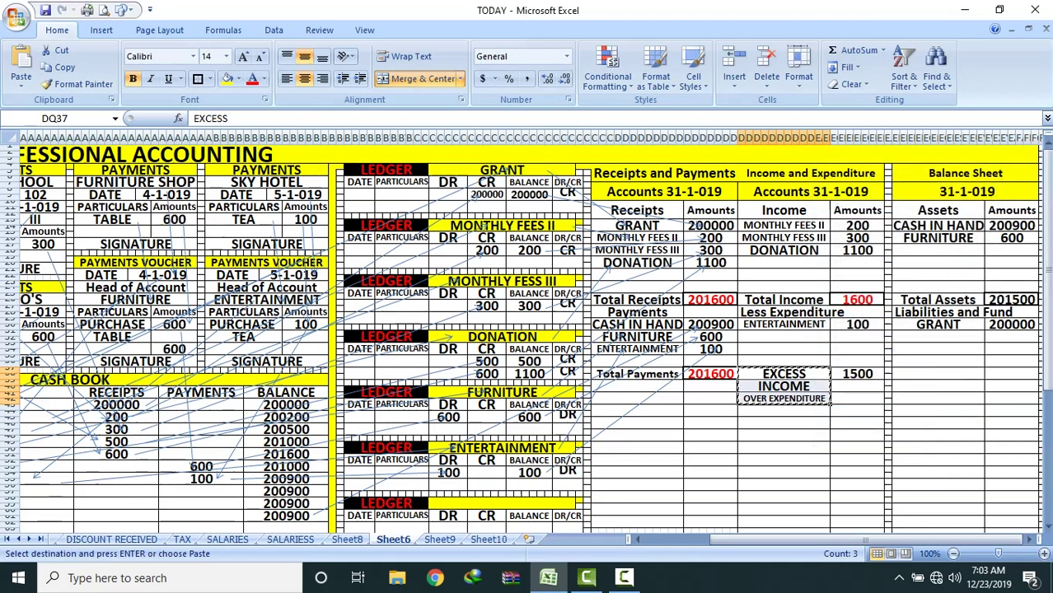
{"action": "left_click", "coordinate": [939, 337]}
{"action": "right_click", "coordinate": [941, 338]}
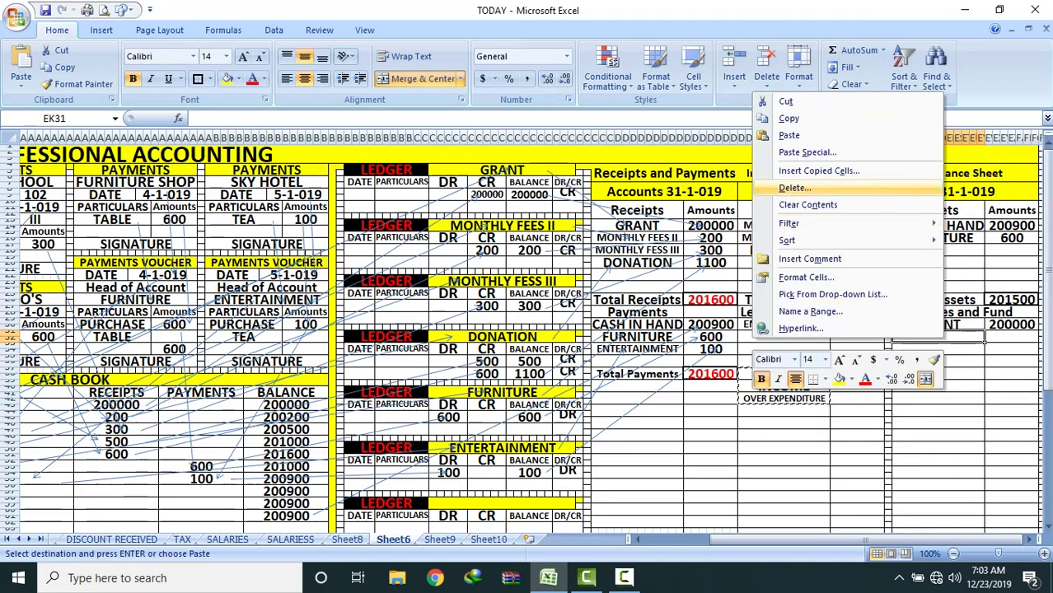
{"action": "left_click", "coordinate": [789, 135]}
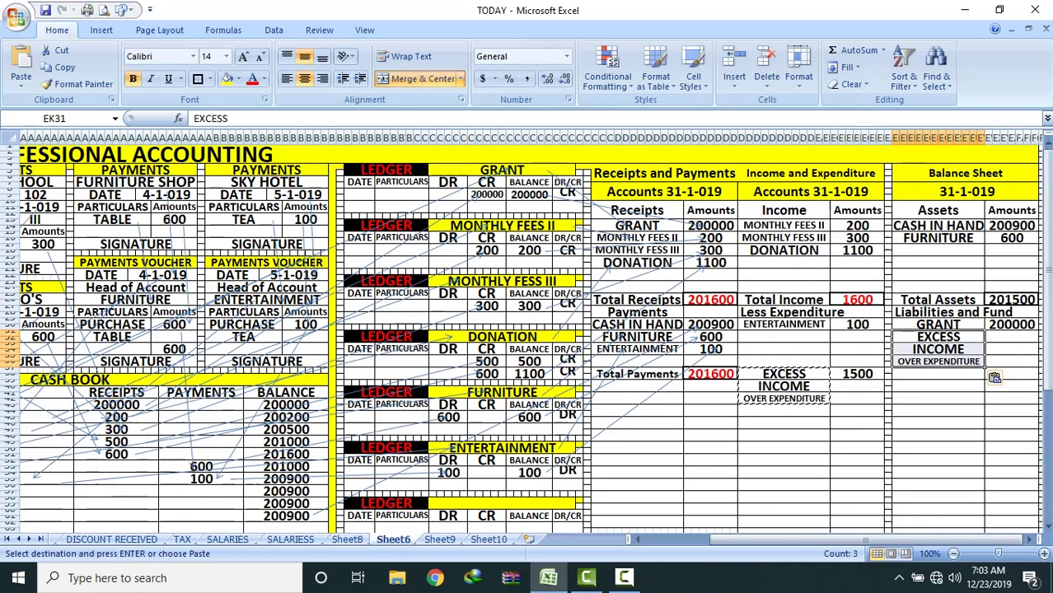
Step: Change the EXCESS label in Liabilities and Fund to ADD EXCESS
{"action": "double_click", "coordinate": [917, 338]}
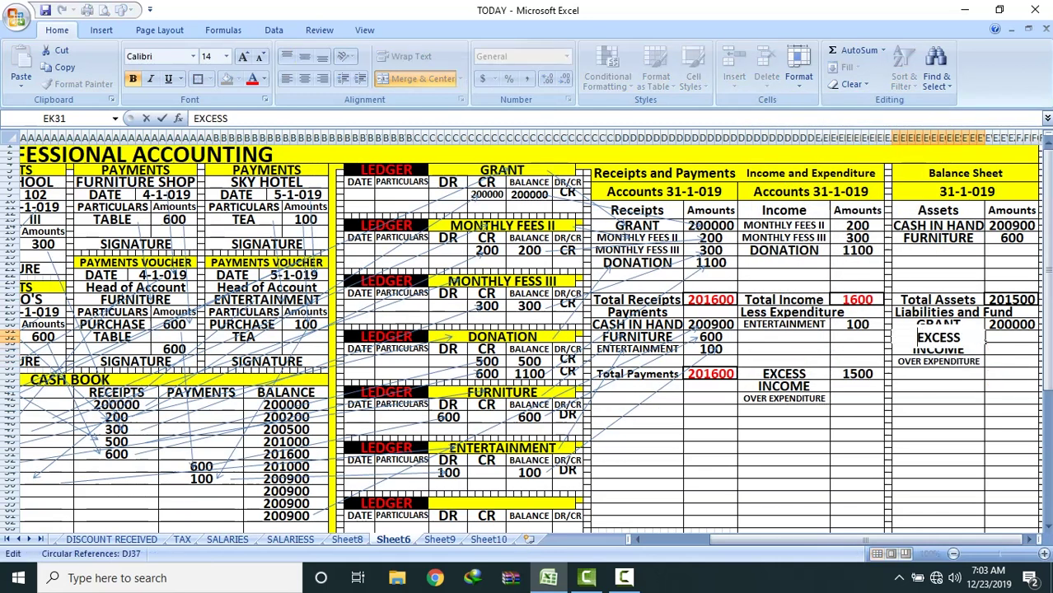
{"action": "type", "text": "ADD"}
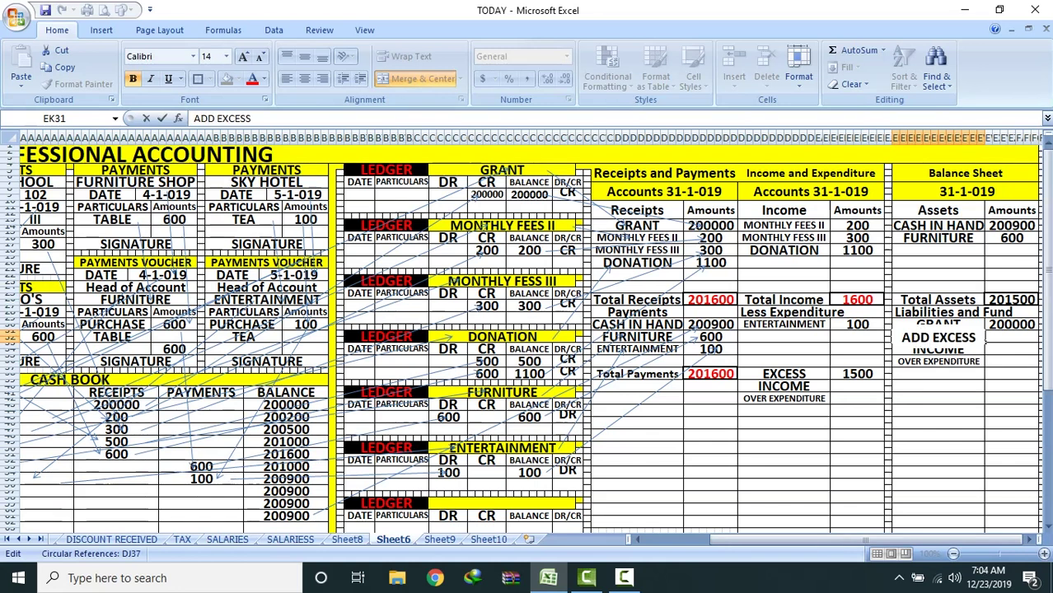
{"action": "key", "text": "Return"}
Step: Copy the 1500 excess amount from Income and Expenditure into the amounts cell beside ADD EXCESS
{"action": "left_click", "coordinate": [881, 375]}
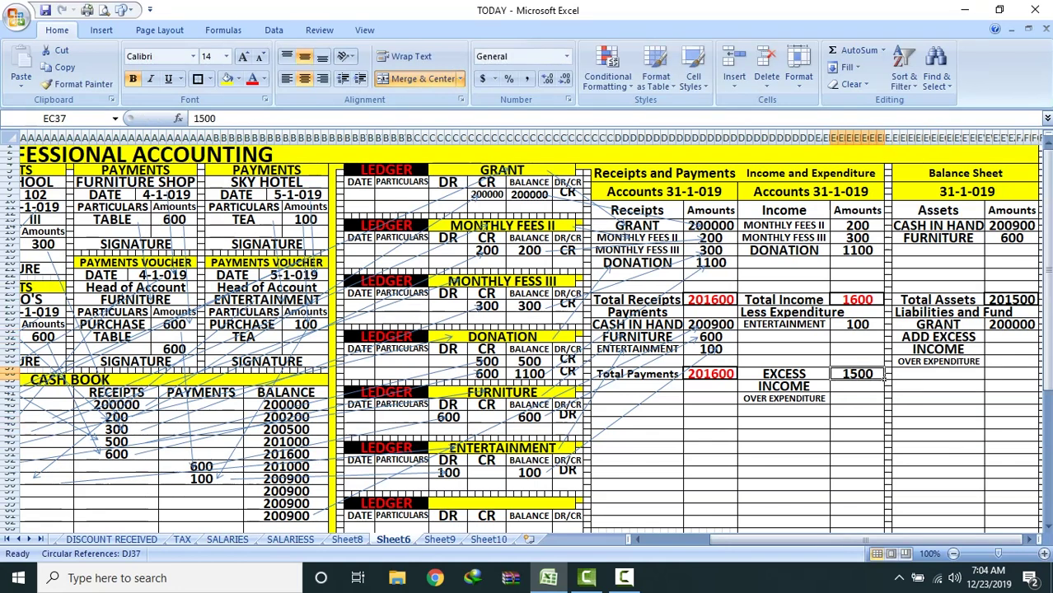
{"action": "right_click", "coordinate": [881, 375]}
{"action": "left_click", "coordinate": [906, 154]}
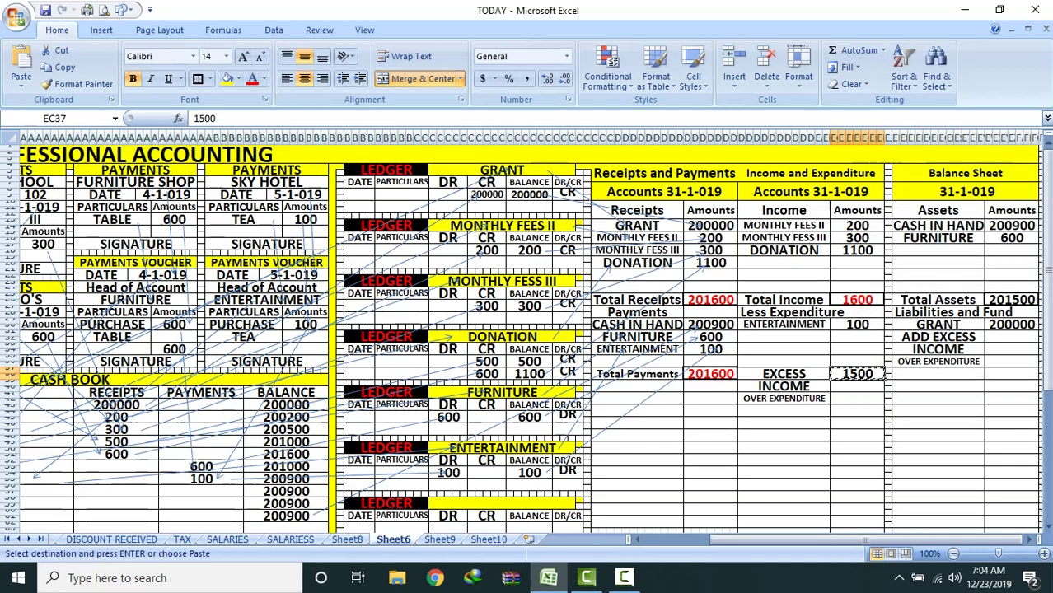
{"action": "left_click", "coordinate": [1012, 337]}
{"action": "right_click", "coordinate": [1014, 338]}
{"action": "left_click", "coordinate": [859, 136]}
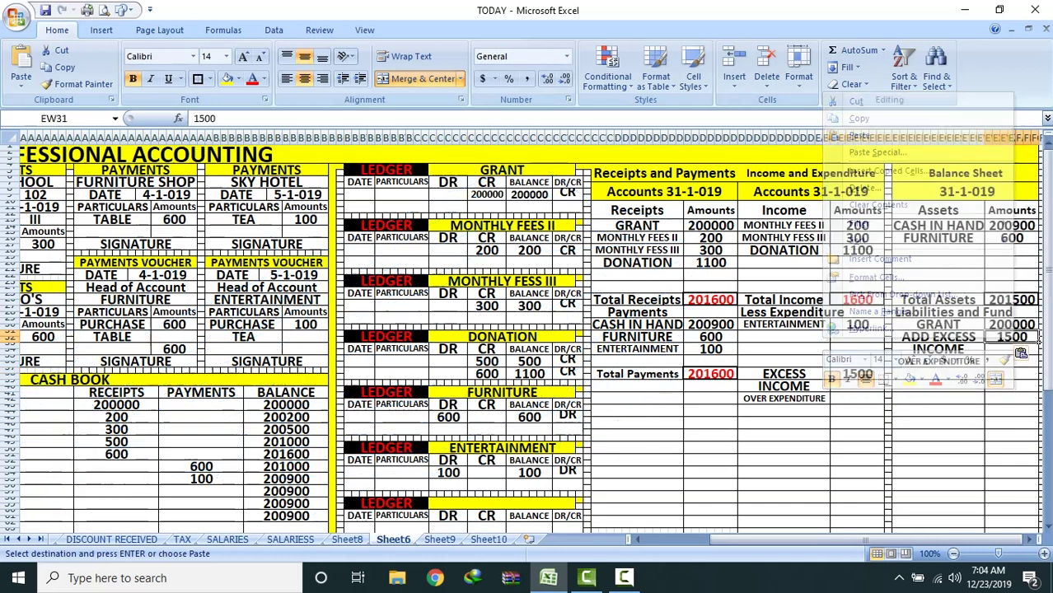
Step: Total the Liabilities and Fund amounts in cell EW39 with =SUM(EW29:FC38)
{"action": "left_click", "coordinate": [1012, 387]}
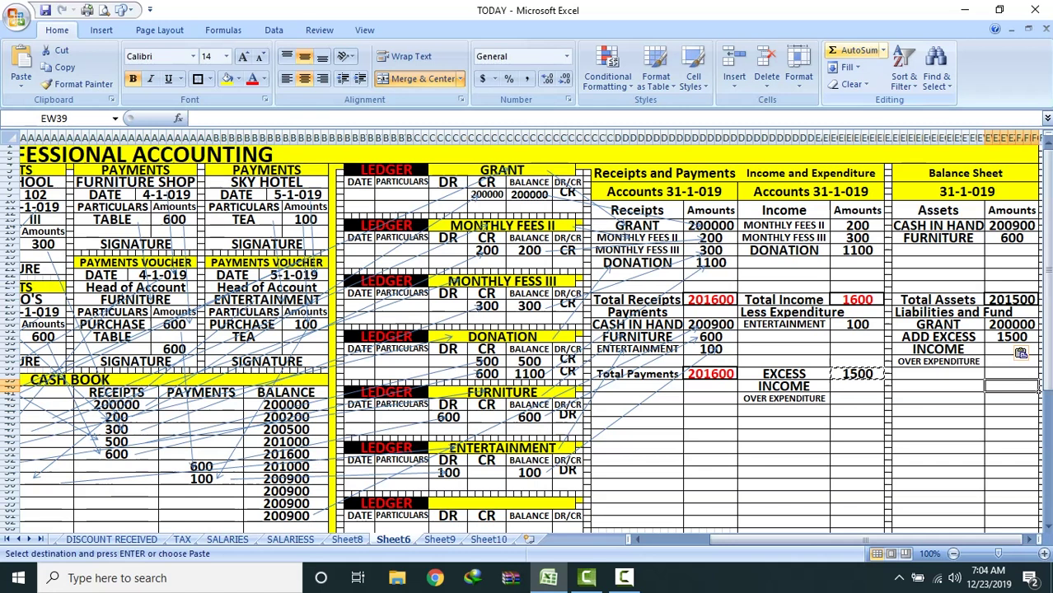
{"action": "left_click", "coordinate": [857, 49]}
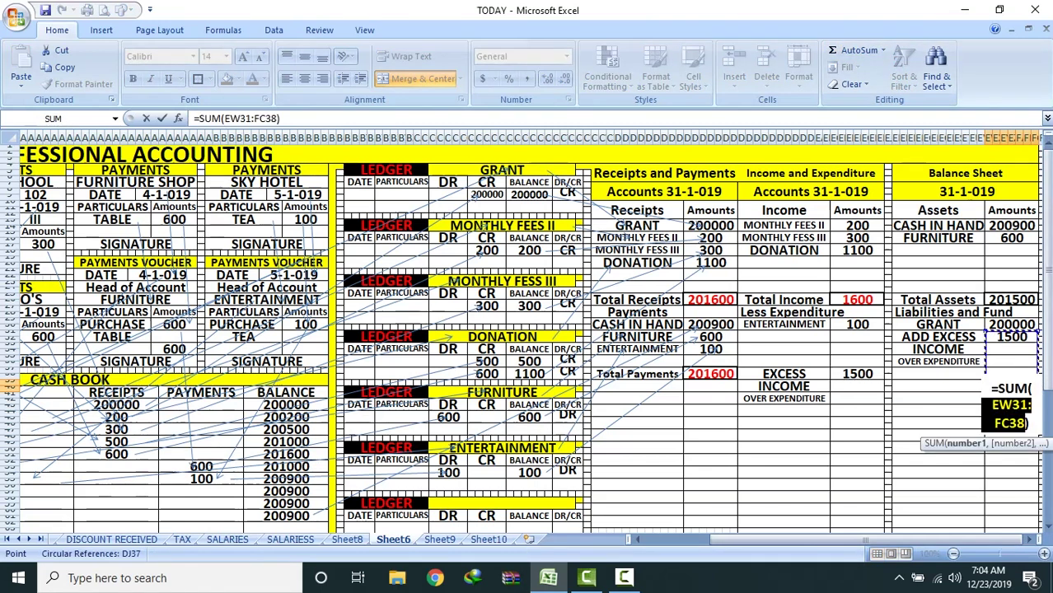
{"action": "left_click_drag", "start_coordinate": [1036, 331], "coordinate": [1037, 322]}
{"action": "left_click", "coordinate": [857, 51]}
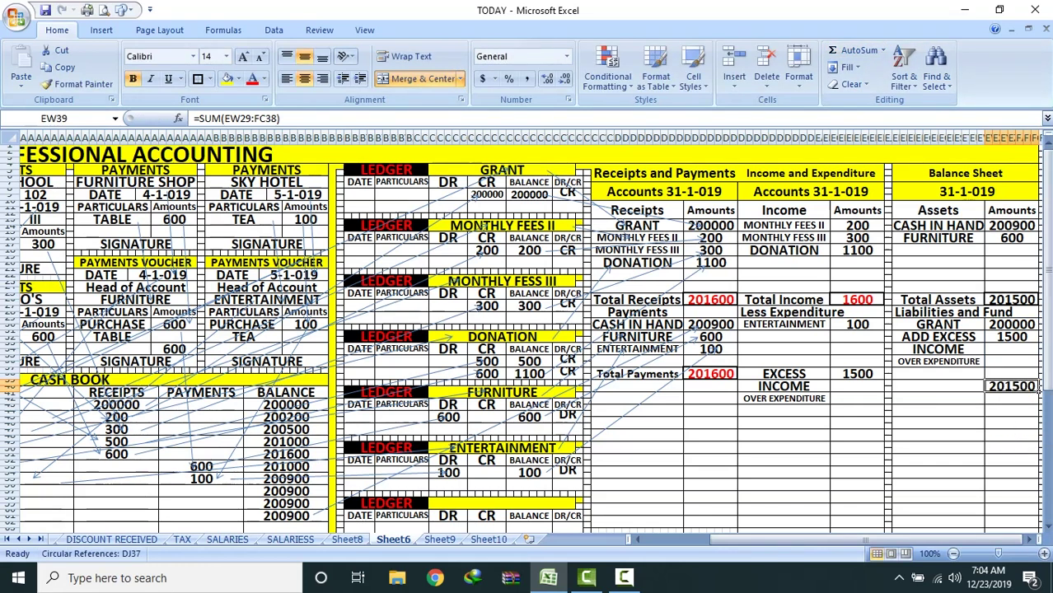
{"action": "left_click", "coordinate": [1037, 302]}
{"action": "left_click", "coordinate": [1037, 387]}
Step: Label the Liabilities and Fund total over two rows as "Total liabilities" and "and fund"
{"action": "left_click", "coordinate": [983, 389]}
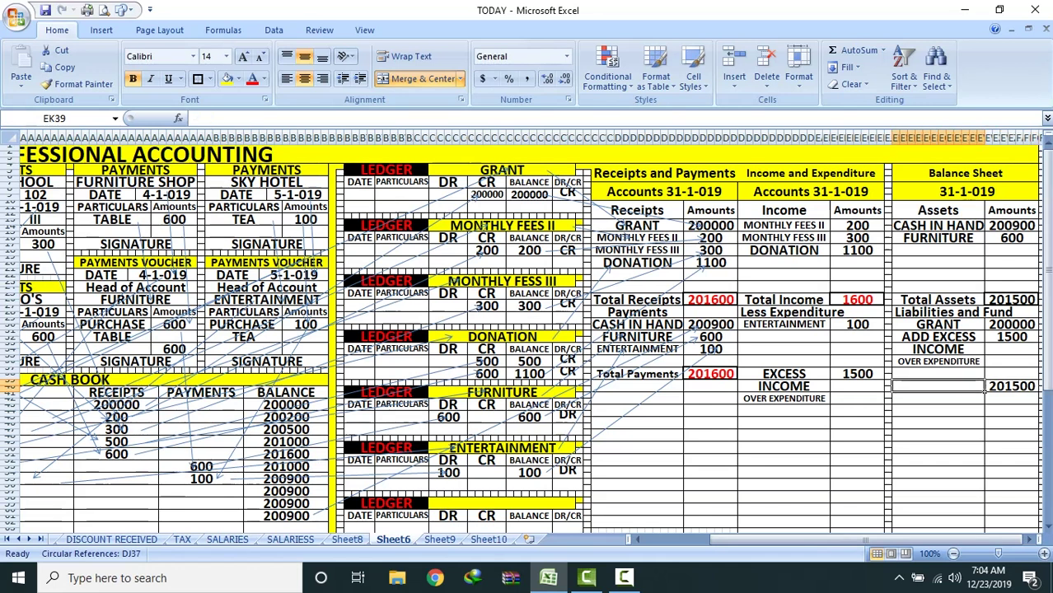
{"action": "double_click", "coordinate": [939, 388]}
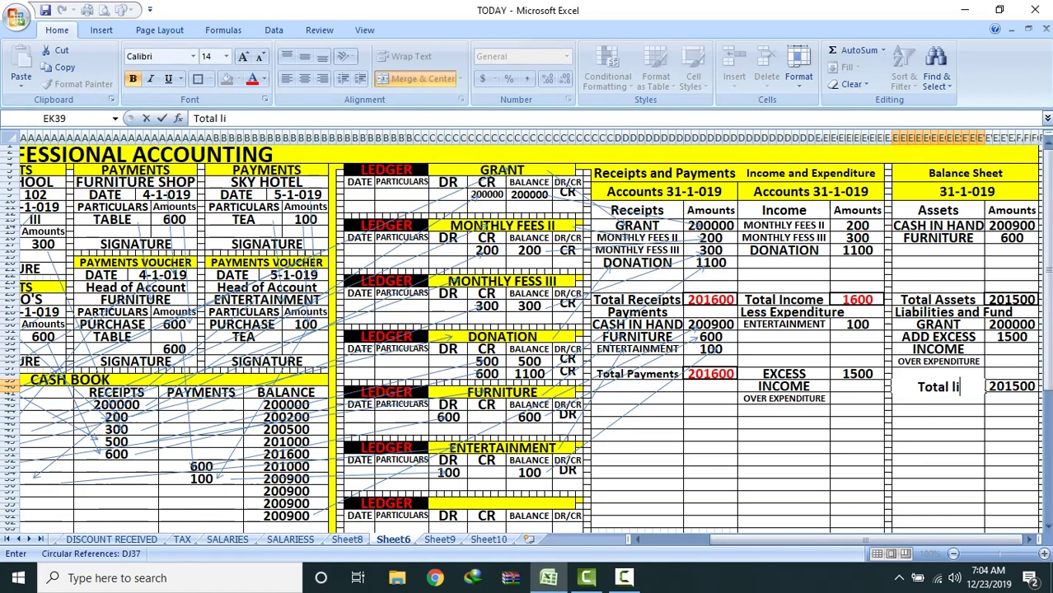
{"action": "type", "text": "Total liabilities"}
{"action": "key", "text": "Return"}
{"action": "type", "text": "and"}
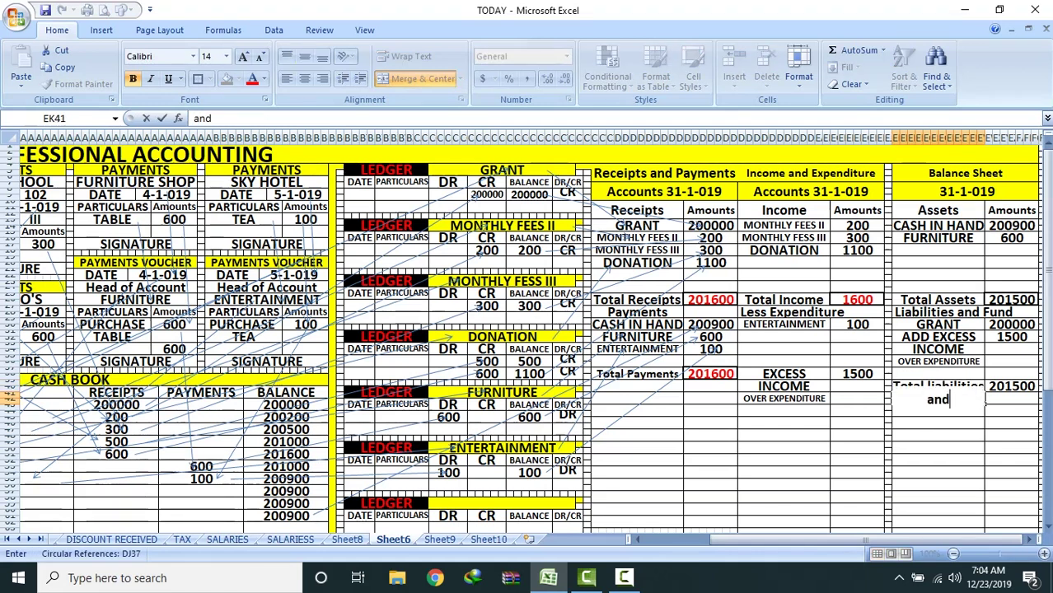
{"action": "type", "text": " fund"}
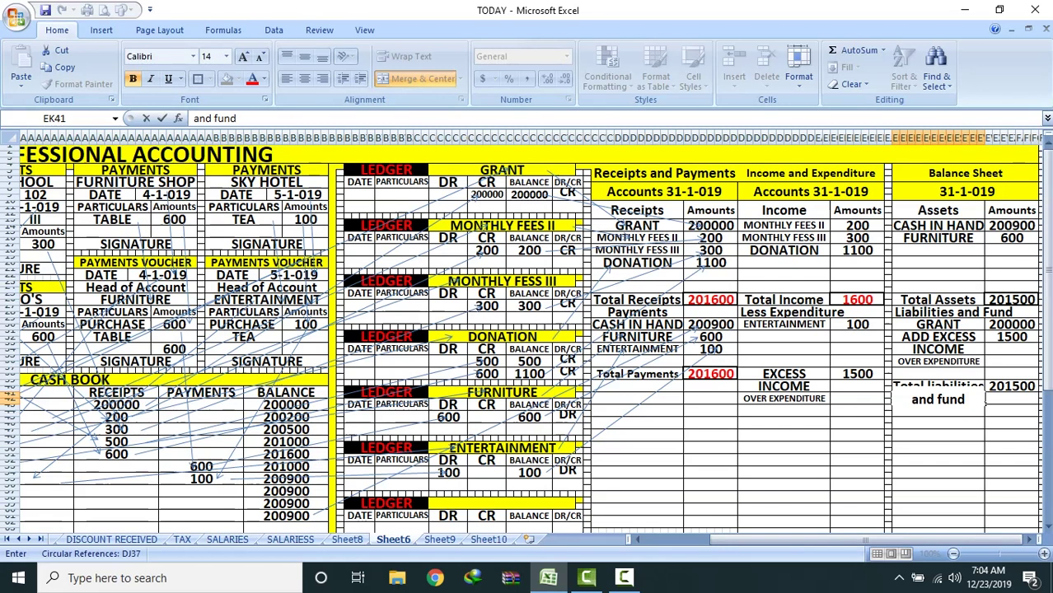
{"action": "left_click", "coordinate": [938, 485]}
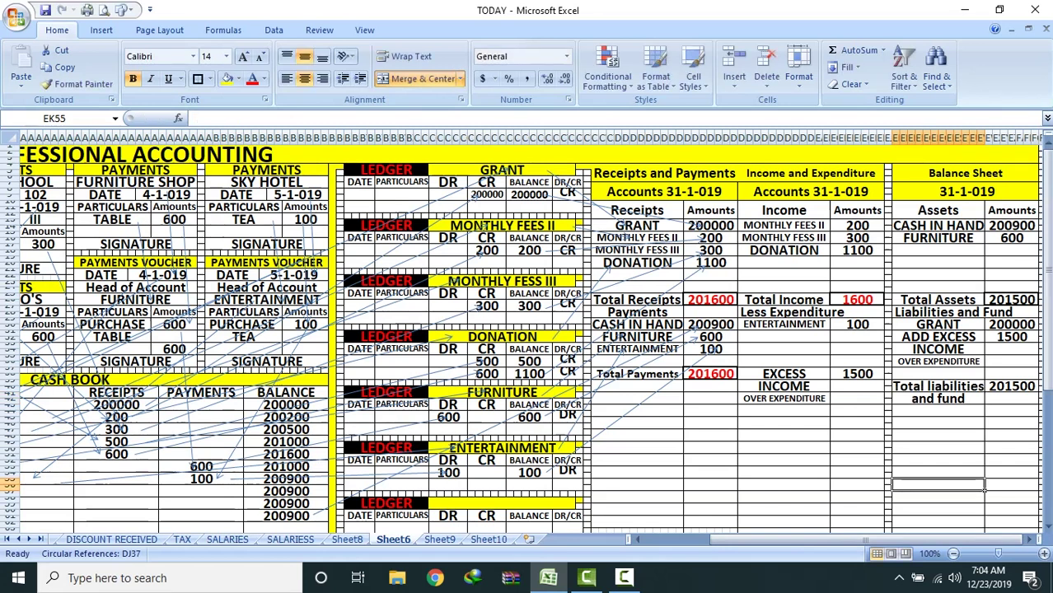
{"action": "left_click", "coordinate": [1039, 392]}
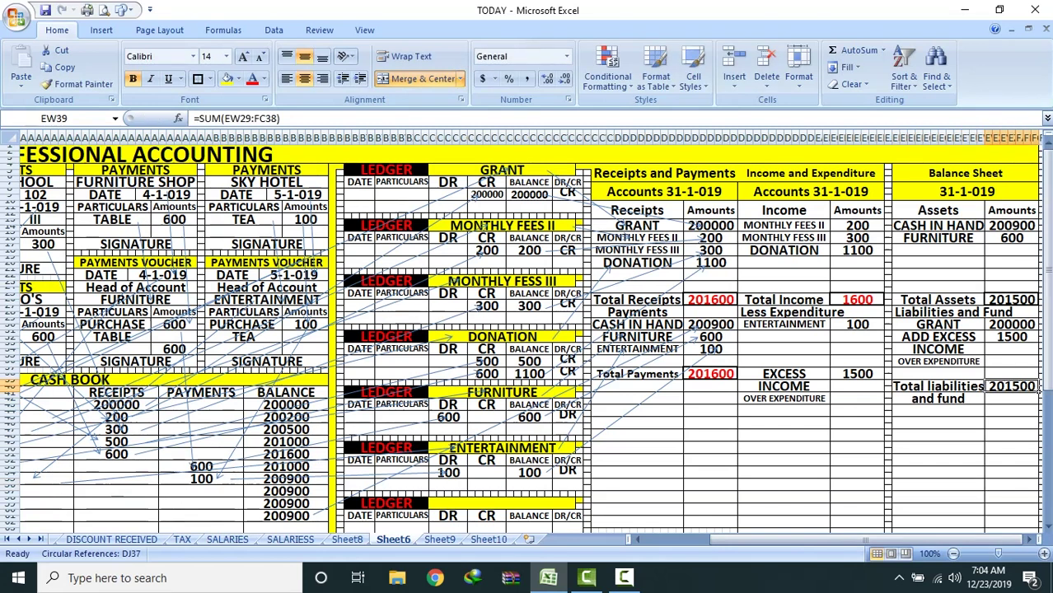
{"action": "left_click_drag", "start_coordinate": [727, 540], "coordinate": [660, 540]}
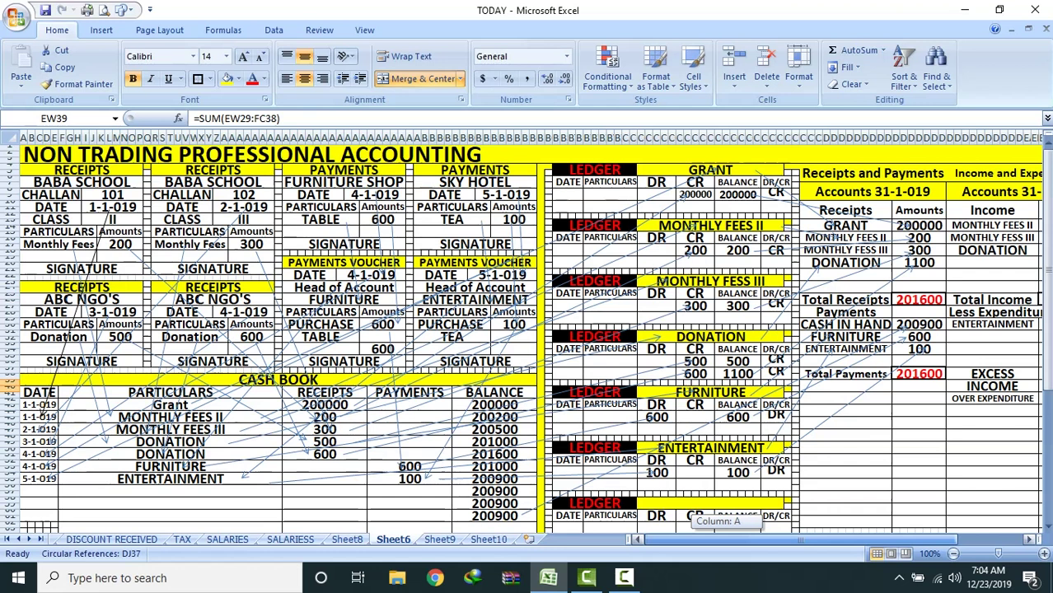